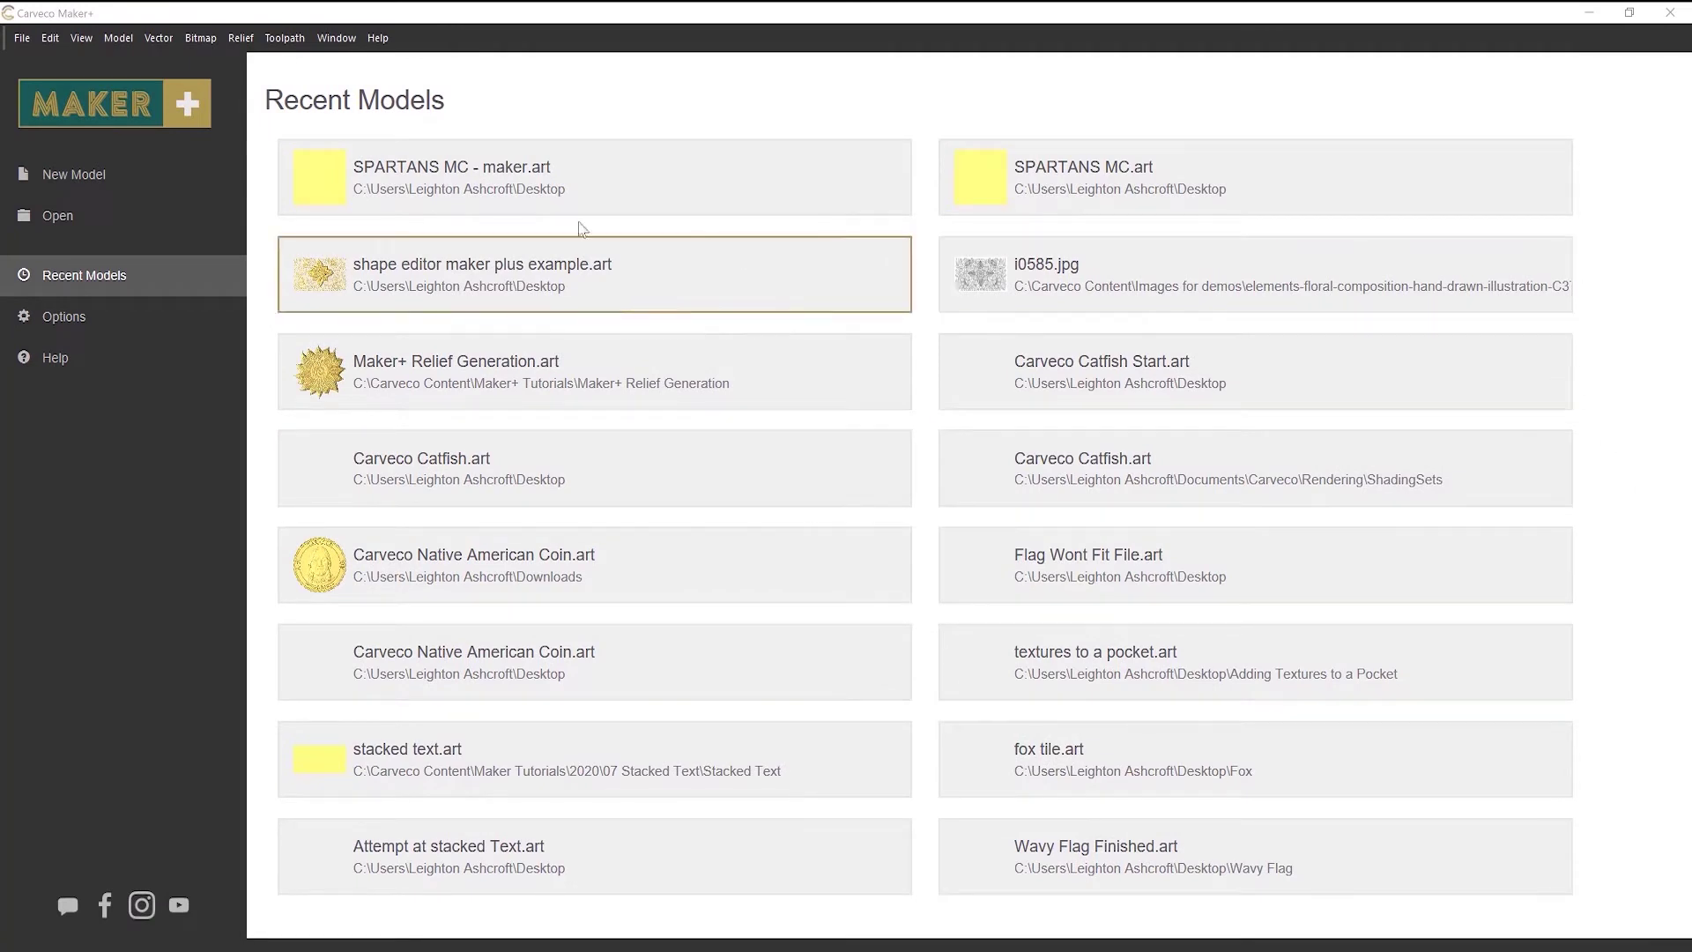
- Start a new model in inches with width 30 and height 24
{"action": "left_click", "coordinate": [93, 179]}
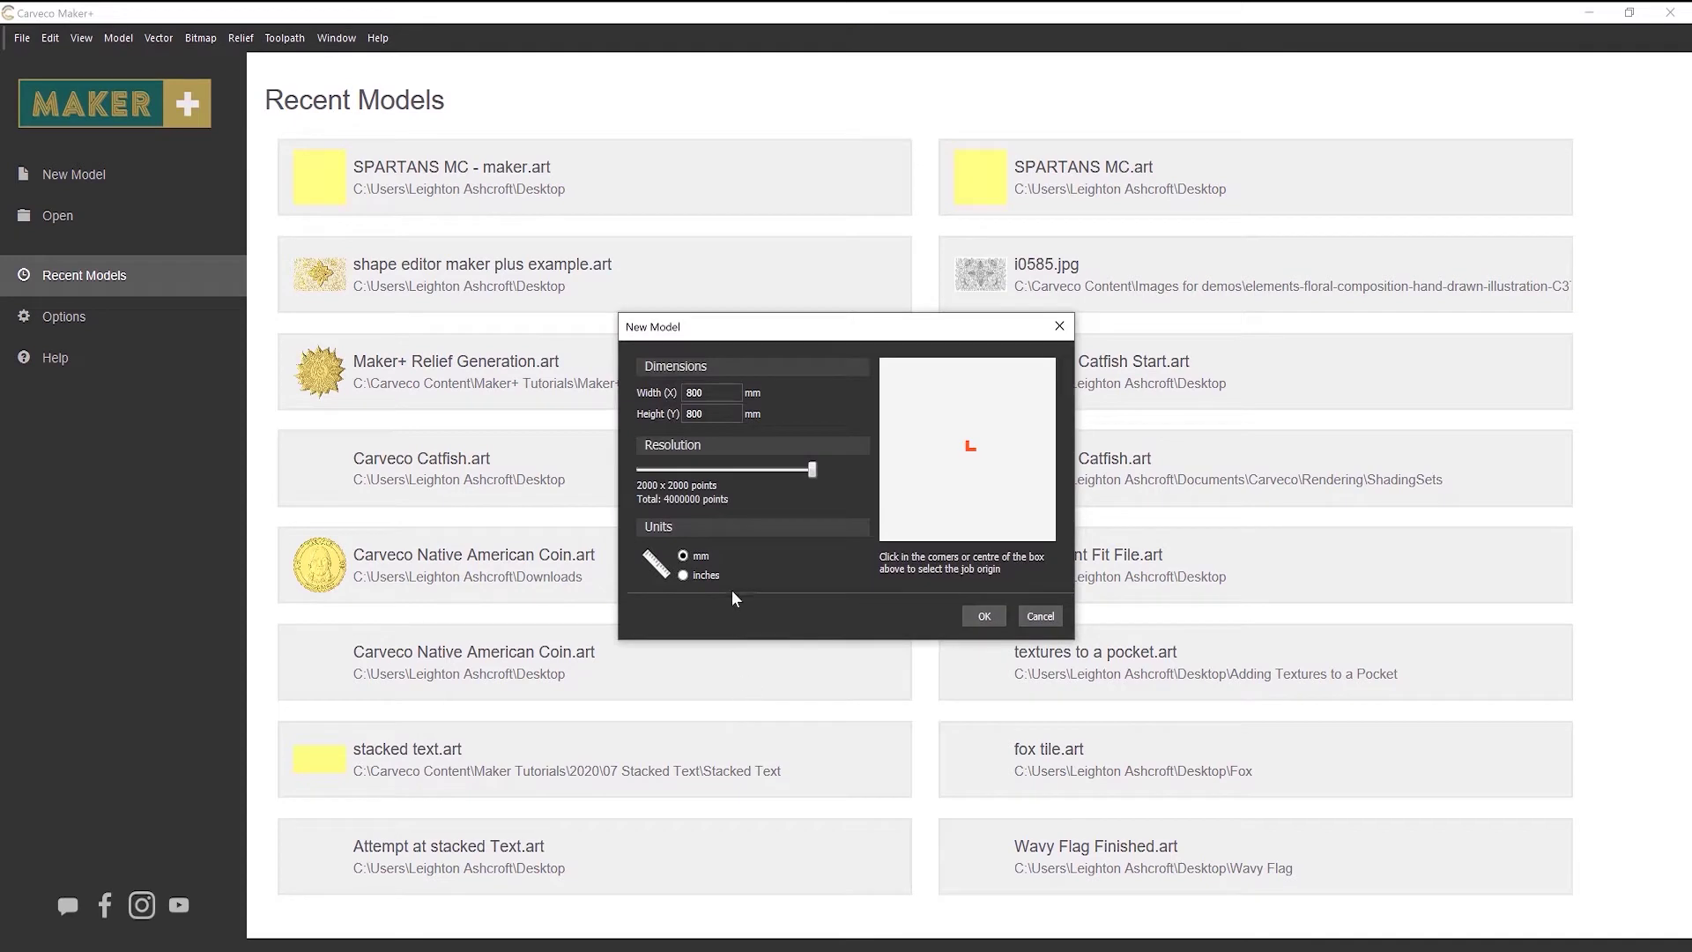
{"action": "left_click", "coordinate": [685, 575]}
{"action": "left_click_drag", "start_coordinate": [732, 392], "coordinate": [685, 392]}
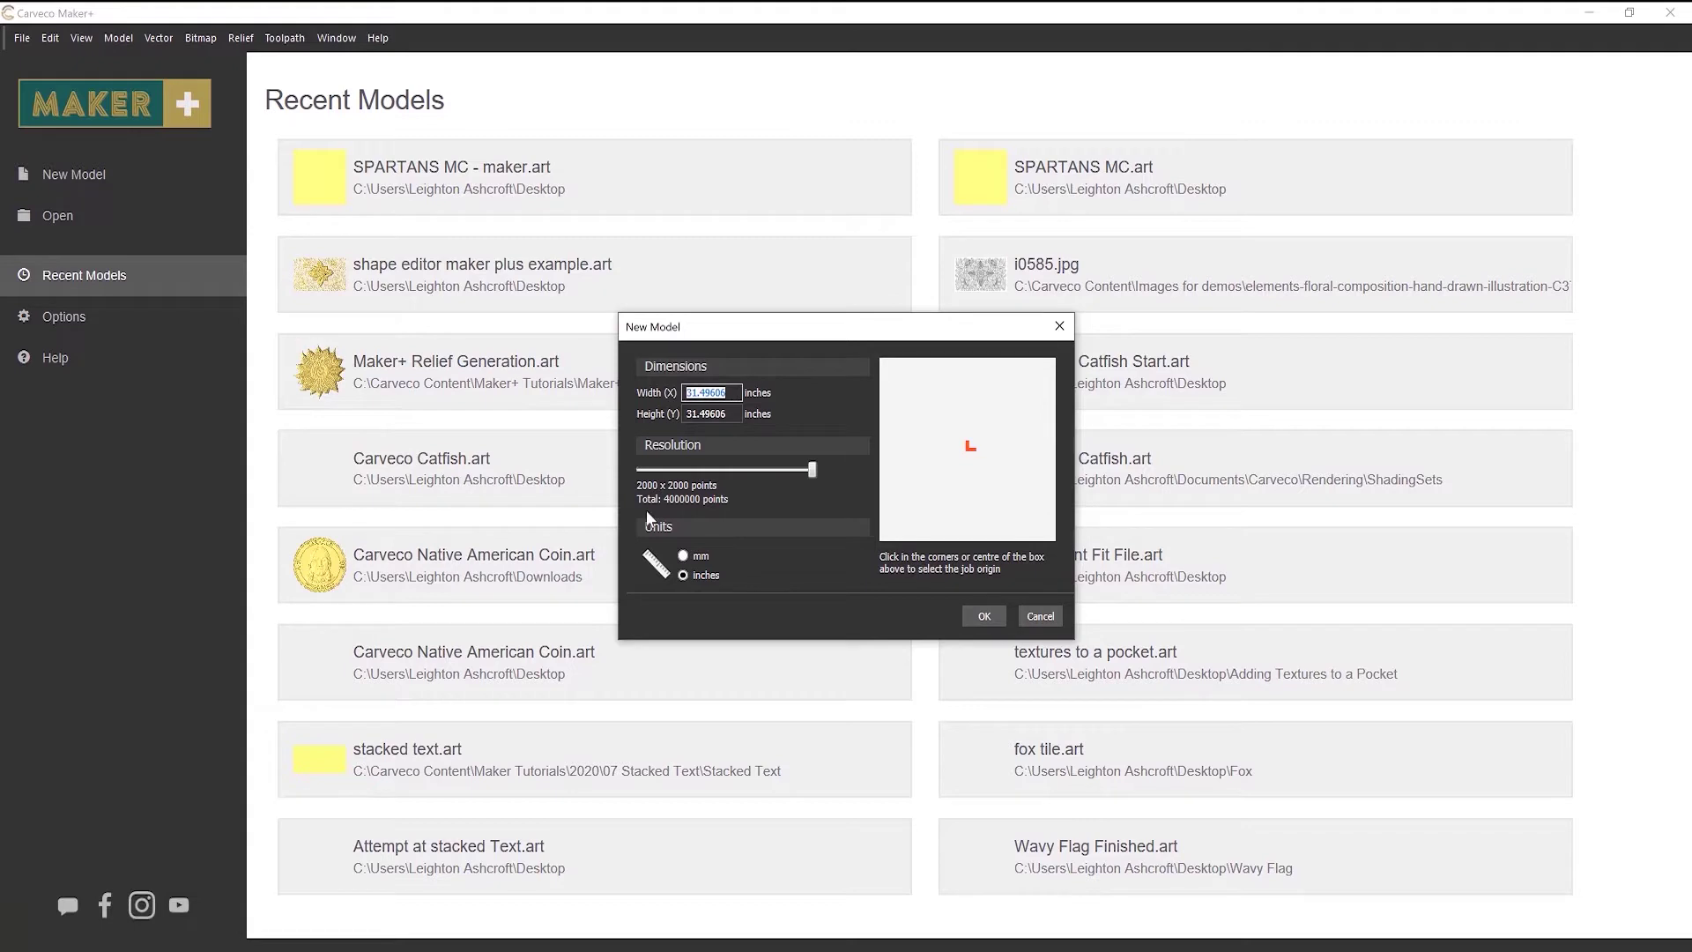
{"action": "type", "text": "30"}
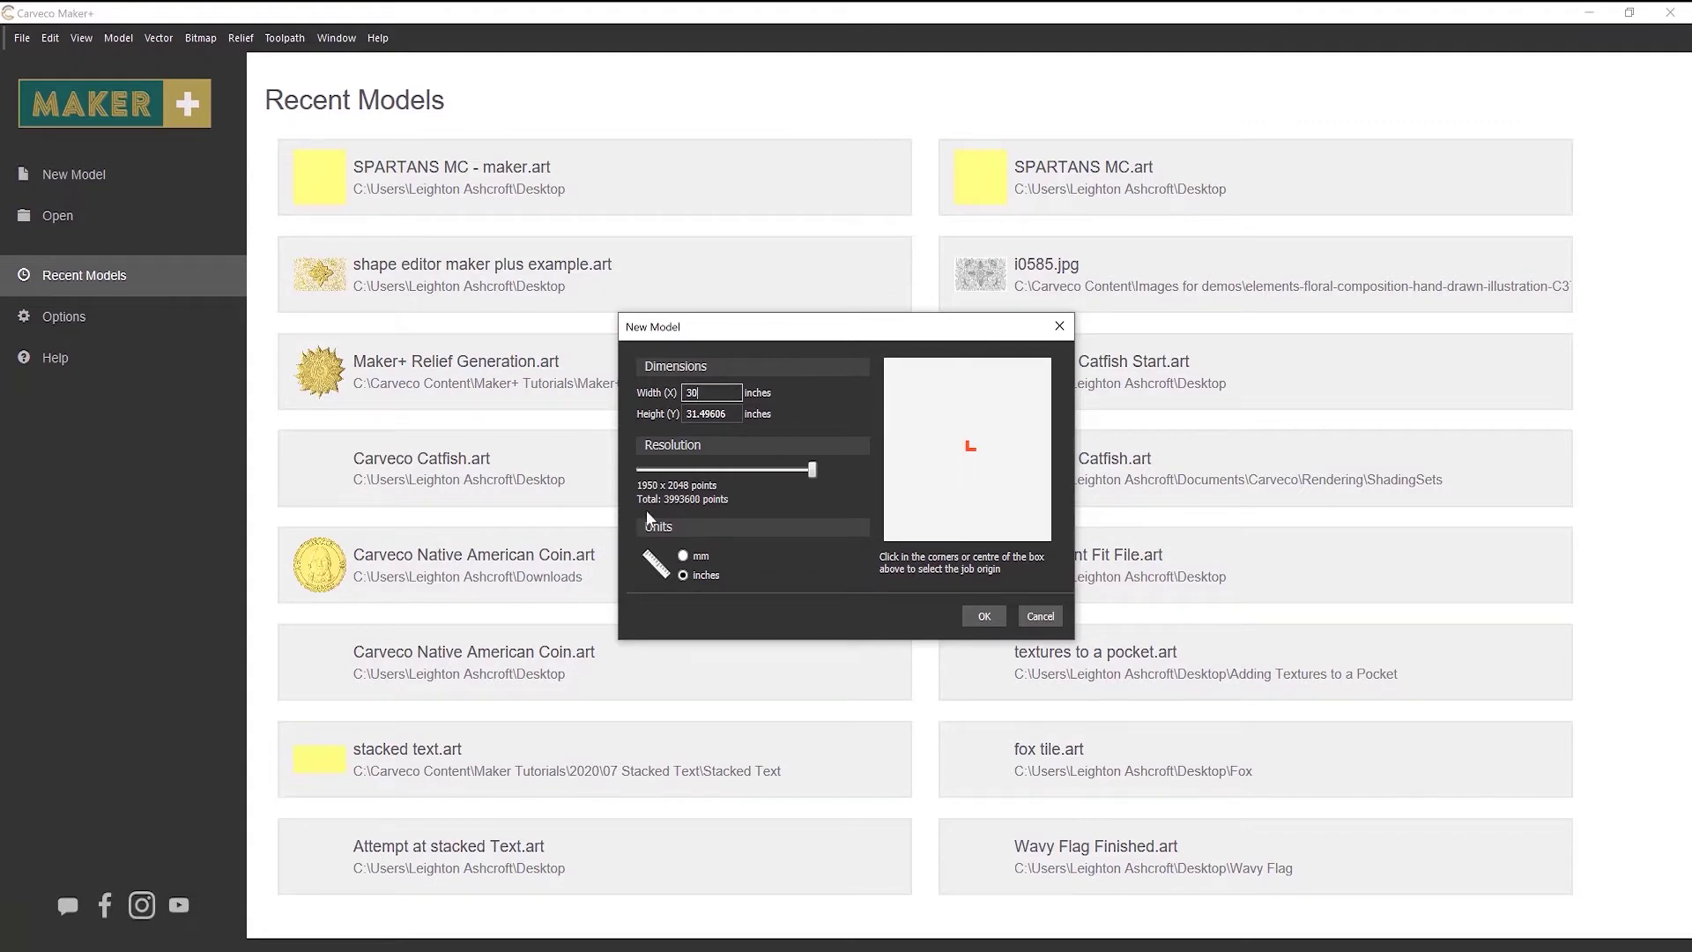
{"action": "key", "text": "Tab"}
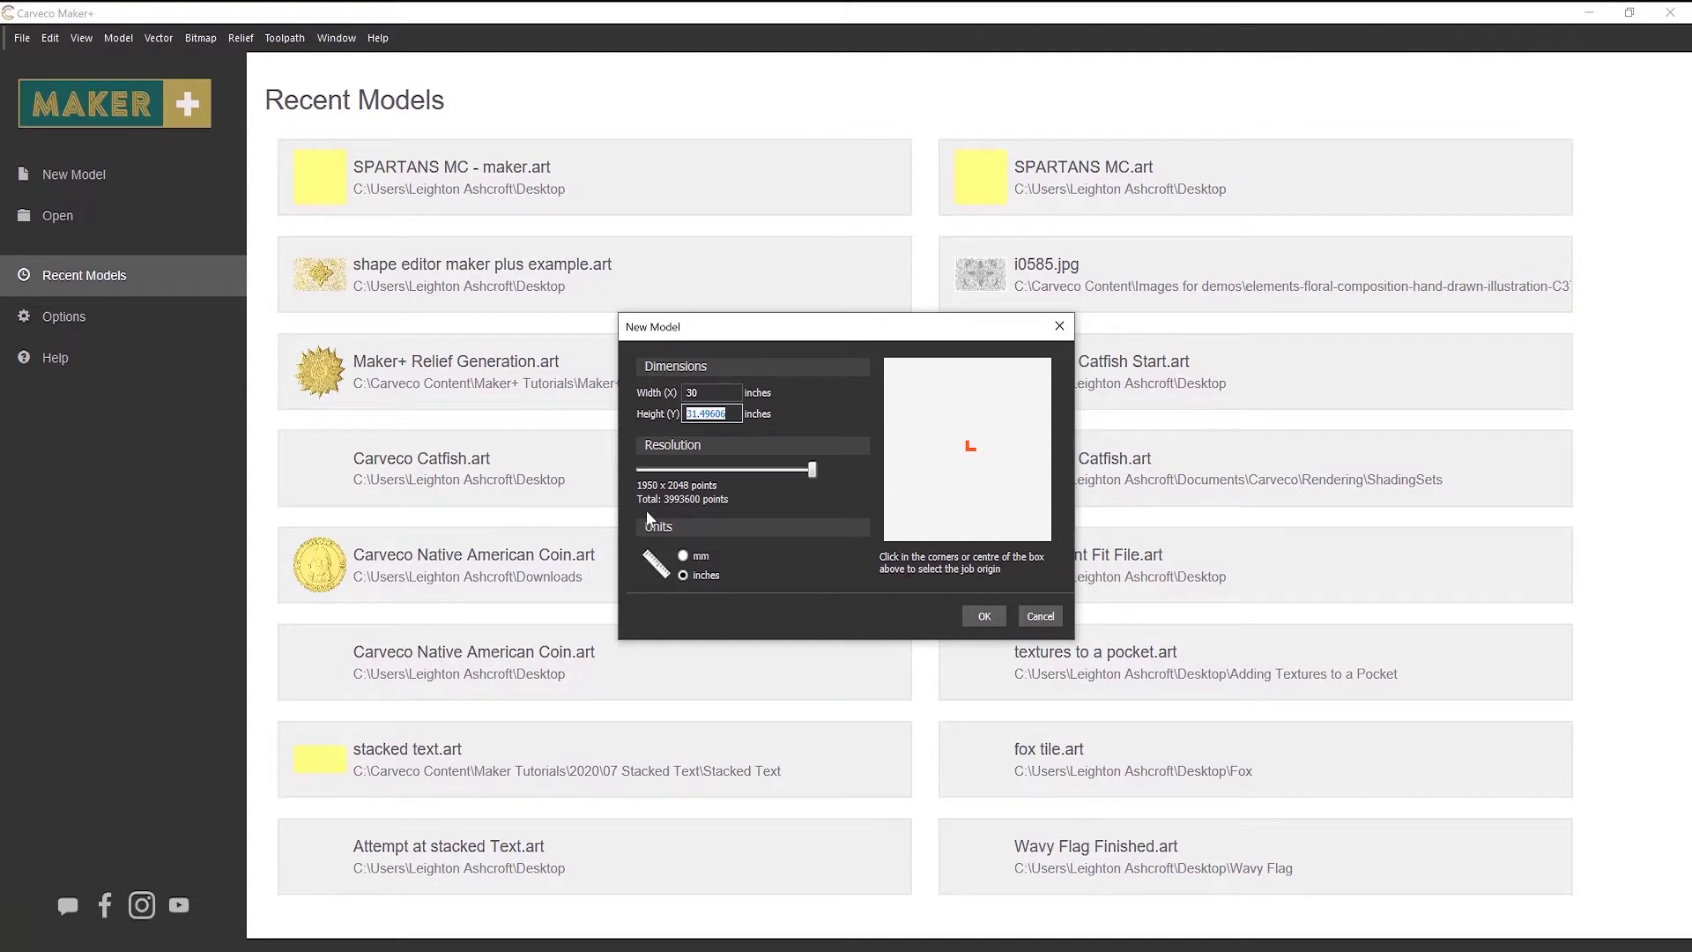
{"action": "type", "text": "2"}
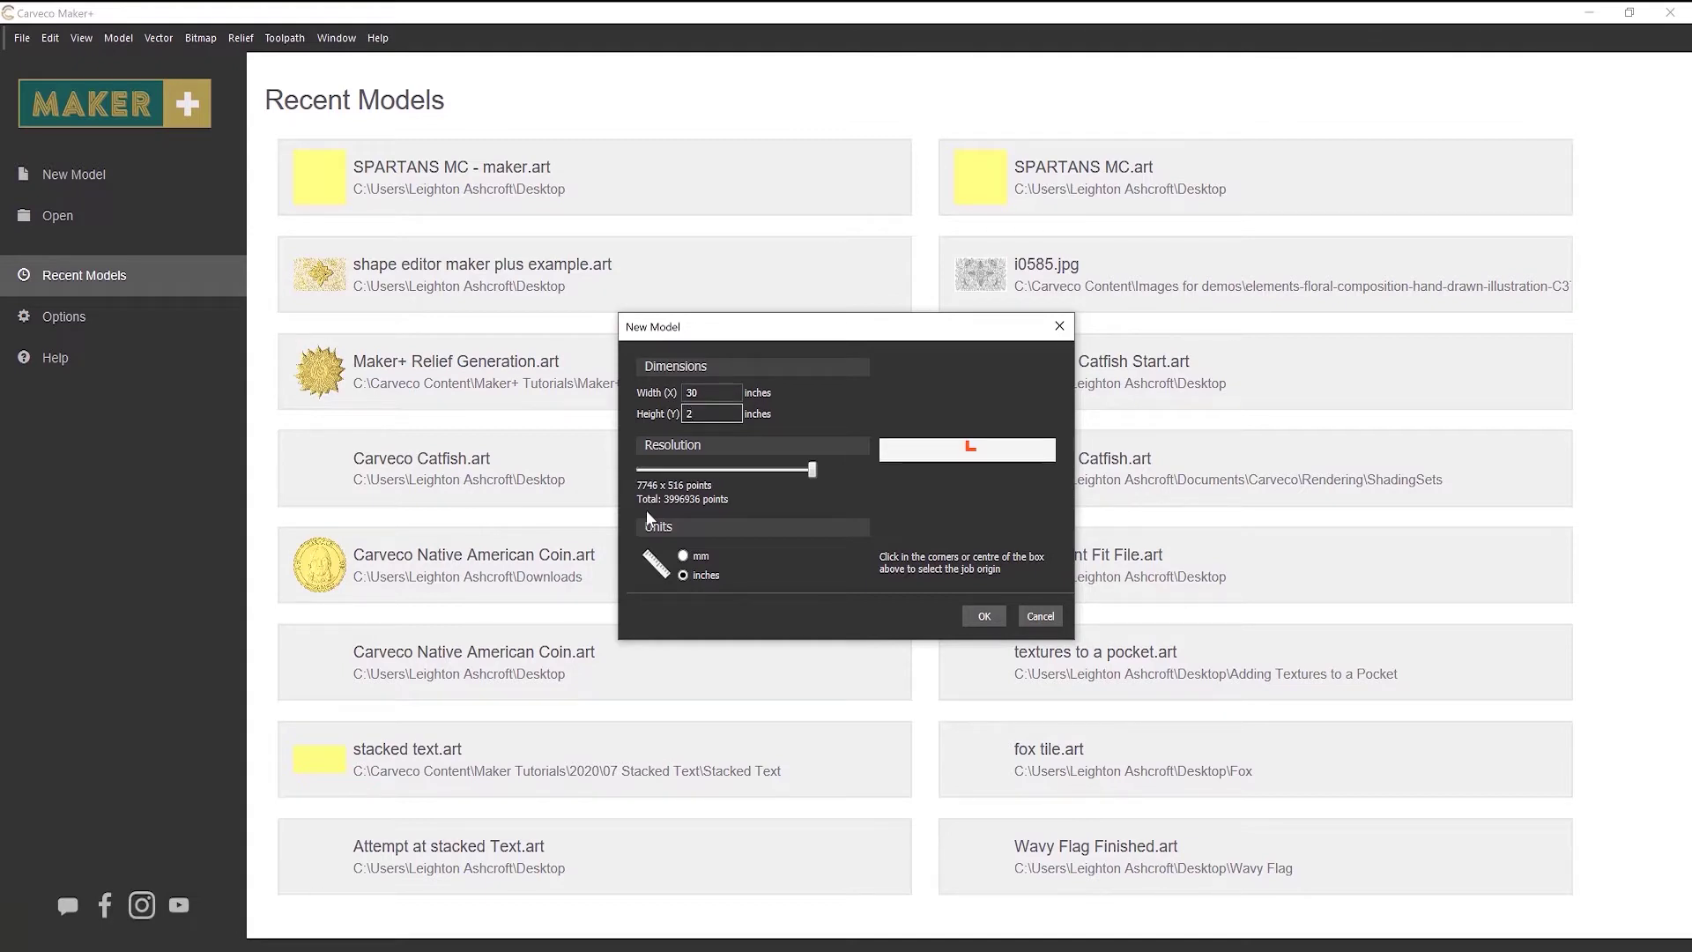
{"action": "type", "text": "4"}
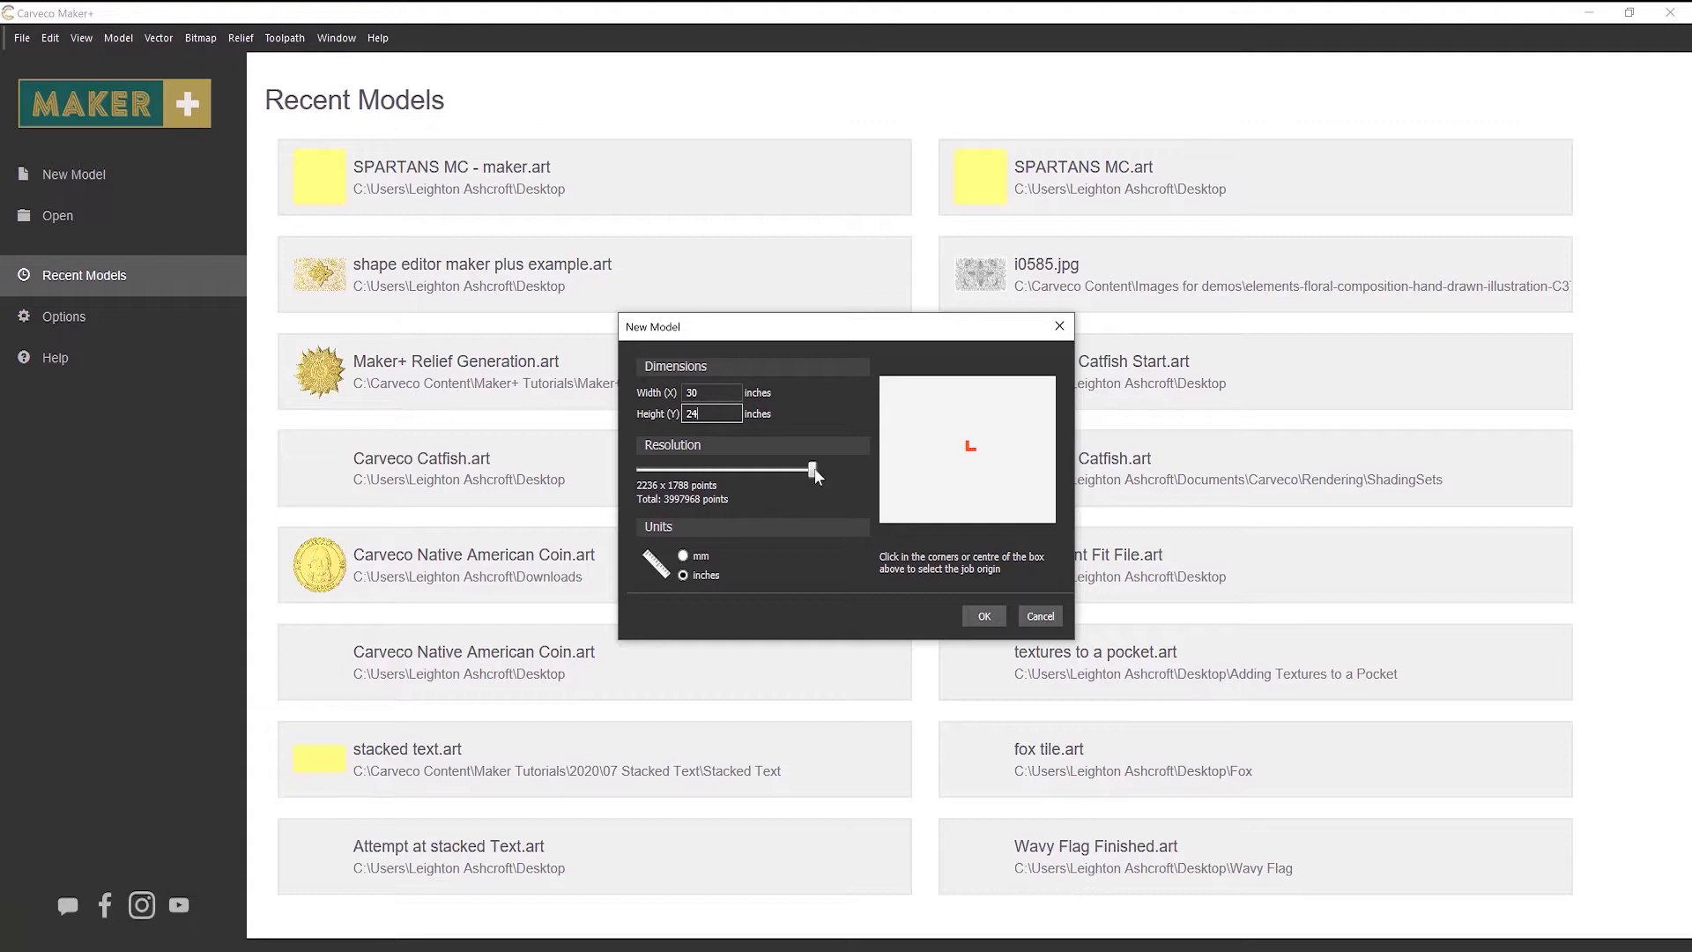
- Keep maximum resolution and a centred origin, and create the 2236 x 1788 model
{"action": "left_click_drag", "start_coordinate": [813, 470], "coordinate": [764, 478]}
{"action": "left_click_drag", "start_coordinate": [763, 476], "coordinate": [836, 479]}
{"action": "left_click", "coordinate": [884, 520]}
{"action": "left_click", "coordinate": [883, 375]}
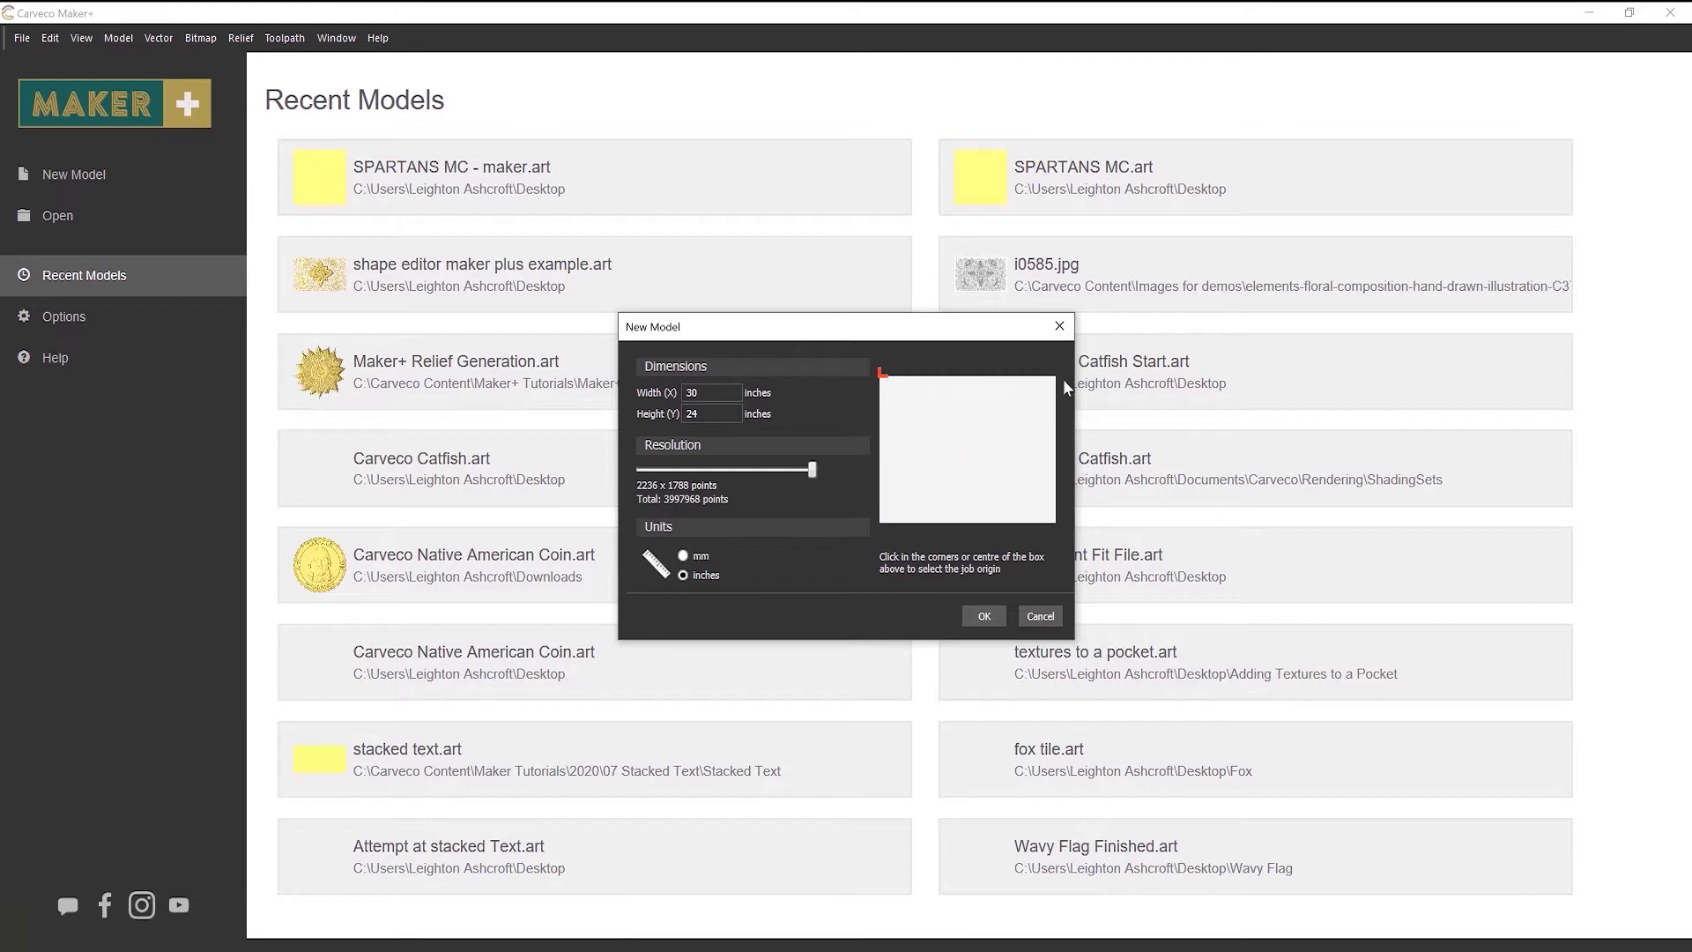
{"action": "left_click", "coordinate": [1058, 520]}
{"action": "left_click", "coordinate": [968, 467]}
{"action": "left_click", "coordinate": [981, 616]}
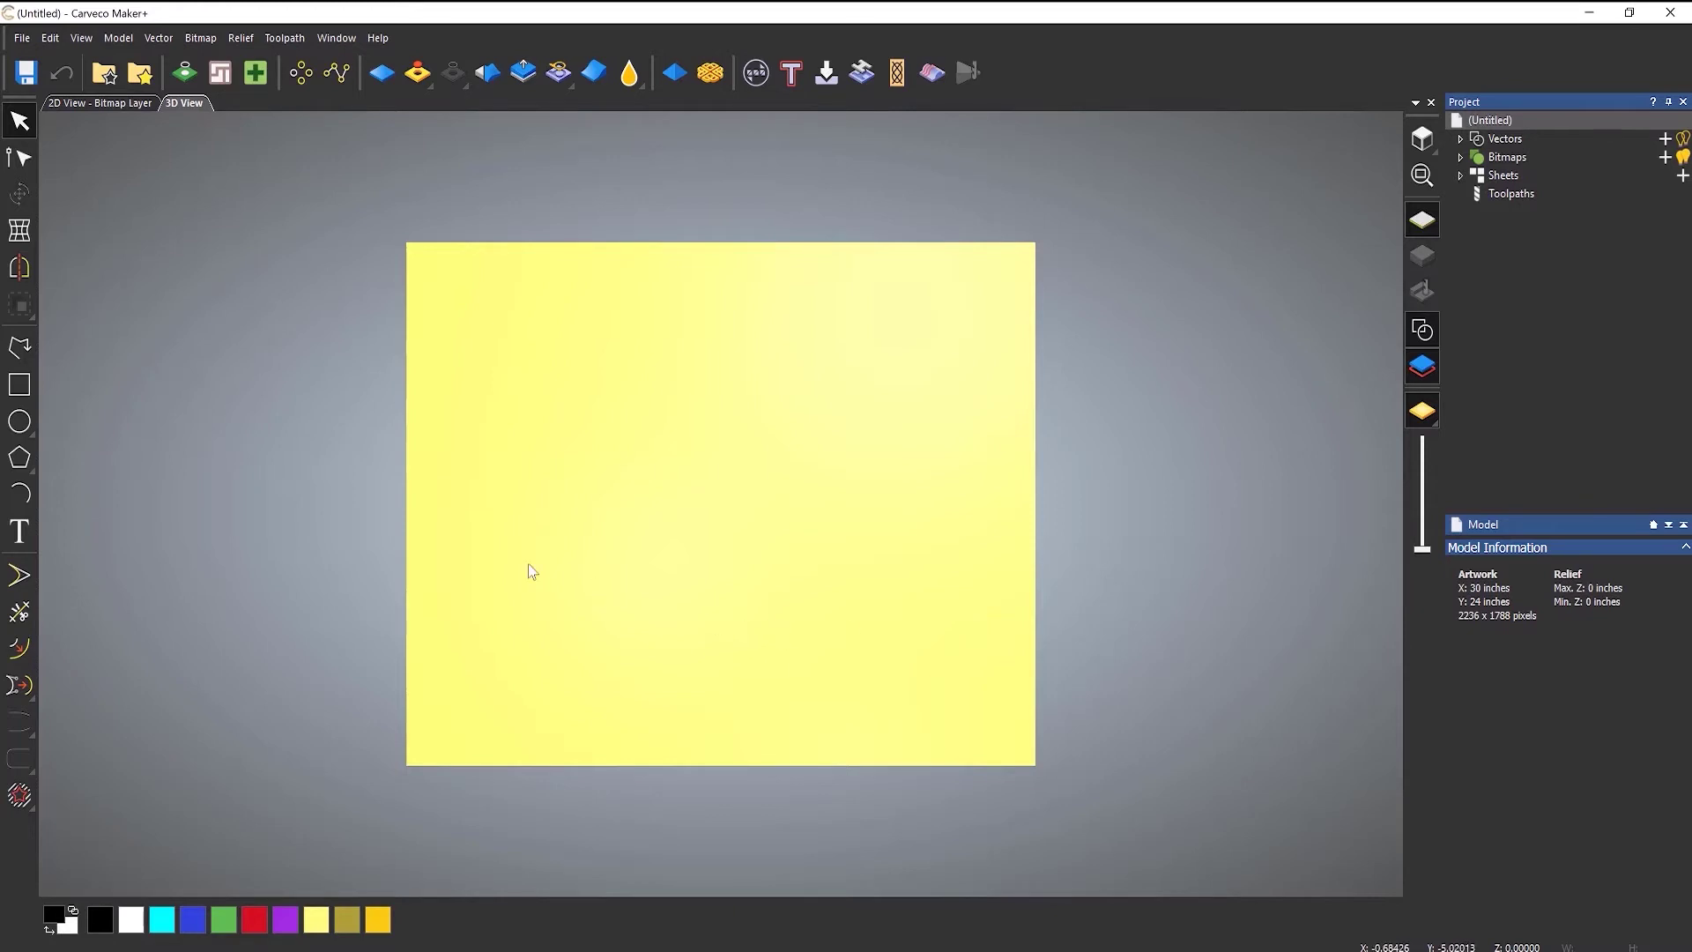
- Draw a circle about 16 inches across centred on the canvas, viewed in perspective
{"action": "left_click", "coordinate": [19, 421]}
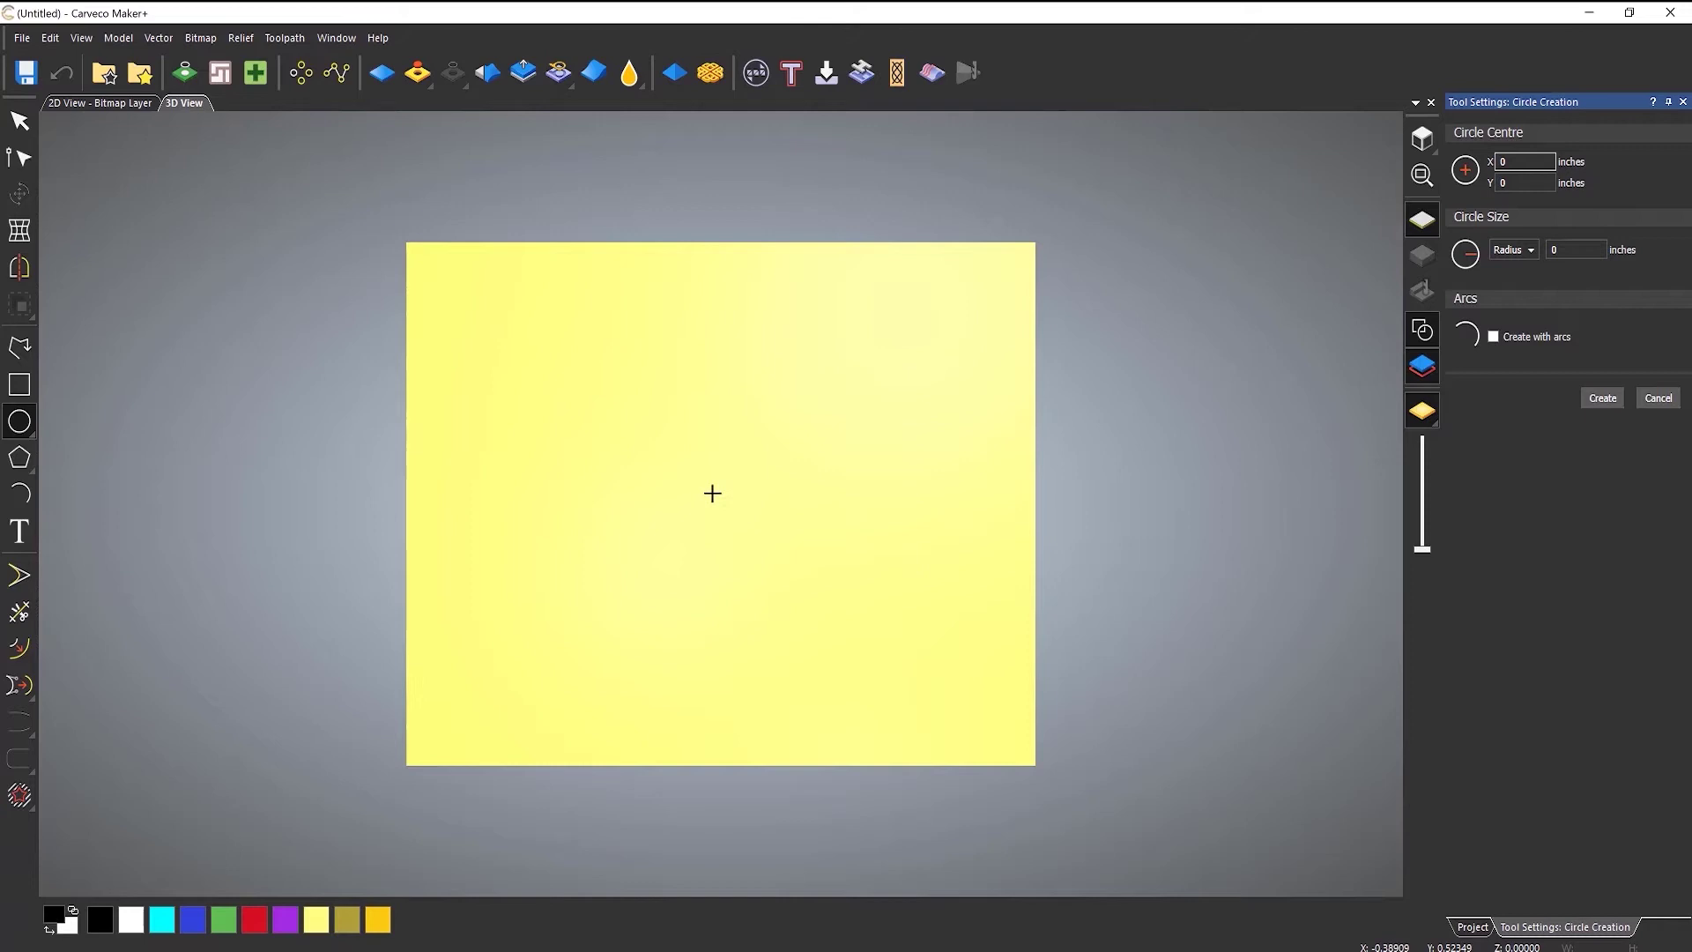
{"action": "left_click", "coordinate": [721, 503]}
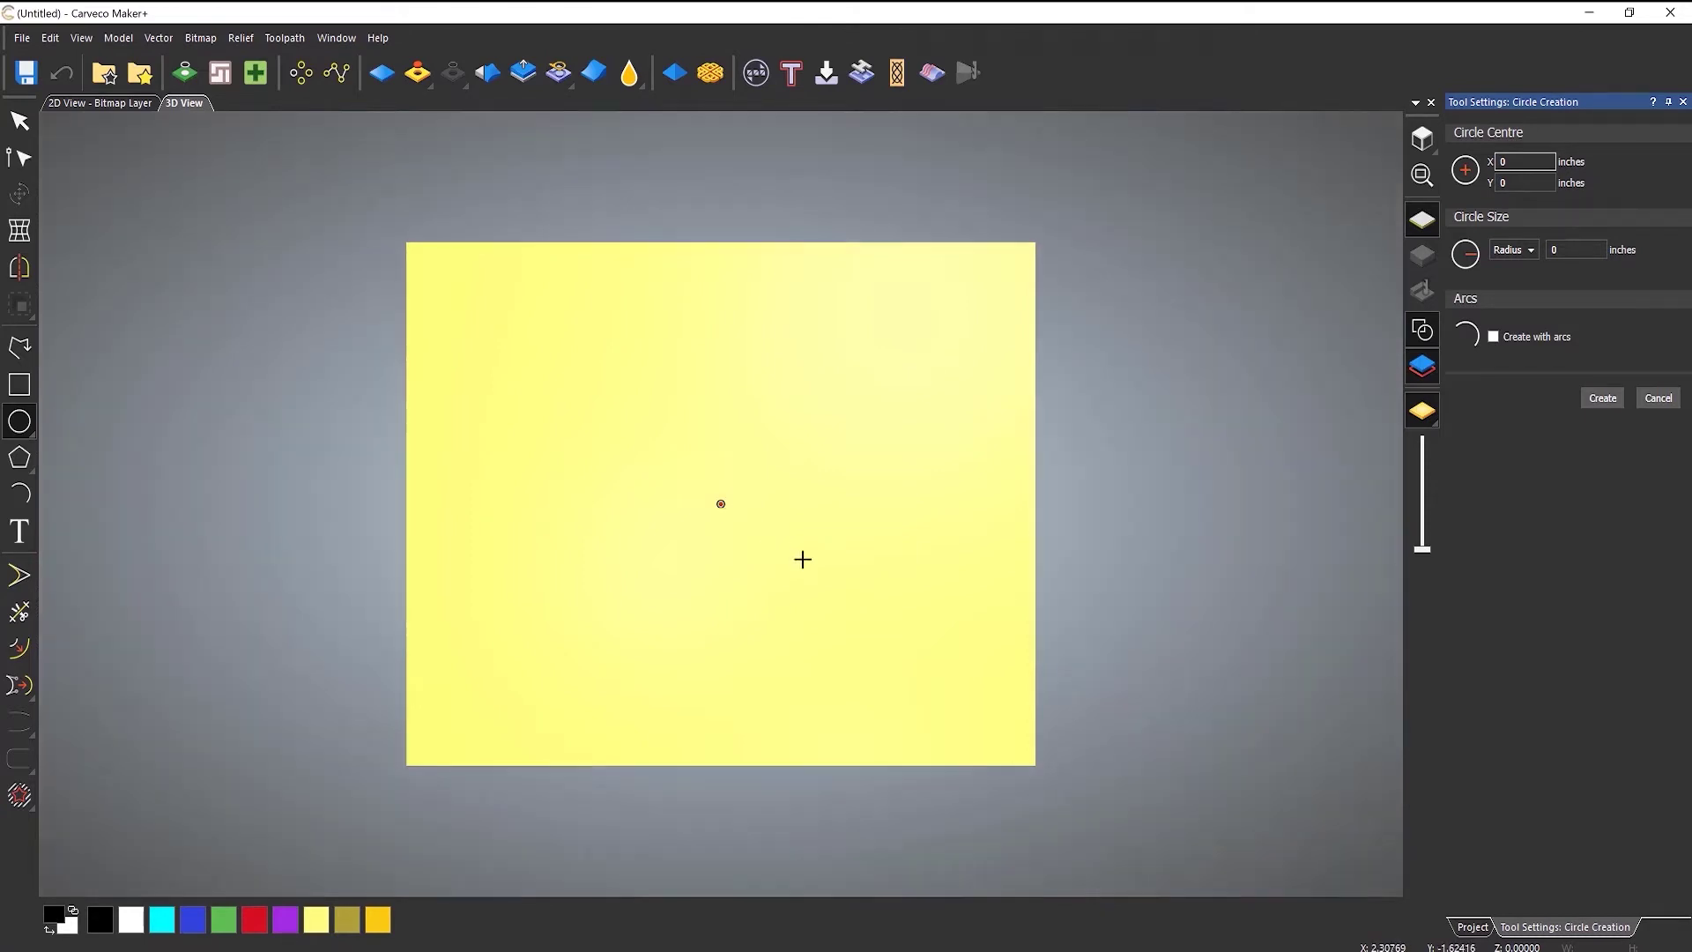
{"action": "right_click", "coordinate": [952, 479]}
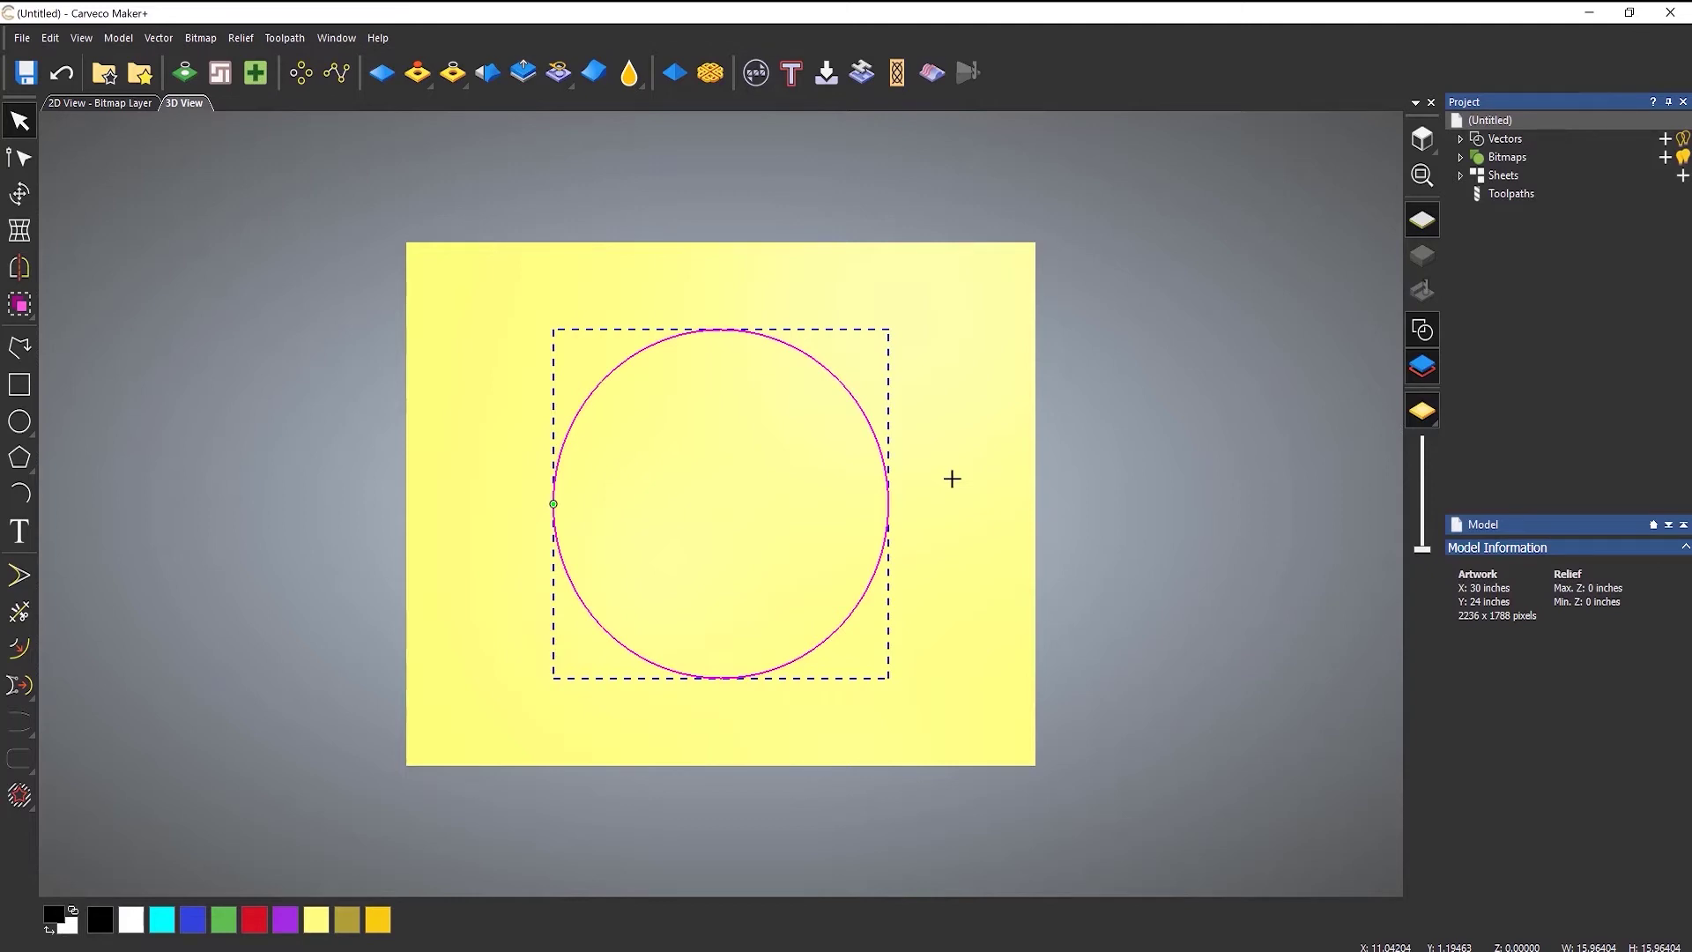
{"action": "mouse_move", "coordinate": [839, 605]}
{"action": "left_mouse_down"}
{"action": "mouse_move", "coordinate": [931, 292]}
{"action": "mouse_move", "coordinate": [789, 382]}
{"action": "mouse_move", "coordinate": [940, 441]}
{"action": "mouse_move", "coordinate": [870, 330]}
{"action": "left_mouse_up"}
{"action": "scroll", "coordinate": [723, 485], "scroll_direction": "up", "scroll_amount": 1}
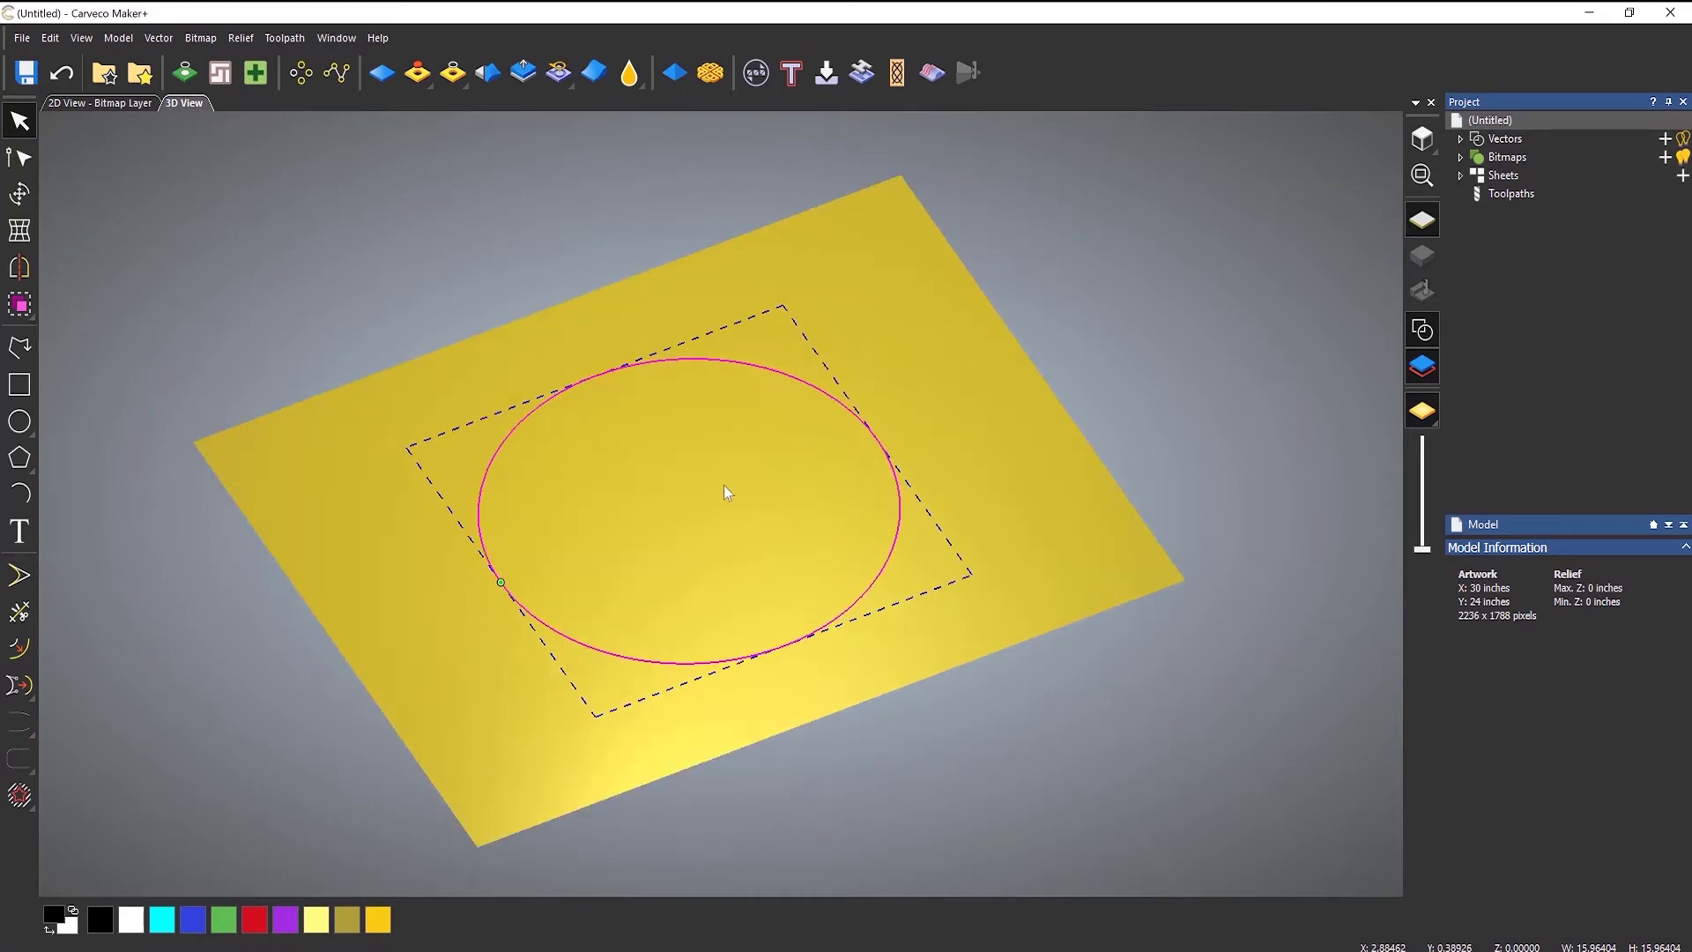
{"action": "scroll", "coordinate": [716, 489], "scroll_direction": "up", "scroll_amount": 1}
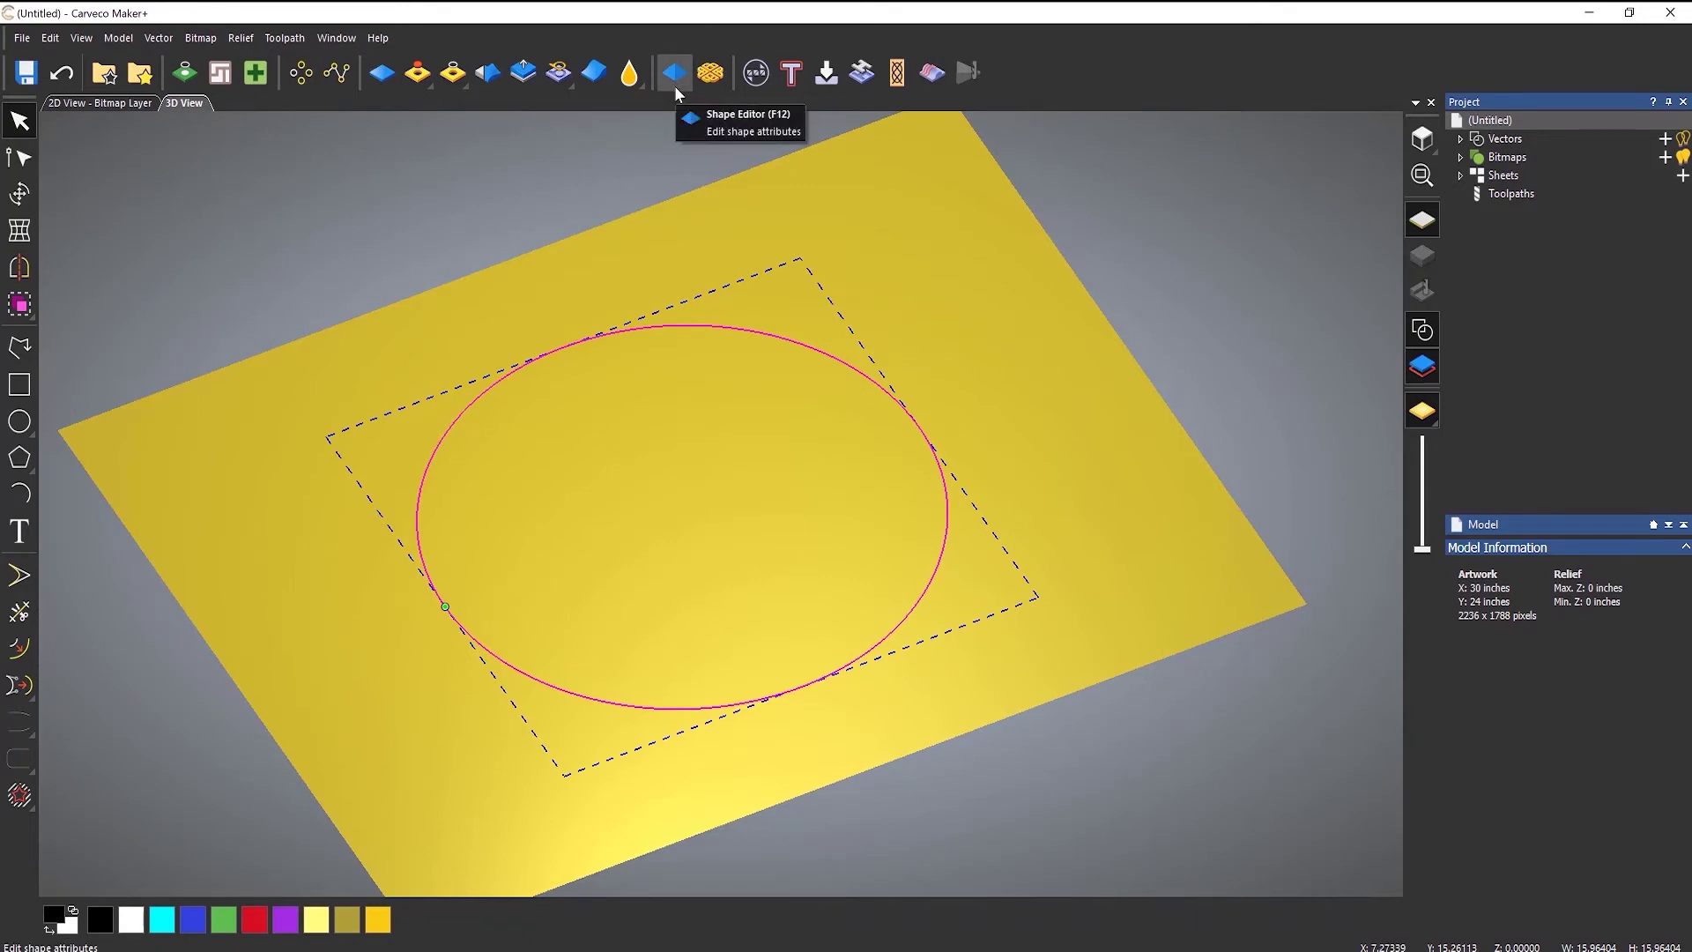
- Open the Shape Editor on the circle and try a shallow Square cone profile
{"action": "left_click", "coordinate": [675, 75]}
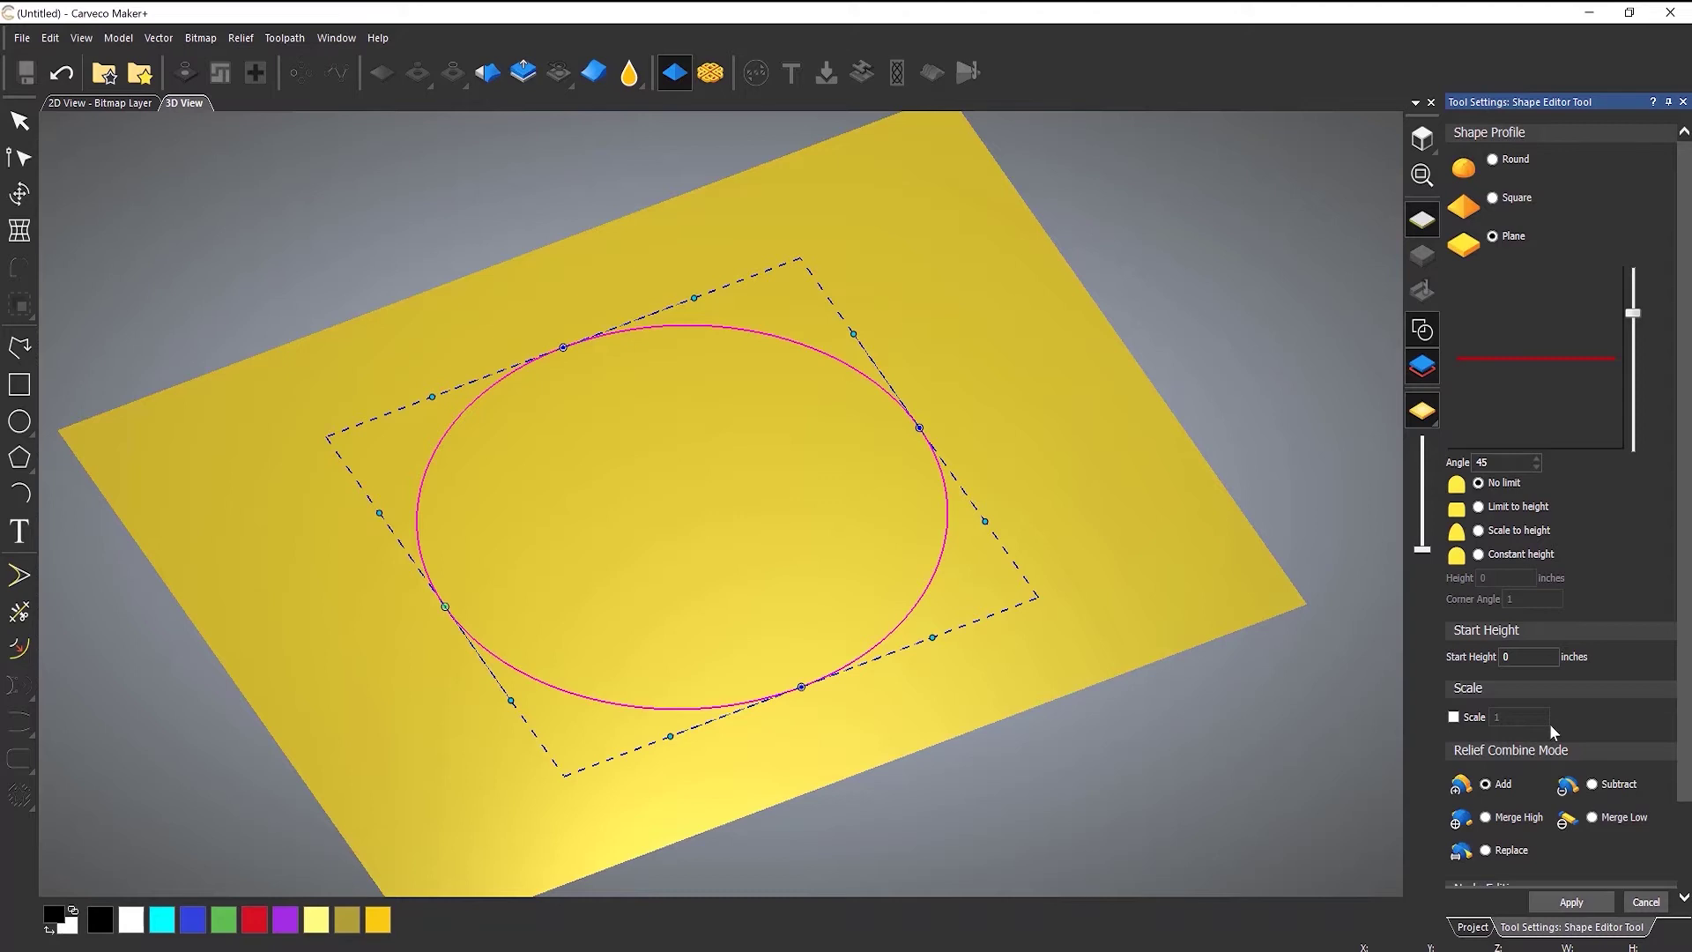
{"action": "left_click", "coordinate": [1493, 199]}
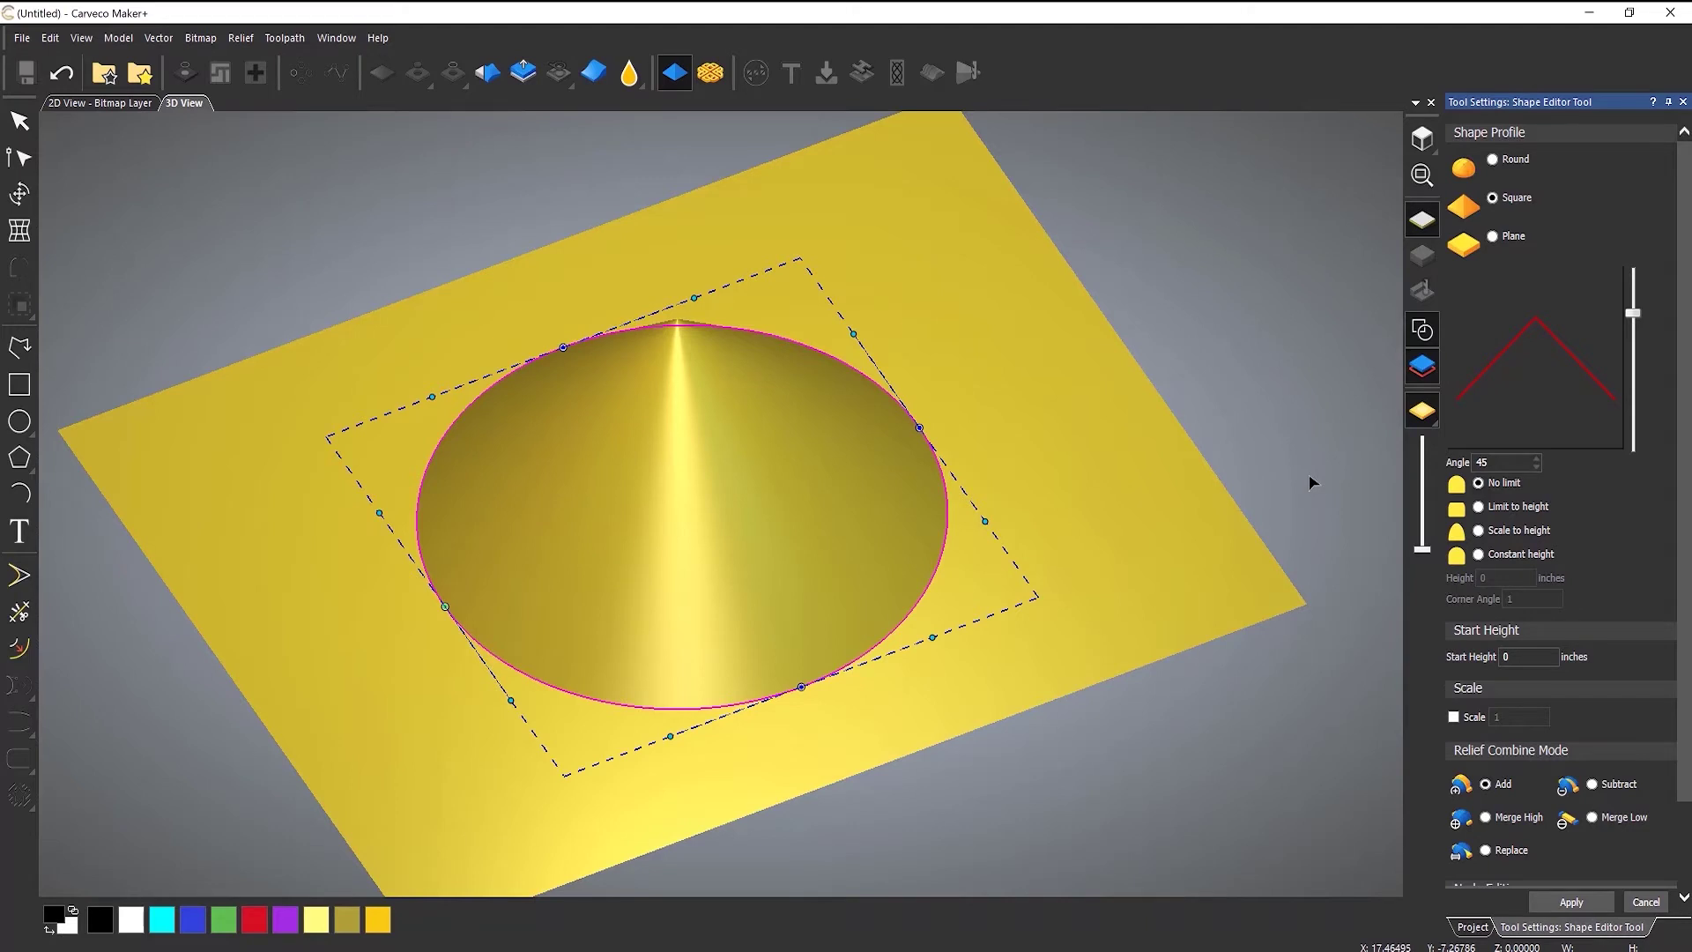
{"action": "mouse_move", "coordinate": [1634, 316]}
{"action": "left_mouse_down"}
{"action": "mouse_move", "coordinate": [1635, 351]}
{"action": "mouse_move", "coordinate": [1645, 289]}
{"action": "mouse_move", "coordinate": [1637, 342]}
{"action": "mouse_move", "coordinate": [1634, 319]}
{"action": "left_mouse_up"}
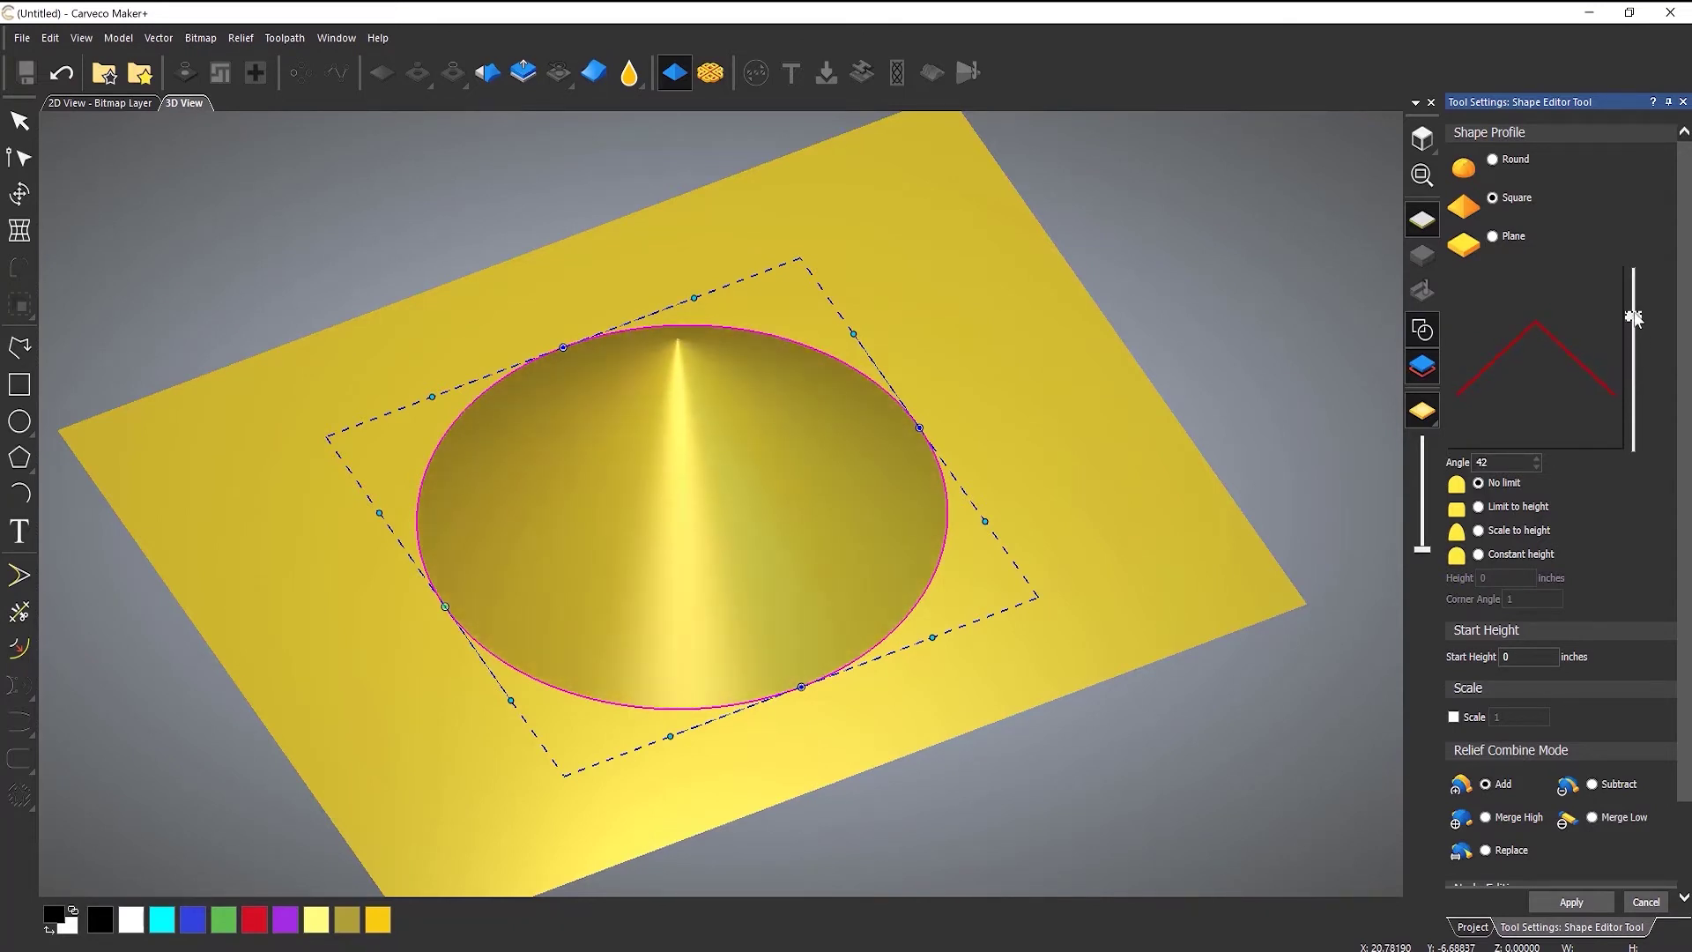
- Switch to a Round dome profile and set its angle to 69°
{"action": "left_click", "coordinate": [1498, 162]}
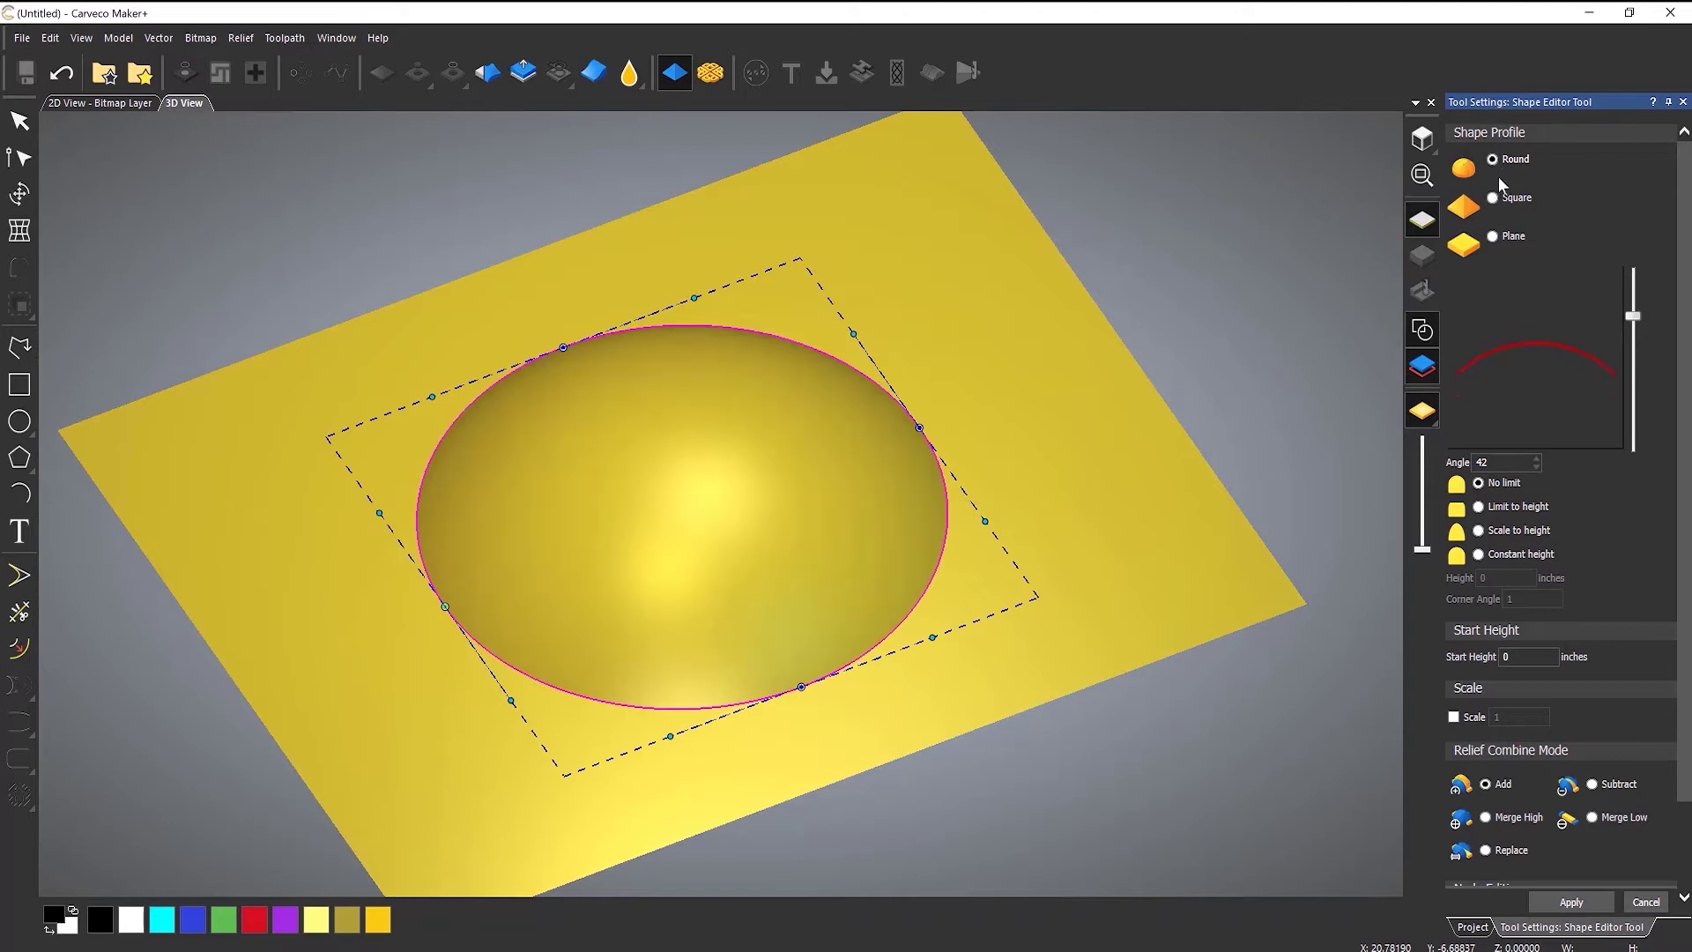
{"action": "left_click_drag", "start_coordinate": [1635, 318], "coordinate": [1635, 297]}
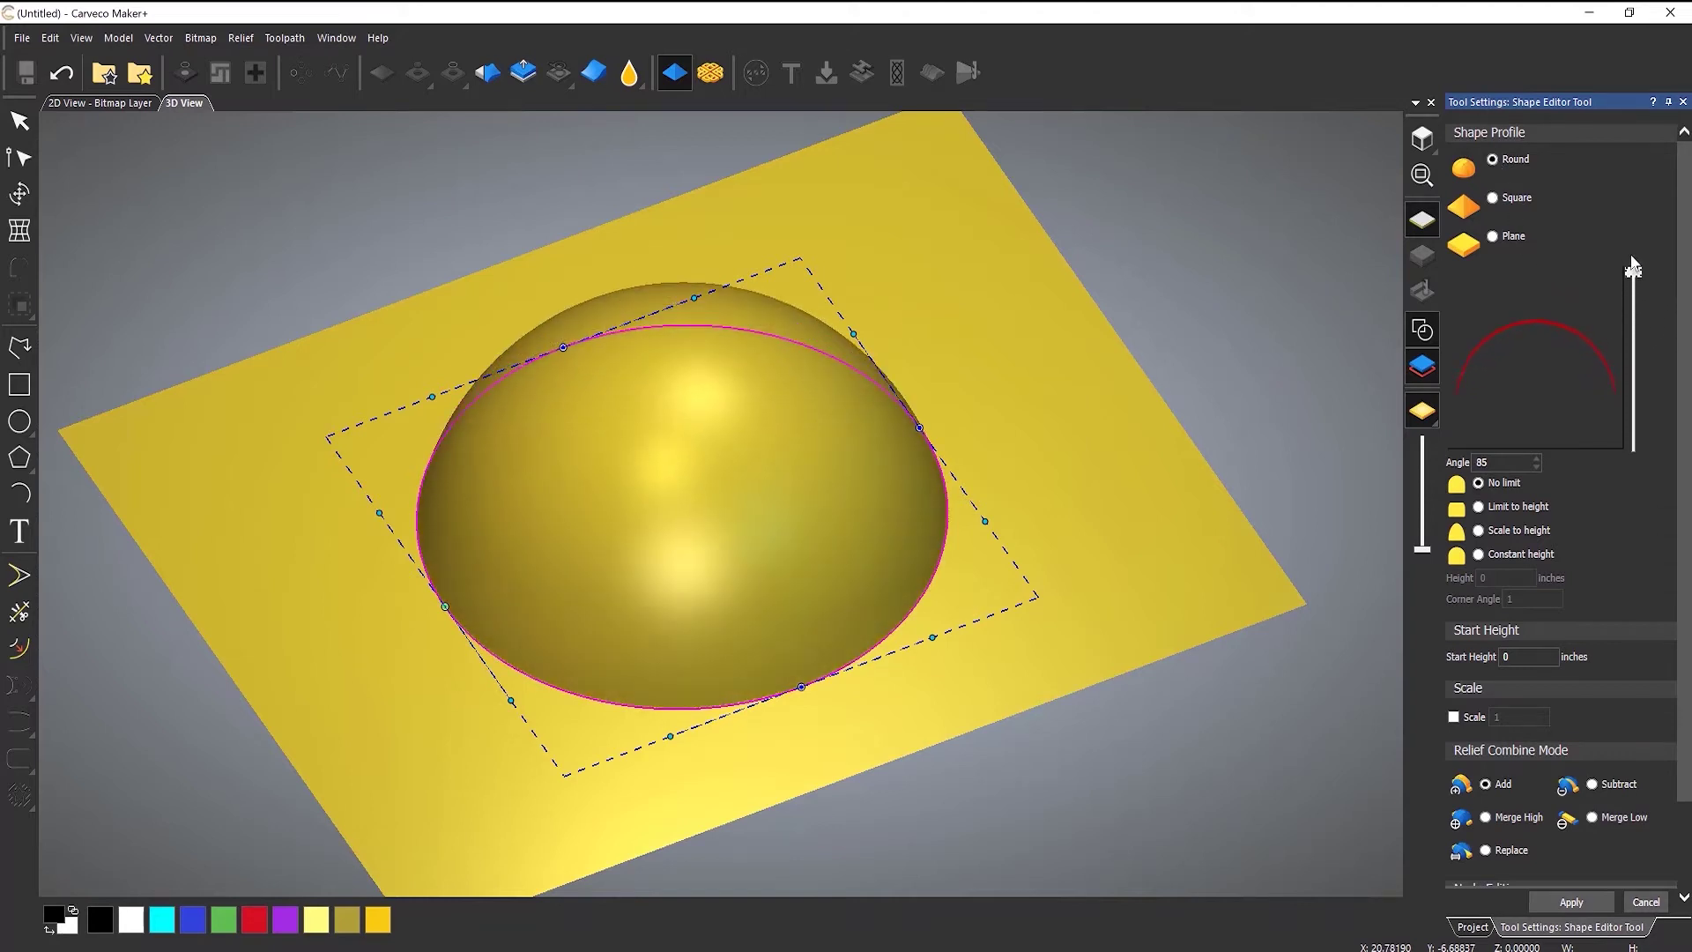
{"action": "mouse_move", "coordinate": [1633, 268]}
{"action": "left_mouse_down"}
{"action": "mouse_move", "coordinate": [1633, 375]}
{"action": "mouse_move", "coordinate": [1633, 289]}
{"action": "left_mouse_up"}
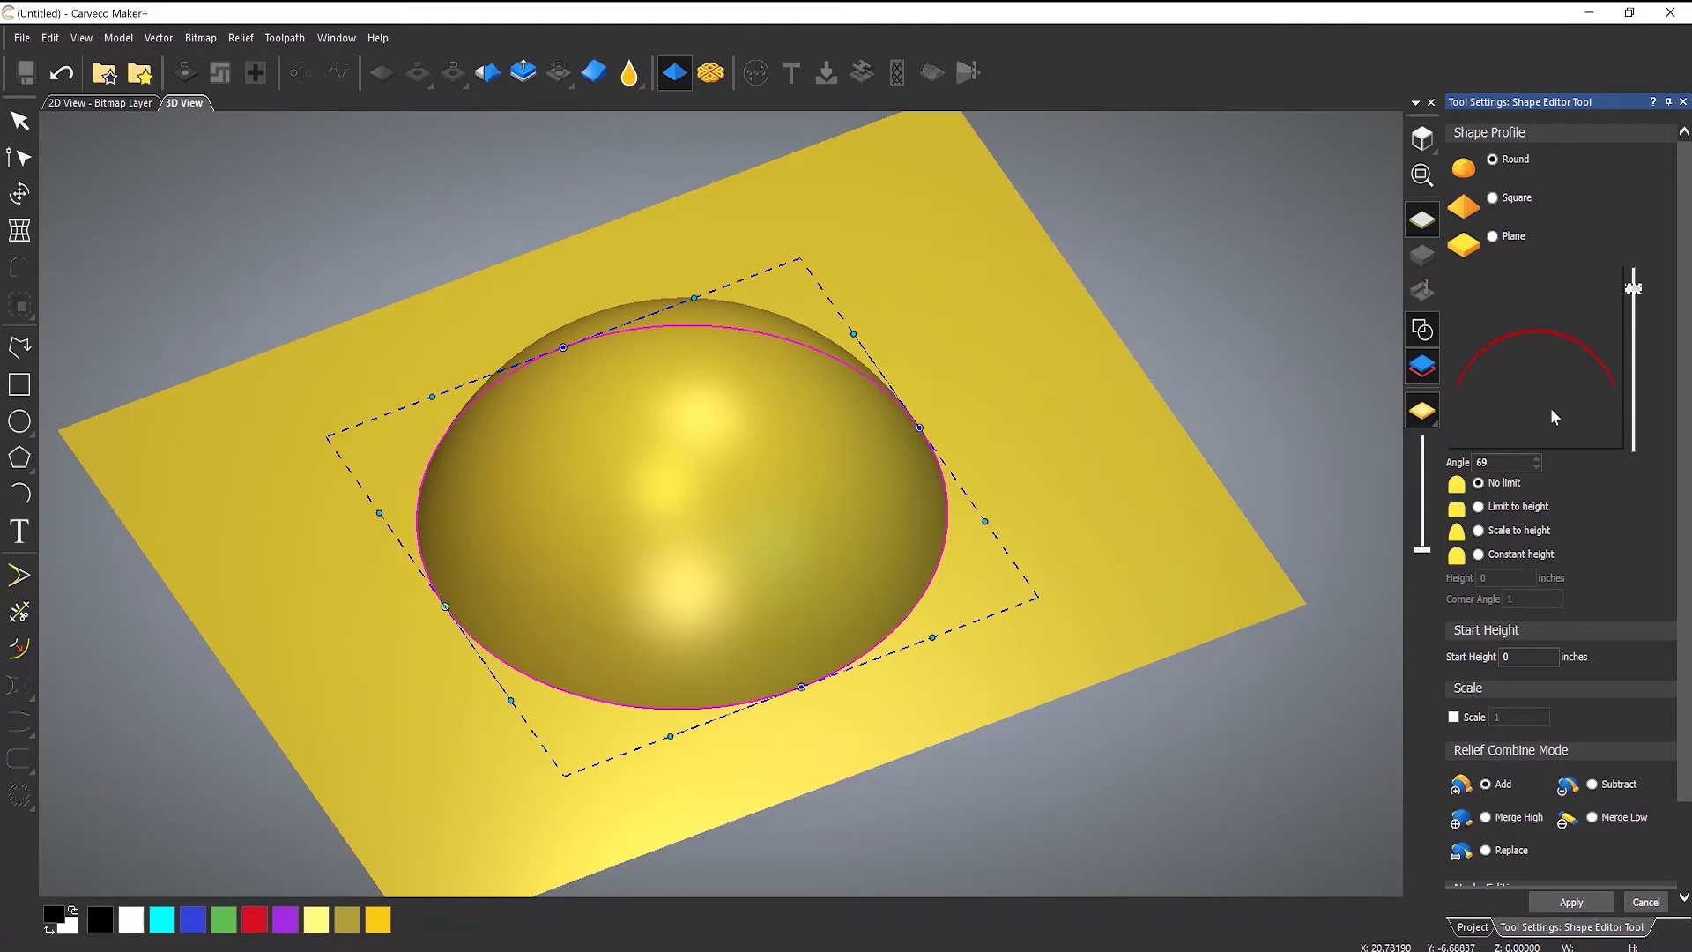
- Switch to the Plane option and set the Start Height to 2 inches
{"action": "left_click", "coordinate": [1493, 237]}
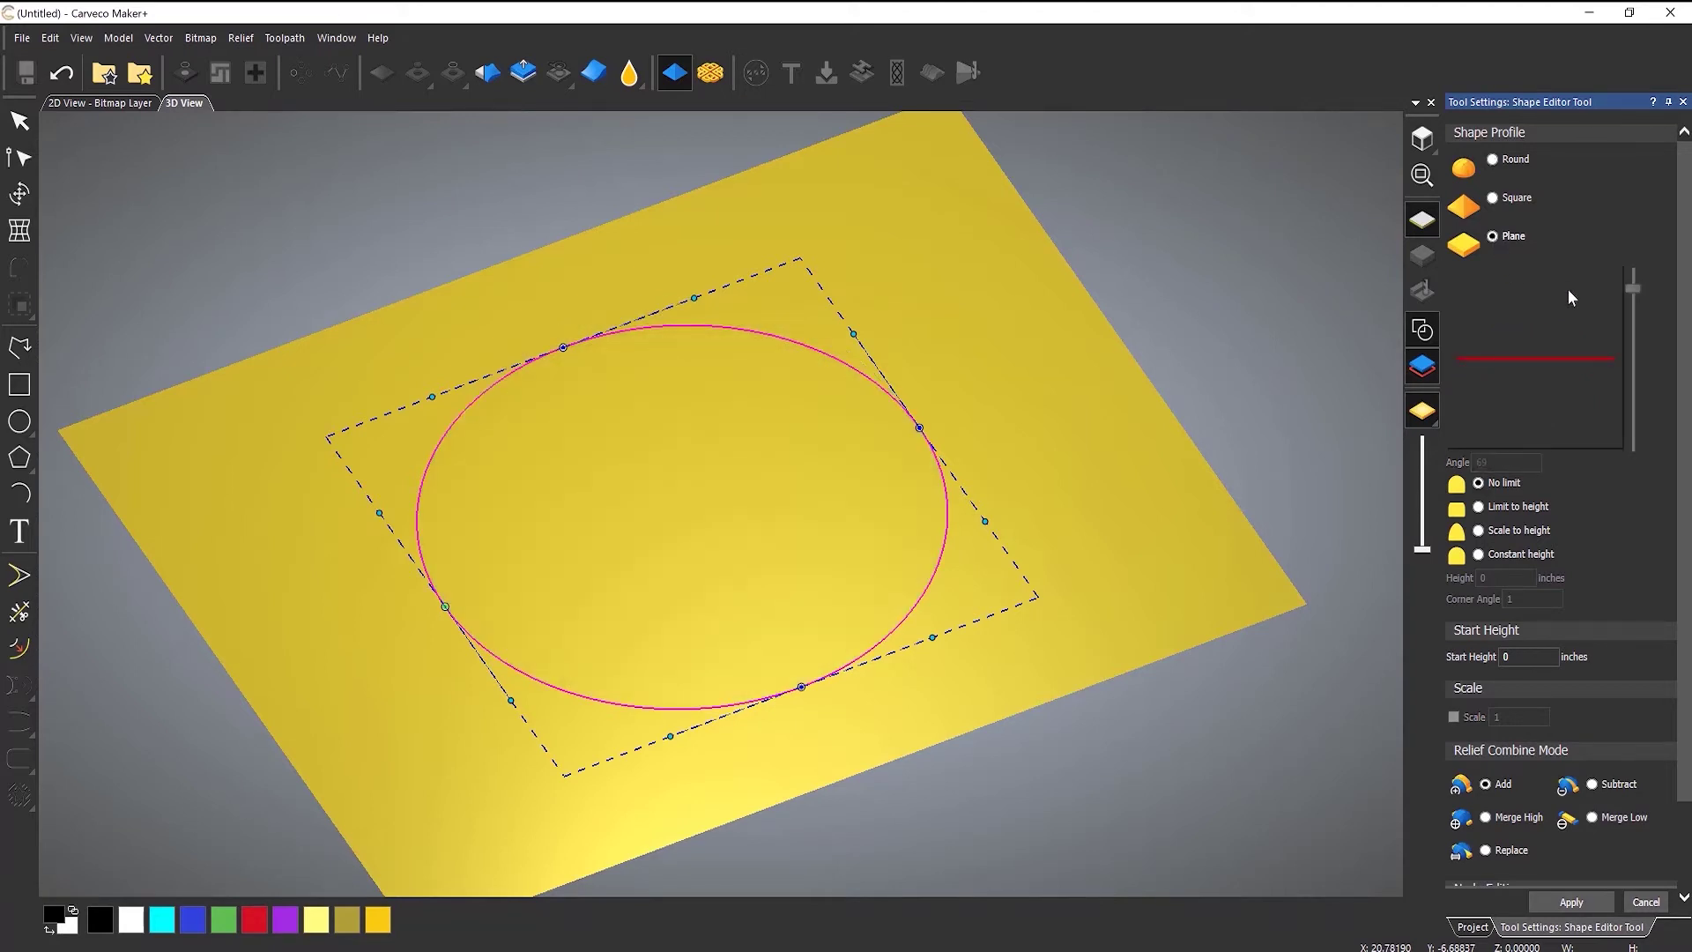
{"action": "double_click", "coordinate": [1505, 656]}
{"action": "type", "text": "2"}
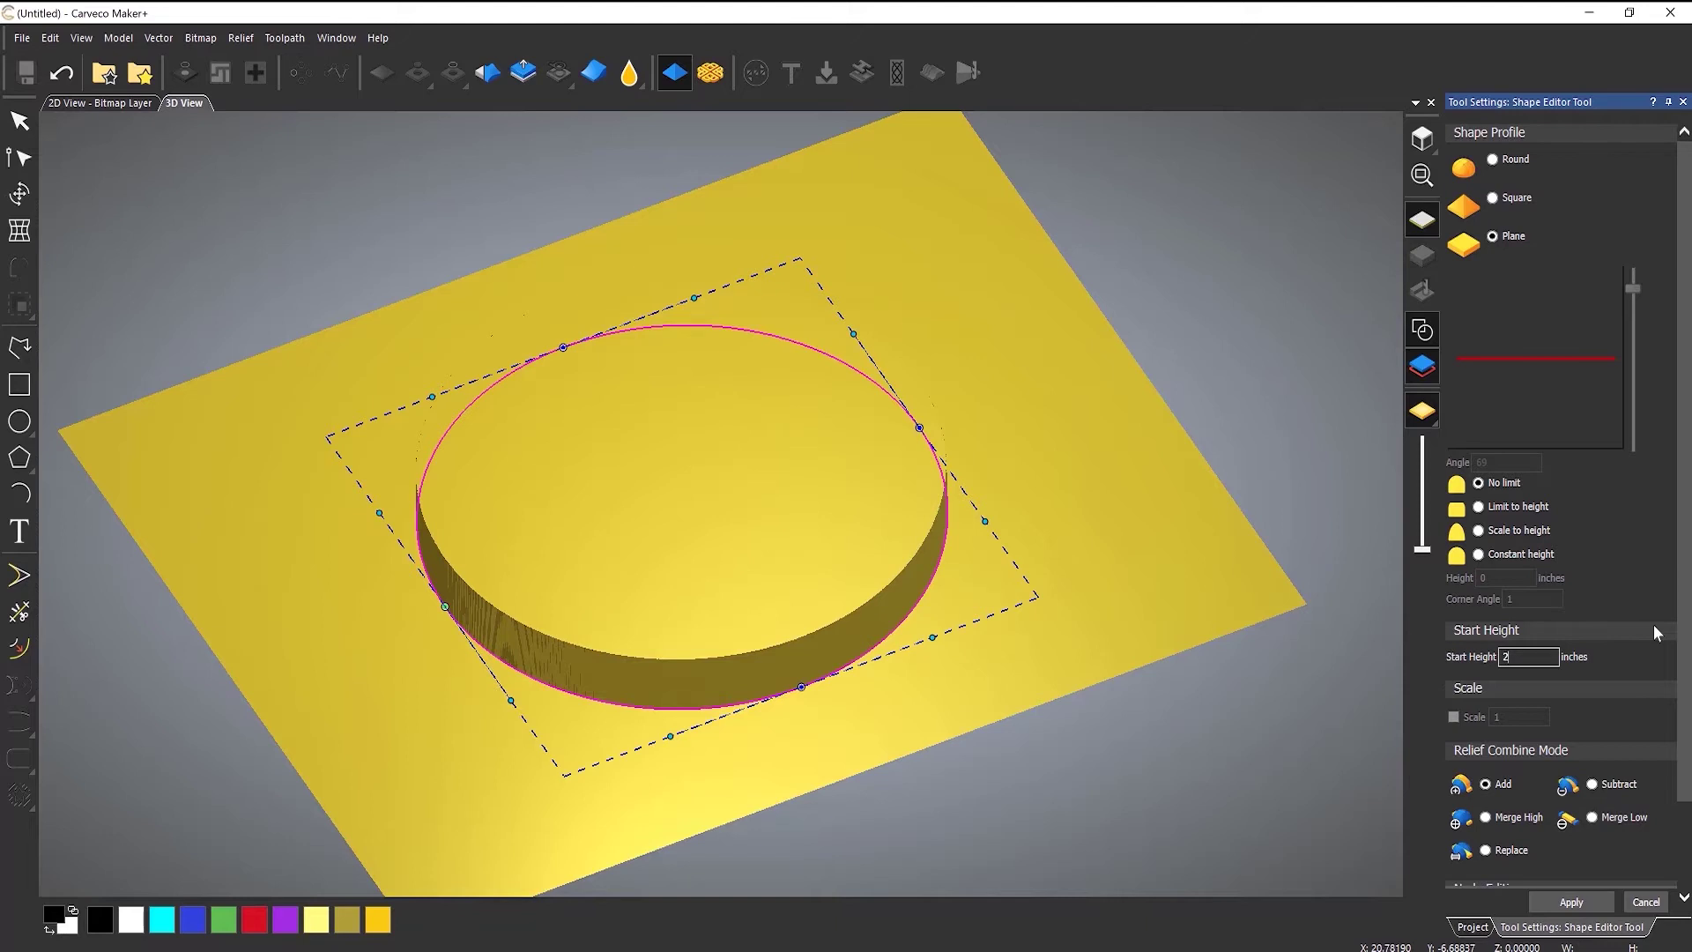
{"action": "key", "text": "BackSpace"}
{"action": "type", "text": "20"}
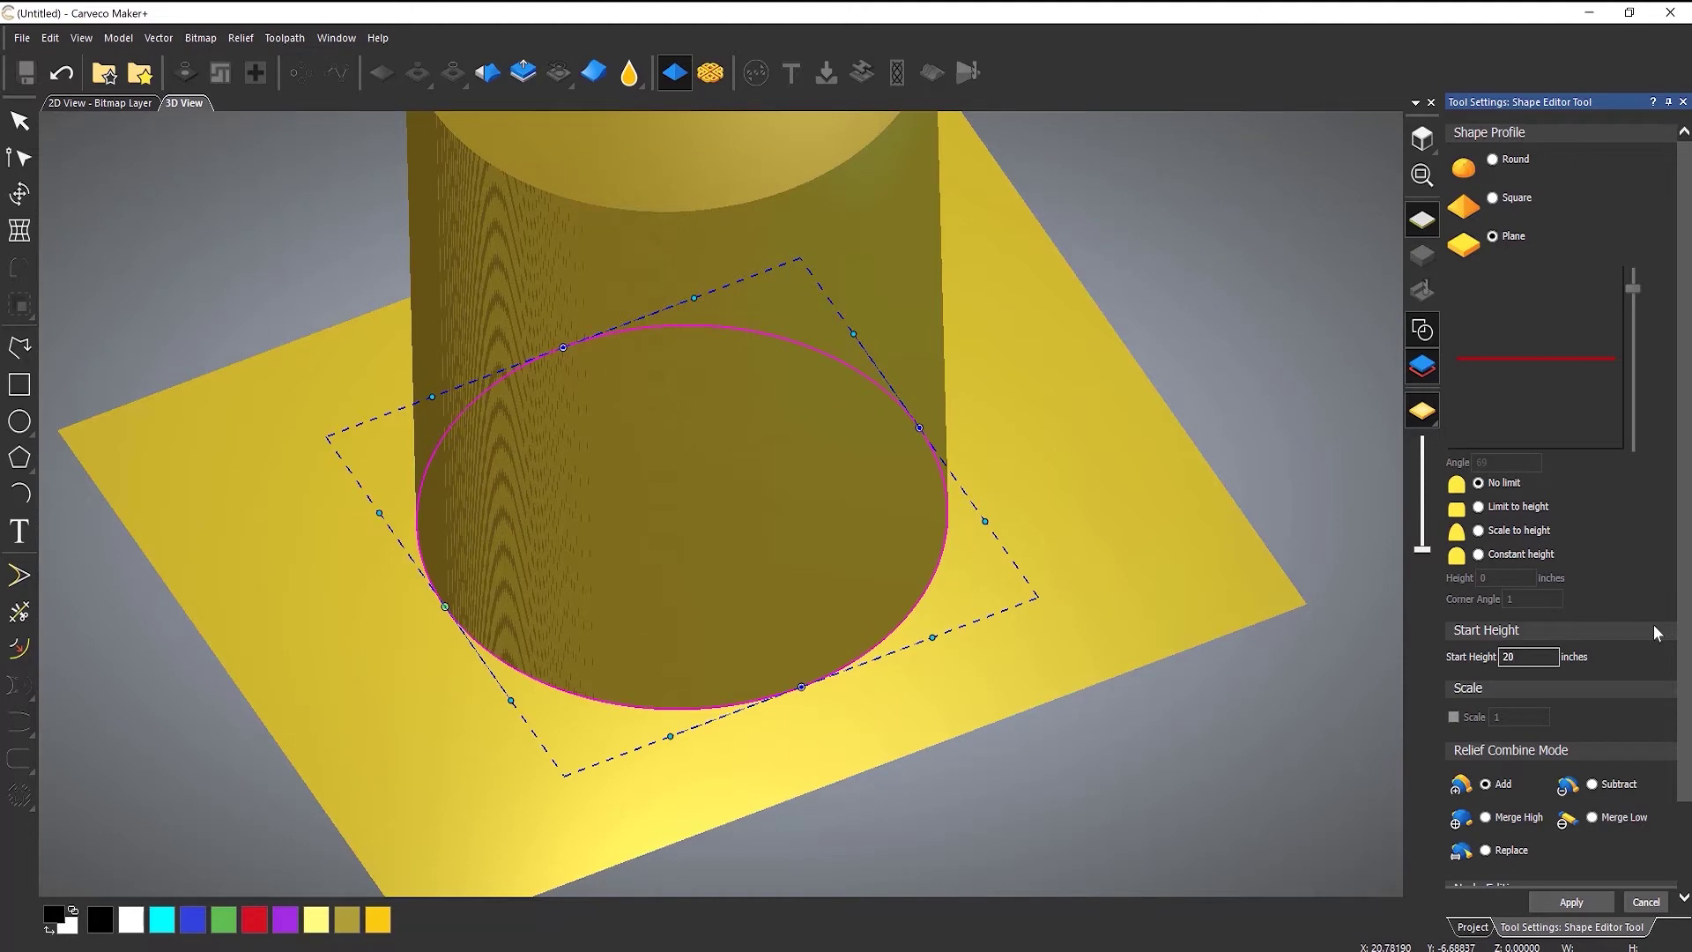
{"action": "key", "text": "BackSpace"}
{"action": "key", "text": "BackSpace"}
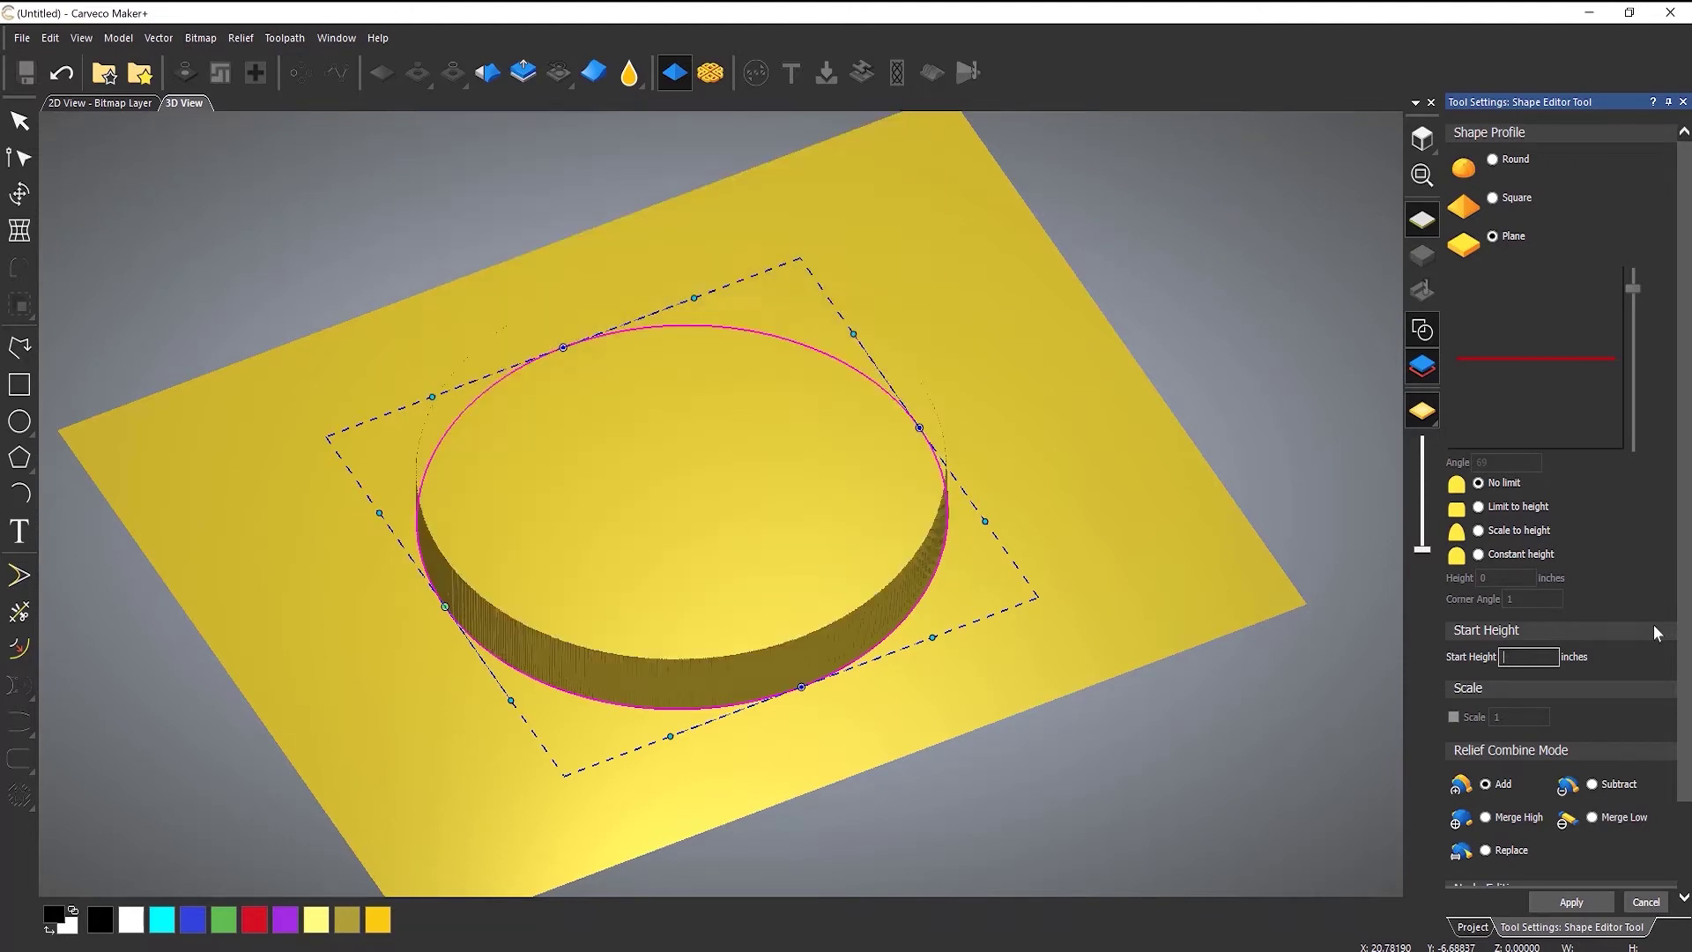
{"action": "type", "text": "2"}
- Lower the angle to 36 and use a Round dome profile on the 2-inch base
{"action": "left_click", "coordinate": [1492, 199]}
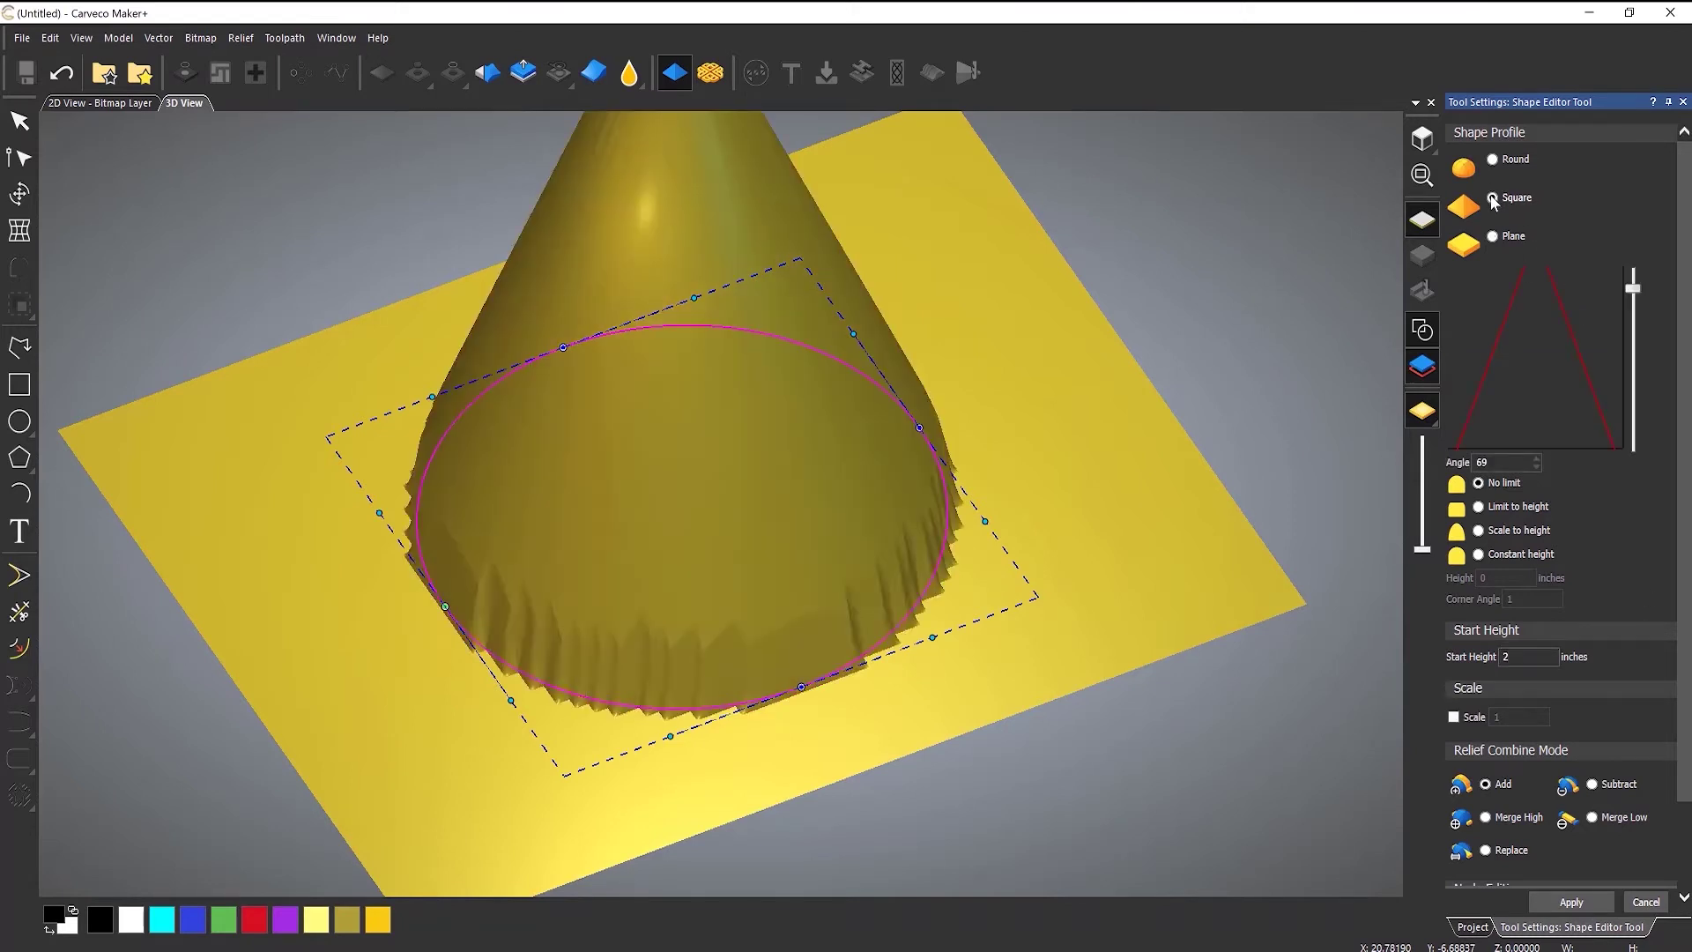
{"action": "left_click_drag", "start_coordinate": [1632, 289], "coordinate": [1634, 324]}
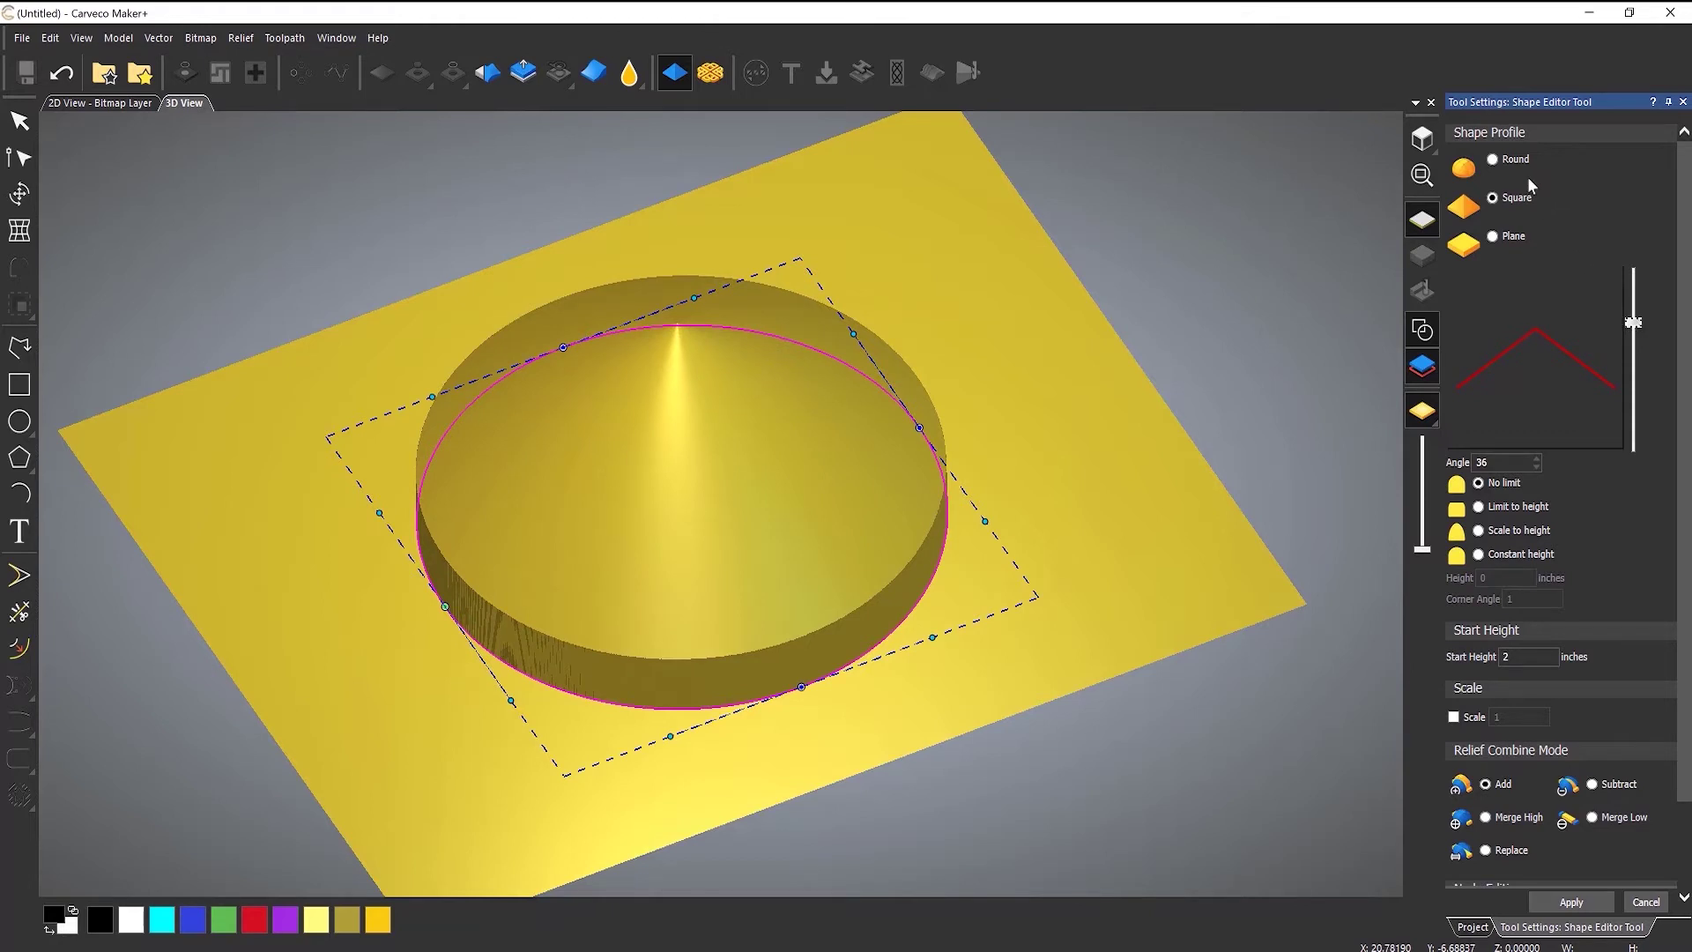
{"action": "left_click", "coordinate": [1493, 160]}
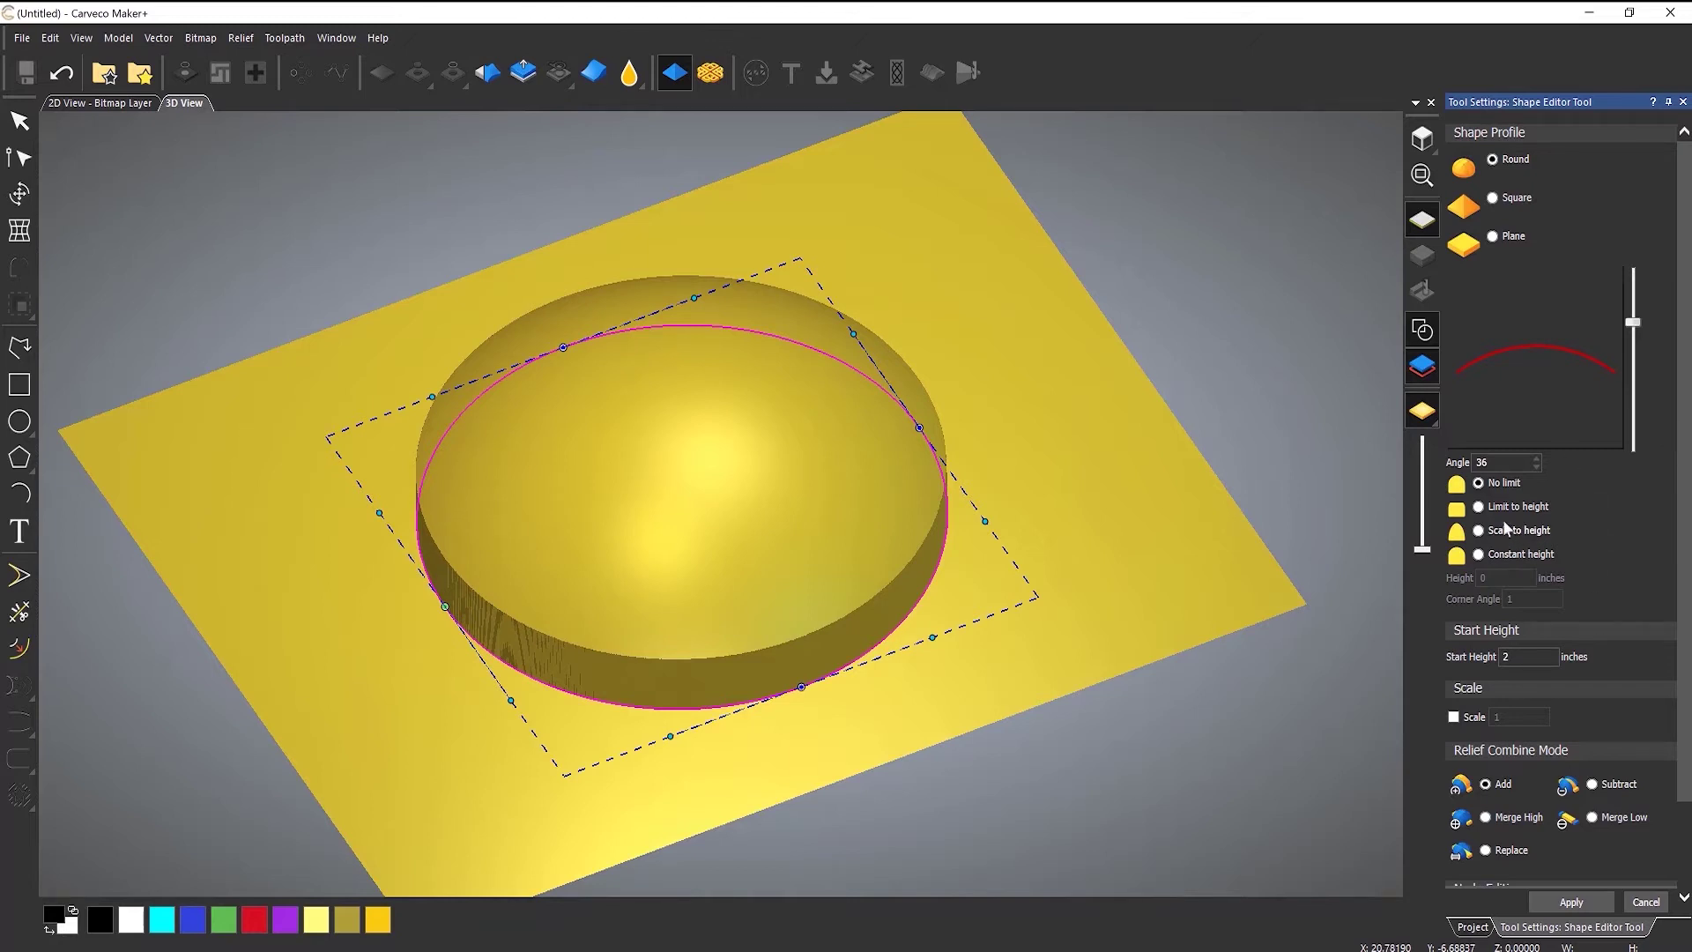
- Reset Start Height to 0 and limit the 90° Round dome to a 1-inch height
{"action": "left_click_drag", "start_coordinate": [1524, 656], "coordinate": [1450, 656]}
{"action": "type", "text": "0"}
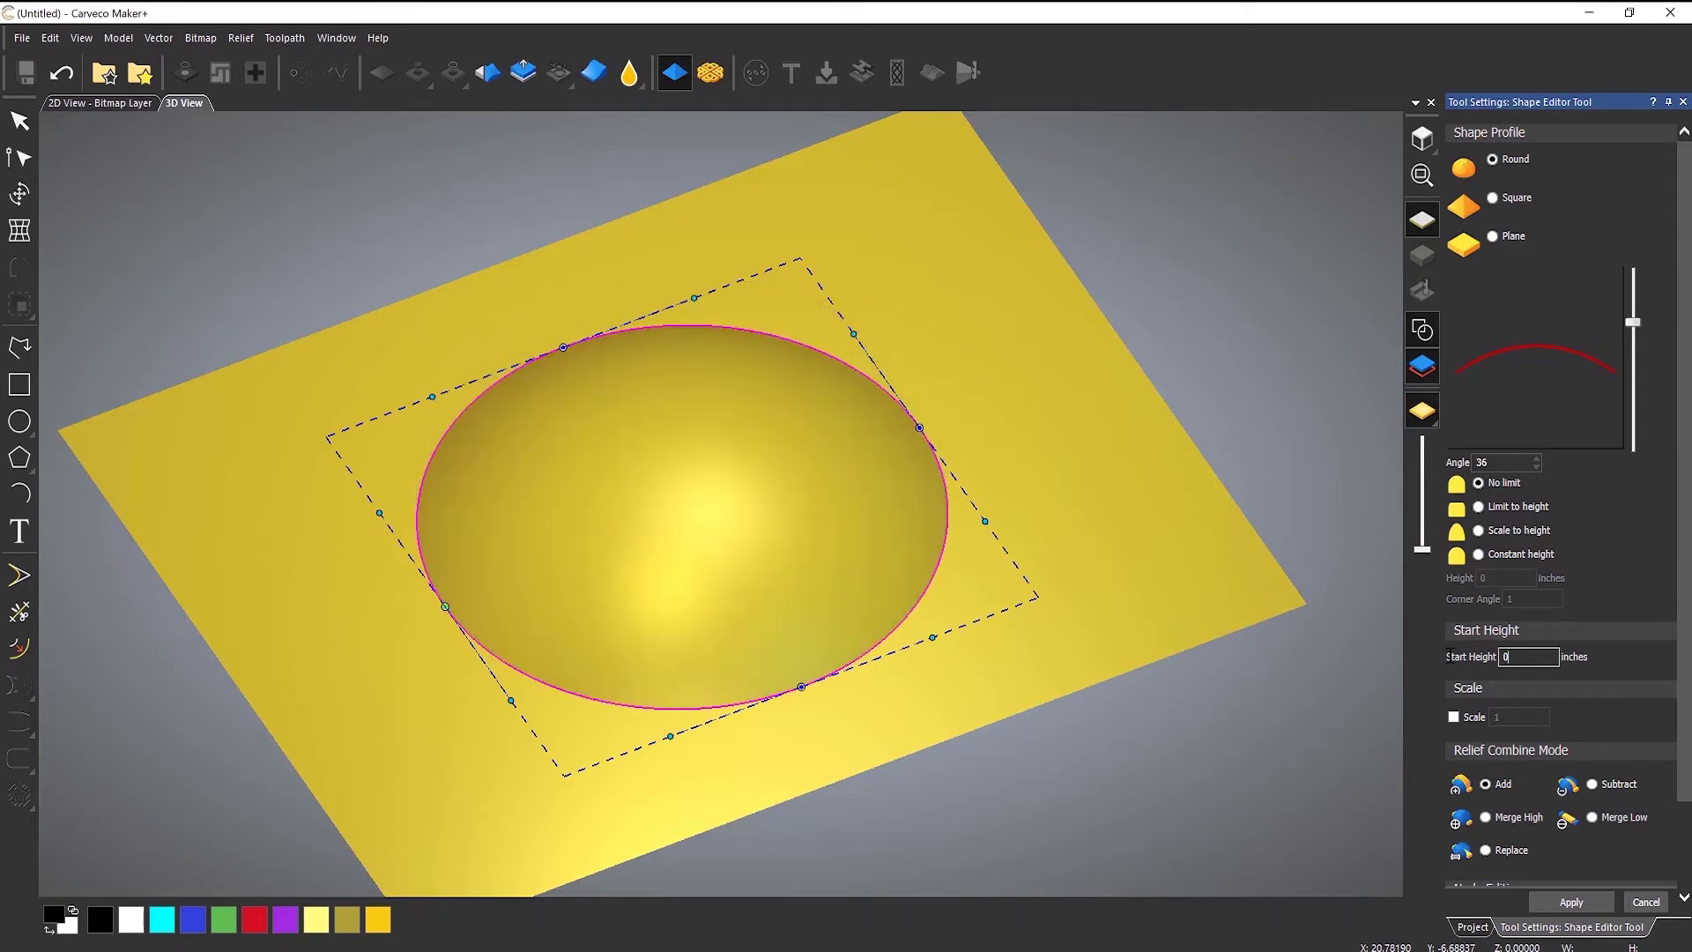
{"action": "left_click", "coordinate": [1481, 509]}
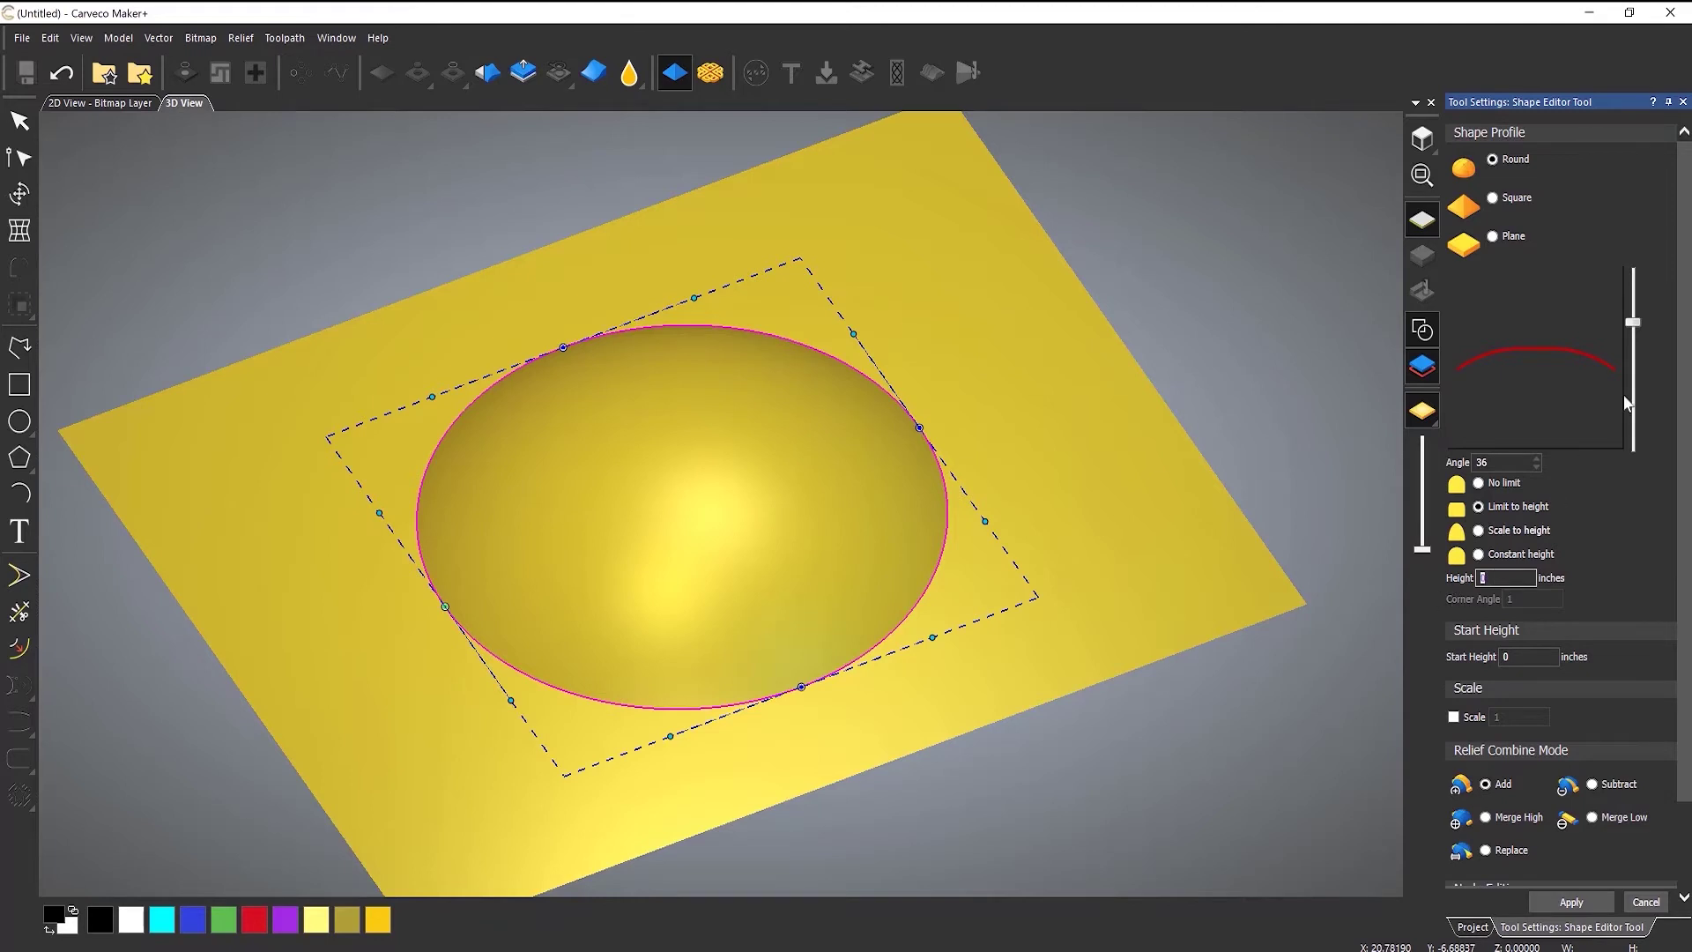
{"action": "left_click_drag", "start_coordinate": [1632, 323], "coordinate": [1628, 231]}
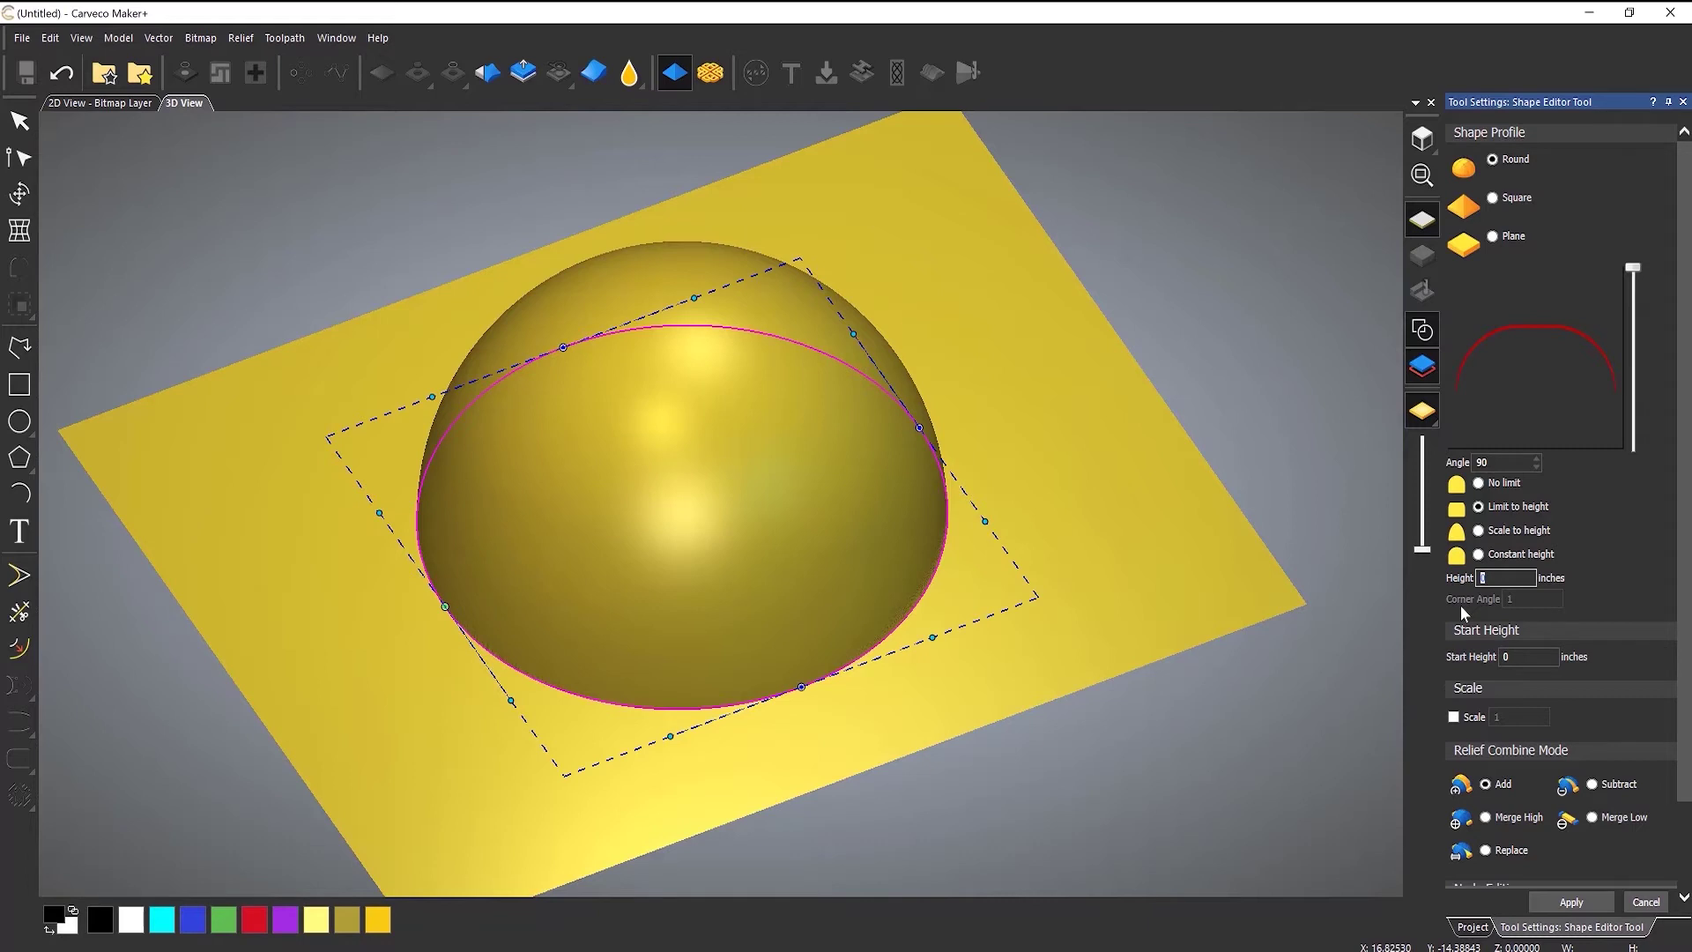
{"action": "key", "text": "Return"}
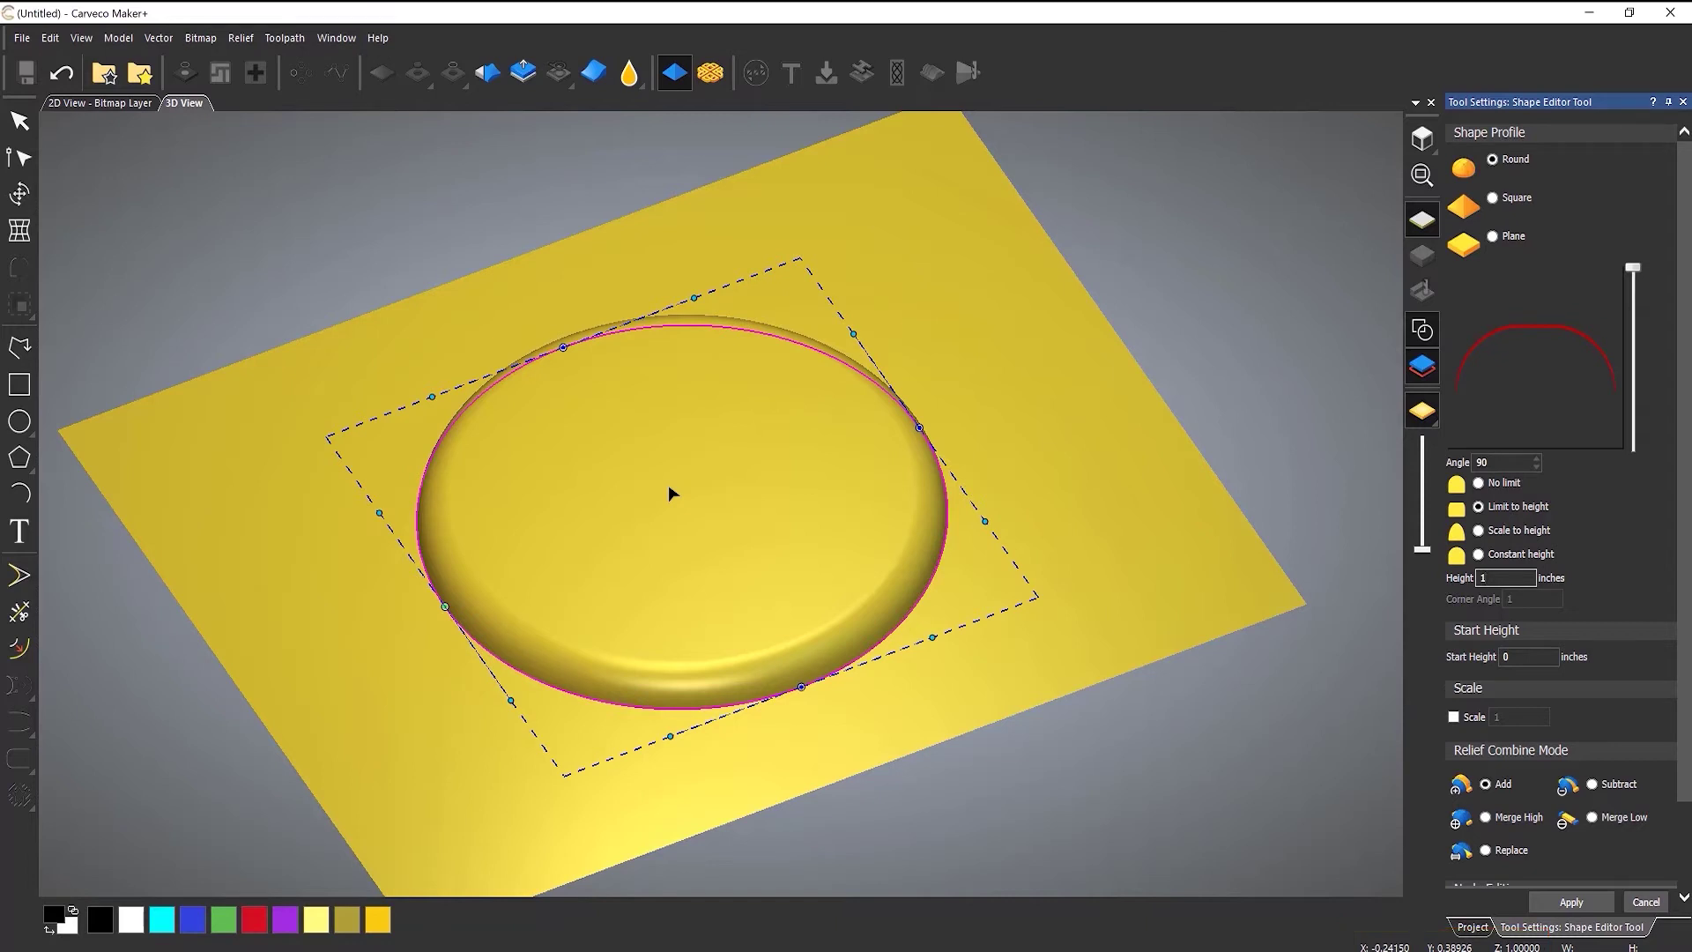
- Give the circle relief a Square profile with 45° sloped walls
{"action": "left_click", "coordinate": [1493, 199]}
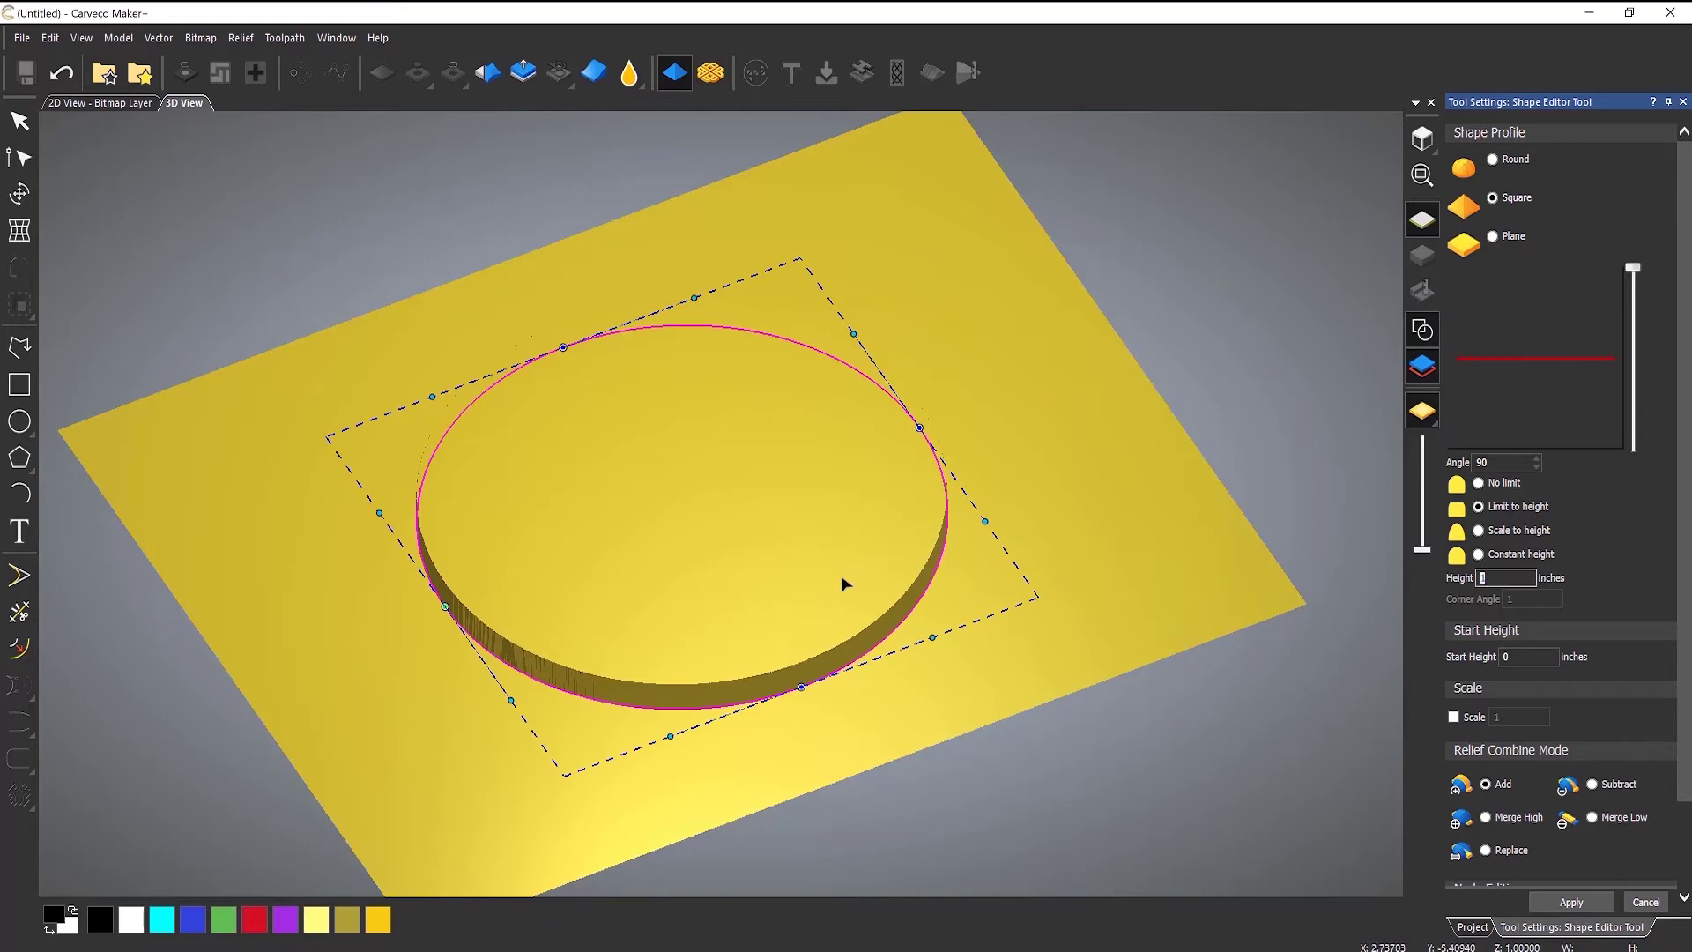
{"action": "mouse_move", "coordinate": [840, 575]}
{"action": "left_mouse_down"}
{"action": "mouse_move", "coordinate": [923, 402]}
{"action": "mouse_move", "coordinate": [987, 353]}
{"action": "mouse_move", "coordinate": [850, 604]}
{"action": "left_mouse_up"}
{"action": "mouse_move", "coordinate": [1633, 267]}
{"action": "left_mouse_down"}
{"action": "mouse_move", "coordinate": [1636, 344]}
{"action": "mouse_move", "coordinate": [1651, 311]}
{"action": "mouse_move", "coordinate": [1635, 321]}
{"action": "left_mouse_up"}
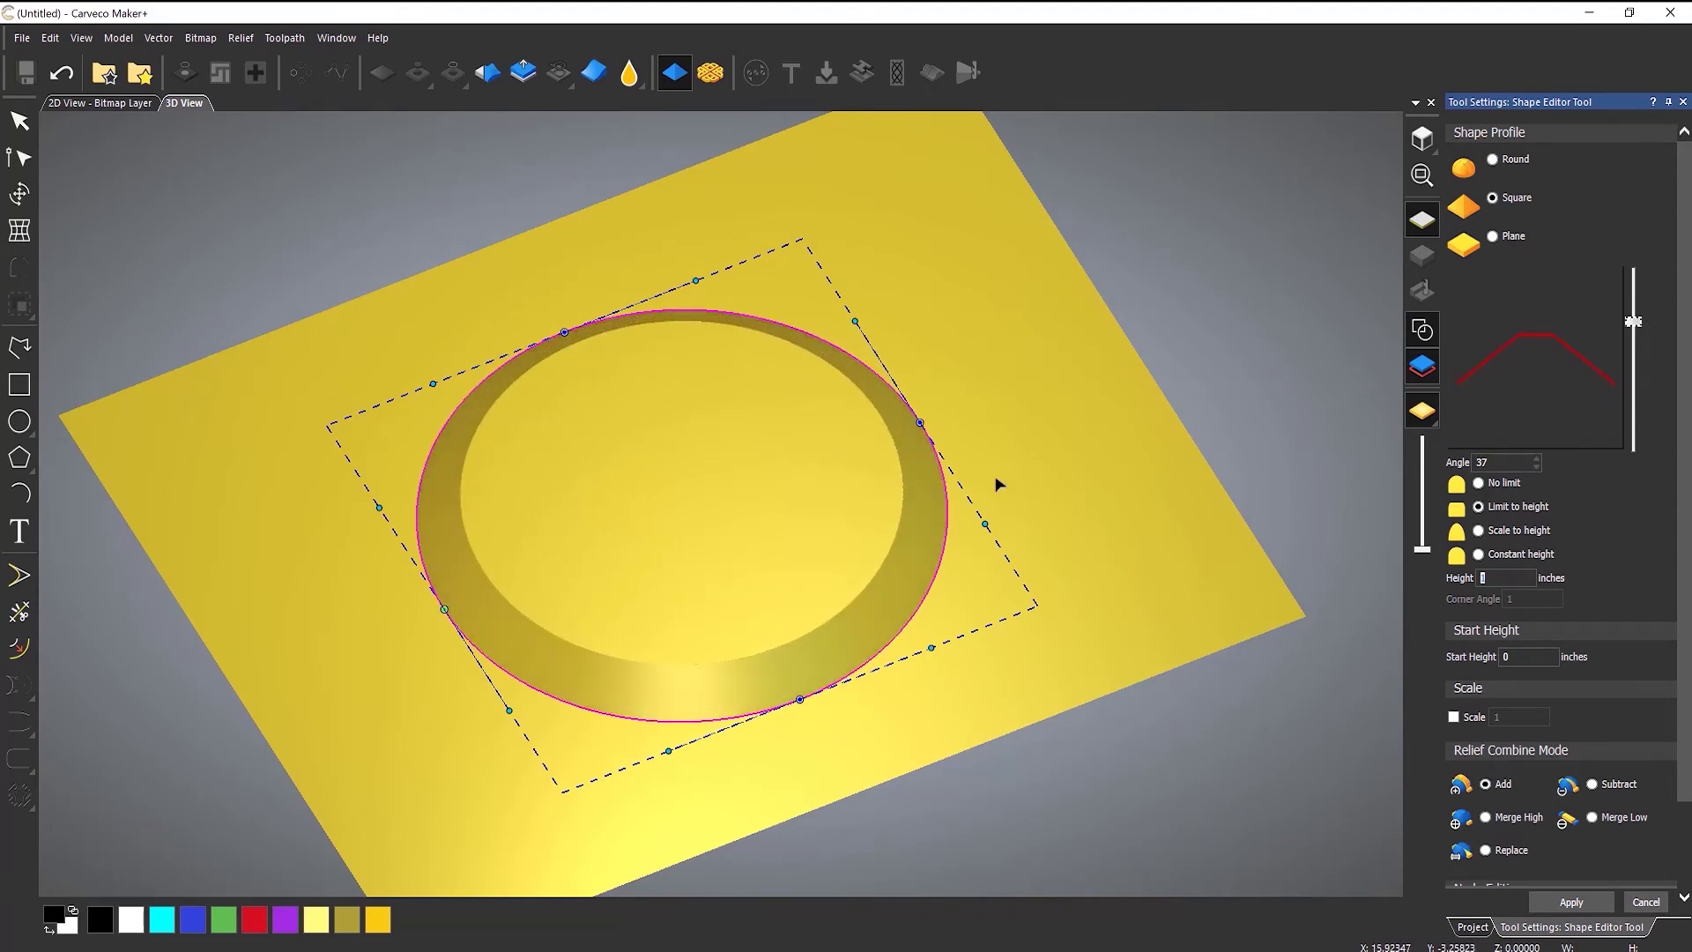
{"action": "mouse_move", "coordinate": [1001, 480]}
{"action": "left_mouse_down"}
{"action": "mouse_move", "coordinate": [949, 425]}
{"action": "mouse_move", "coordinate": [1107, 466]}
{"action": "left_mouse_up"}
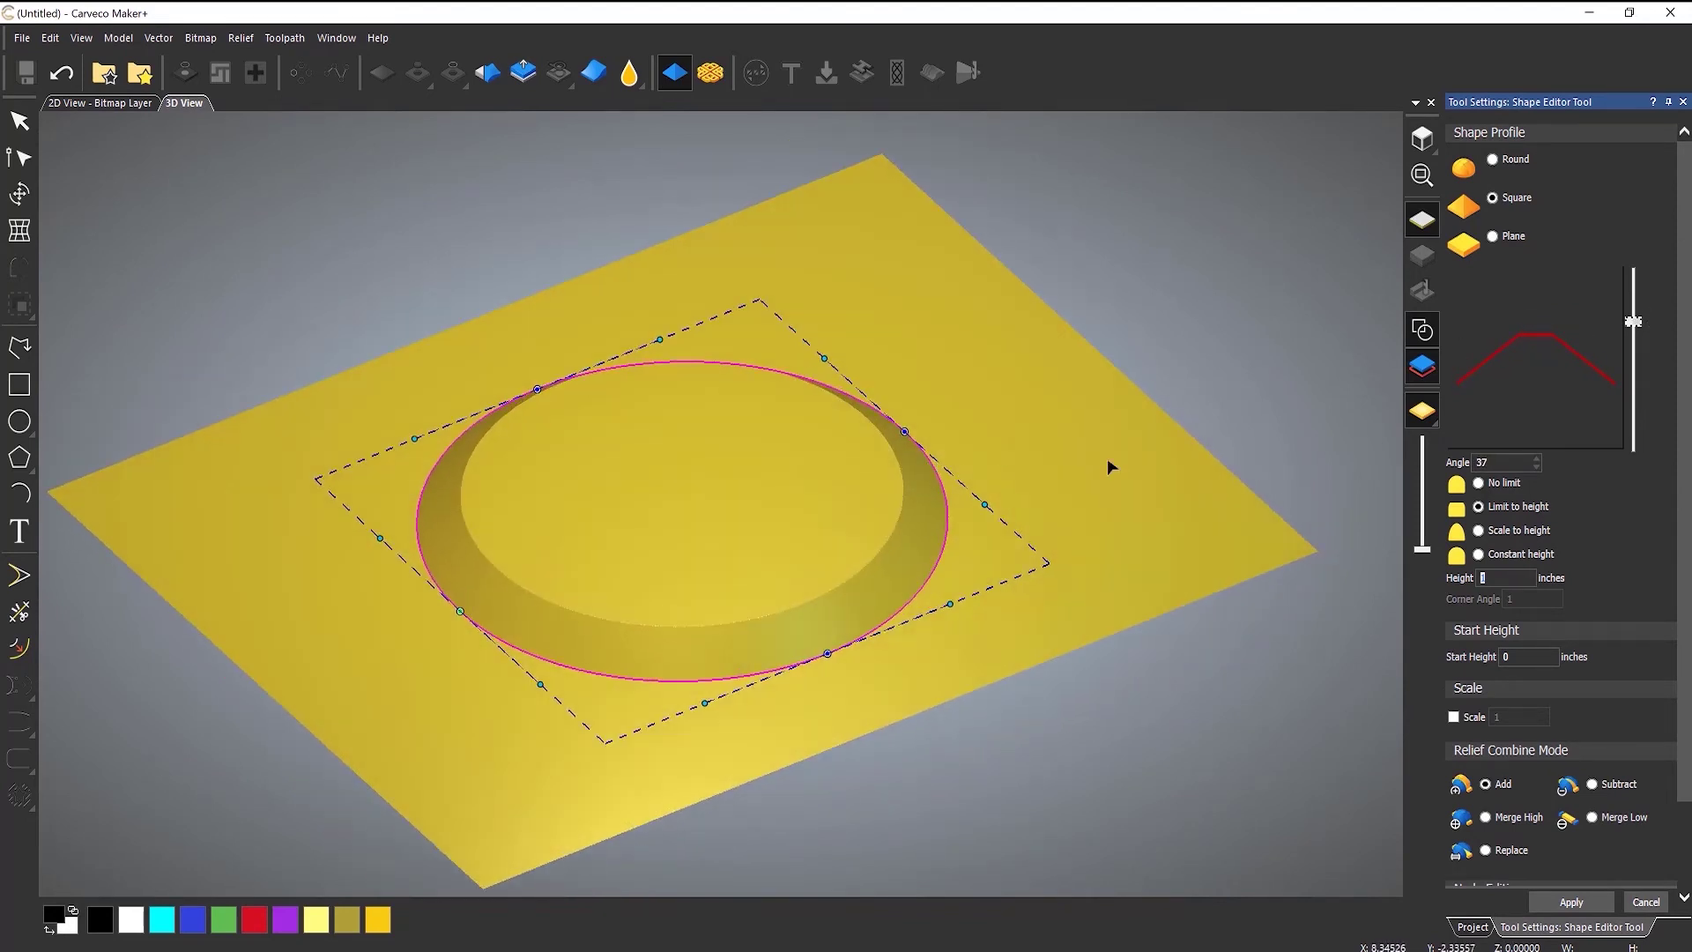
{"action": "double_click", "coordinate": [1490, 462]}
{"action": "type", "text": "45"}
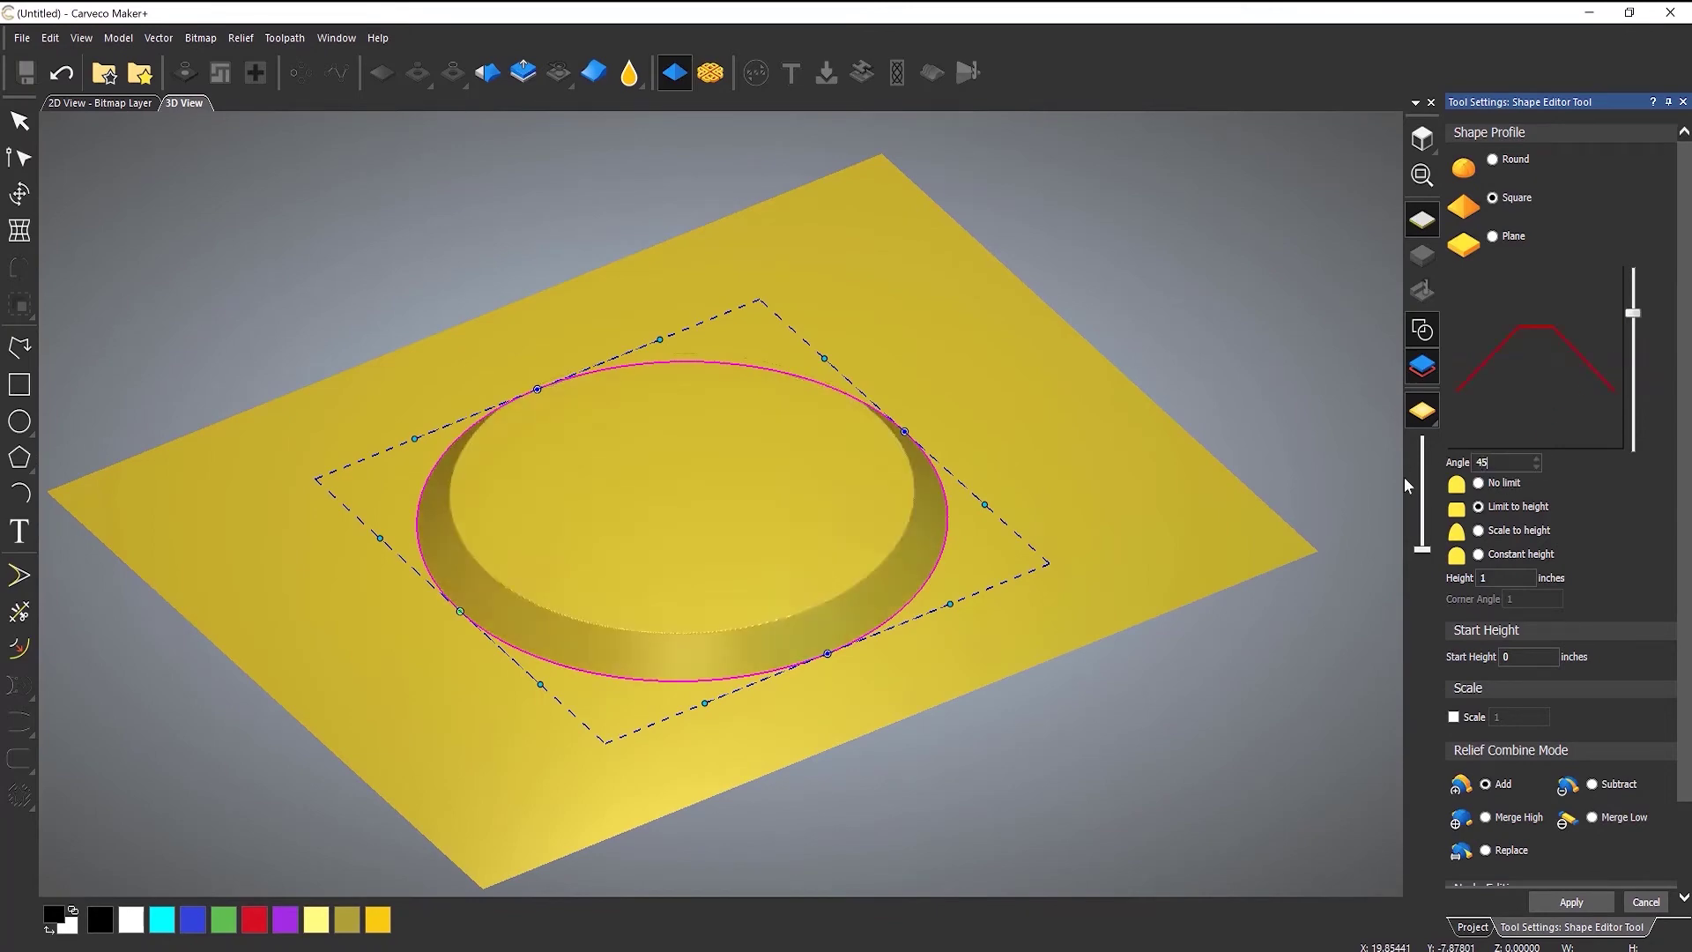
{"action": "mouse_move", "coordinate": [820, 540]}
{"action": "left_mouse_down"}
{"action": "mouse_move", "coordinate": [755, 775]}
{"action": "mouse_move", "coordinate": [803, 589]}
{"action": "mouse_move", "coordinate": [950, 335]}
{"action": "mouse_move", "coordinate": [847, 557]}
{"action": "mouse_move", "coordinate": [862, 672]}
{"action": "mouse_move", "coordinate": [804, 601]}
{"action": "mouse_move", "coordinate": [1112, 711]}
{"action": "left_mouse_up"}
- Set the Start Height to 0.5 and the Height to 0.25 inch
{"action": "double_click", "coordinate": [1509, 657]}
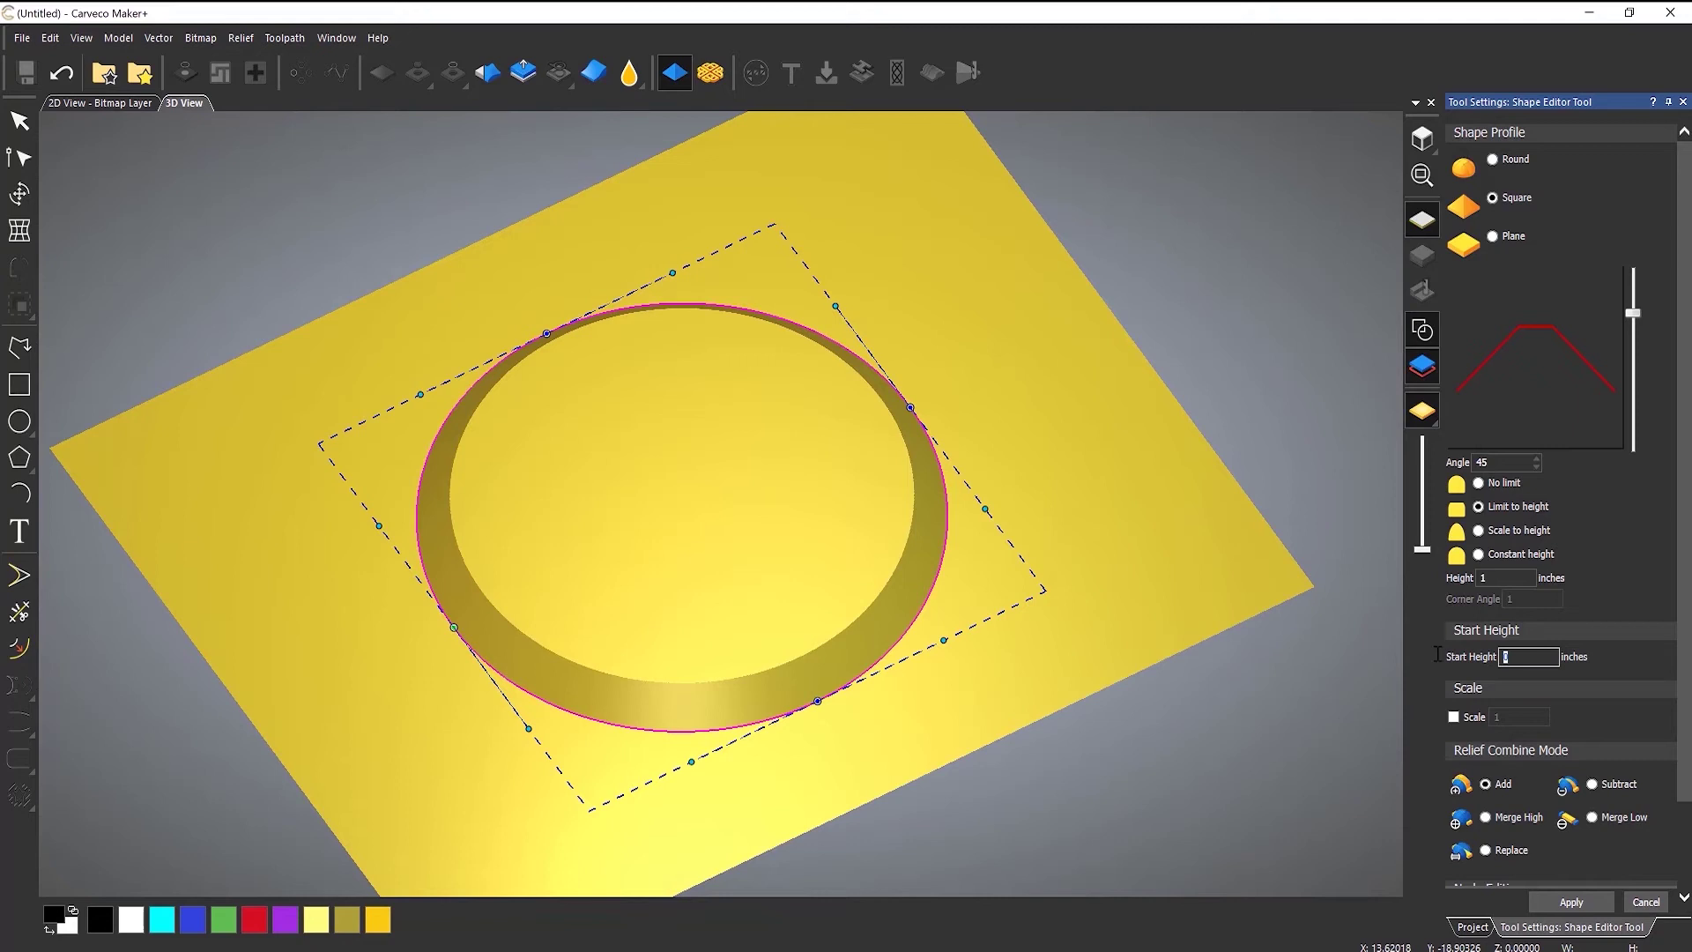
{"action": "type", "text": "0.5"}
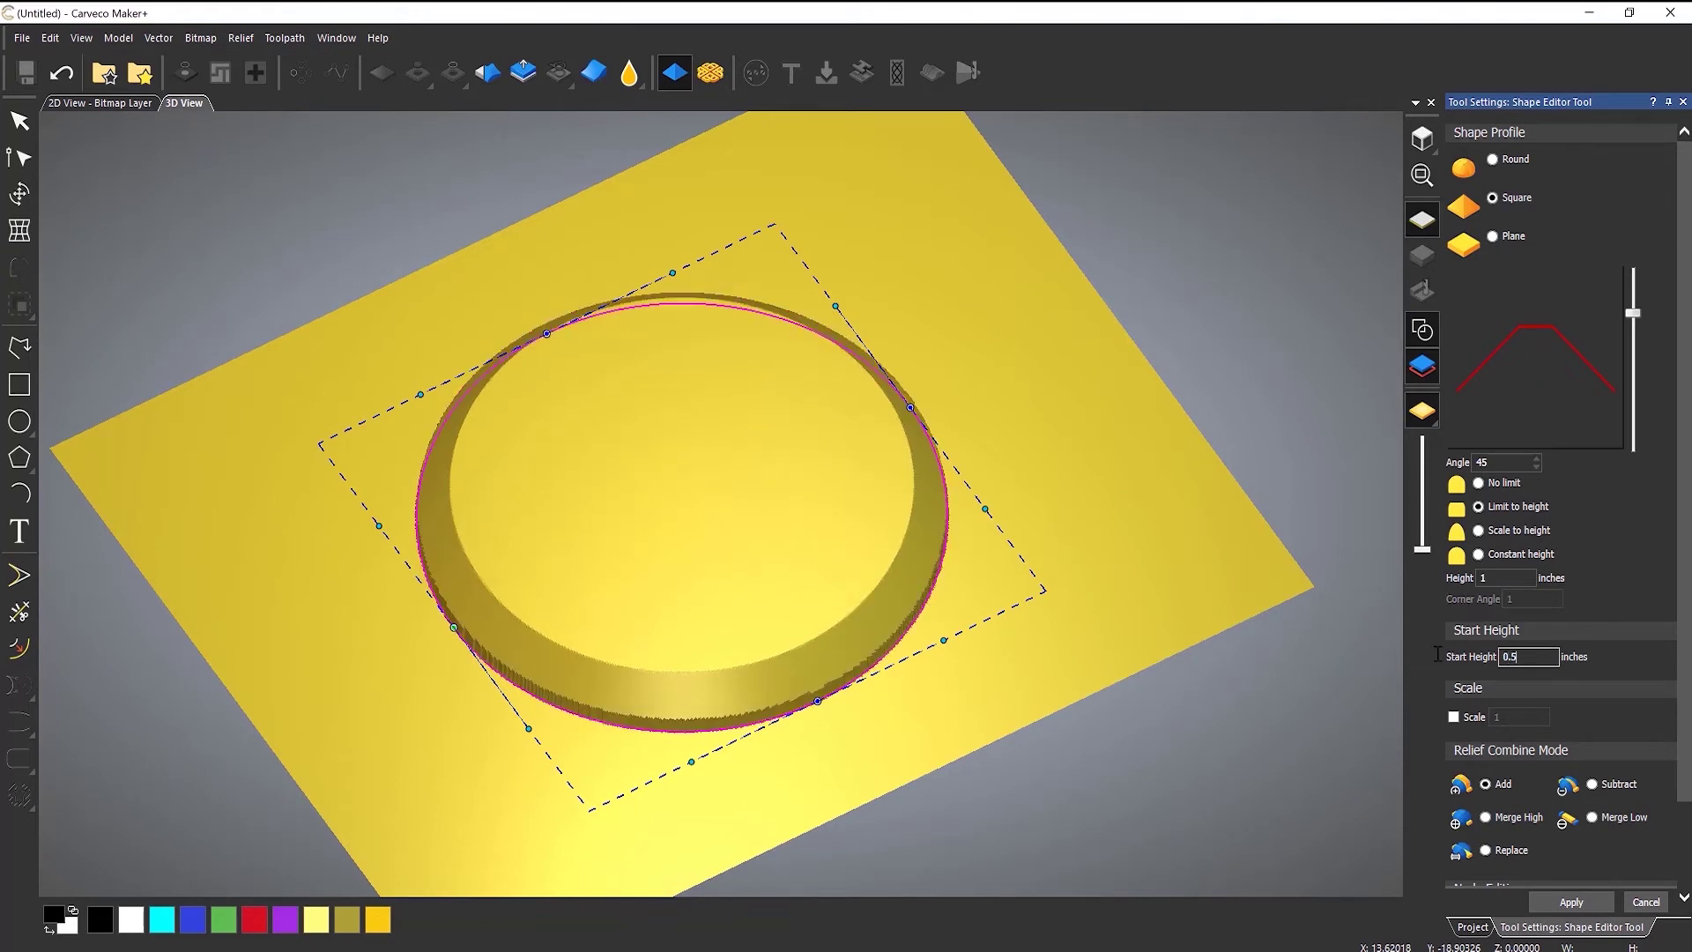
{"action": "left_click", "coordinate": [1489, 577]}
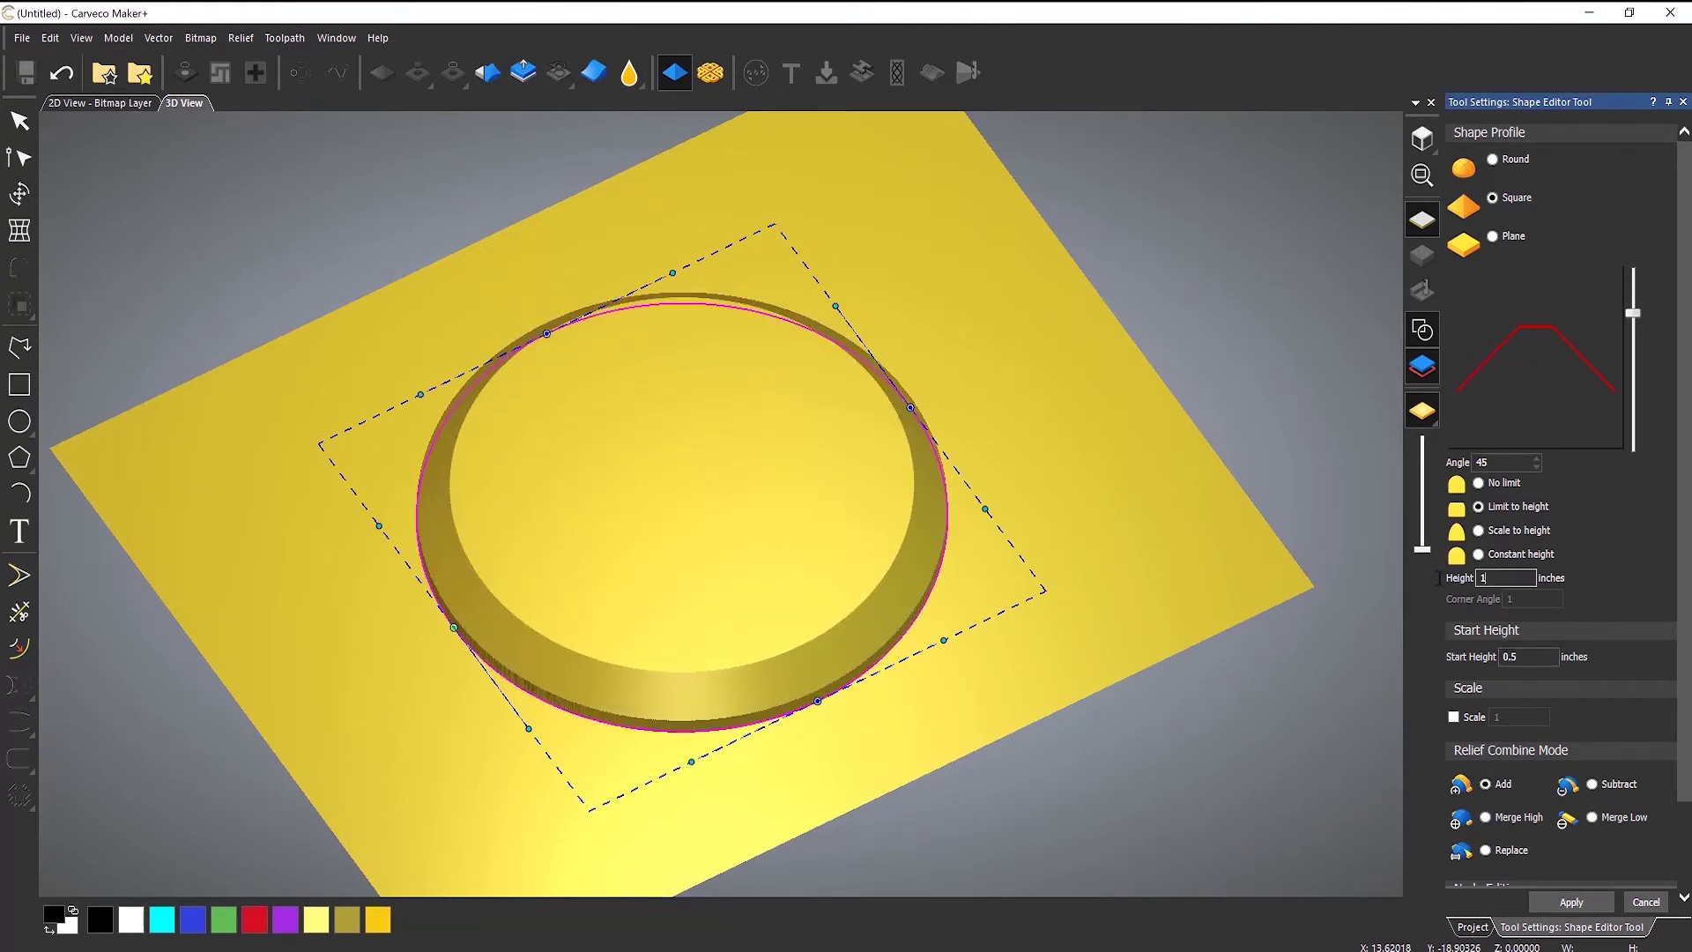
{"action": "type", "text": "0.2"}
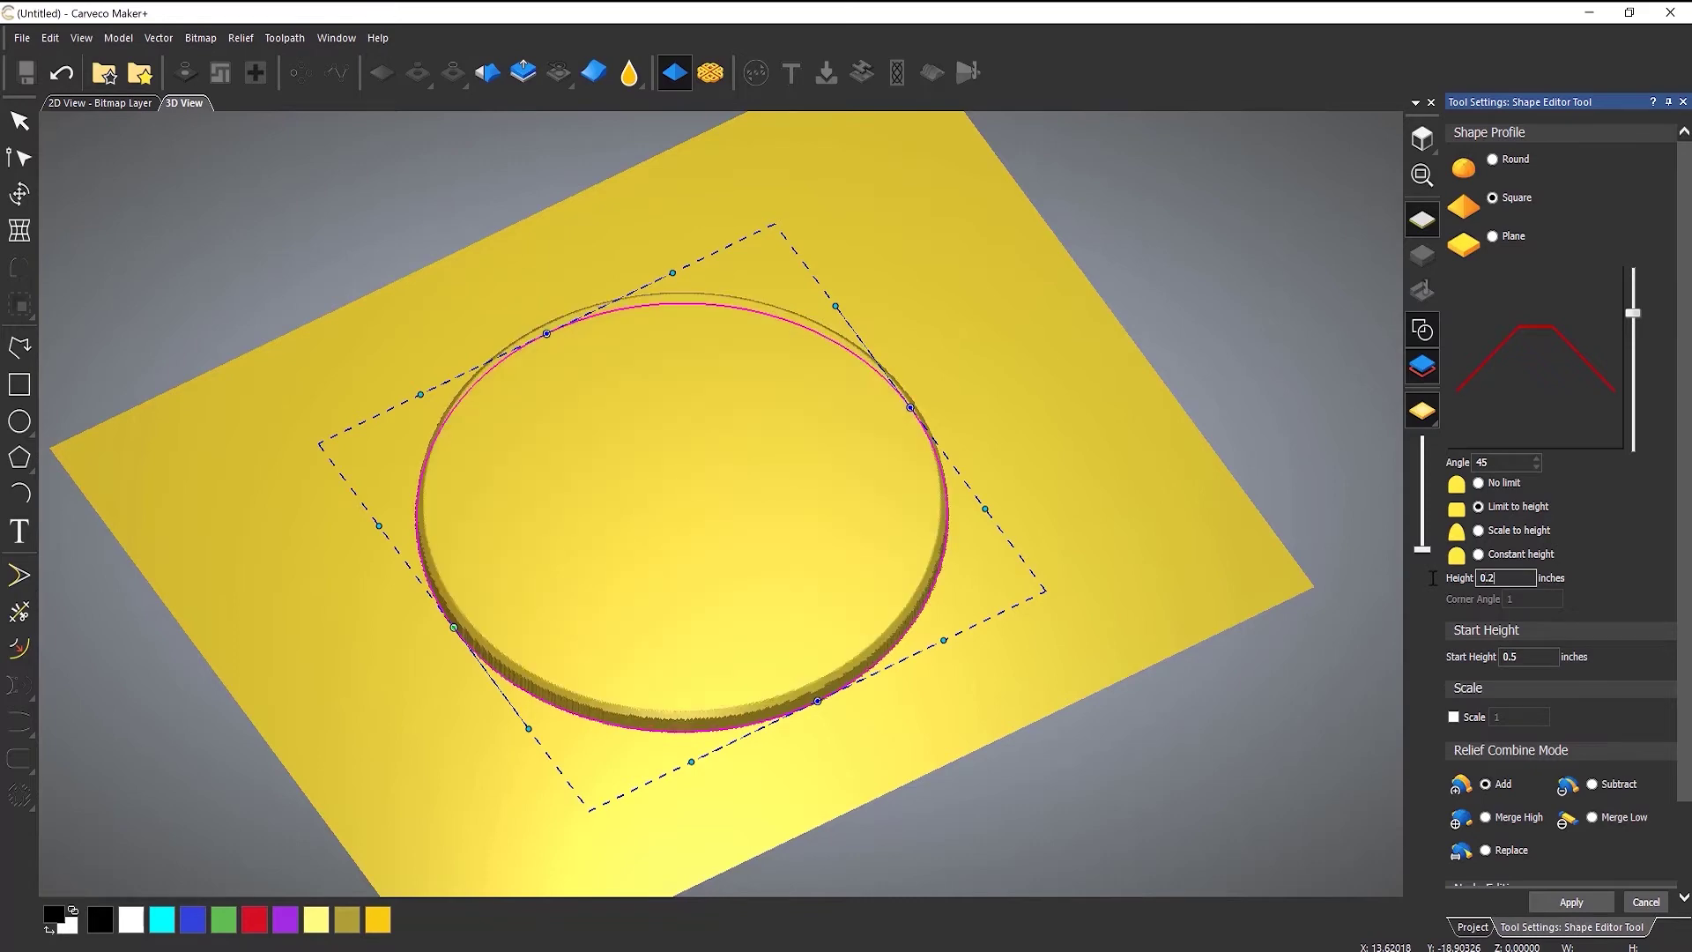
{"action": "type", "text": "5"}
{"action": "mouse_move", "coordinate": [819, 600]}
{"action": "left_mouse_down"}
{"action": "mouse_move", "coordinate": [915, 373]}
{"action": "mouse_move", "coordinate": [967, 302]}
{"action": "mouse_move", "coordinate": [876, 421]}
{"action": "mouse_move", "coordinate": [826, 585]}
{"action": "mouse_move", "coordinate": [862, 564]}
{"action": "left_mouse_up"}
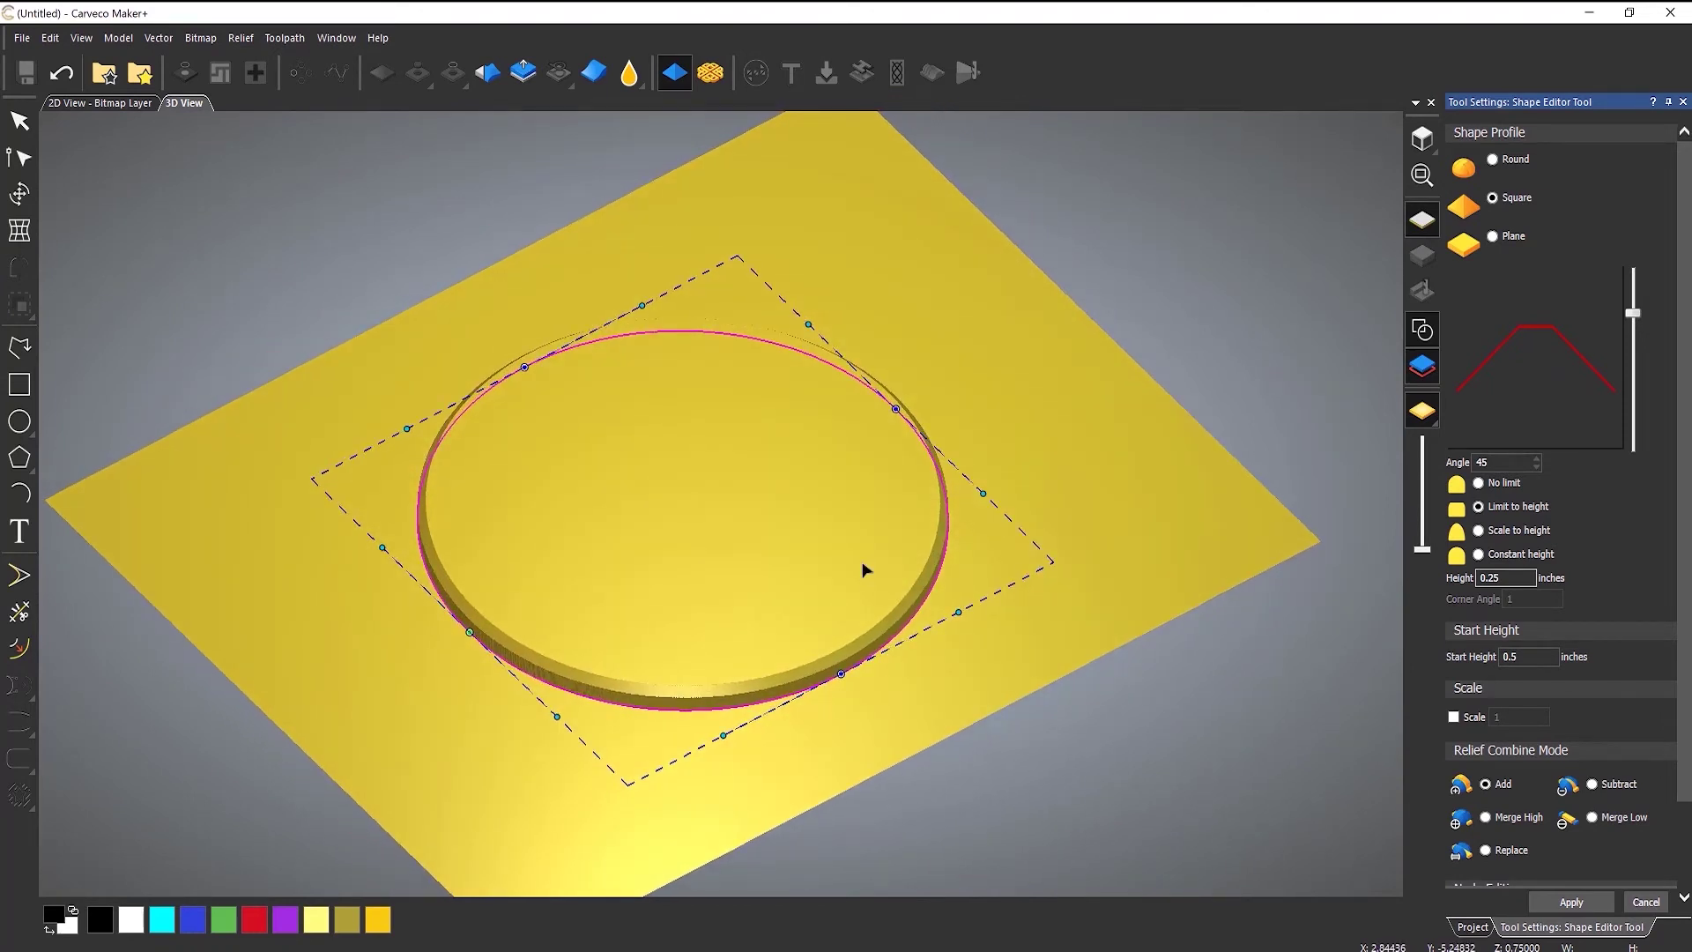
- Use Scale to height with Start Height 0, Height 2 and a 40° cone angle
{"action": "left_click", "coordinate": [1478, 531]}
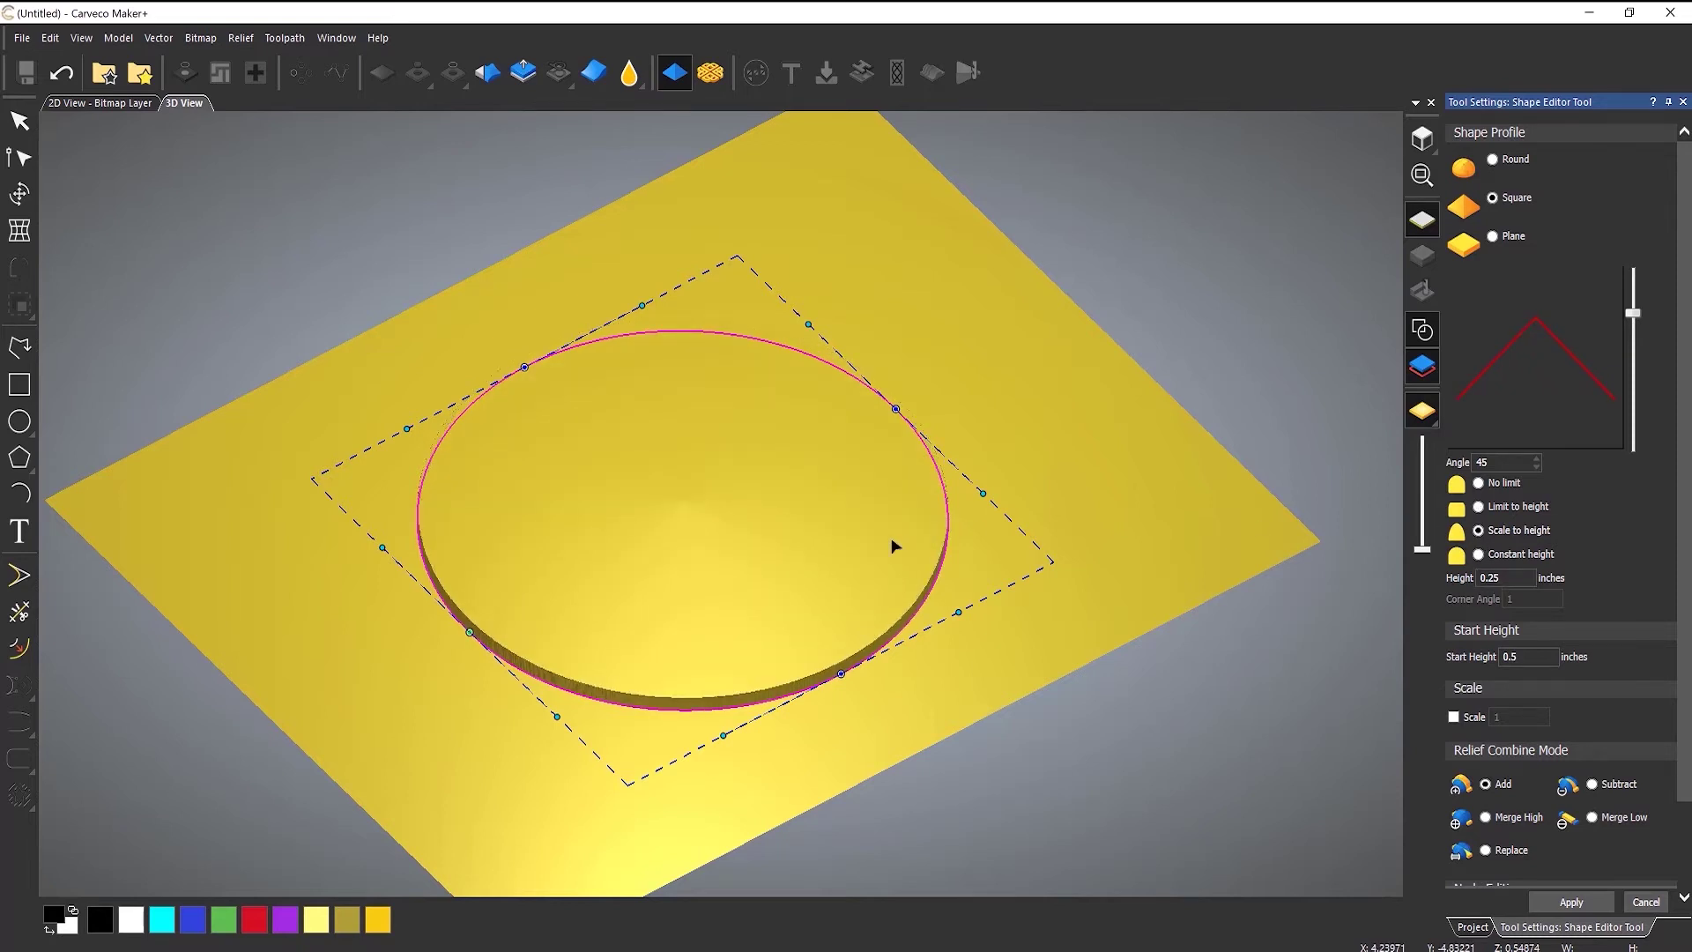
{"action": "double_click", "coordinate": [1512, 657]}
{"action": "type", "text": "0"}
{"action": "key", "text": "Return"}
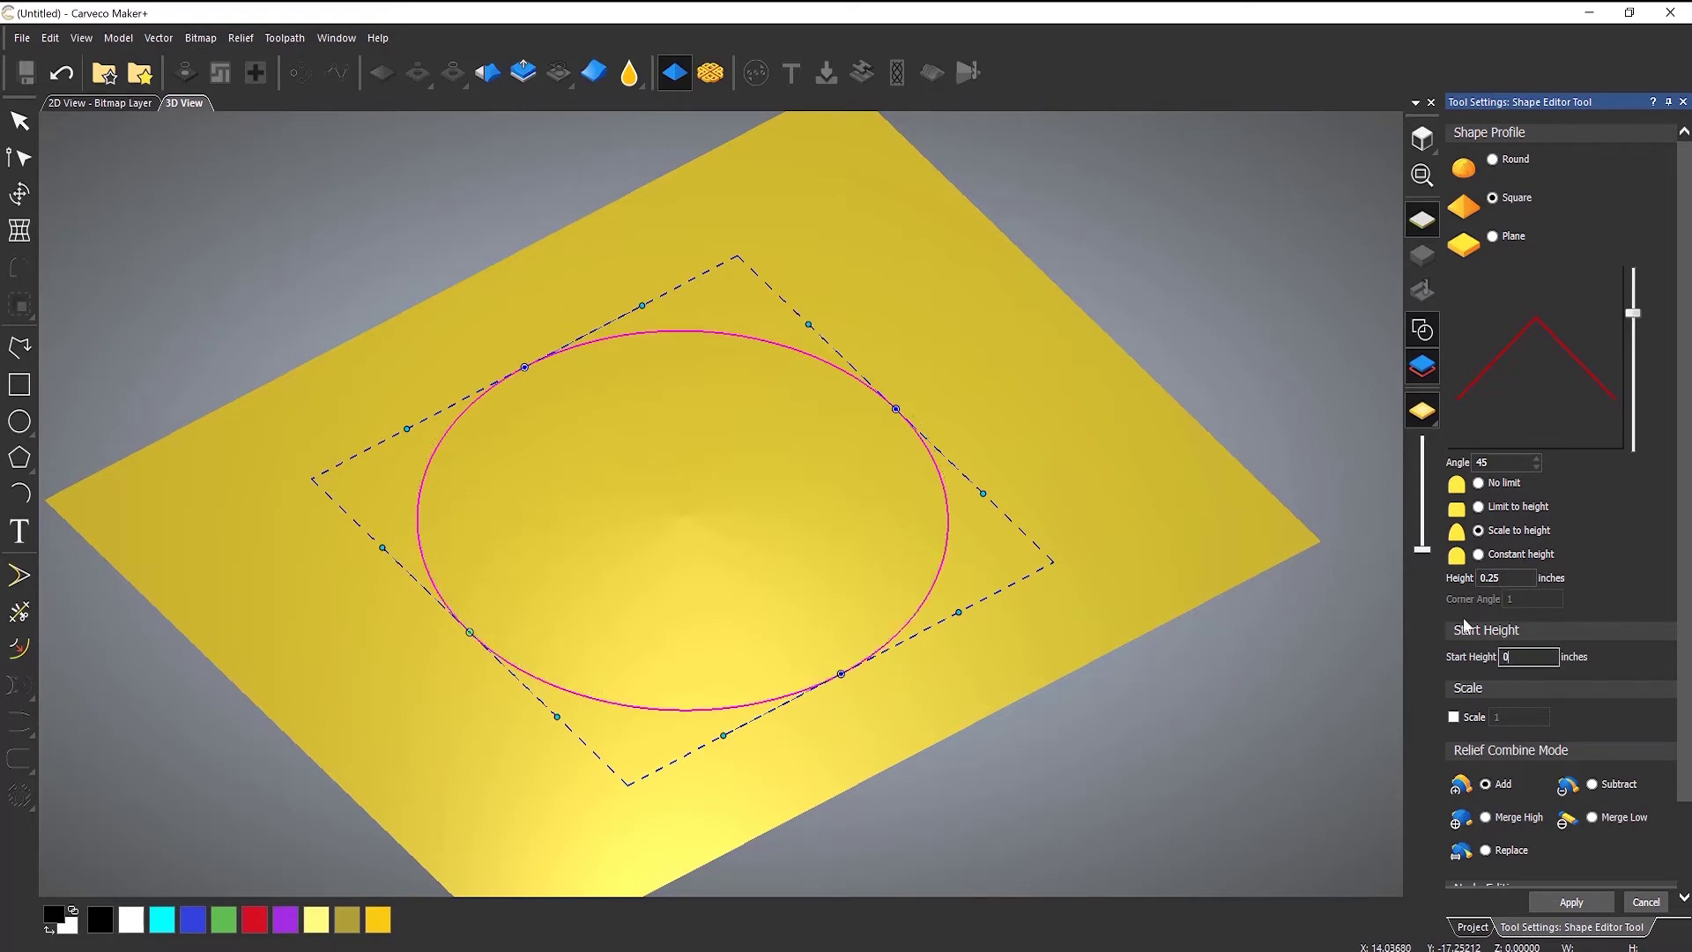
{"action": "key", "text": "shift+Tab"}
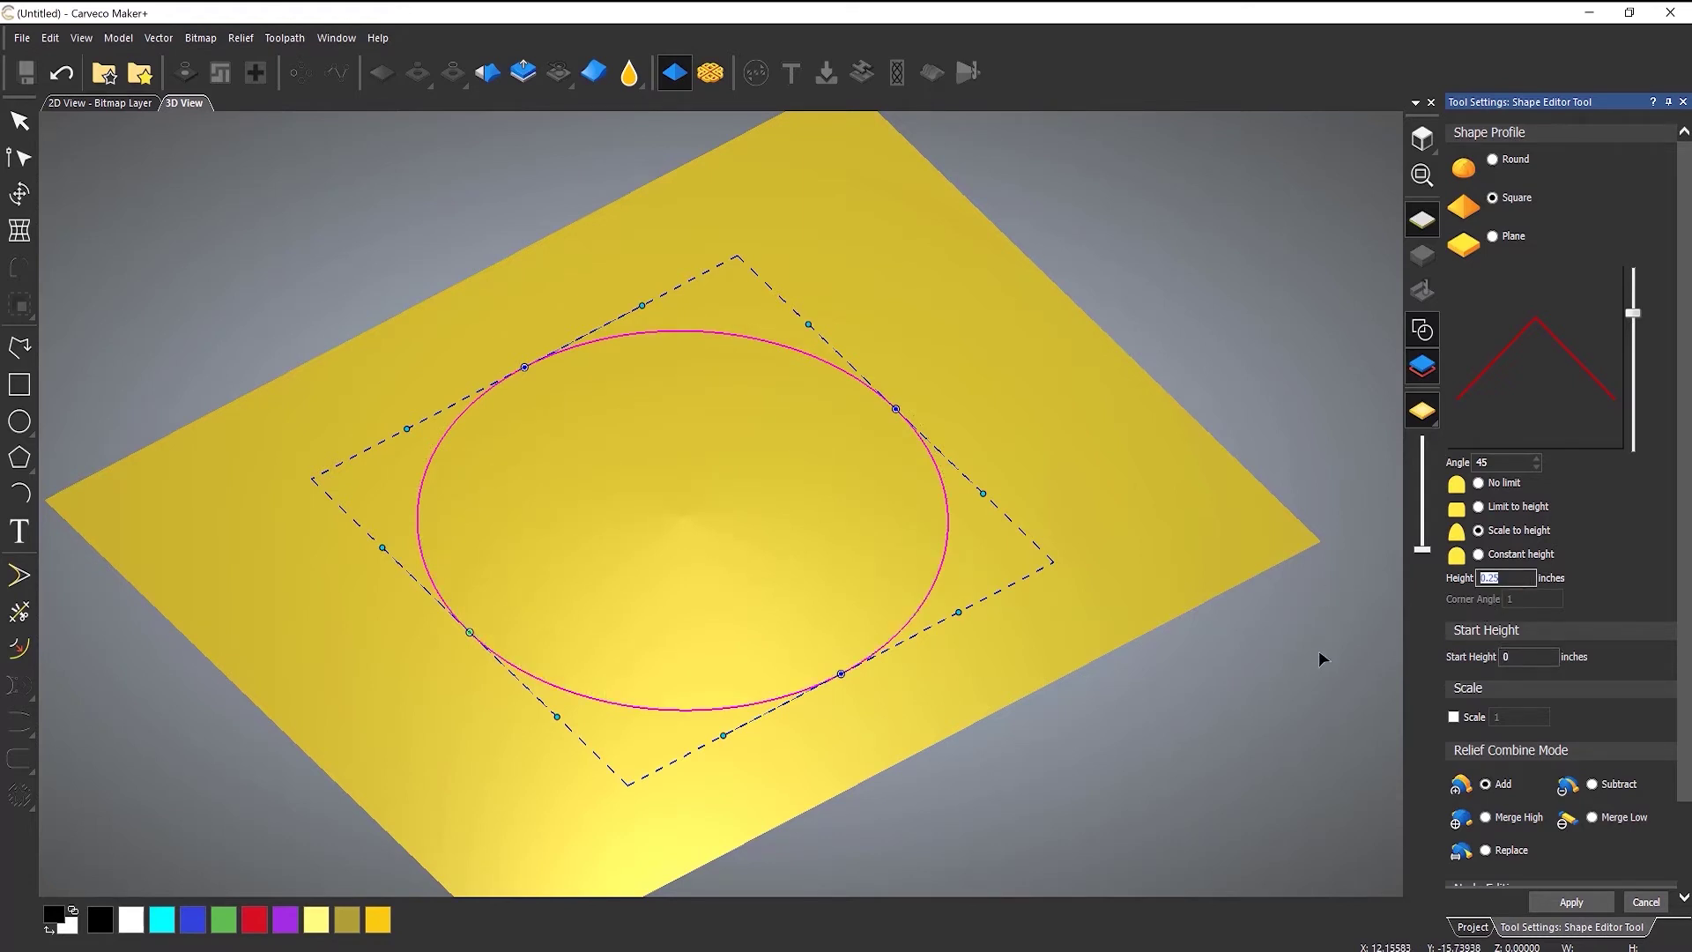
{"action": "type", "text": "2"}
{"action": "mouse_move", "coordinate": [724, 503]}
{"action": "left_mouse_down"}
{"action": "mouse_move", "coordinate": [721, 285]}
{"action": "mouse_move", "coordinate": [705, 300]}
{"action": "left_mouse_up"}
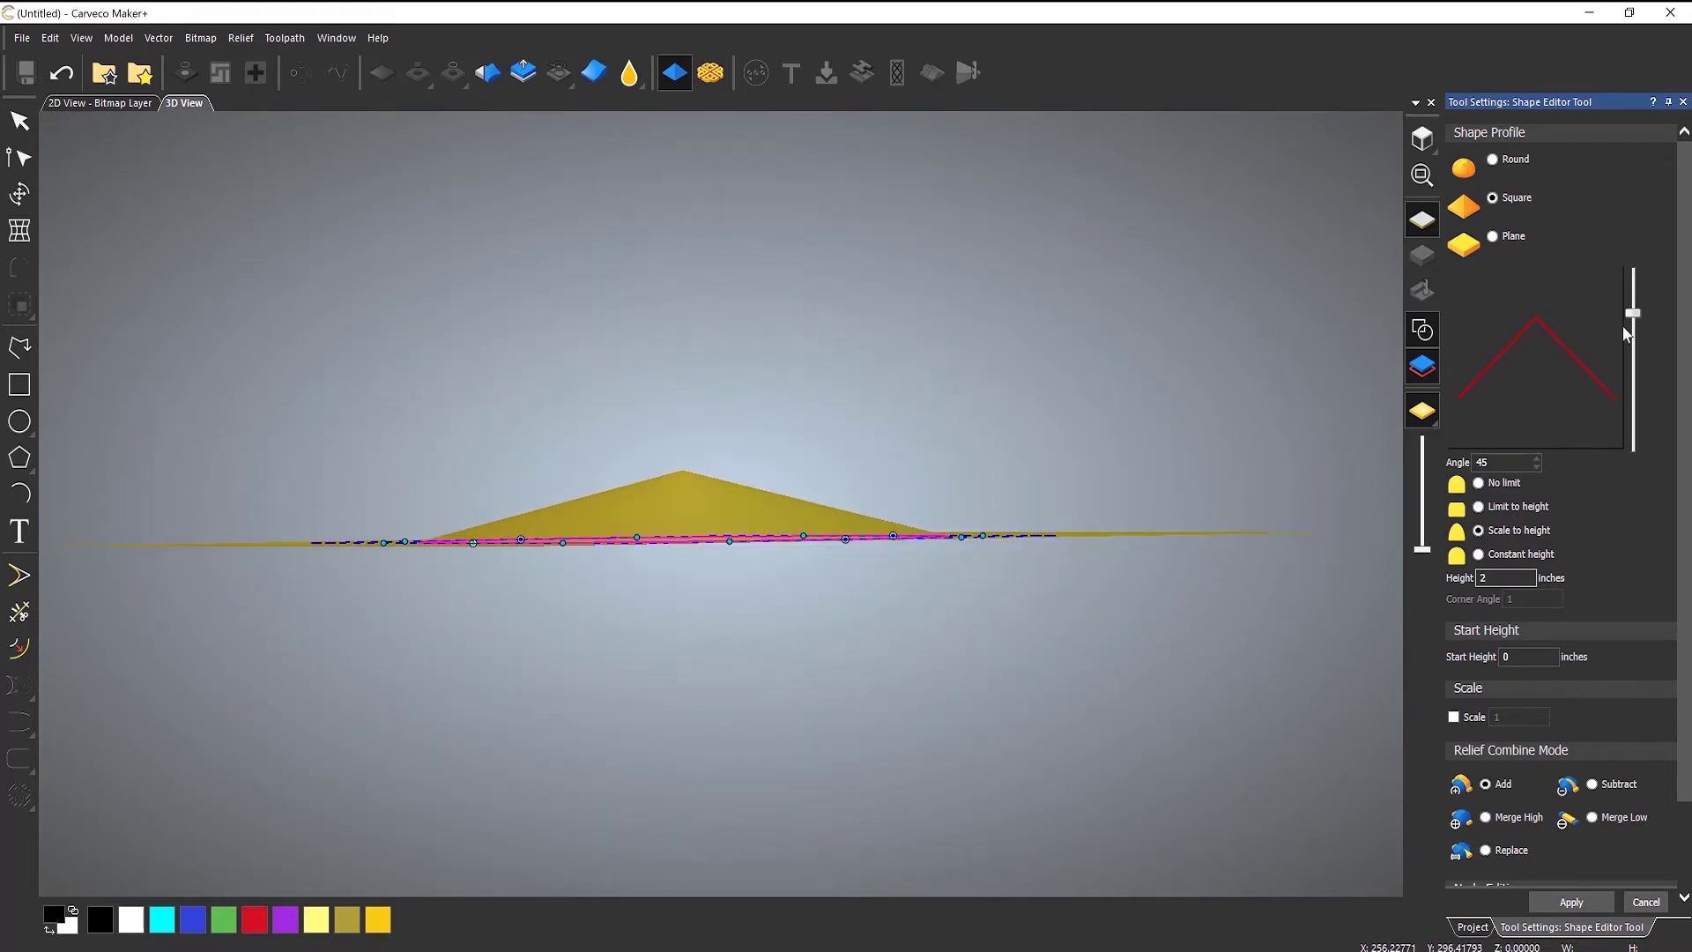
{"action": "mouse_move", "coordinate": [1633, 313]}
{"action": "left_mouse_down"}
{"action": "mouse_move", "coordinate": [1632, 287]}
{"action": "mouse_move", "coordinate": [1644, 319]}
{"action": "left_mouse_up"}
{"action": "left_click_drag", "start_coordinate": [729, 329], "coordinate": [685, 499]}
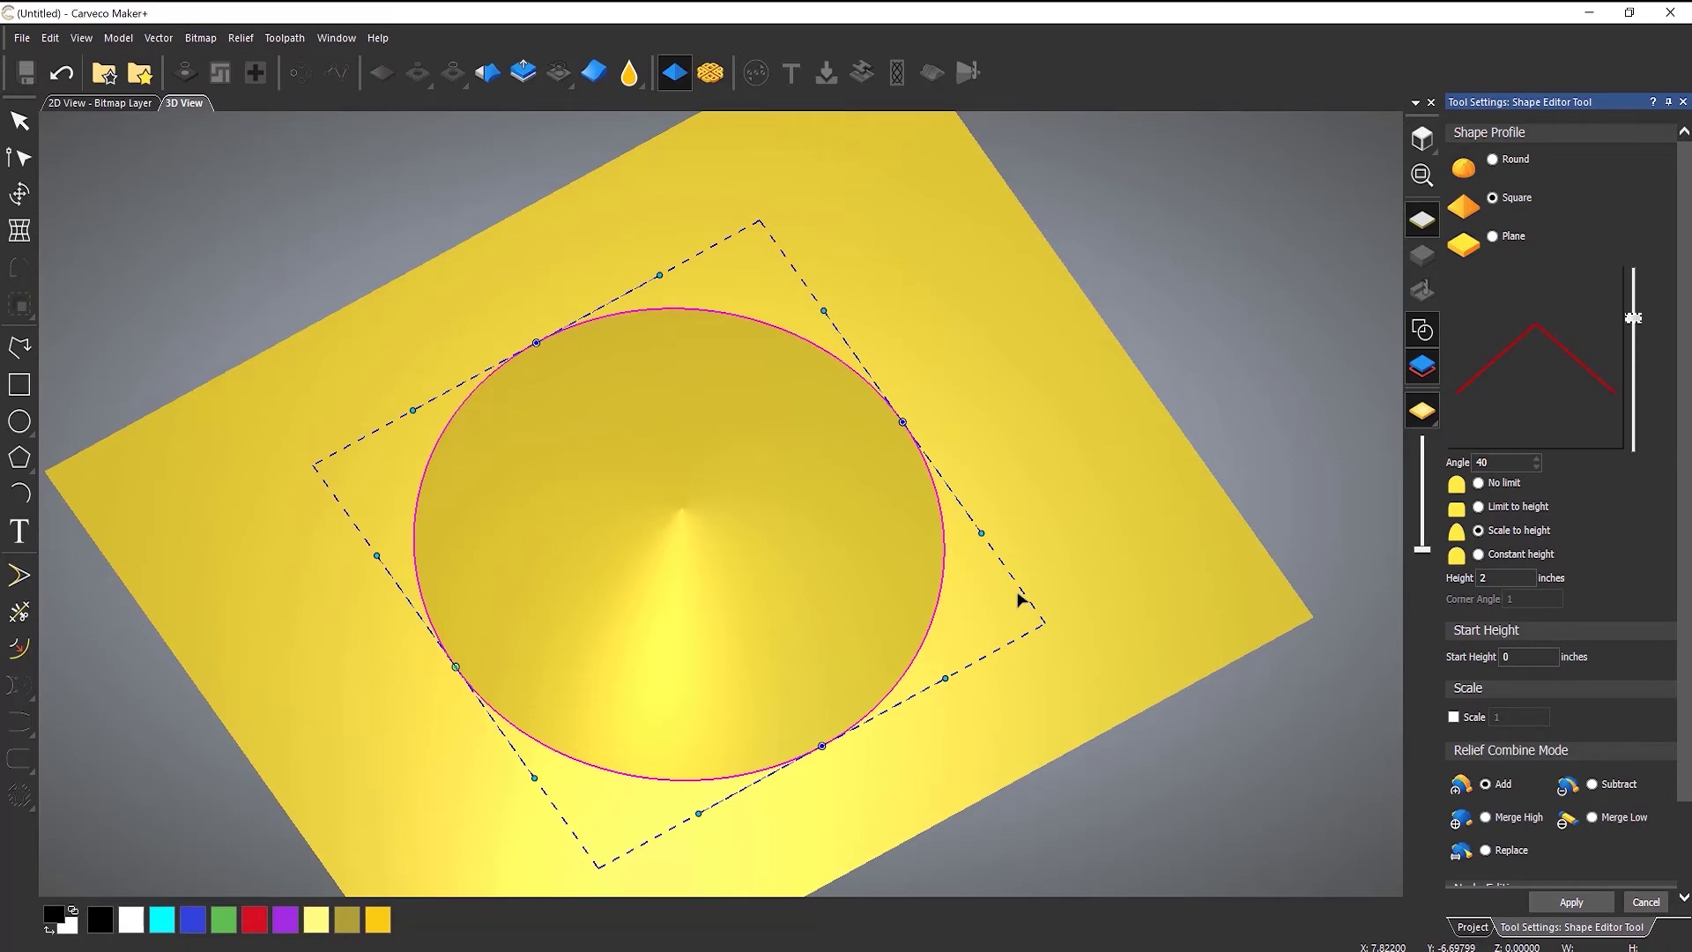
- Drag the circle's lower and right nodes to begin a curved crescent outline
{"action": "scroll", "coordinate": [1018, 599], "scroll_direction": "down", "scroll_amount": 3}
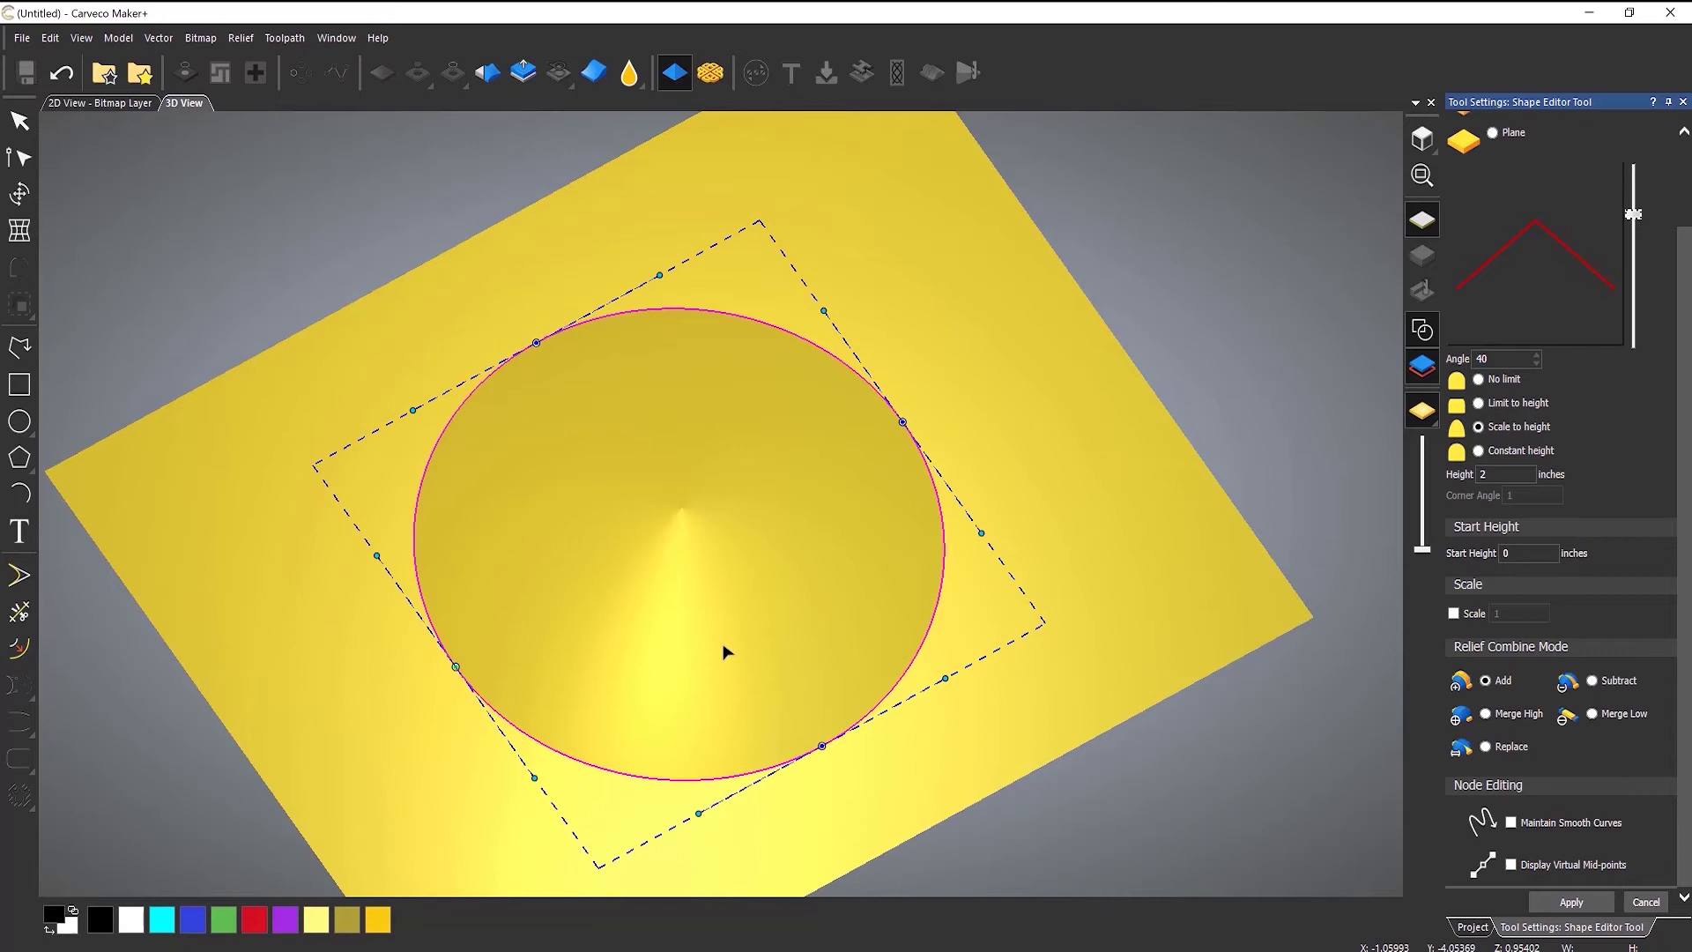
{"action": "left_click_drag", "start_coordinate": [821, 745], "coordinate": [631, 528]}
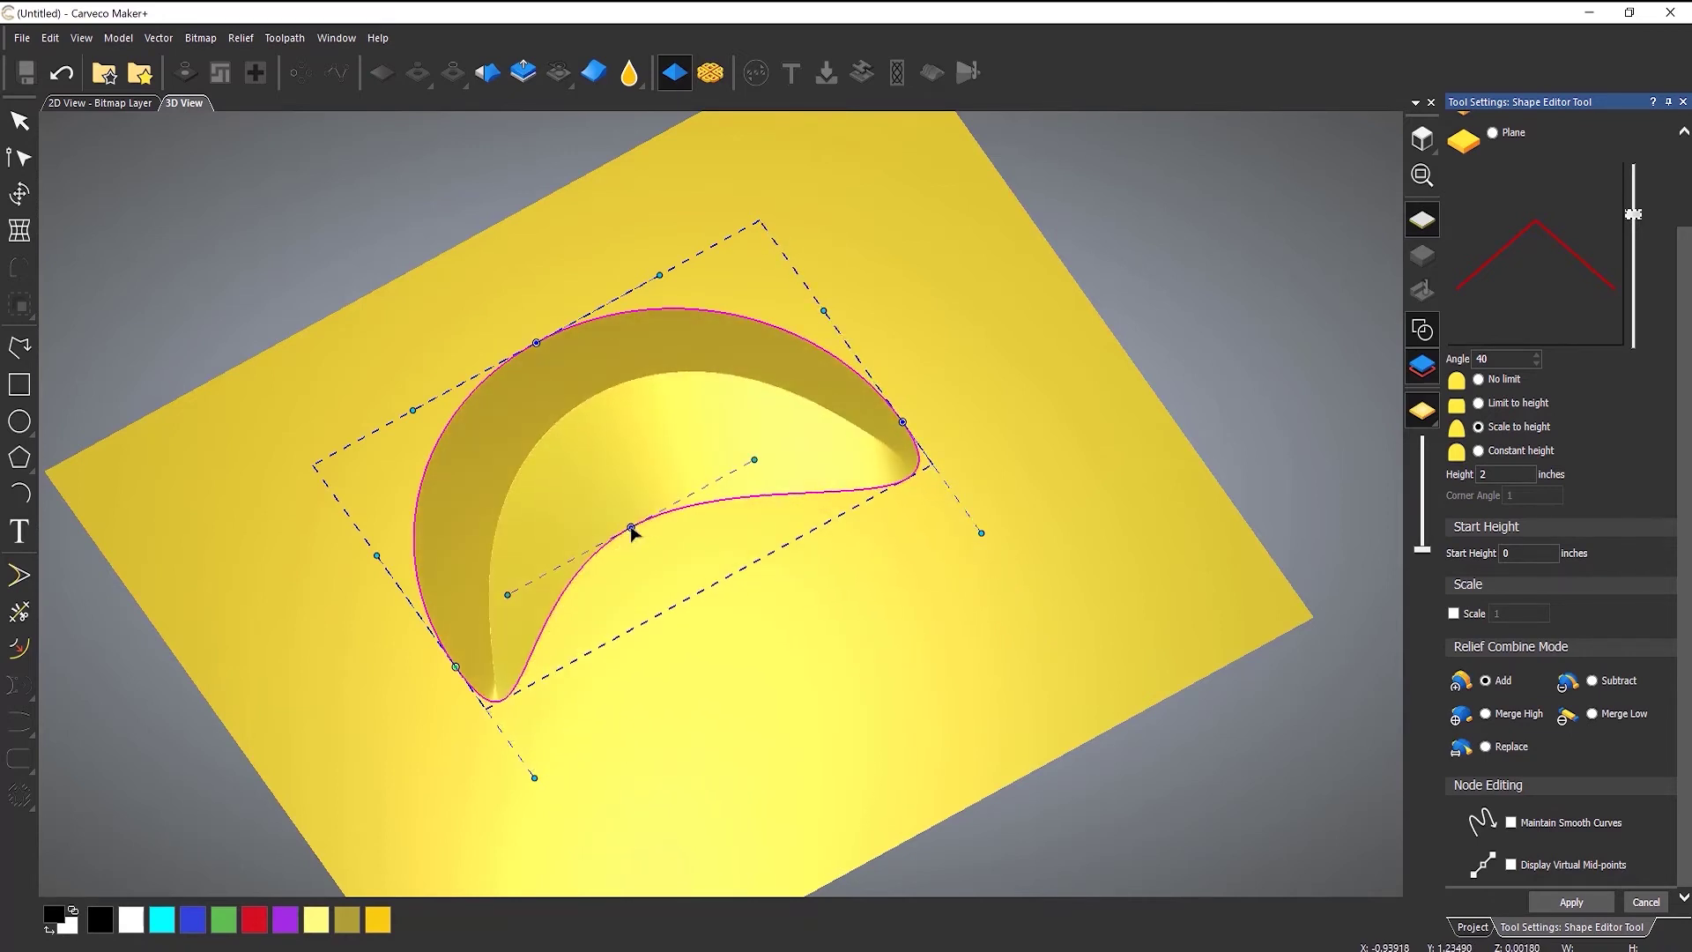
{"action": "key", "text": "0"}
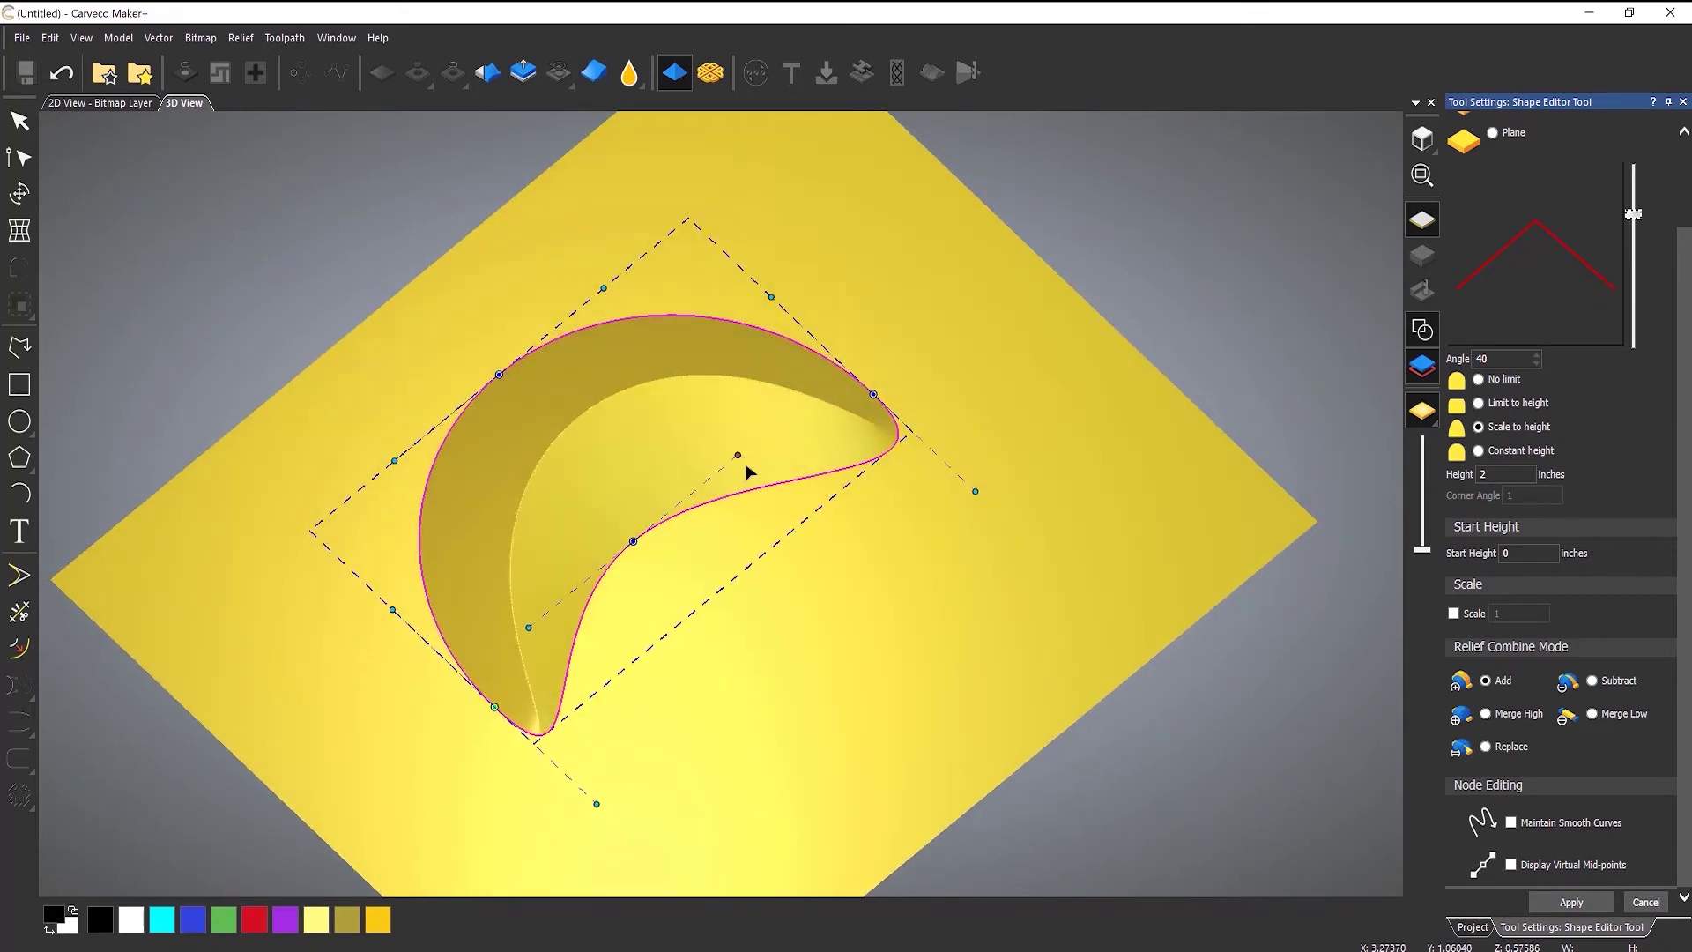
{"action": "left_click_drag", "start_coordinate": [743, 464], "coordinate": [751, 578]}
{"action": "left_click_drag", "start_coordinate": [873, 394], "coordinate": [1133, 493]}
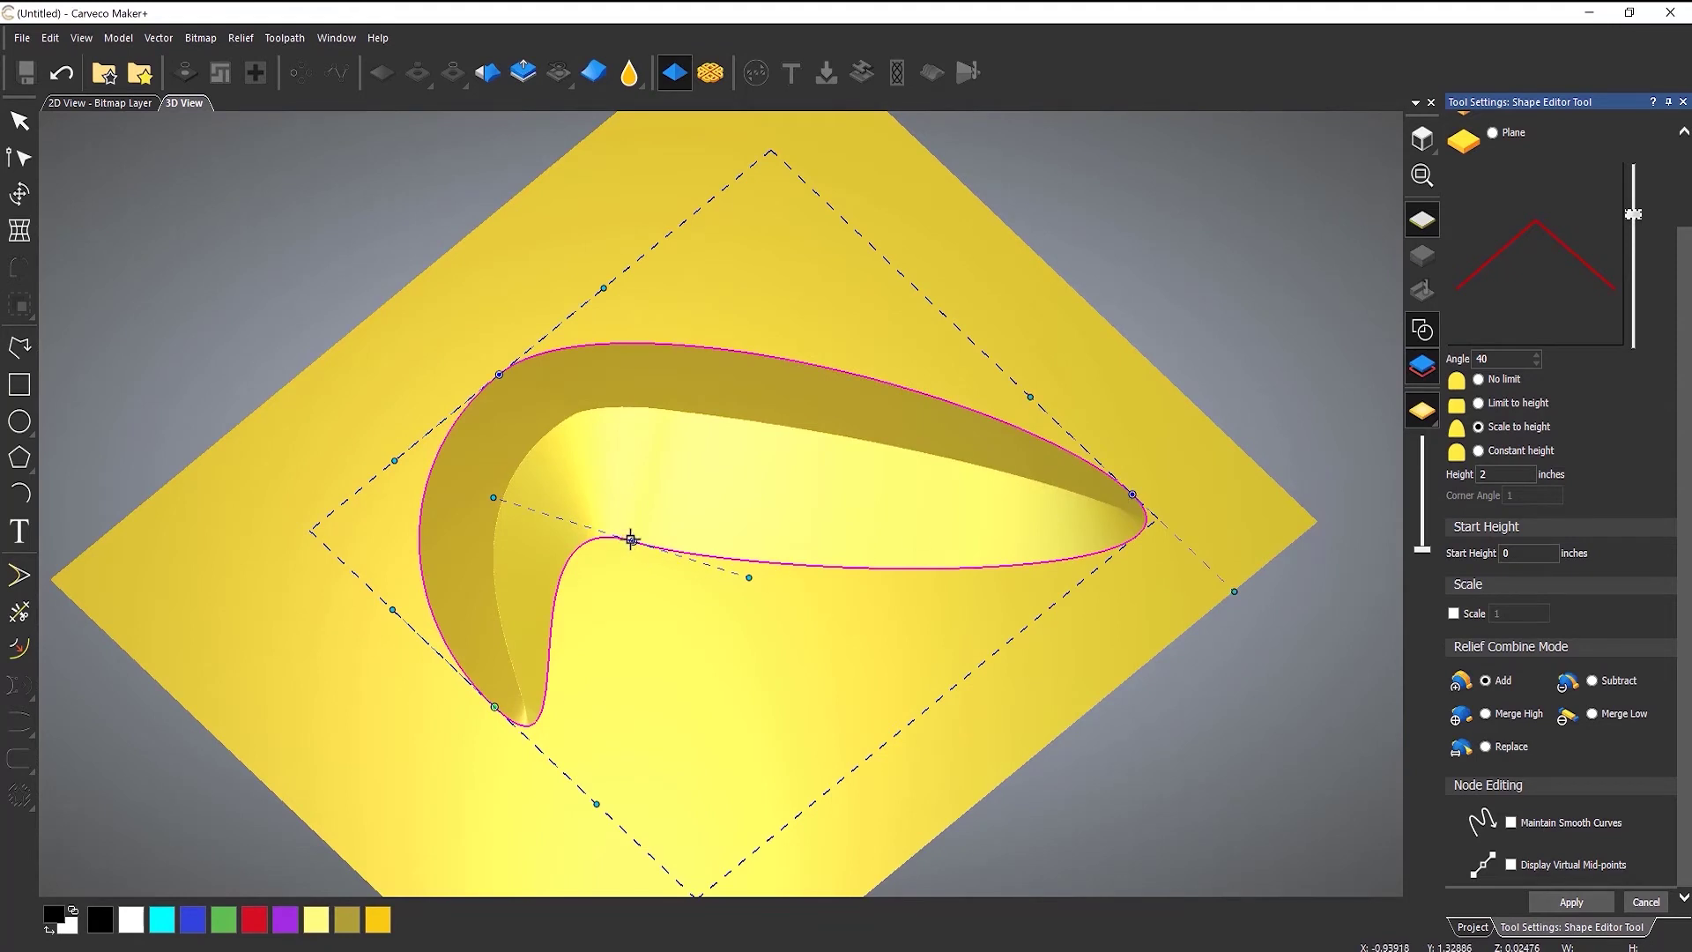
{"action": "mouse_move", "coordinate": [631, 540]}
{"action": "left_mouse_down"}
{"action": "mouse_move", "coordinate": [837, 603]}
{"action": "mouse_move", "coordinate": [831, 684]}
{"action": "mouse_move", "coordinate": [754, 763]}
{"action": "mouse_move", "coordinate": [737, 608]}
{"action": "left_mouse_up"}
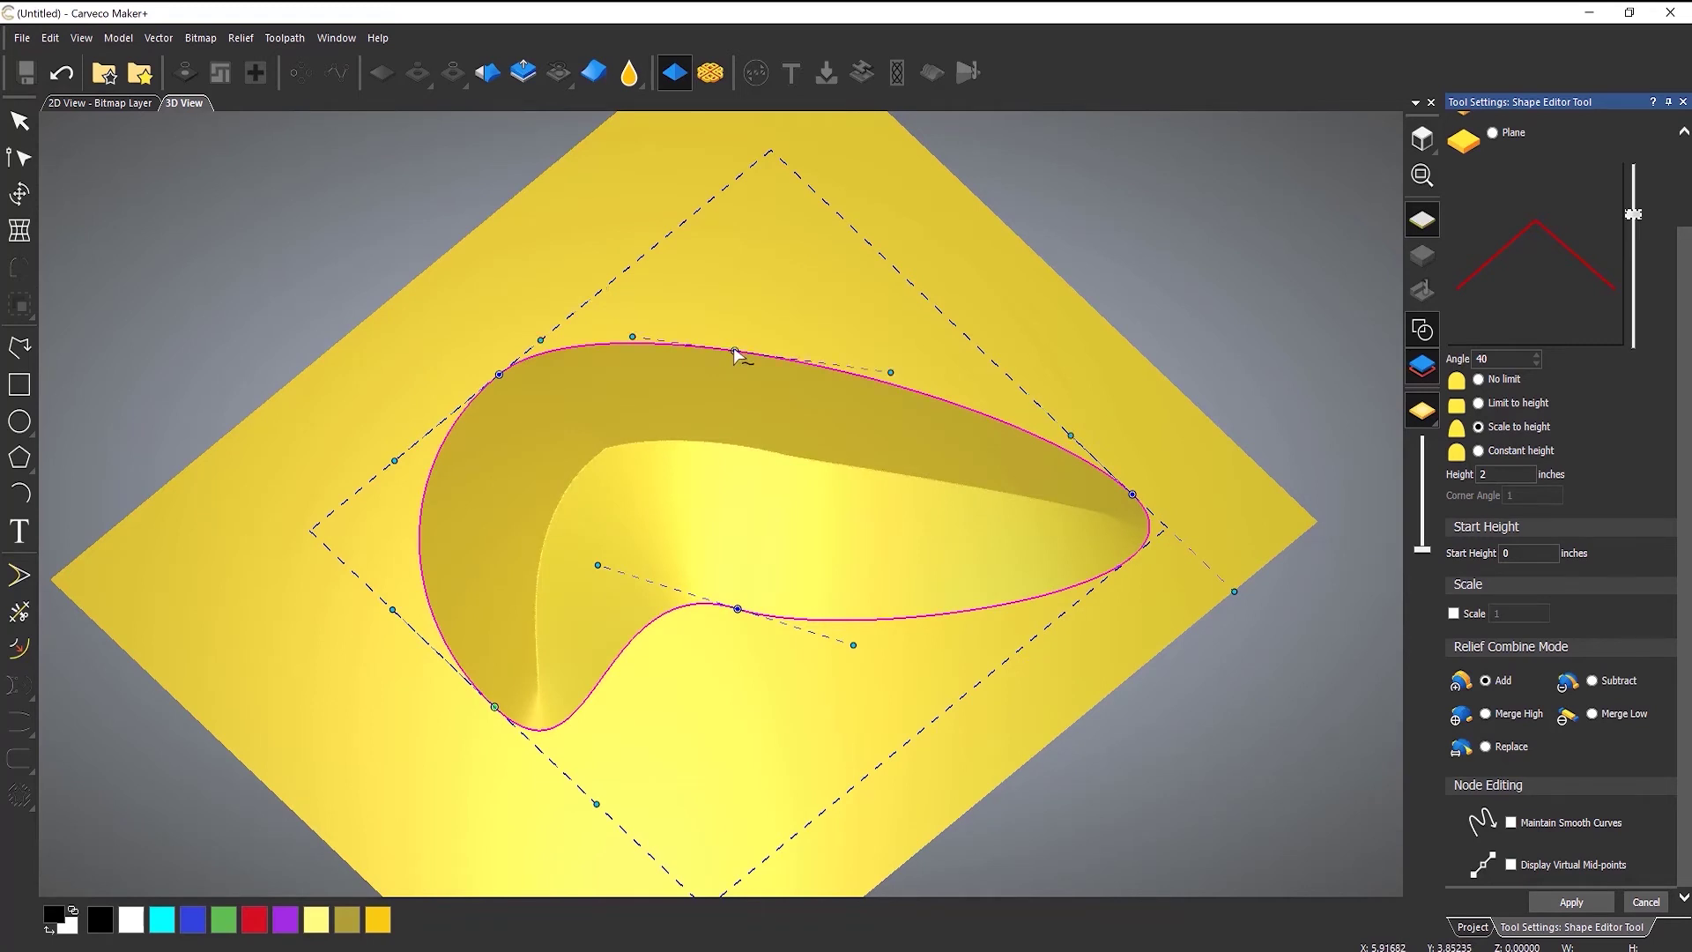
- Pull the top, left and lower curves outward into a large boomerang shape
{"action": "left_click_drag", "start_coordinate": [734, 353], "coordinate": [775, 192]}
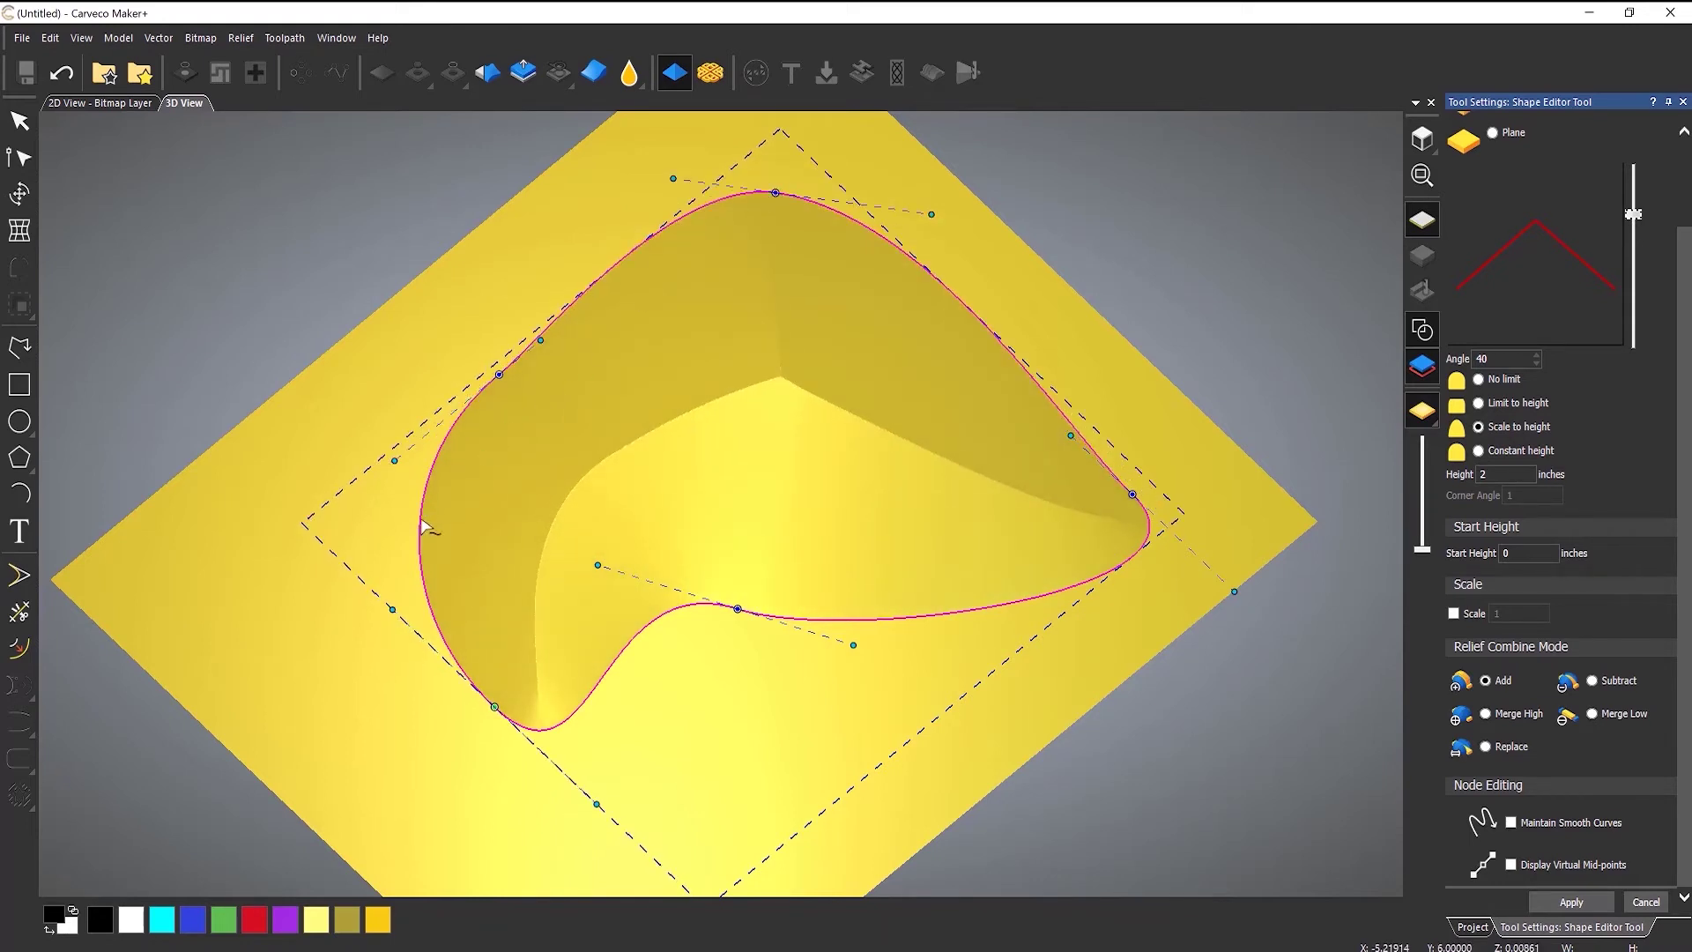
{"action": "left_click_drag", "start_coordinate": [421, 526], "coordinate": [291, 615]}
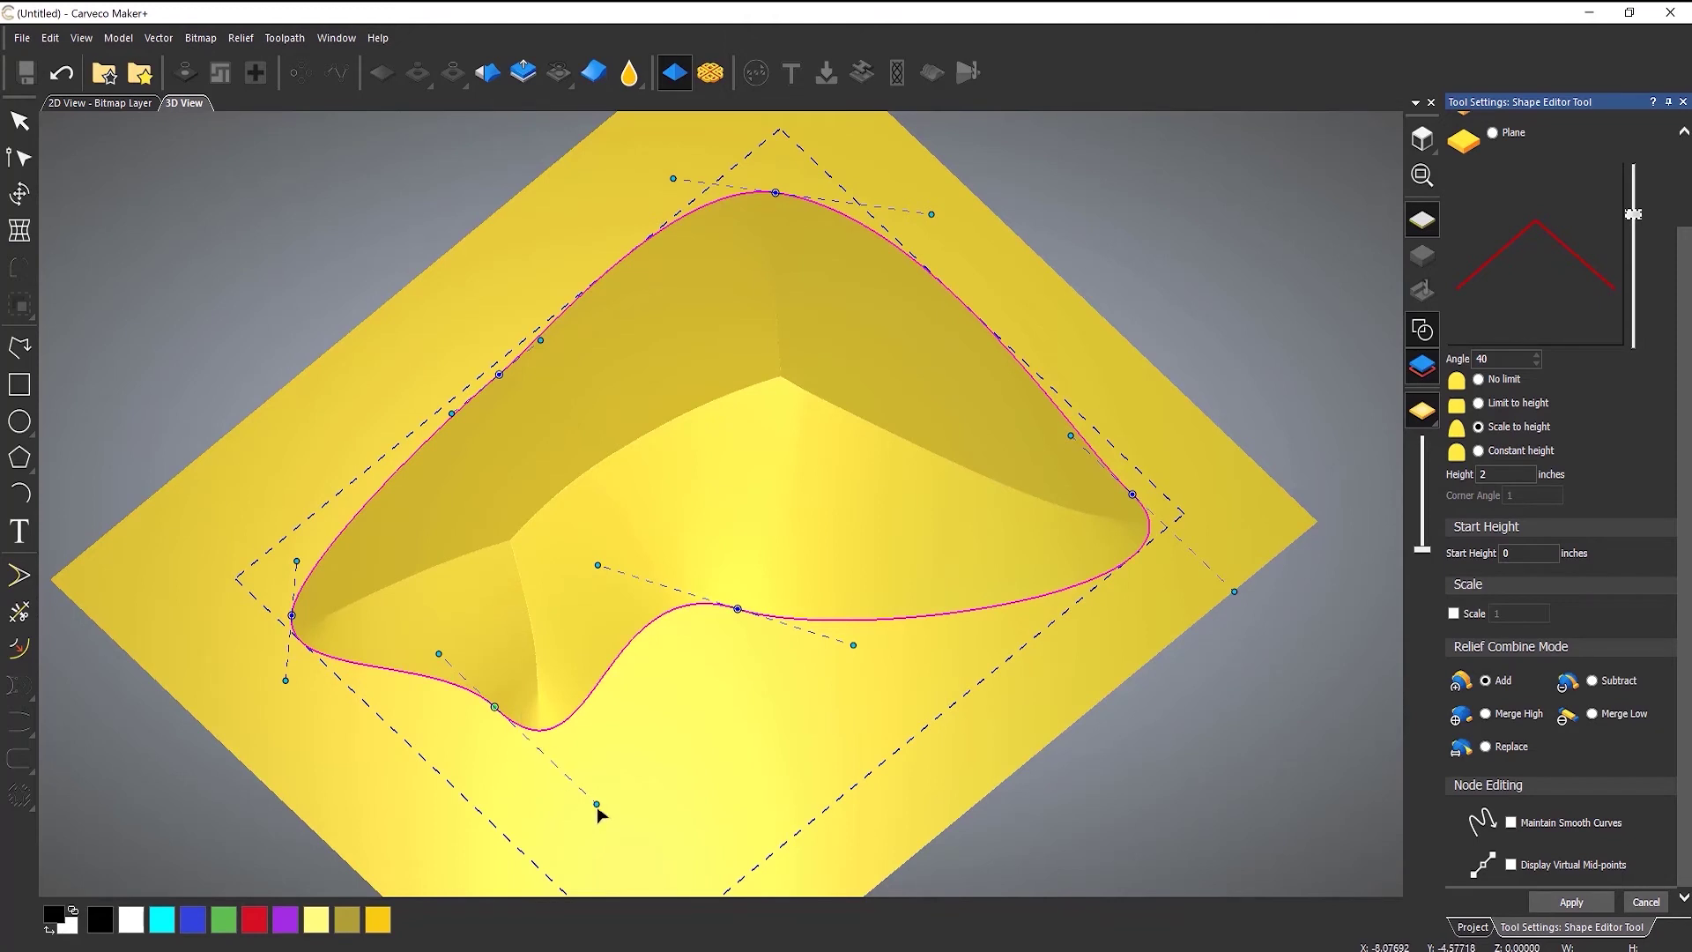
{"action": "left_click_drag", "start_coordinate": [597, 804], "coordinate": [646, 659]}
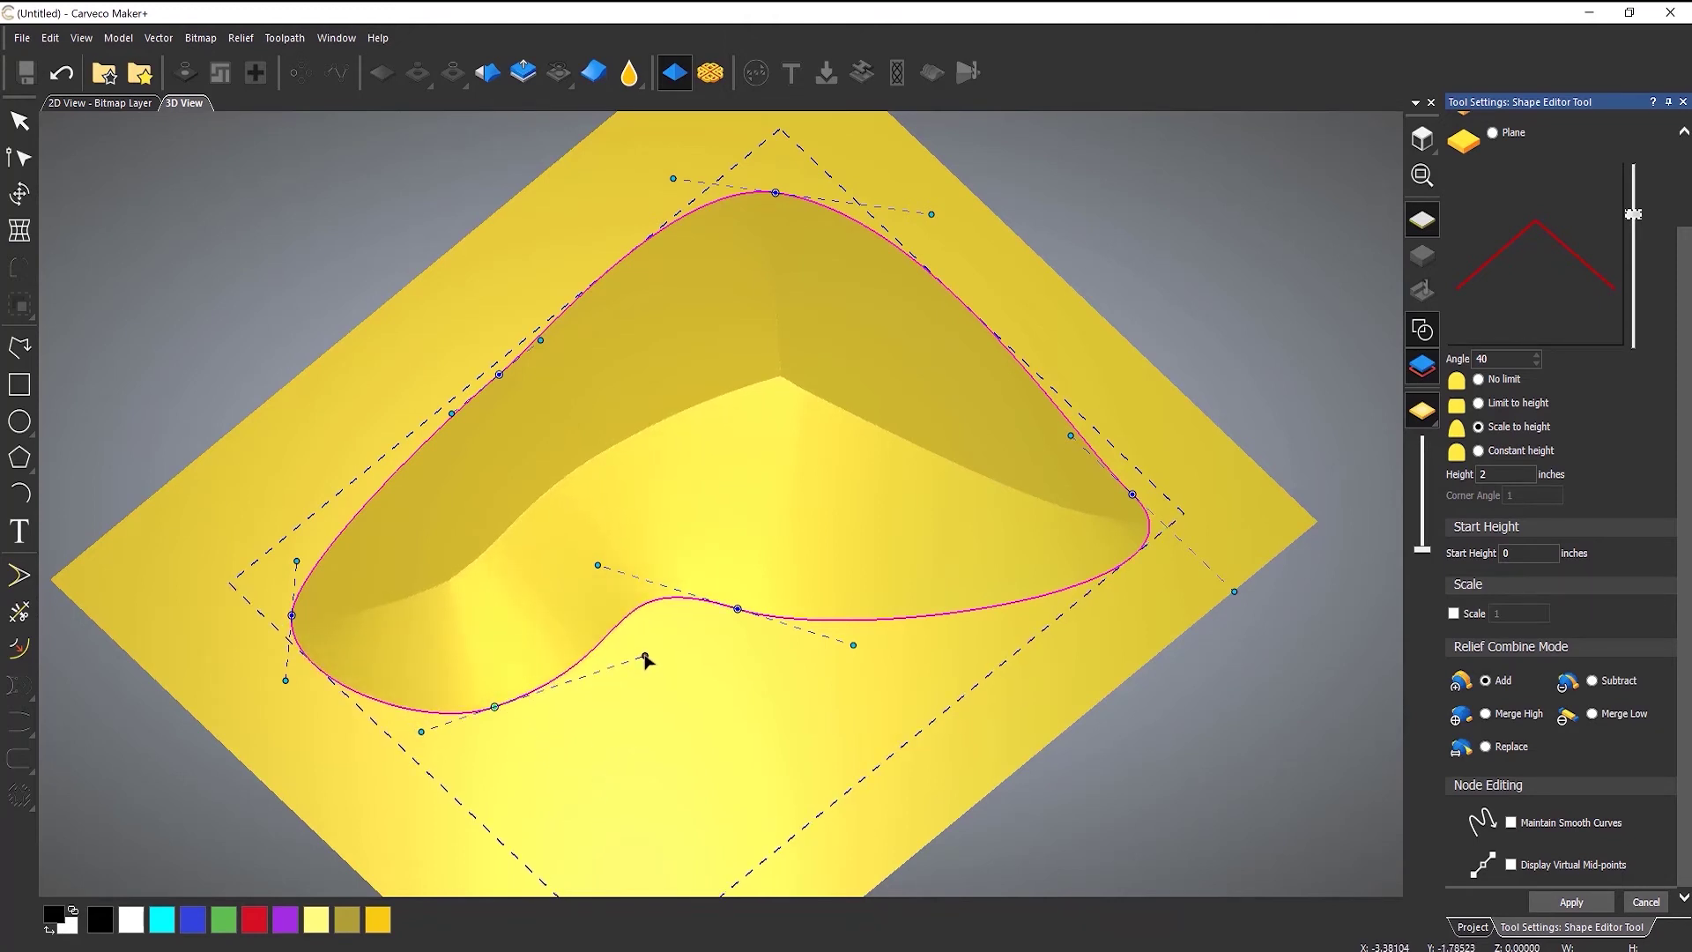
{"action": "mouse_move", "coordinate": [738, 608]}
{"action": "left_mouse_down"}
{"action": "mouse_move", "coordinate": [776, 525]}
{"action": "mouse_move", "coordinate": [775, 558]}
{"action": "left_mouse_up"}
{"action": "mouse_move", "coordinate": [774, 559]}
{"action": "middle_mouse_down"}
{"action": "mouse_move", "coordinate": [770, 601]}
{"action": "mouse_move", "coordinate": [834, 424]}
{"action": "middle_mouse_up"}
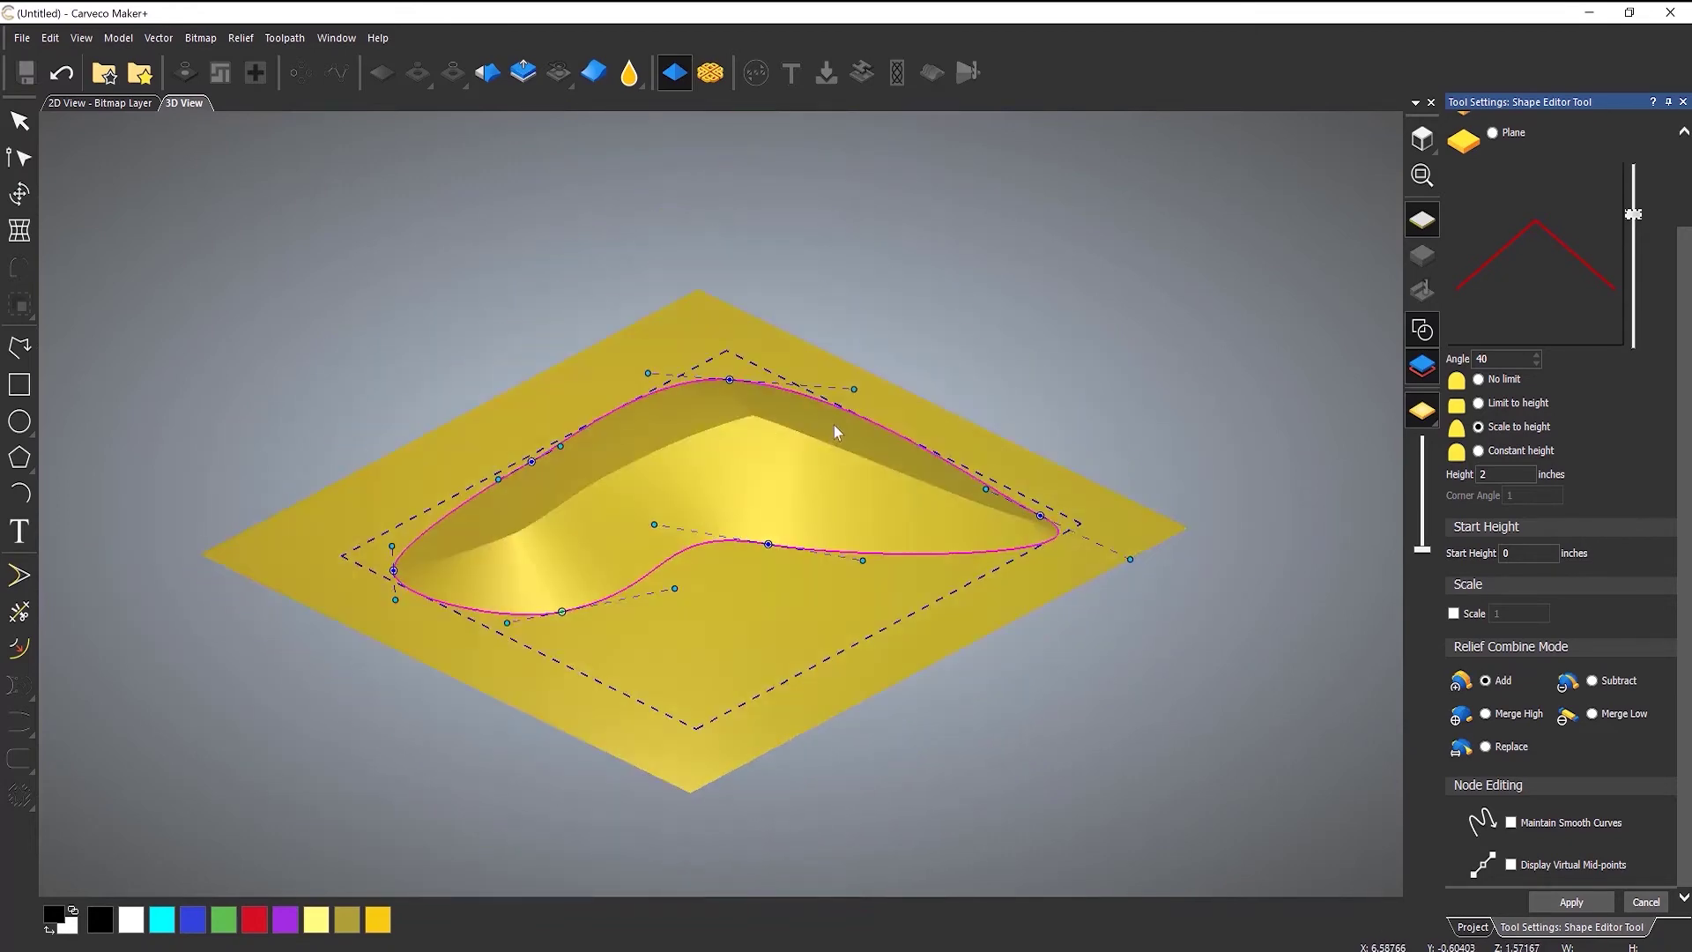
{"action": "scroll", "coordinate": [729, 454], "scroll_direction": "up", "scroll_amount": 2}
{"action": "scroll", "coordinate": [705, 443], "scroll_direction": "up", "scroll_amount": 2}
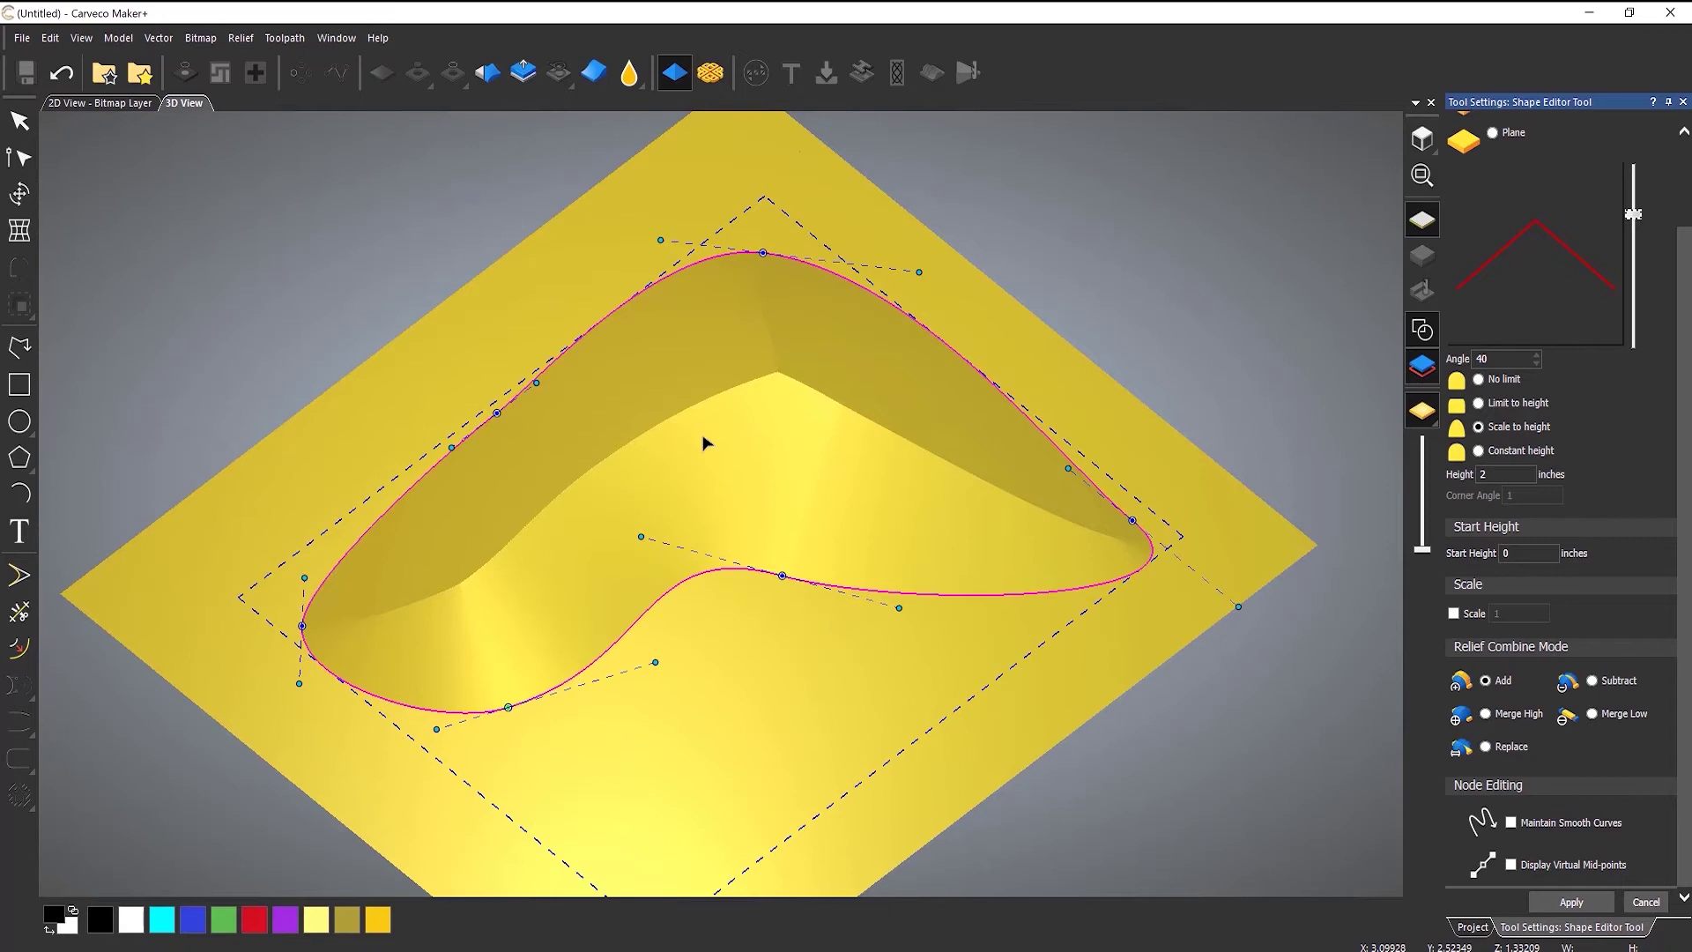
- Undo back to the plain ellipse, then drag two opposite nodes down-left into a heart
{"action": "left_click", "coordinate": [65, 79]}
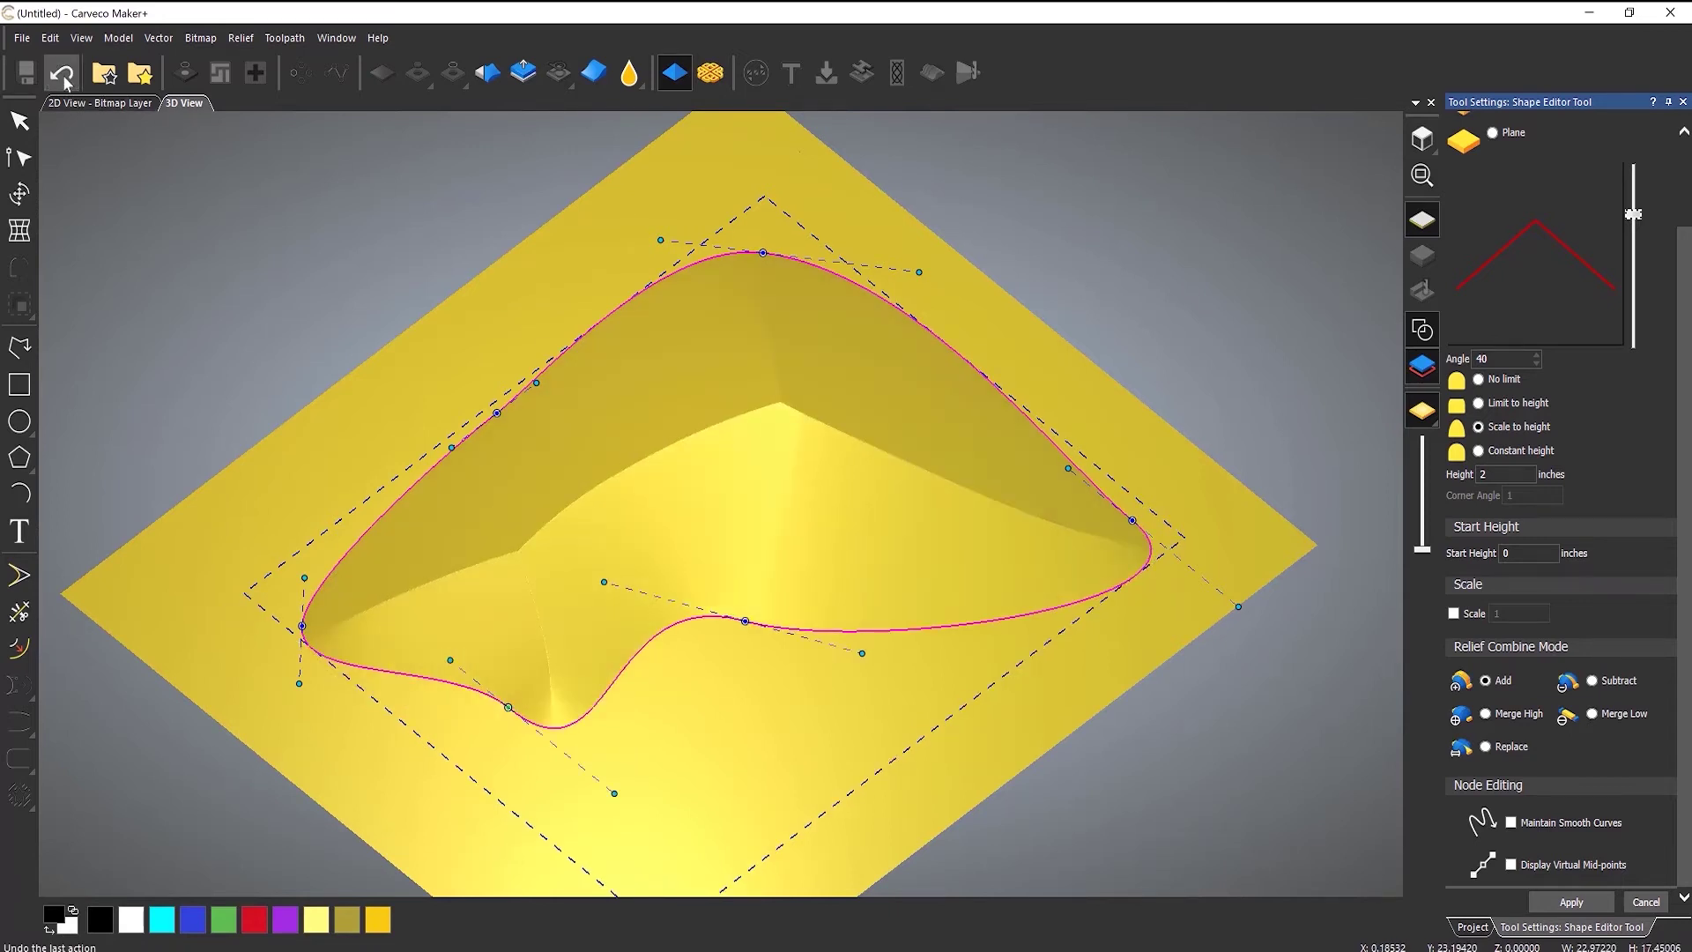
{"action": "left_click", "coordinate": [64, 80]}
{"action": "left_click", "coordinate": [65, 79]}
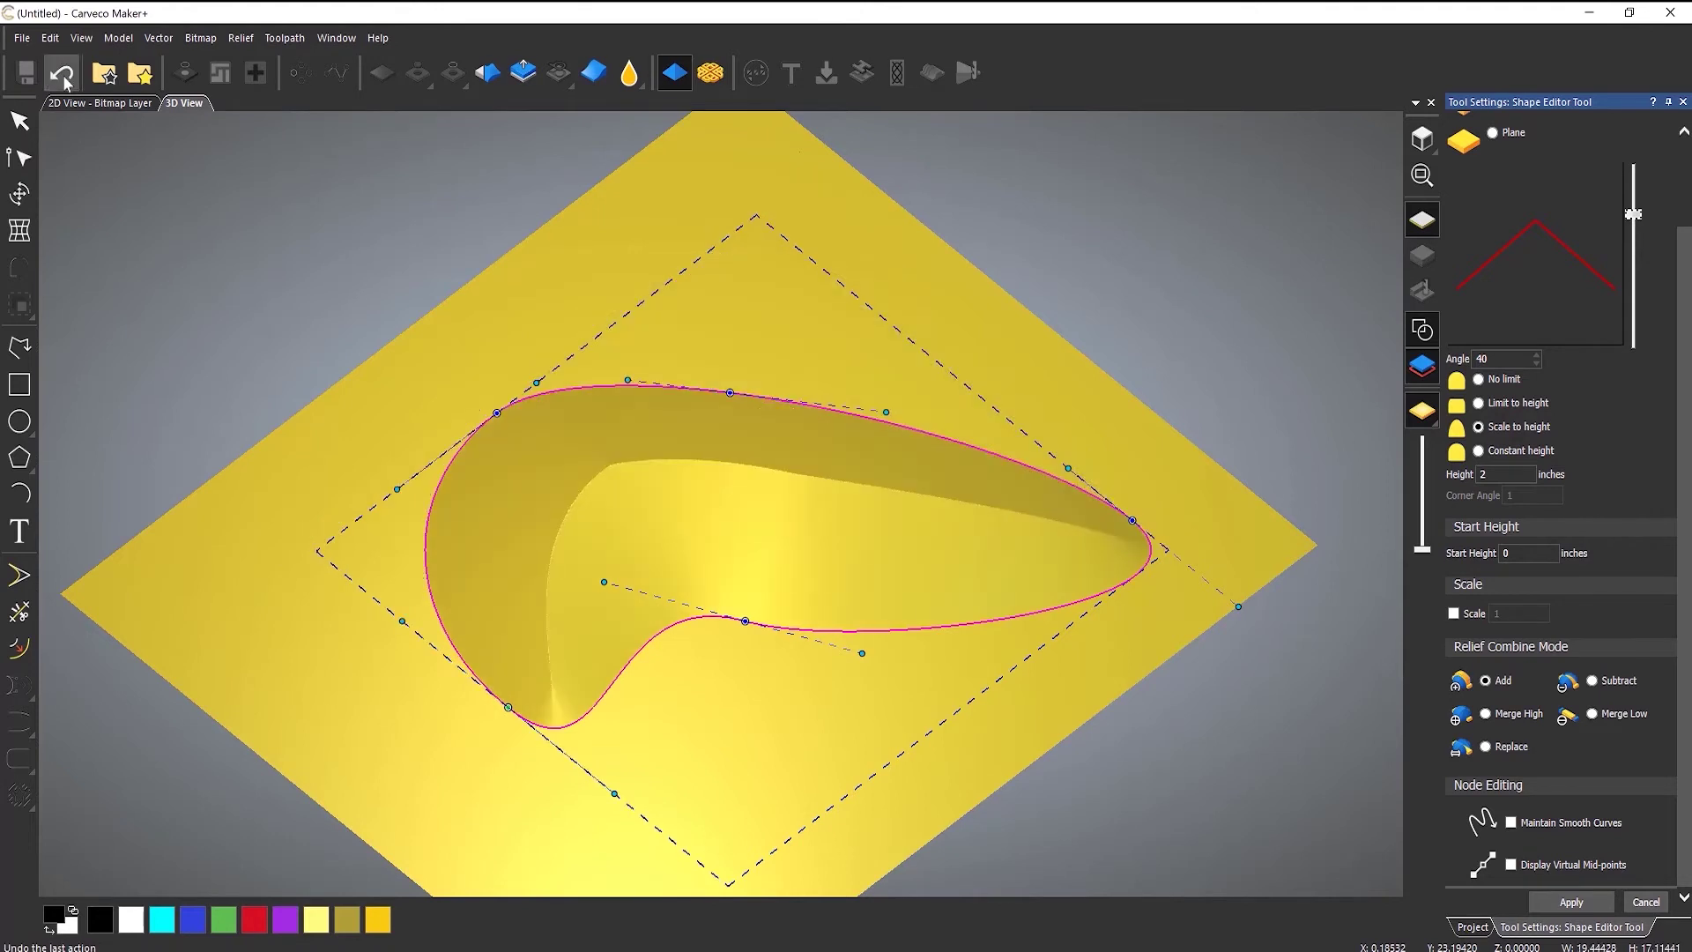
{"action": "left_click", "coordinate": [65, 80]}
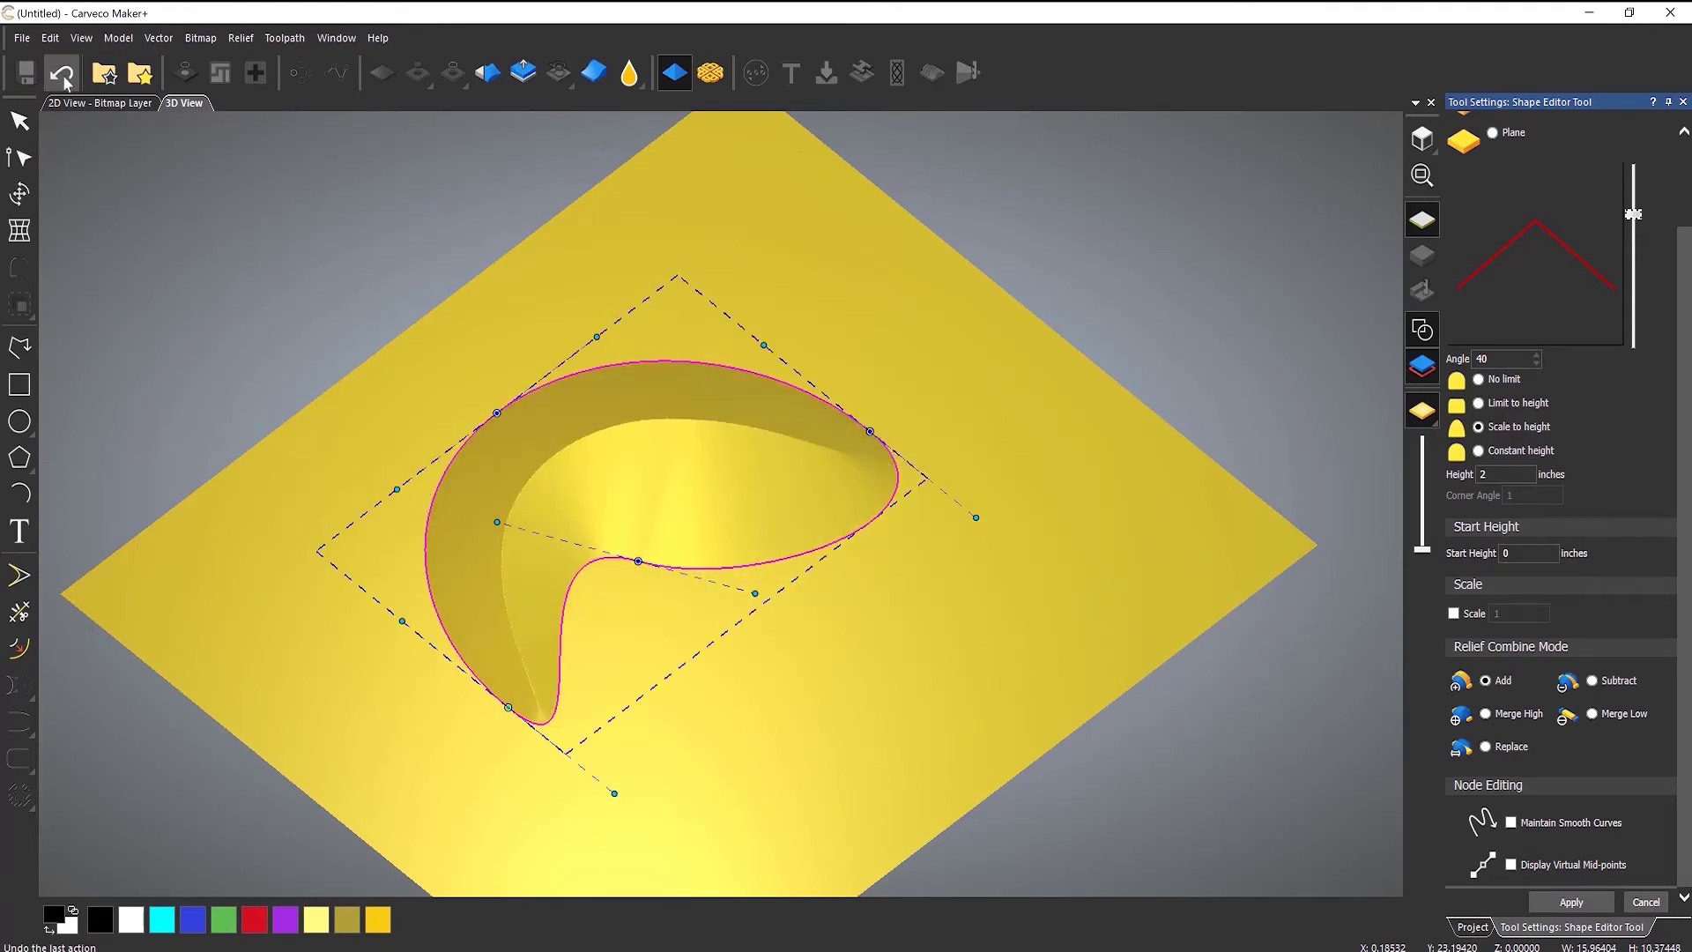
{"action": "left_click", "coordinate": [64, 79]}
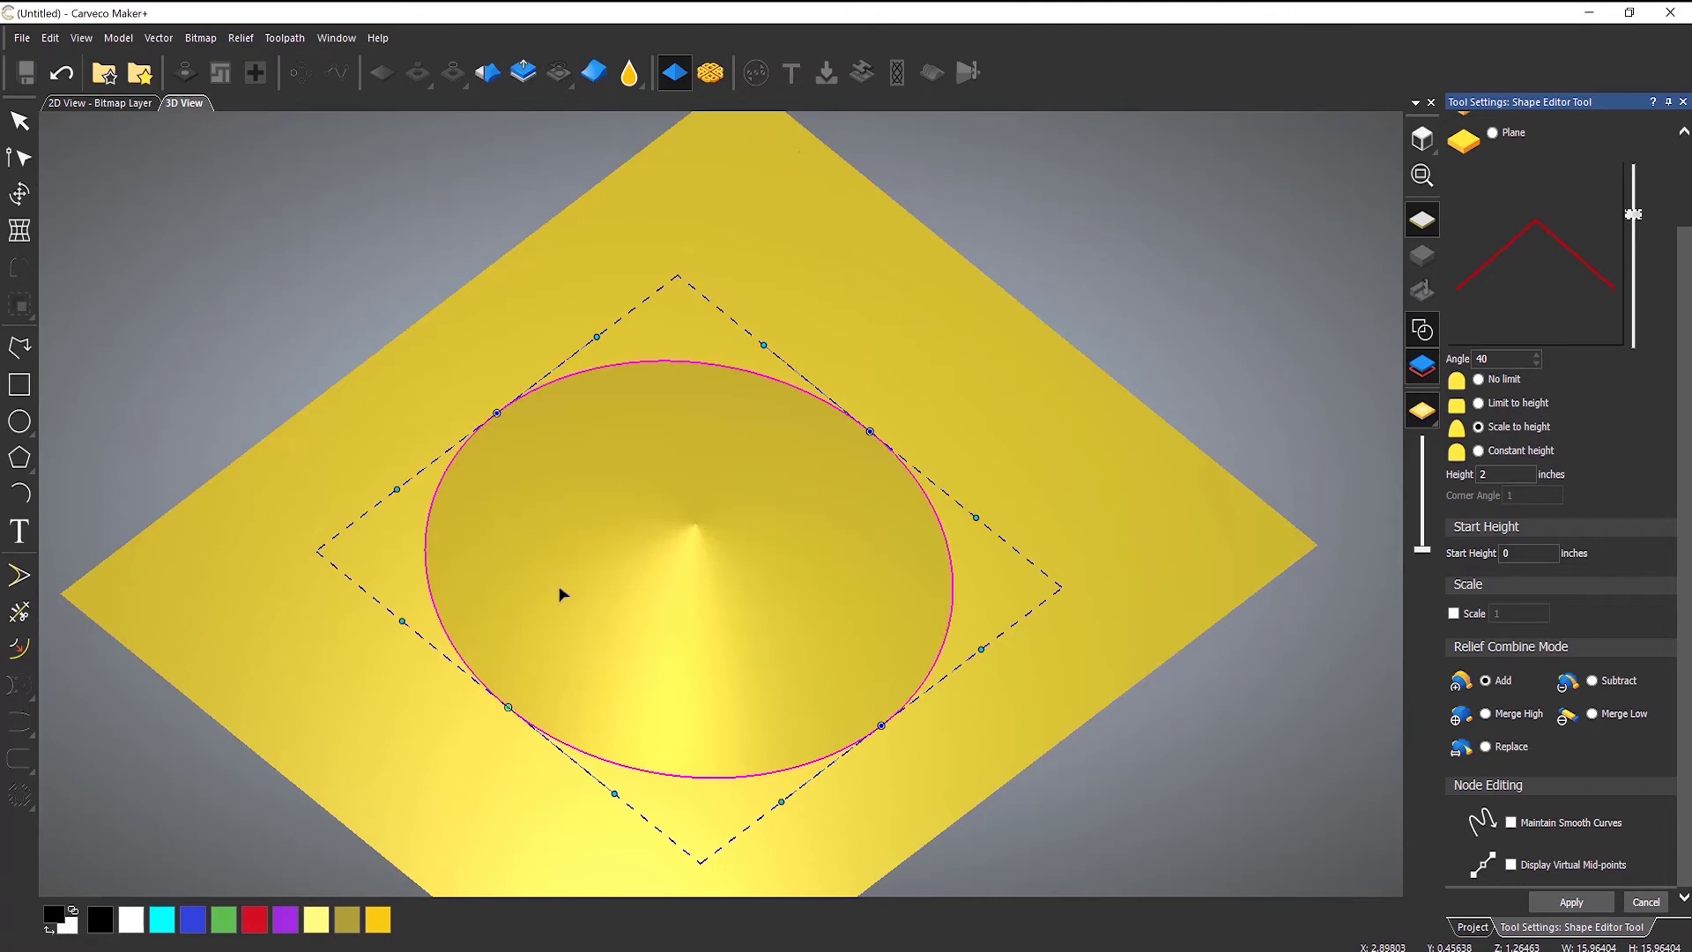
{"action": "left_click_drag", "start_coordinate": [396, 693], "coordinate": [986, 426]}
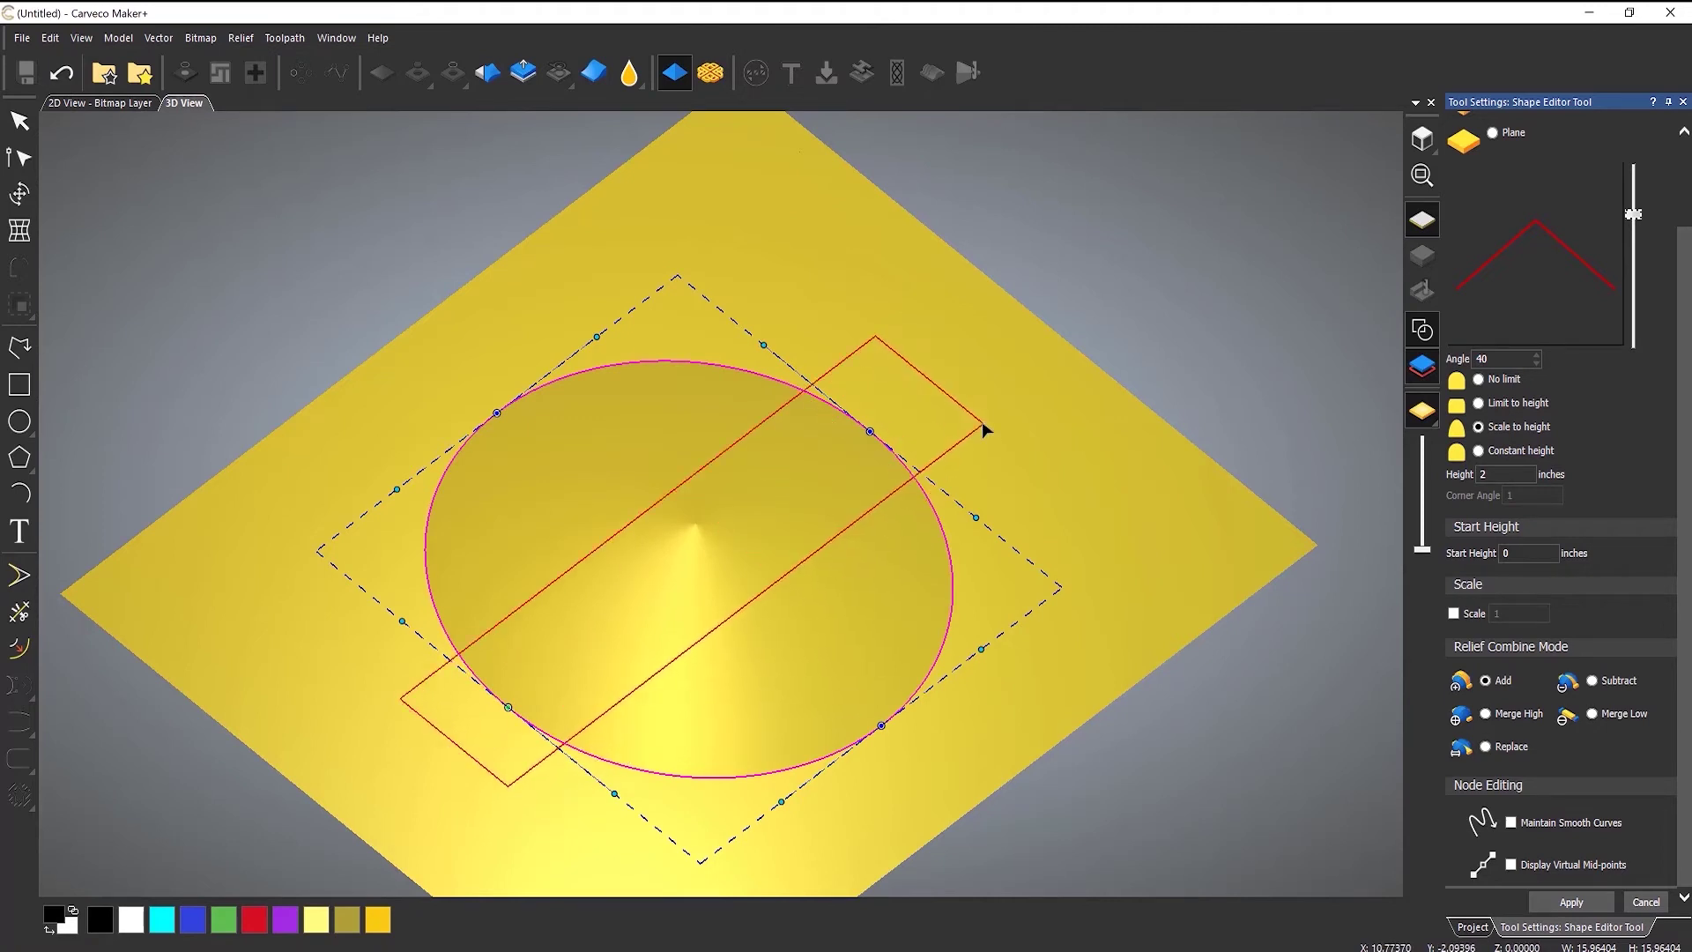
{"action": "mouse_move", "coordinate": [870, 433]}
{"action": "left_mouse_down"}
{"action": "mouse_move", "coordinate": [743, 510]}
{"action": "mouse_move", "coordinate": [767, 494]}
{"action": "left_mouse_up"}
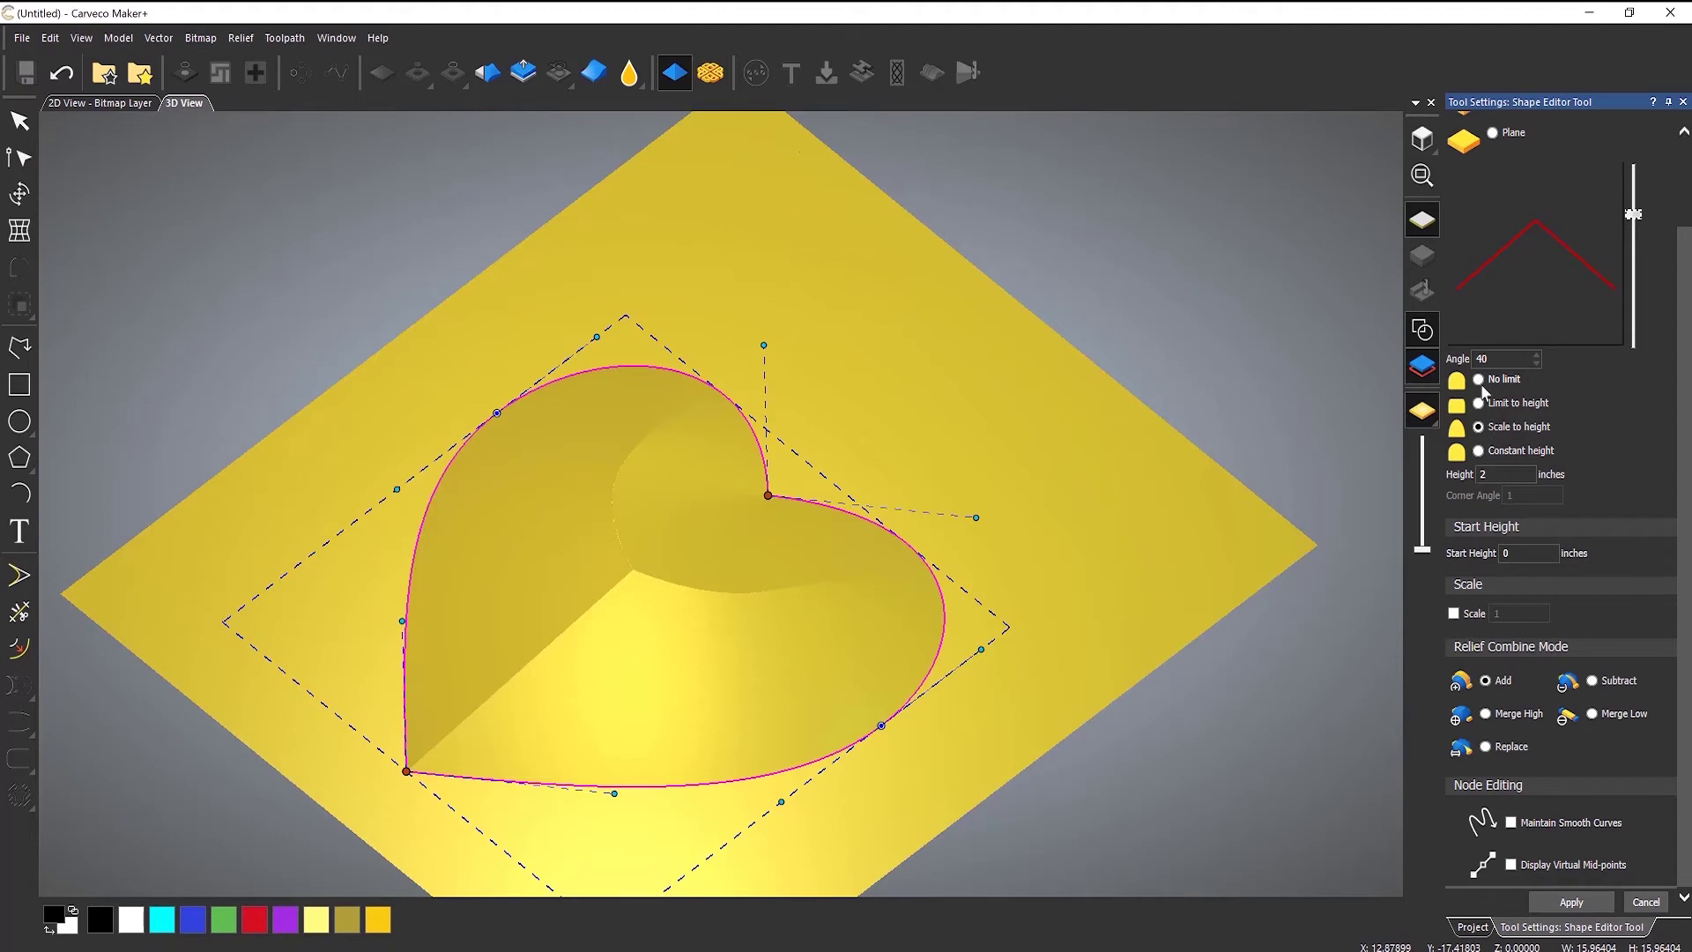
- Cap the heart relief at 2 inches high, after trying No limit, and inspect the plateau
{"action": "left_click", "coordinate": [1479, 380]}
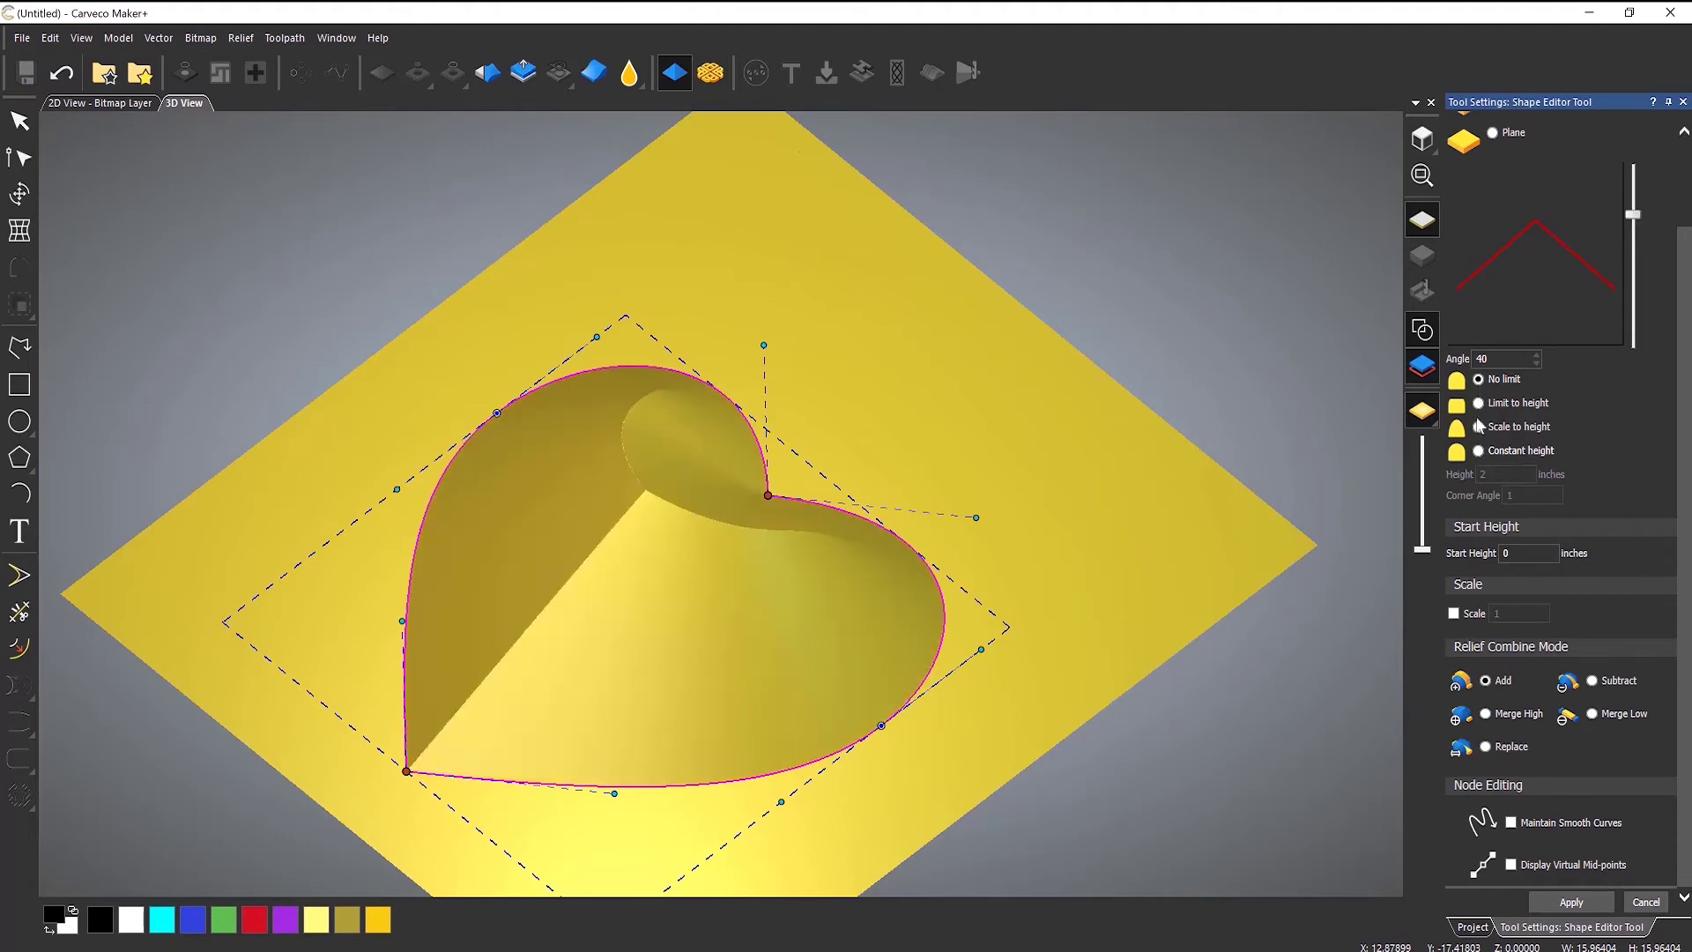
{"action": "left_click", "coordinate": [1479, 403]}
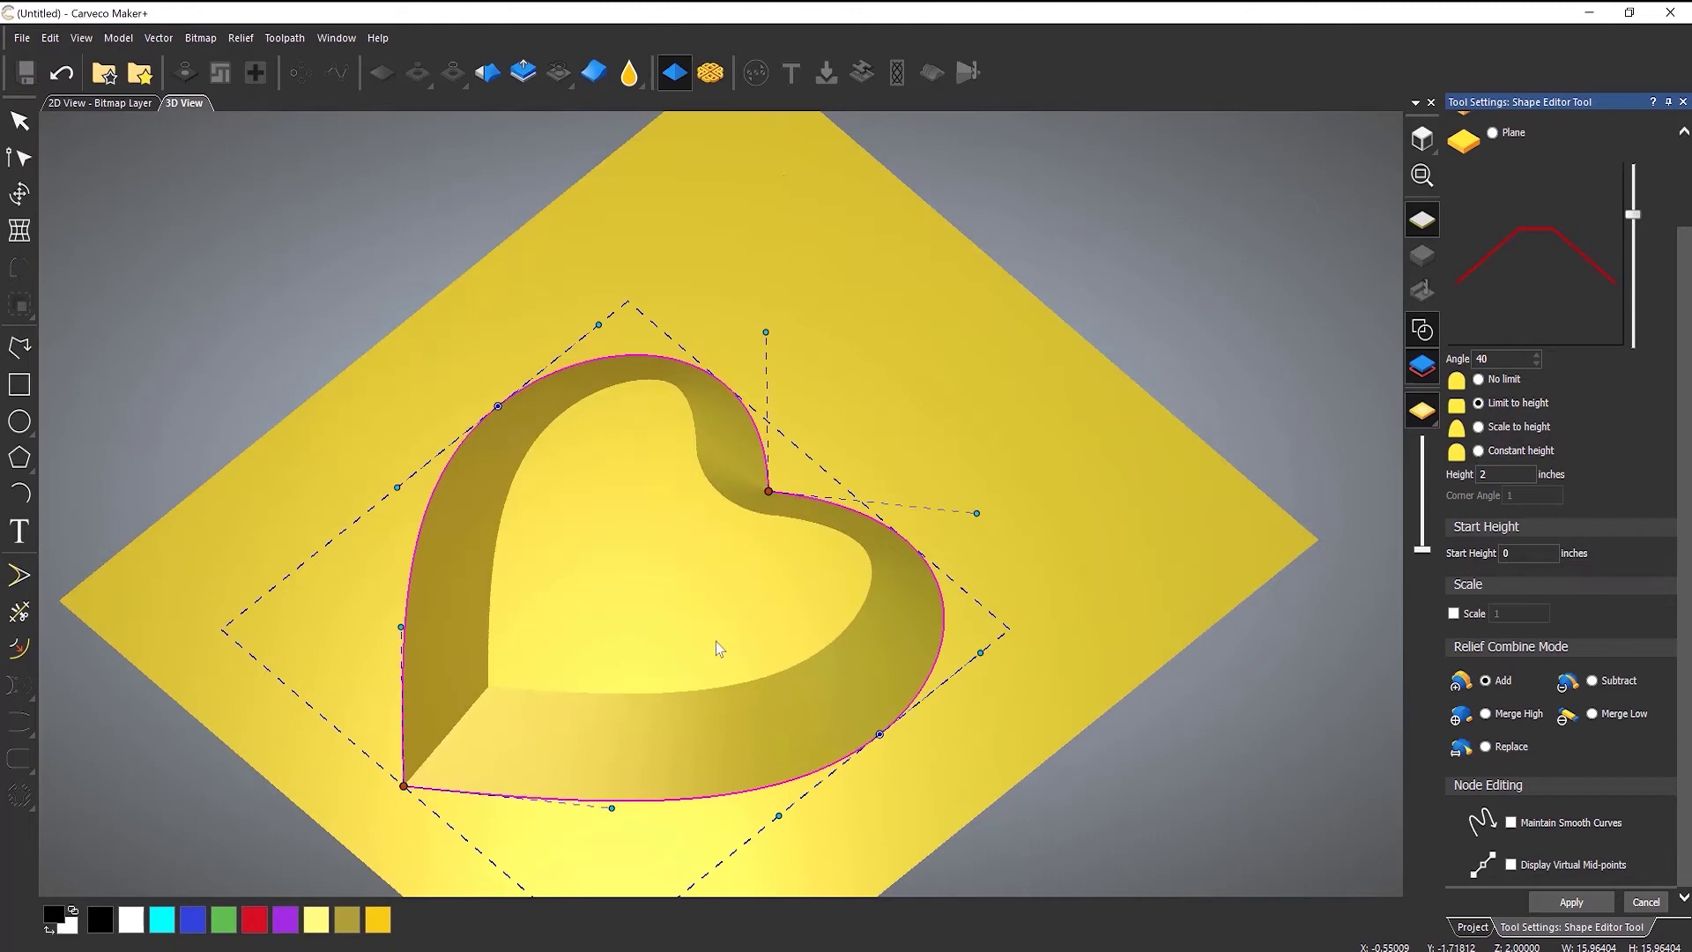
{"action": "mouse_move", "coordinate": [716, 641]}
{"action": "left_mouse_down"}
{"action": "mouse_move", "coordinate": [701, 741]}
{"action": "mouse_move", "coordinate": [709, 569]}
{"action": "mouse_move", "coordinate": [548, 441]}
{"action": "mouse_move", "coordinate": [606, 580]}
{"action": "left_mouse_up"}
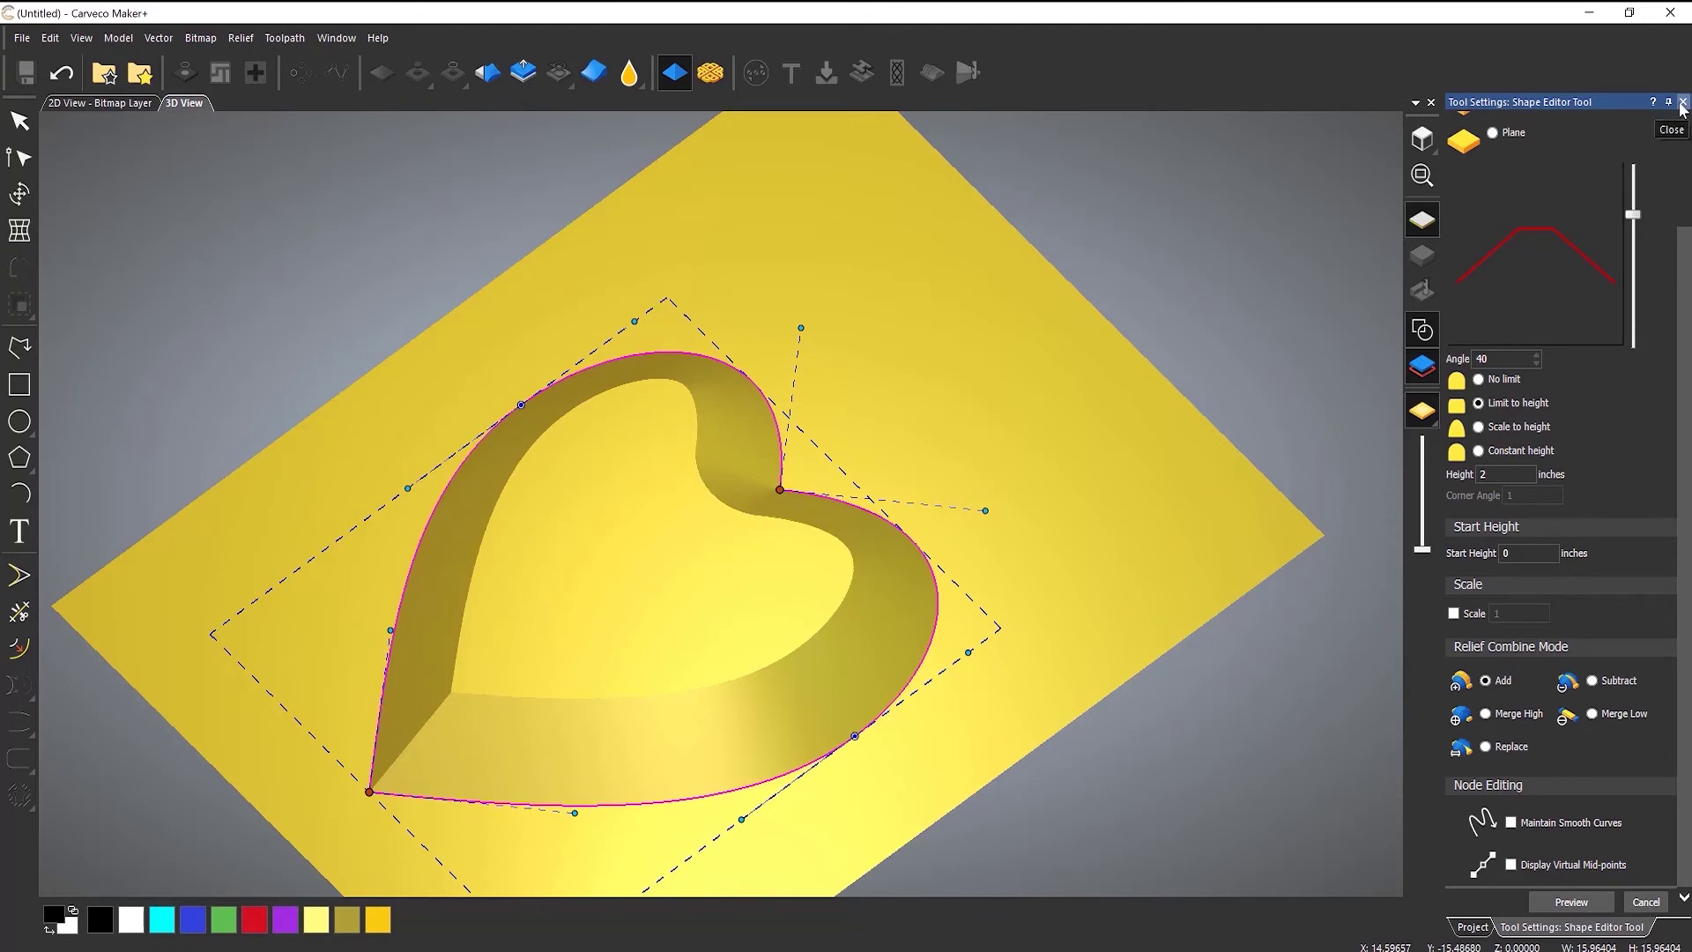
- Close the heart's Shape Editor settings and deselect the heart outline
{"action": "left_click", "coordinate": [1682, 102]}
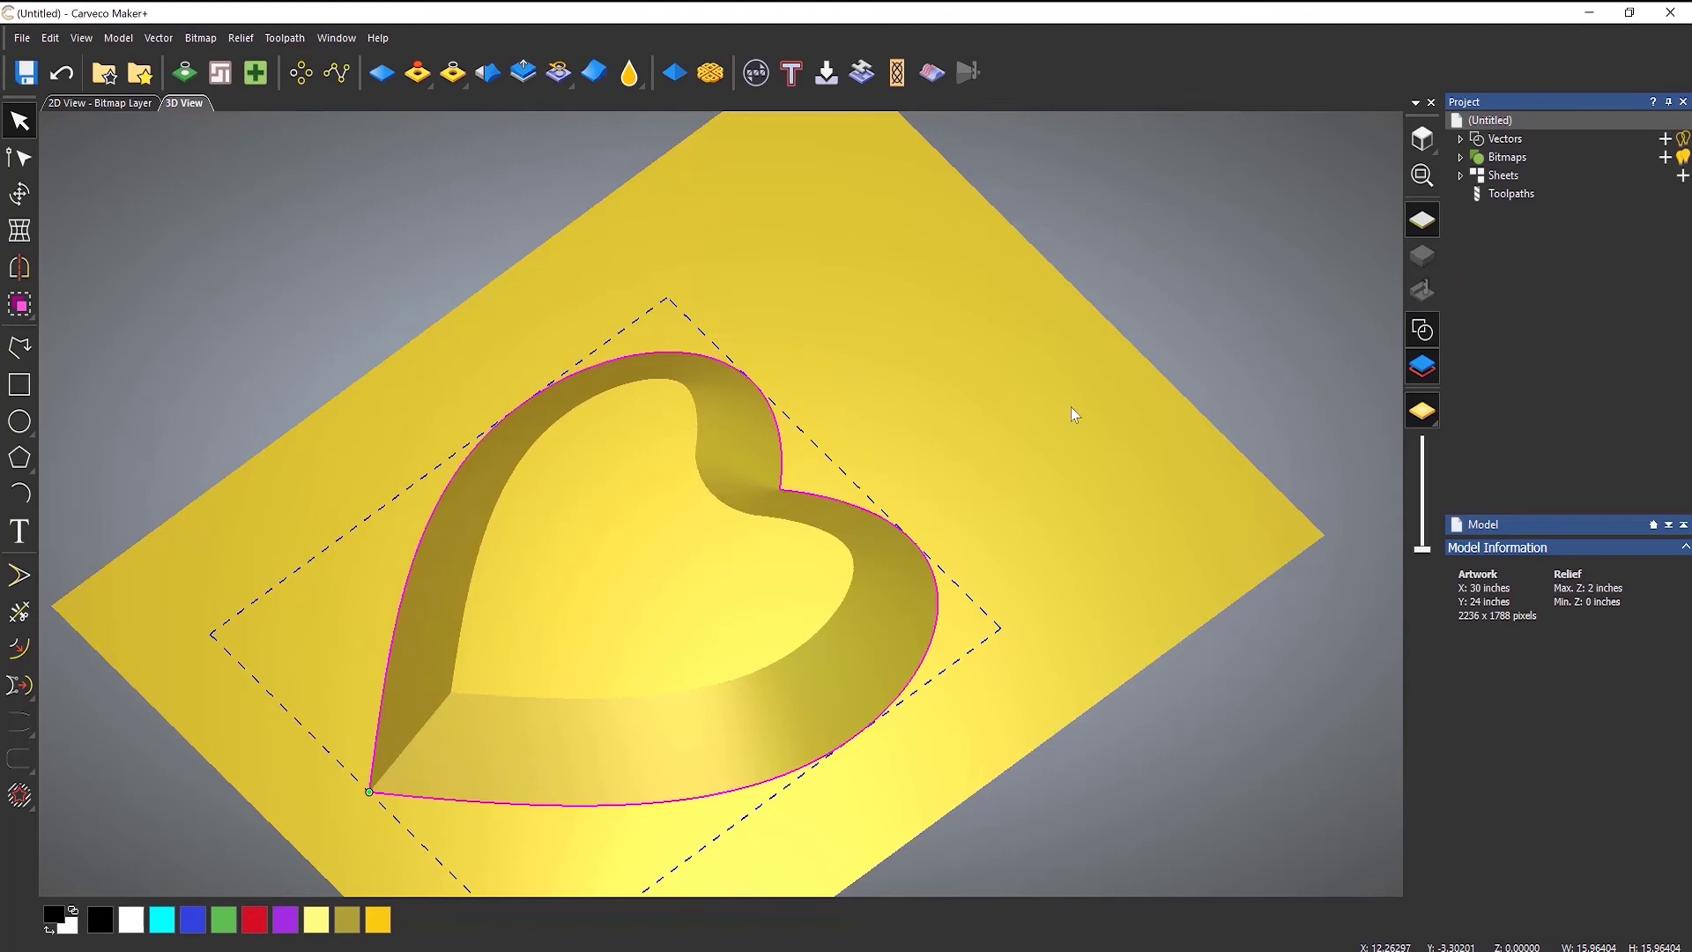
{"action": "left_click", "coordinate": [1022, 451]}
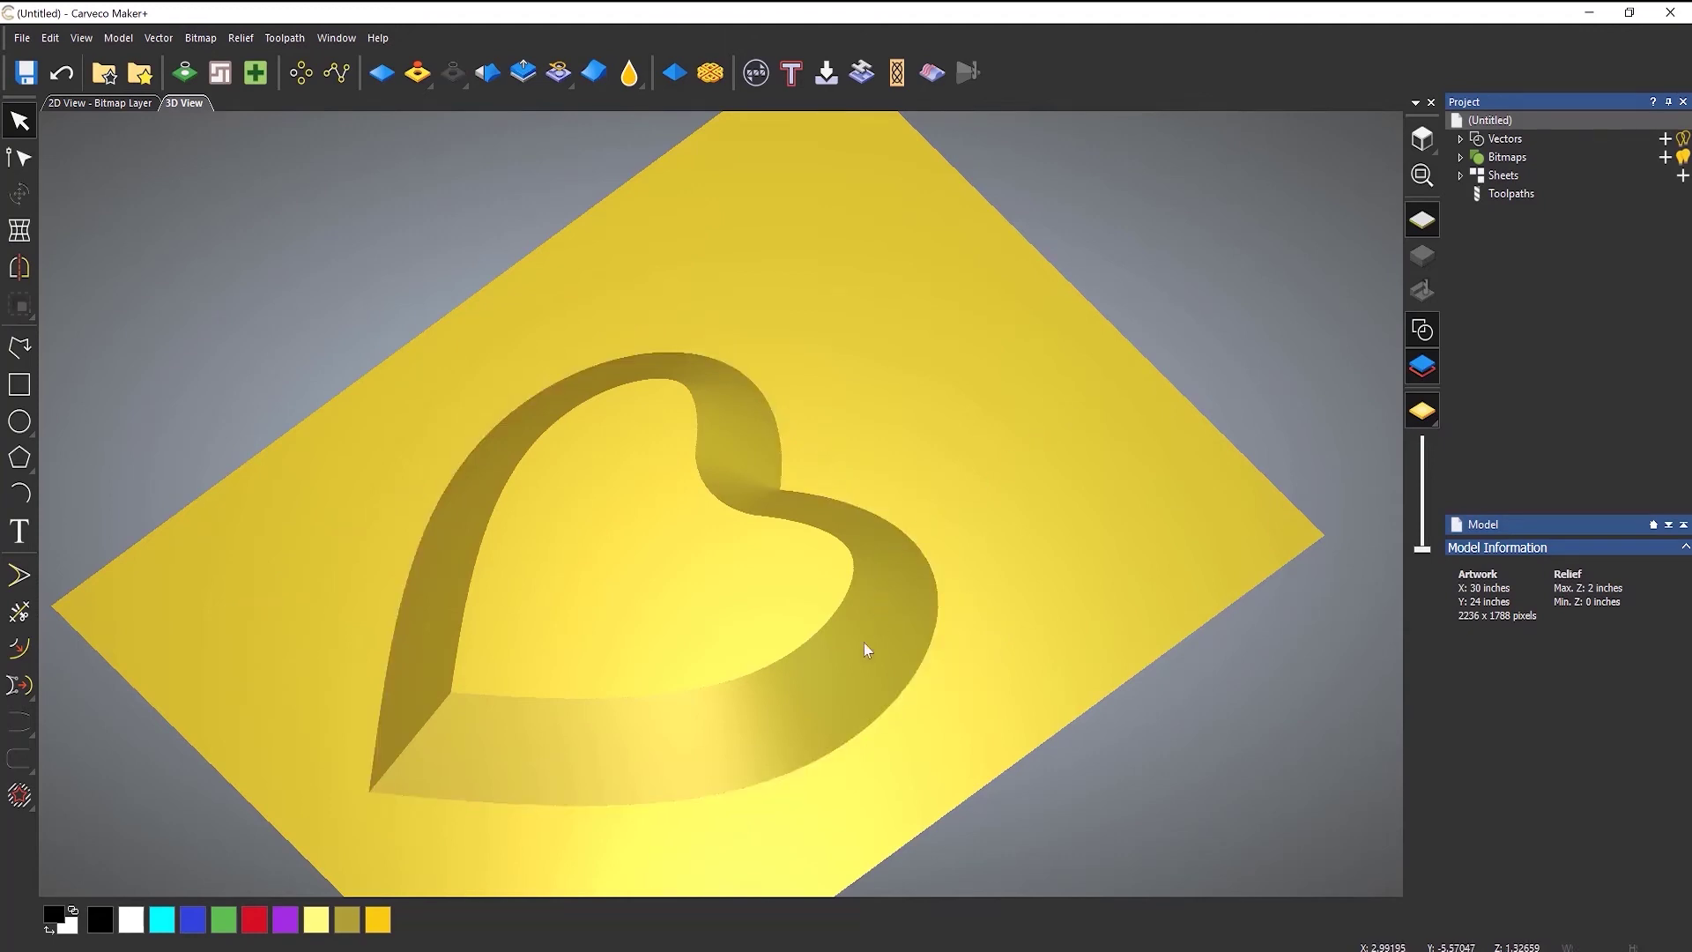
{"action": "mouse_move", "coordinate": [863, 643]}
{"action": "left_mouse_down"}
{"action": "mouse_move", "coordinate": [748, 864]}
{"action": "mouse_move", "coordinate": [850, 601]}
{"action": "mouse_move", "coordinate": [926, 476]}
{"action": "mouse_move", "coordinate": [826, 702]}
{"action": "mouse_move", "coordinate": [837, 648]}
{"action": "left_mouse_up"}
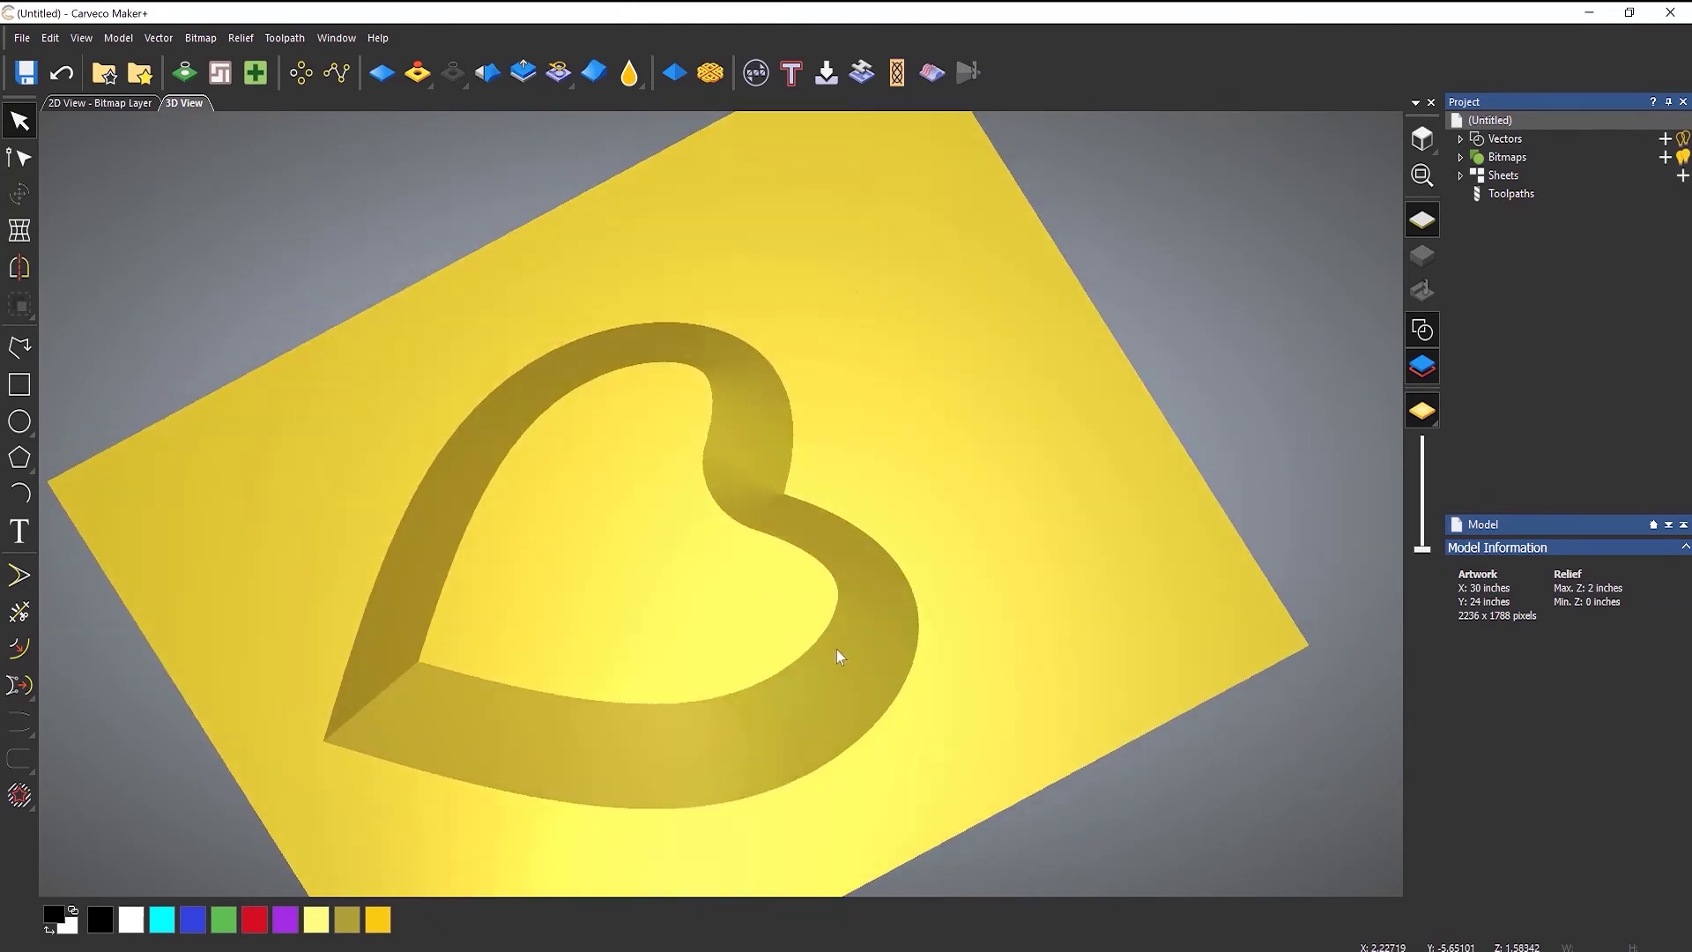
- Draw a small circle vector inside the heart
{"action": "left_click", "coordinate": [19, 423]}
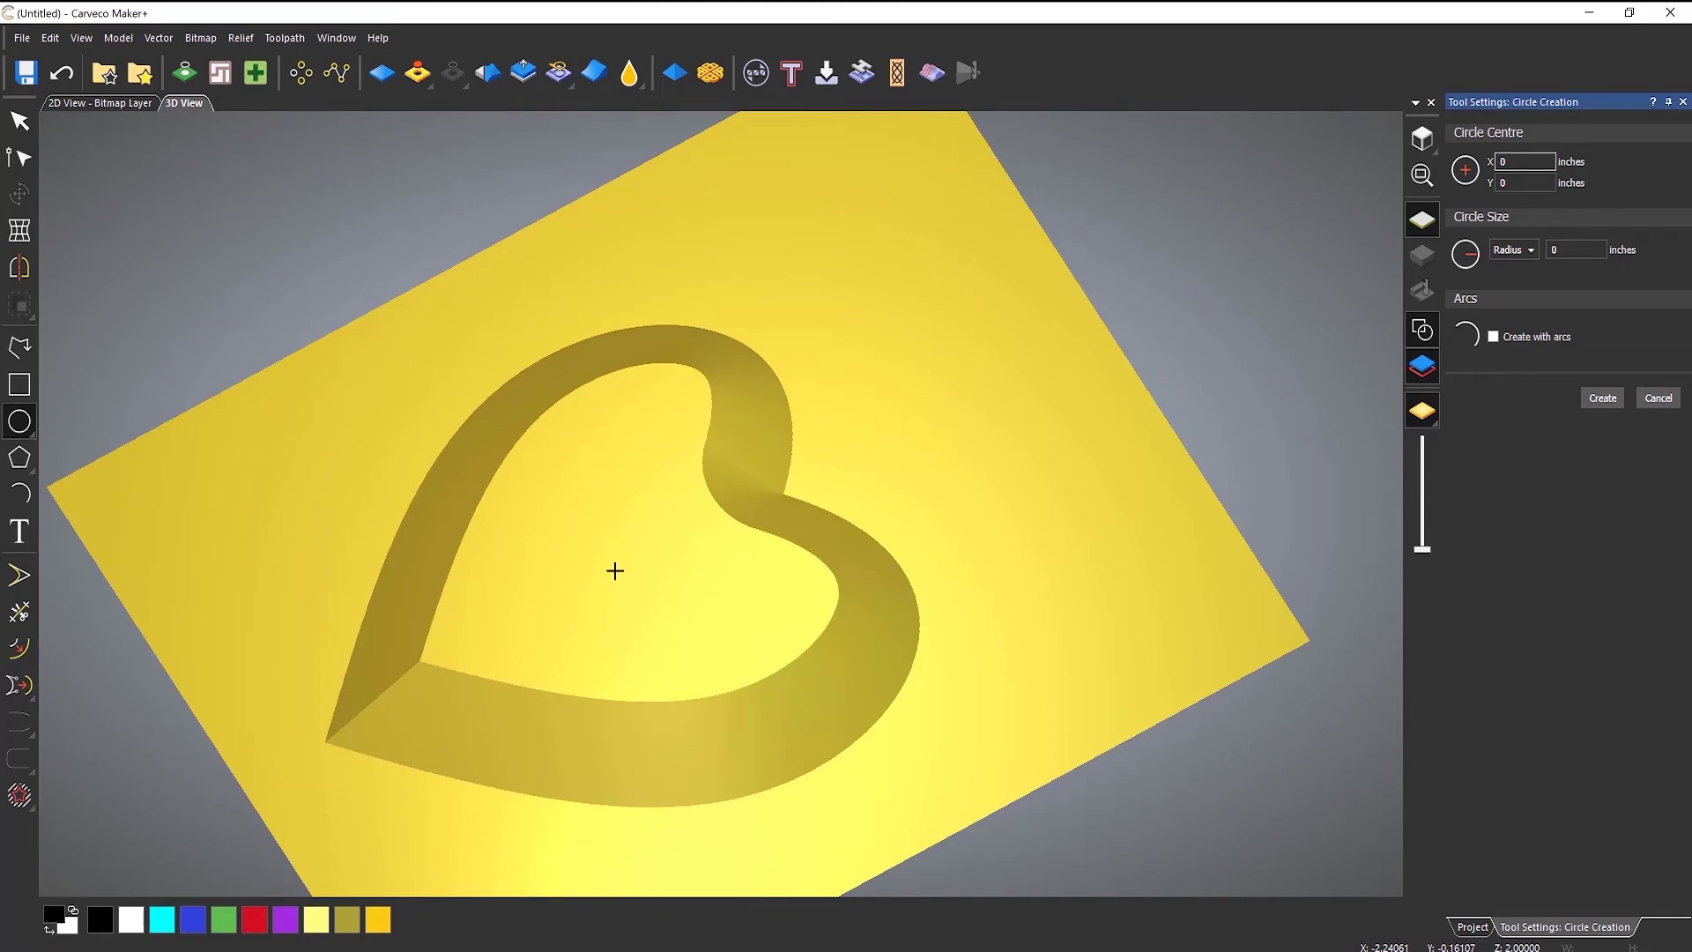
{"action": "left_click_drag", "start_coordinate": [615, 569], "coordinate": [684, 532]}
{"action": "key", "text": "Return"}
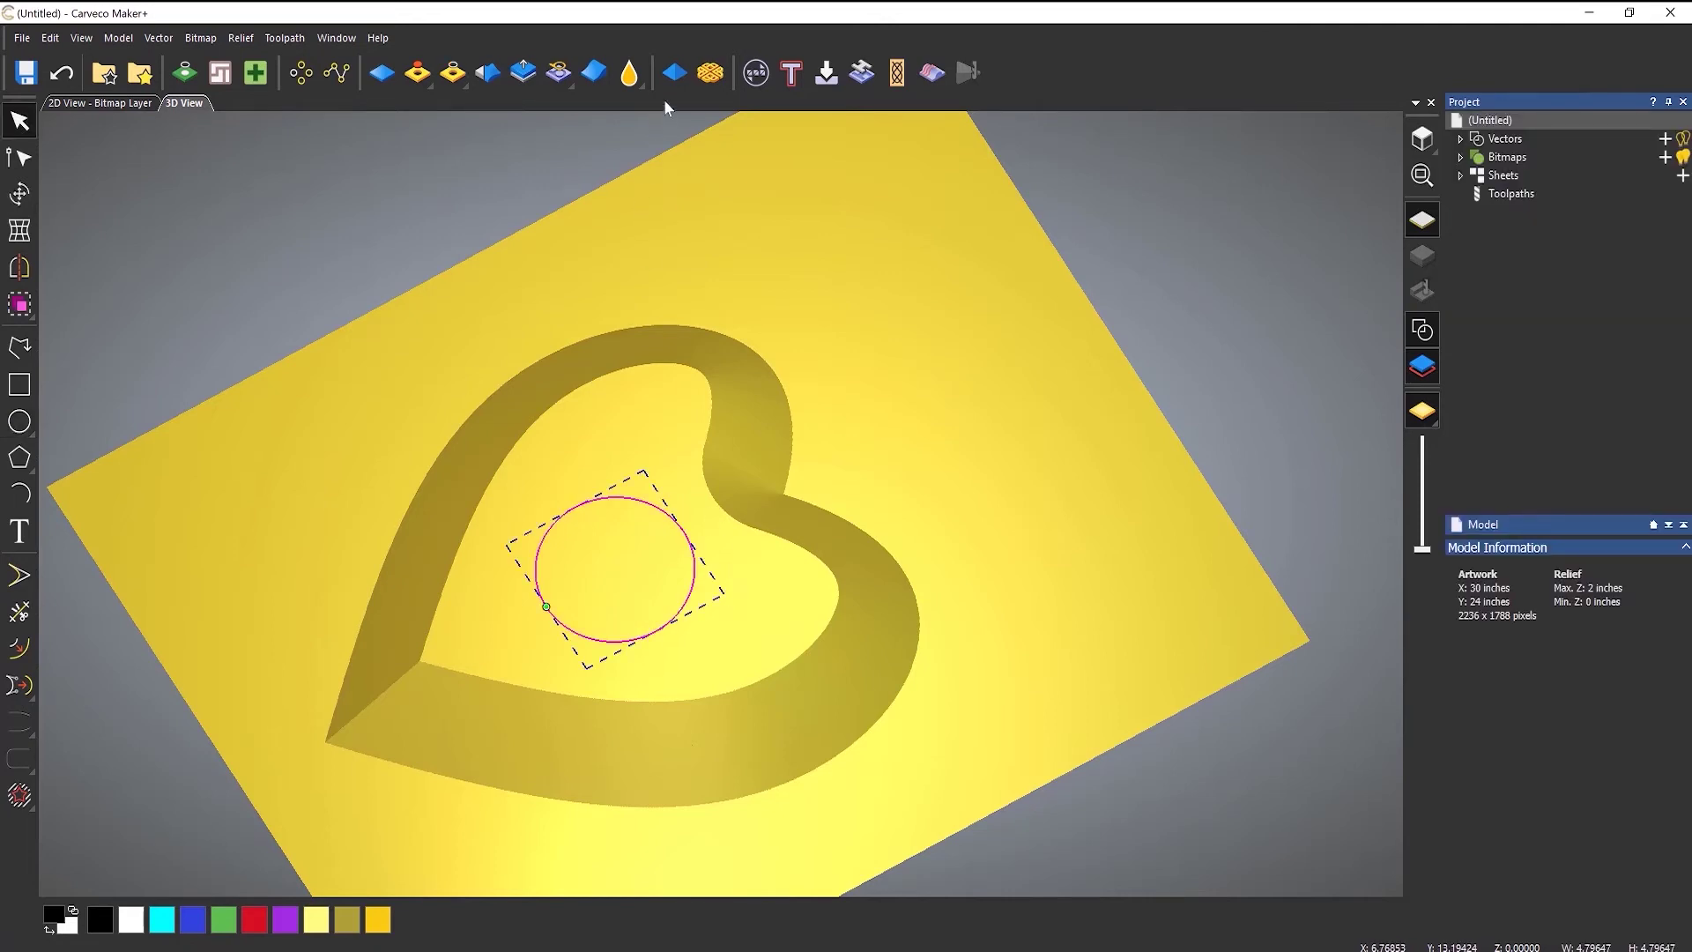
- Give the circle a Round profile at a 52° angle, with vector outlines hidden
{"action": "left_click", "coordinate": [673, 79]}
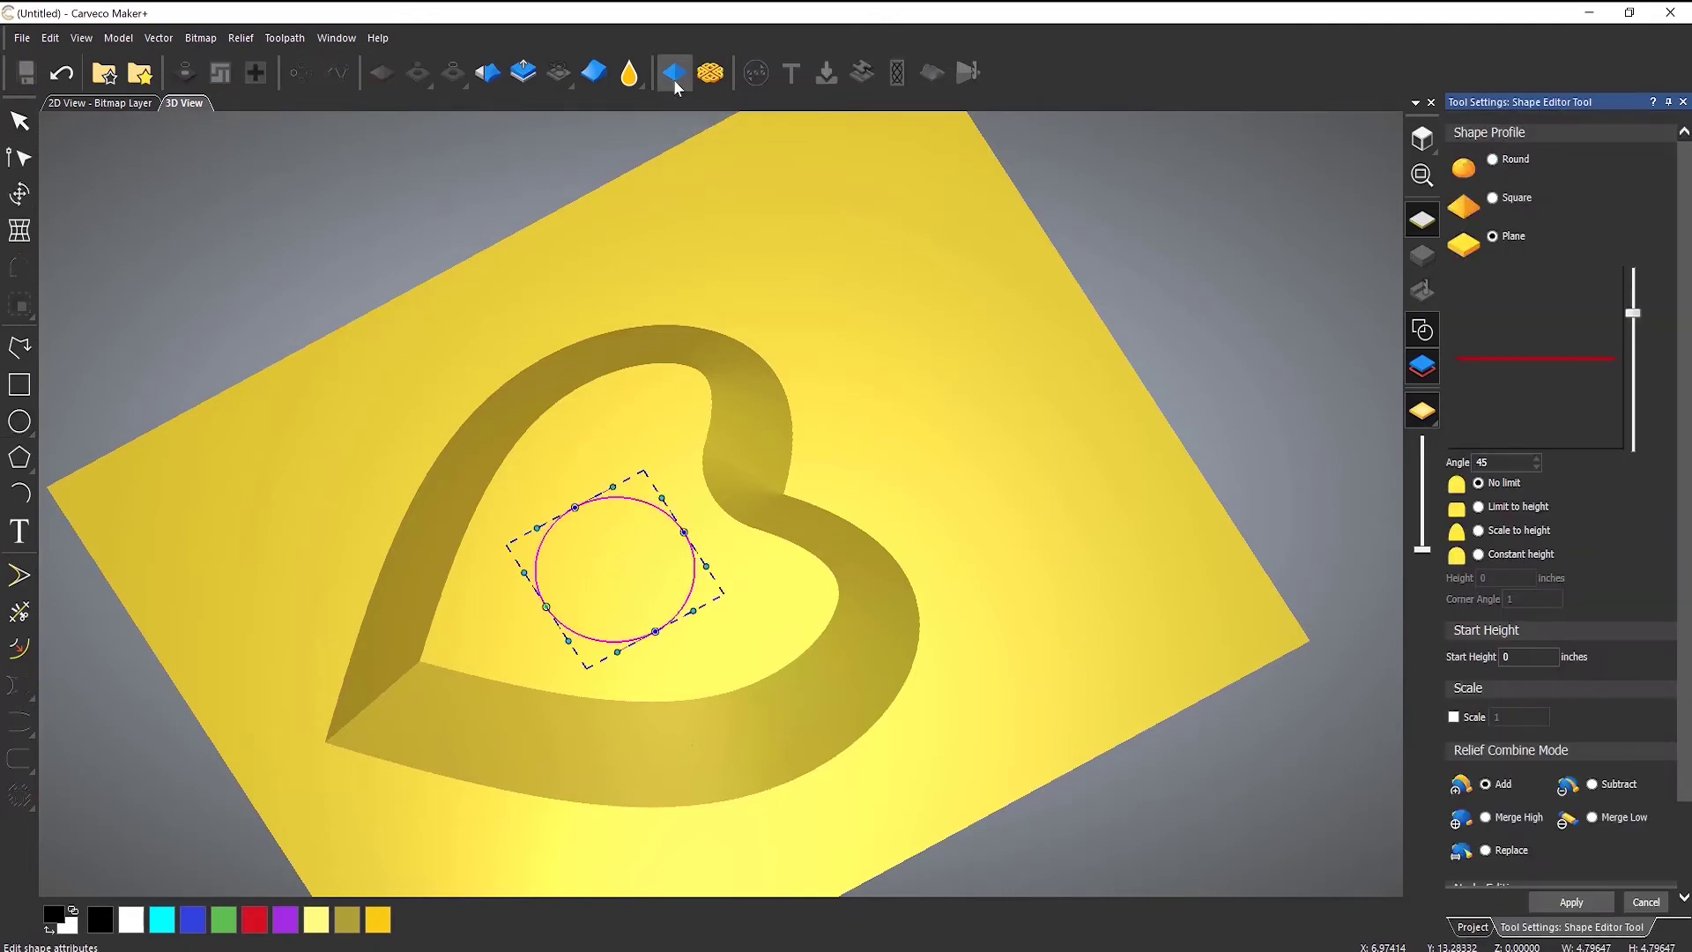
{"action": "left_click", "coordinate": [1492, 160]}
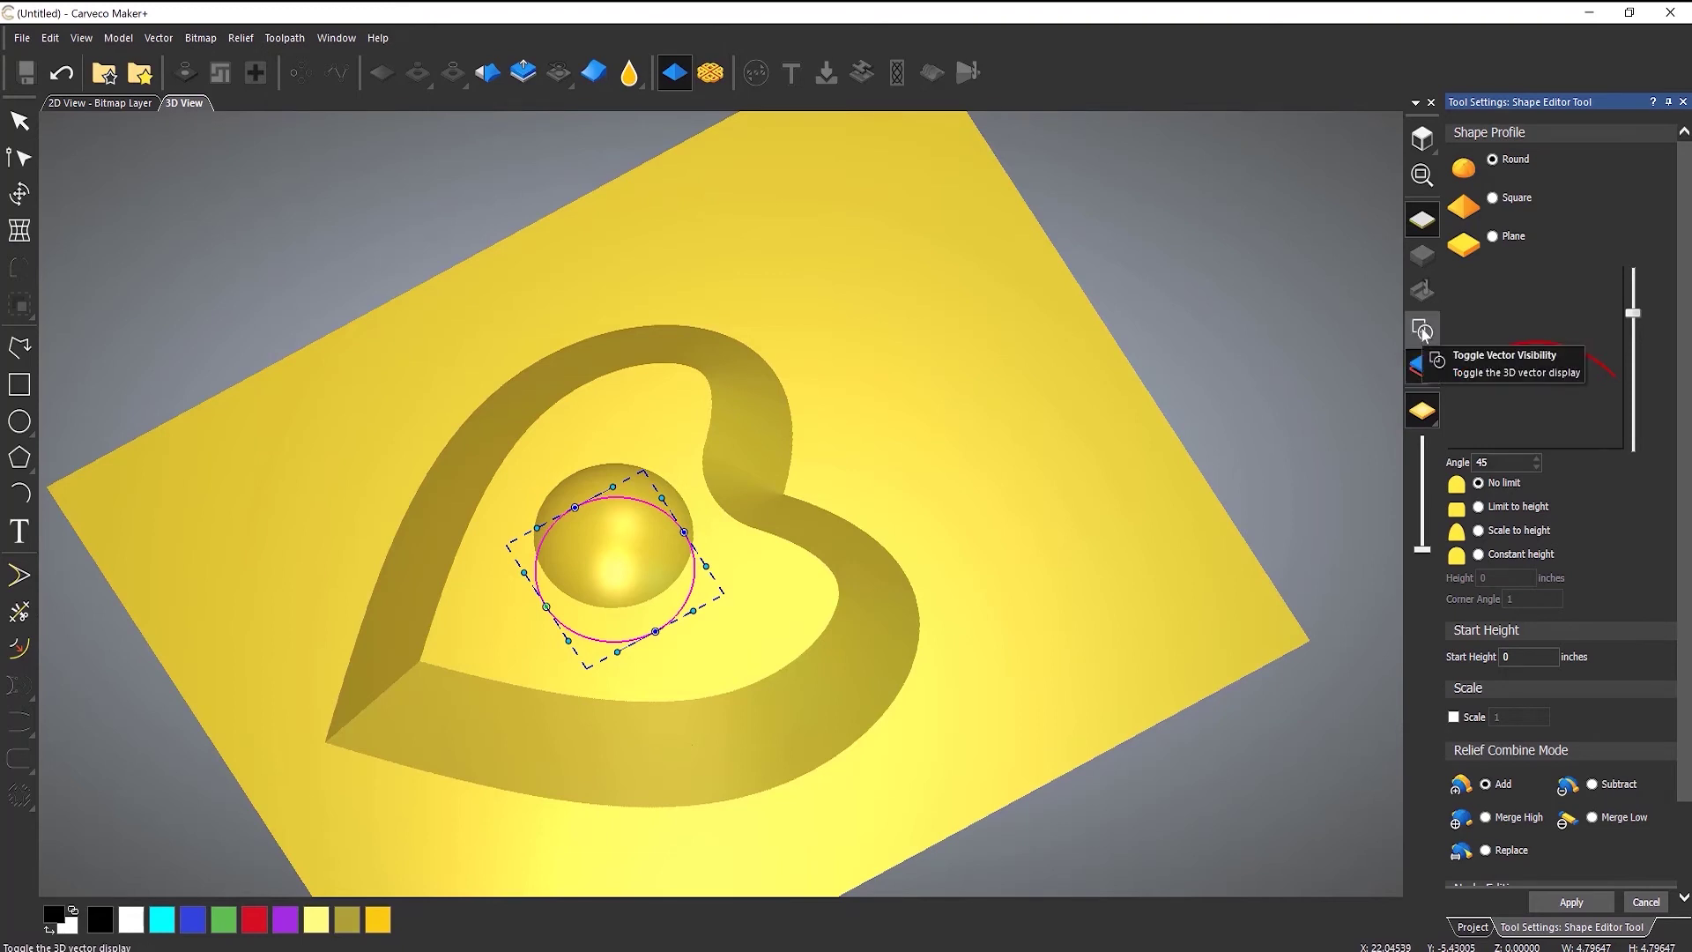
{"action": "left_click", "coordinate": [1424, 333]}
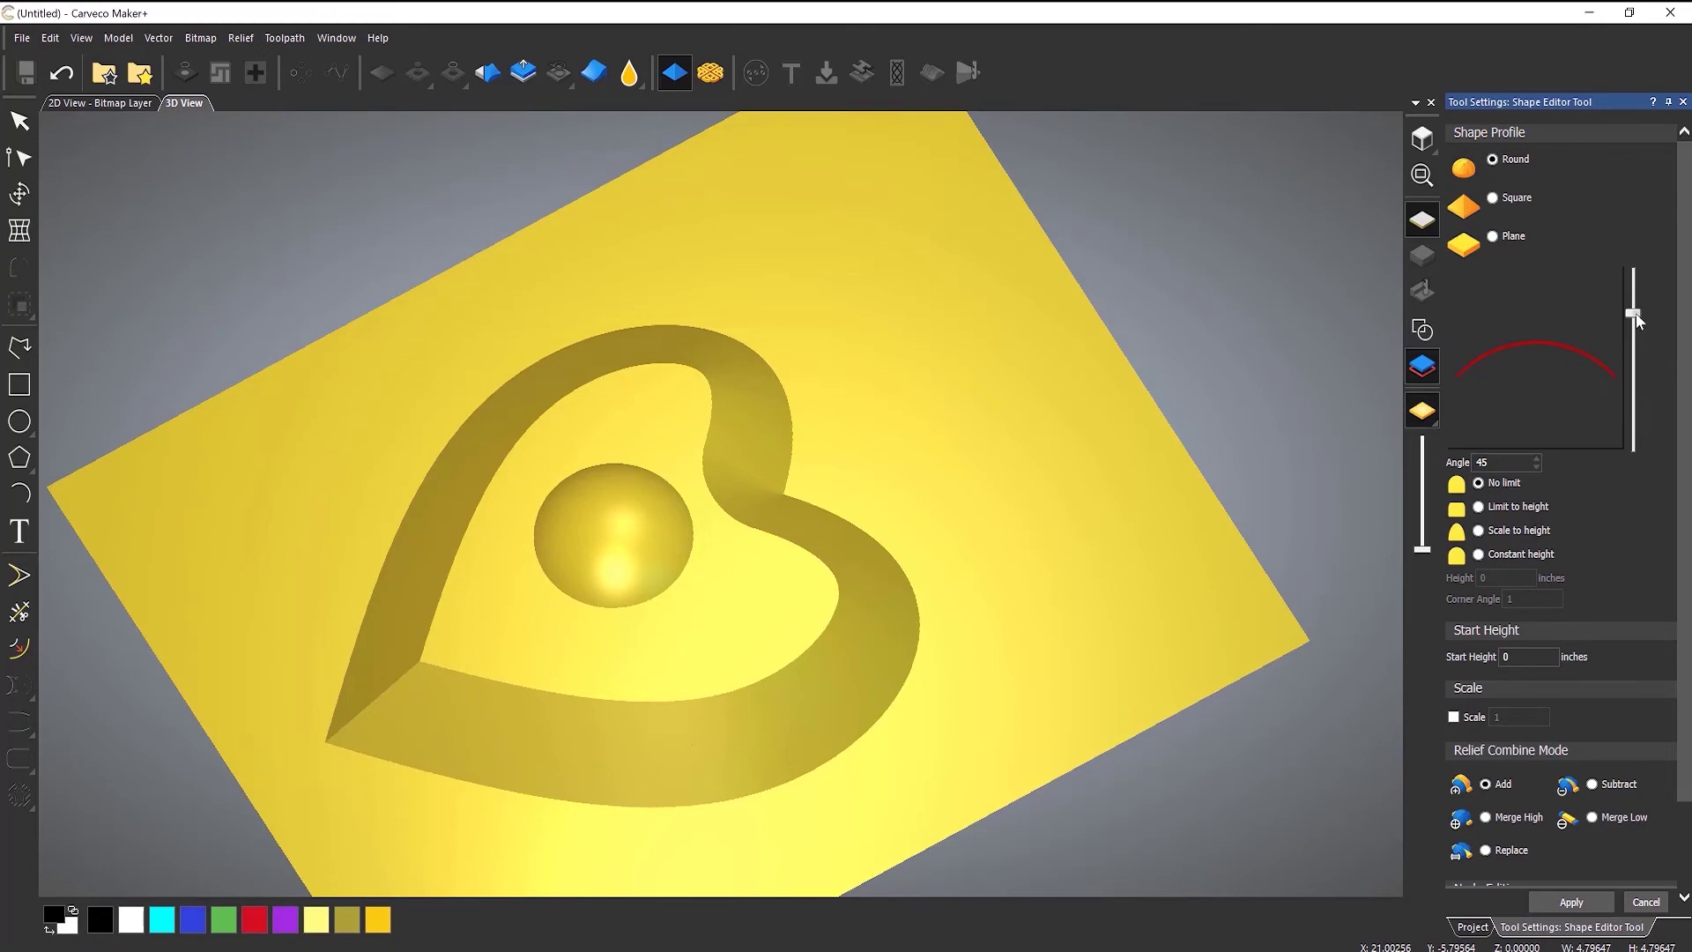
{"action": "mouse_move", "coordinate": [1633, 313]}
{"action": "left_mouse_down"}
{"action": "mouse_move", "coordinate": [1634, 295]}
{"action": "mouse_move", "coordinate": [1631, 348]}
{"action": "mouse_move", "coordinate": [1633, 313]}
{"action": "left_mouse_up"}
{"action": "left_click_drag", "start_coordinate": [1633, 313], "coordinate": [1633, 280]}
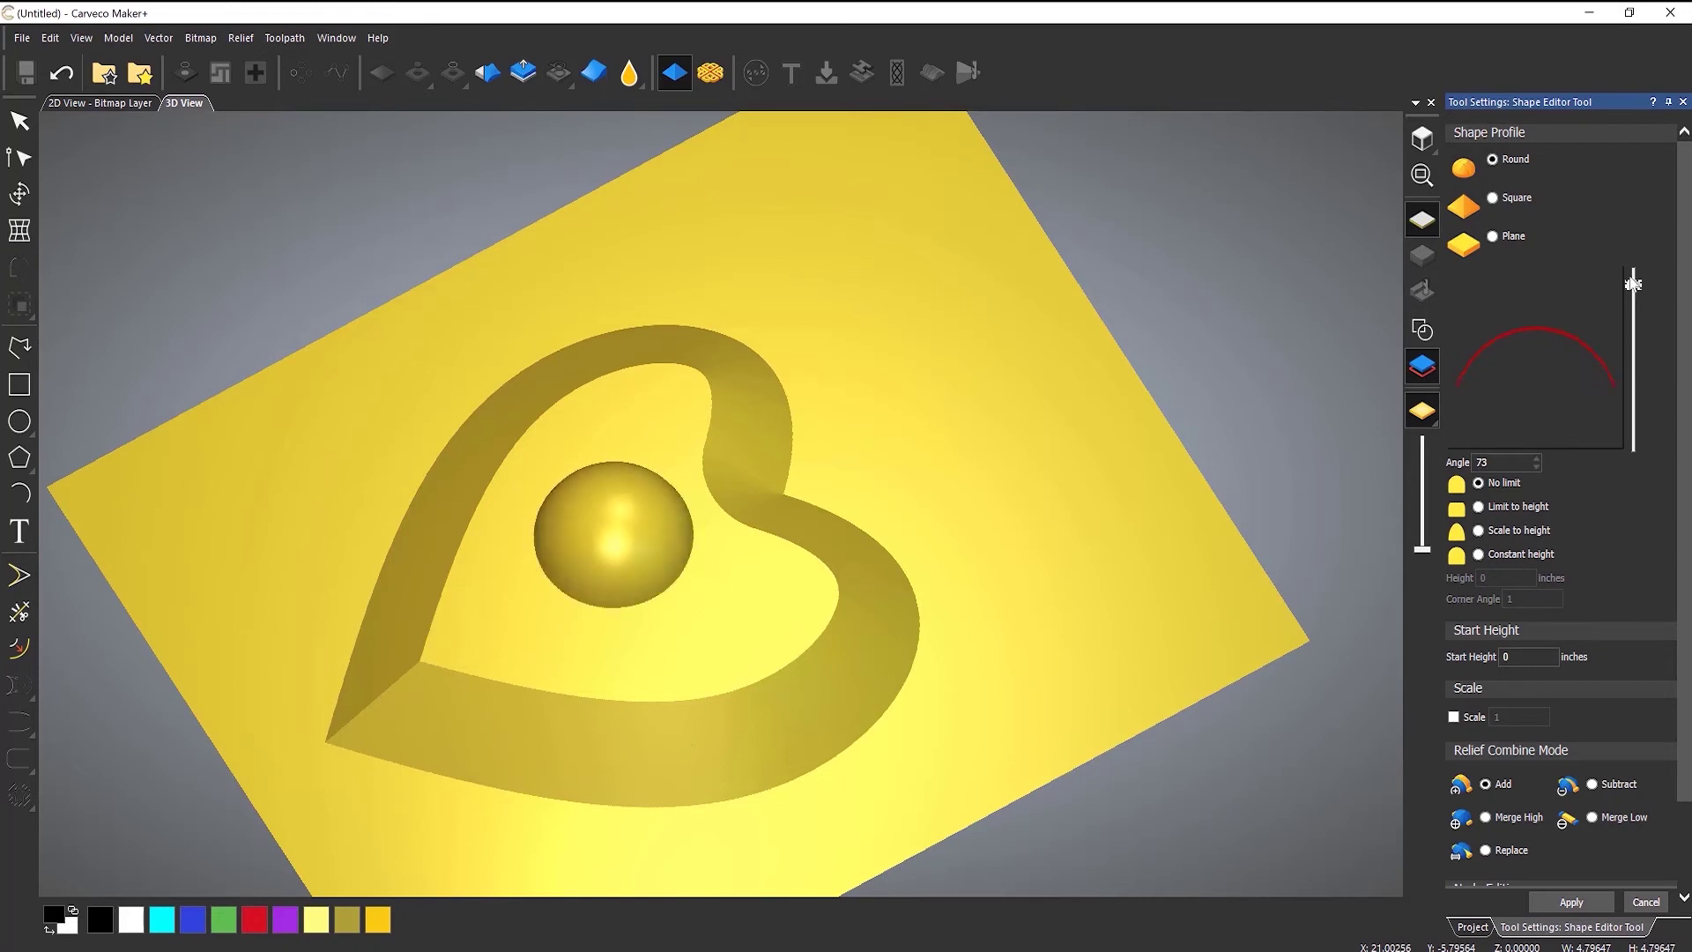
{"action": "mouse_move", "coordinate": [811, 472]}
{"action": "left_mouse_down"}
{"action": "mouse_move", "coordinate": [774, 480]}
{"action": "mouse_move", "coordinate": [762, 323]}
{"action": "mouse_move", "coordinate": [770, 385]}
{"action": "left_mouse_up"}
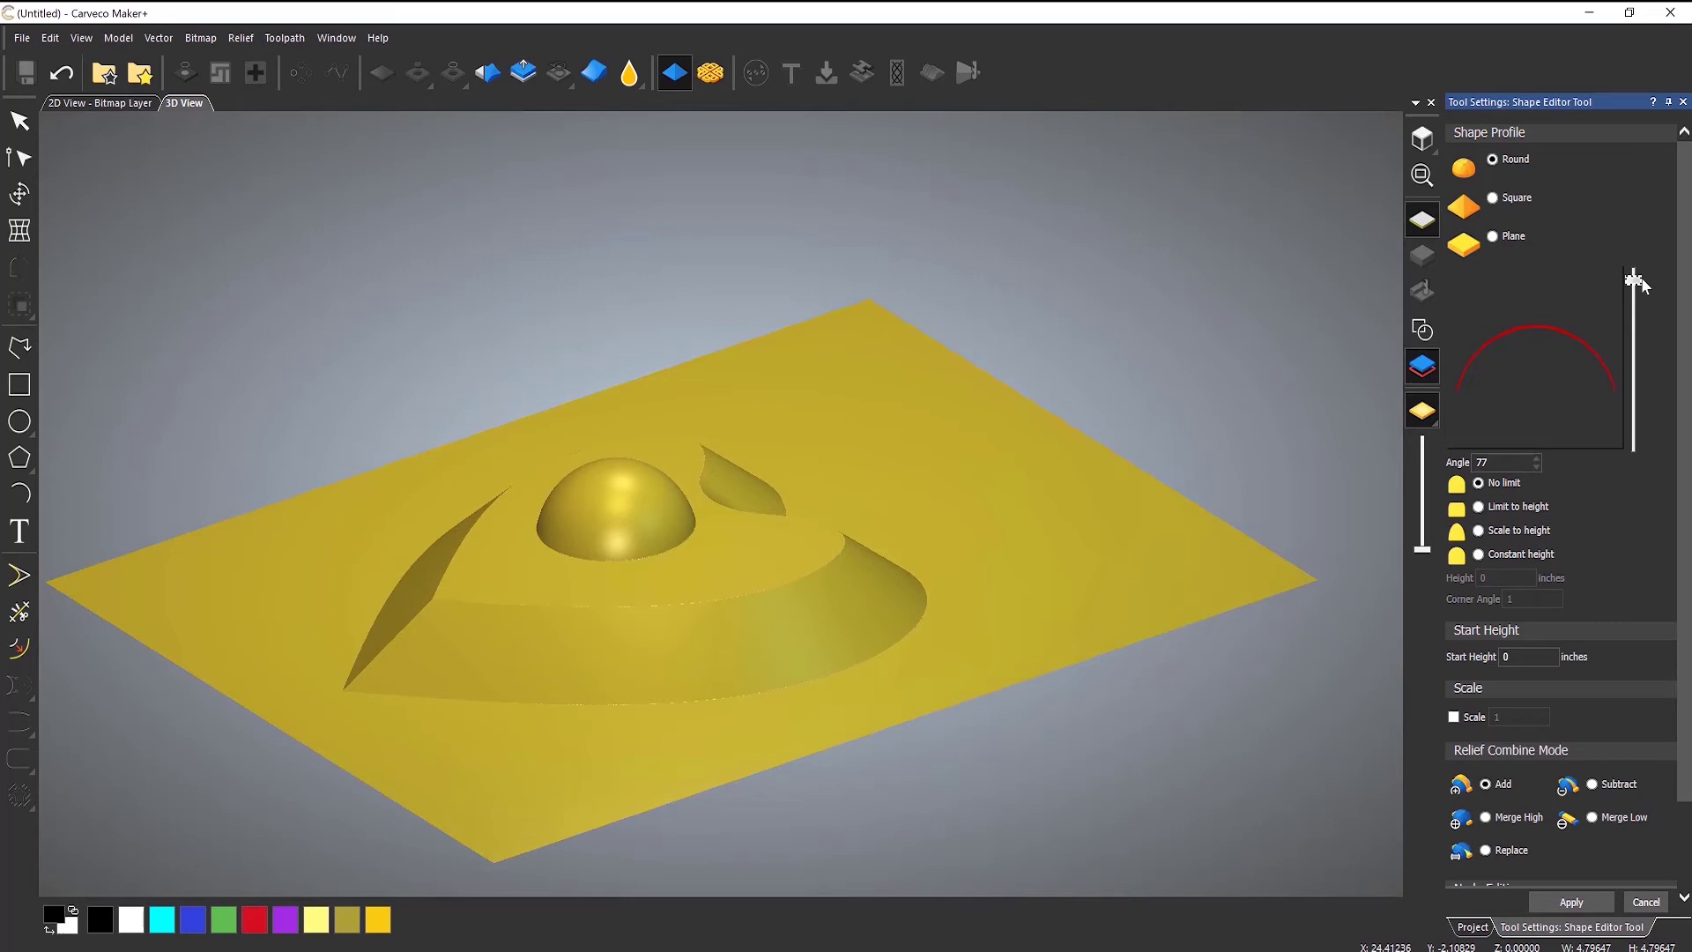
{"action": "mouse_move", "coordinate": [1642, 277]}
{"action": "left_mouse_down"}
{"action": "mouse_move", "coordinate": [1637, 423]}
{"action": "mouse_move", "coordinate": [1637, 397]}
{"action": "left_mouse_up"}
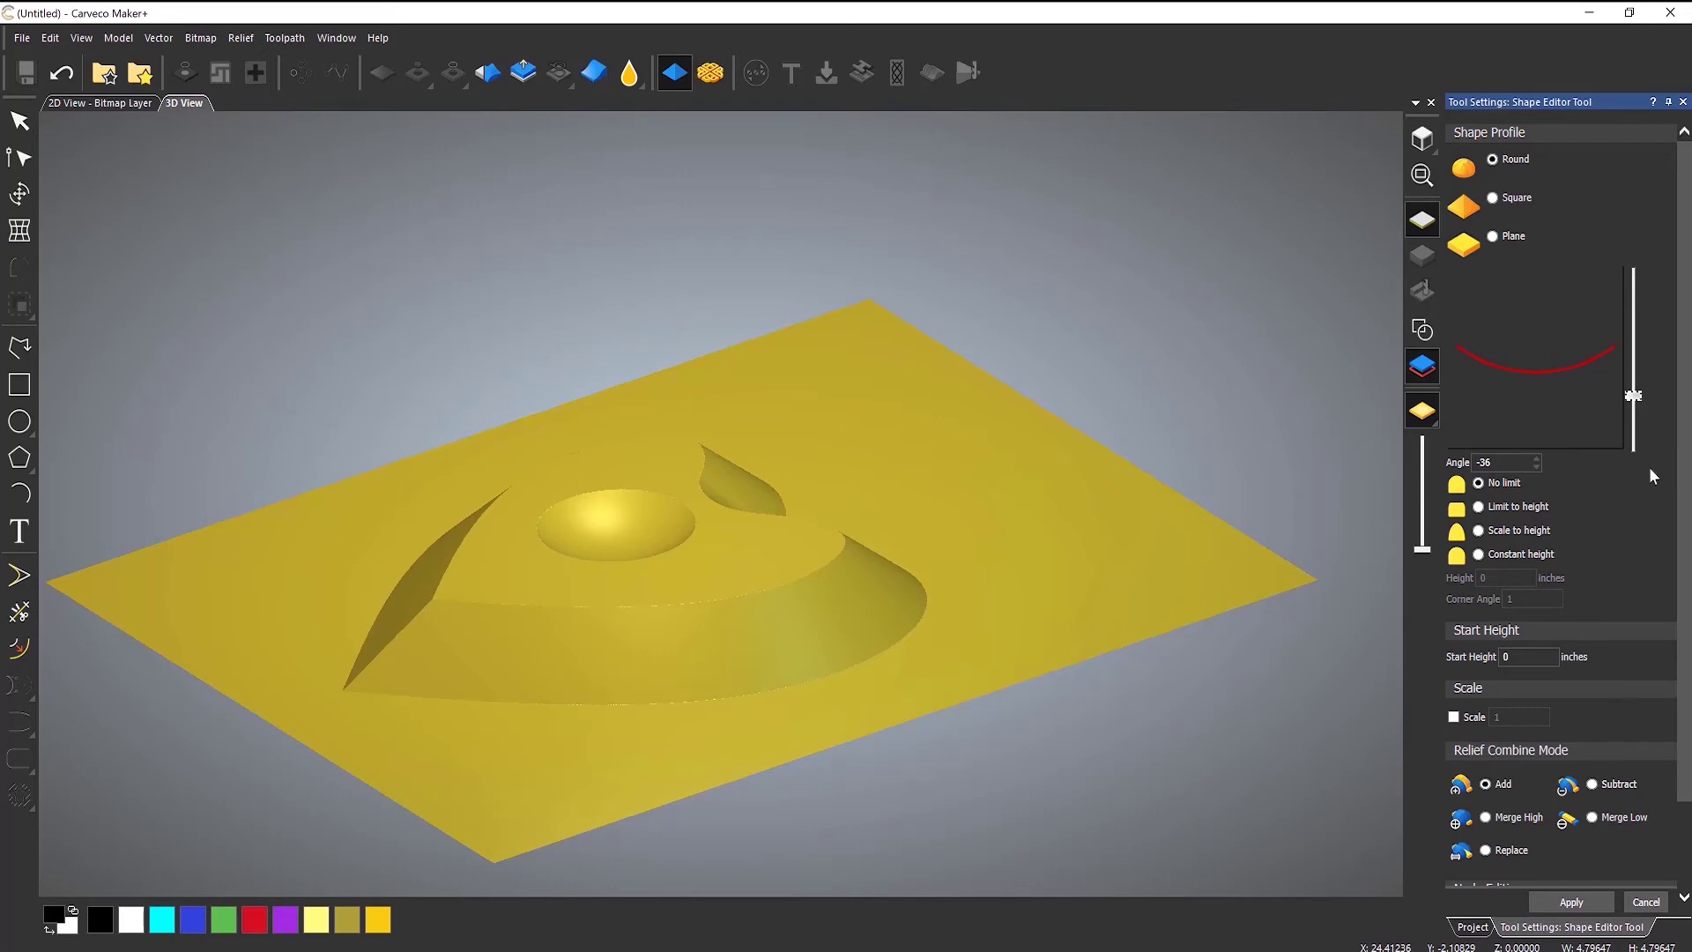
{"action": "left_click_drag", "start_coordinate": [1634, 396], "coordinate": [1637, 306]}
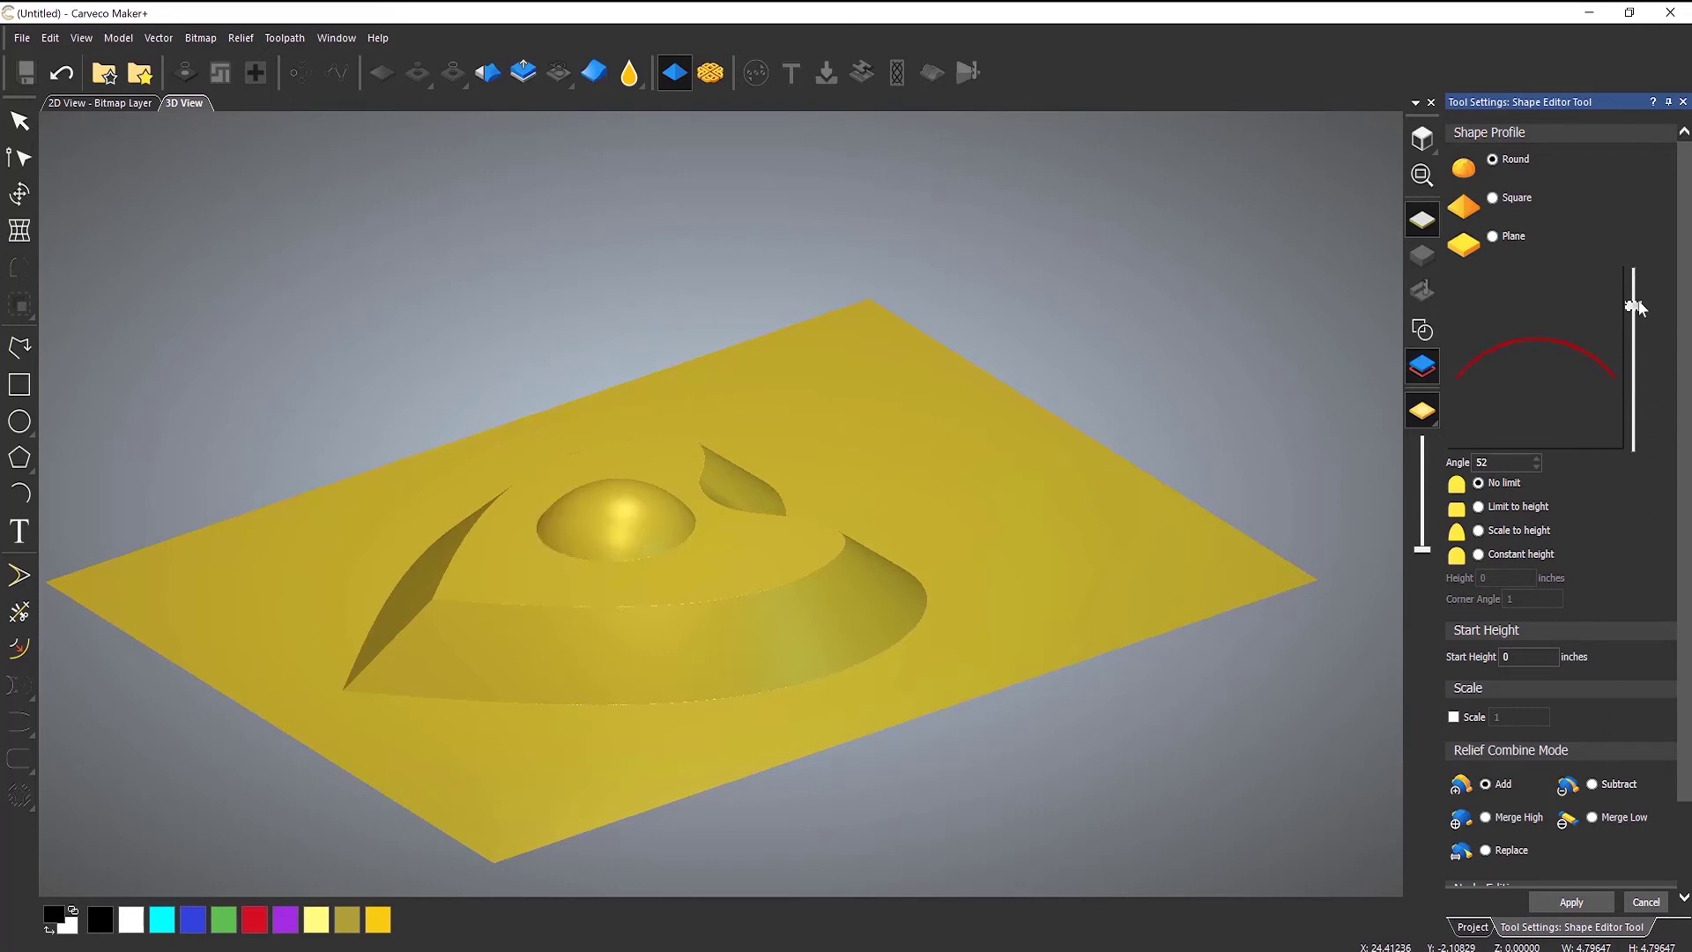
- Apply the 52° dome in Add mode, after trying Subtract, and close the Shape Editor
{"action": "left_click", "coordinate": [1592, 784]}
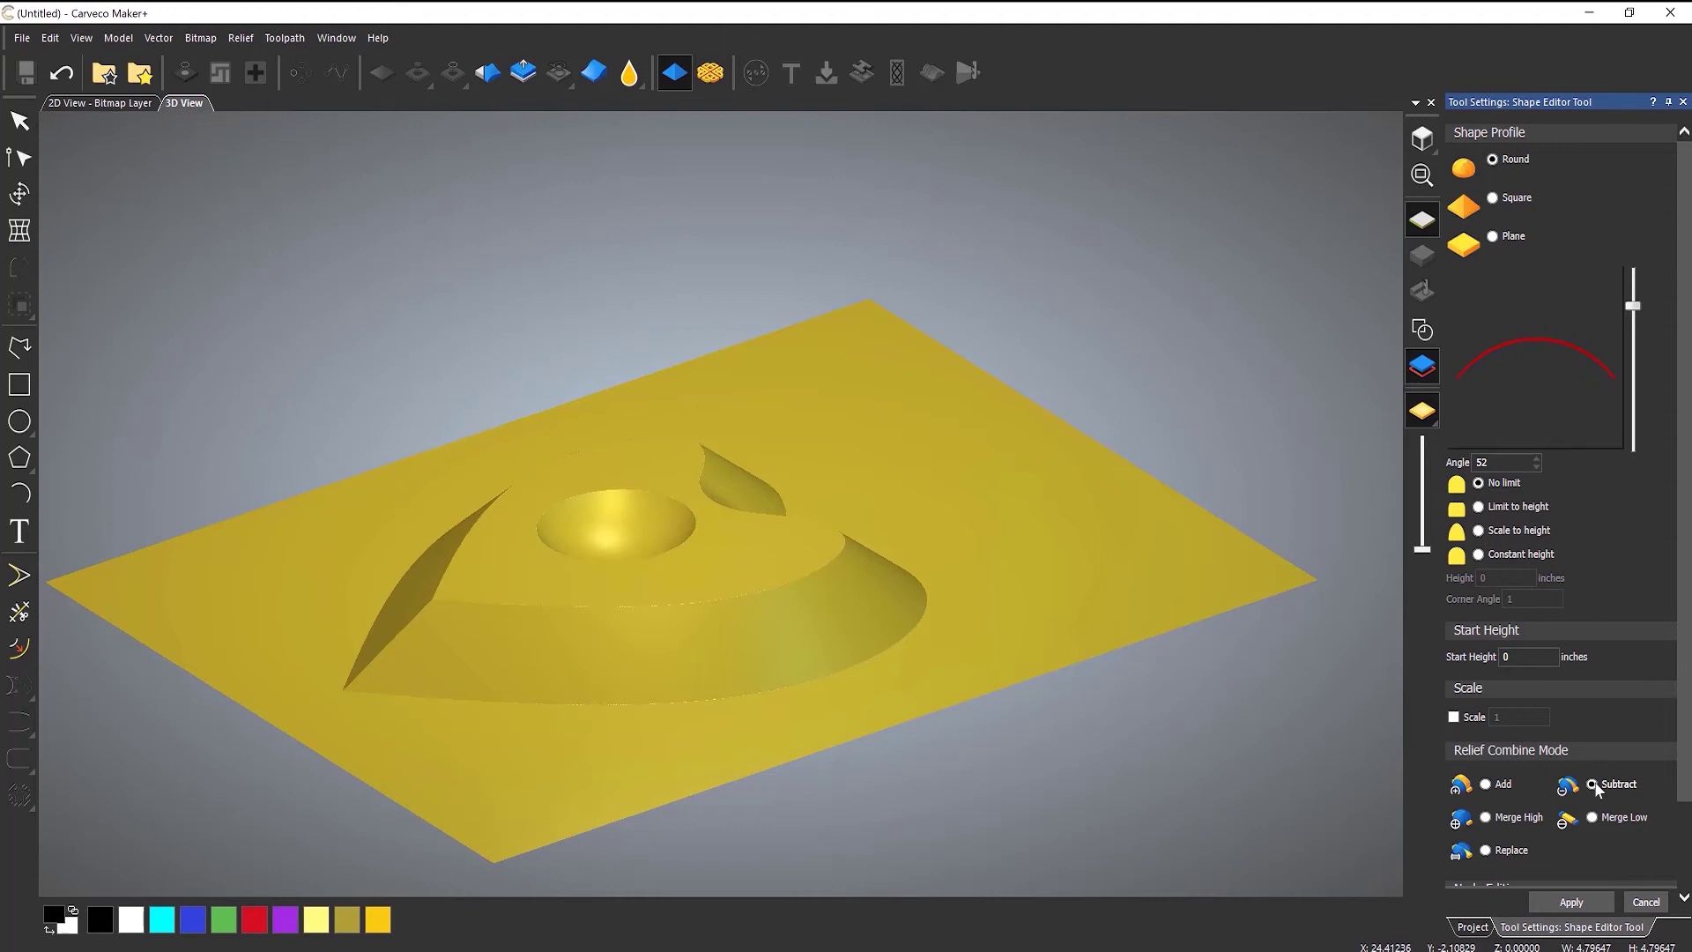
{"action": "mouse_move", "coordinate": [749, 546]}
{"action": "left_mouse_down"}
{"action": "mouse_move", "coordinate": [706, 825]}
{"action": "mouse_move", "coordinate": [715, 618]}
{"action": "left_mouse_up"}
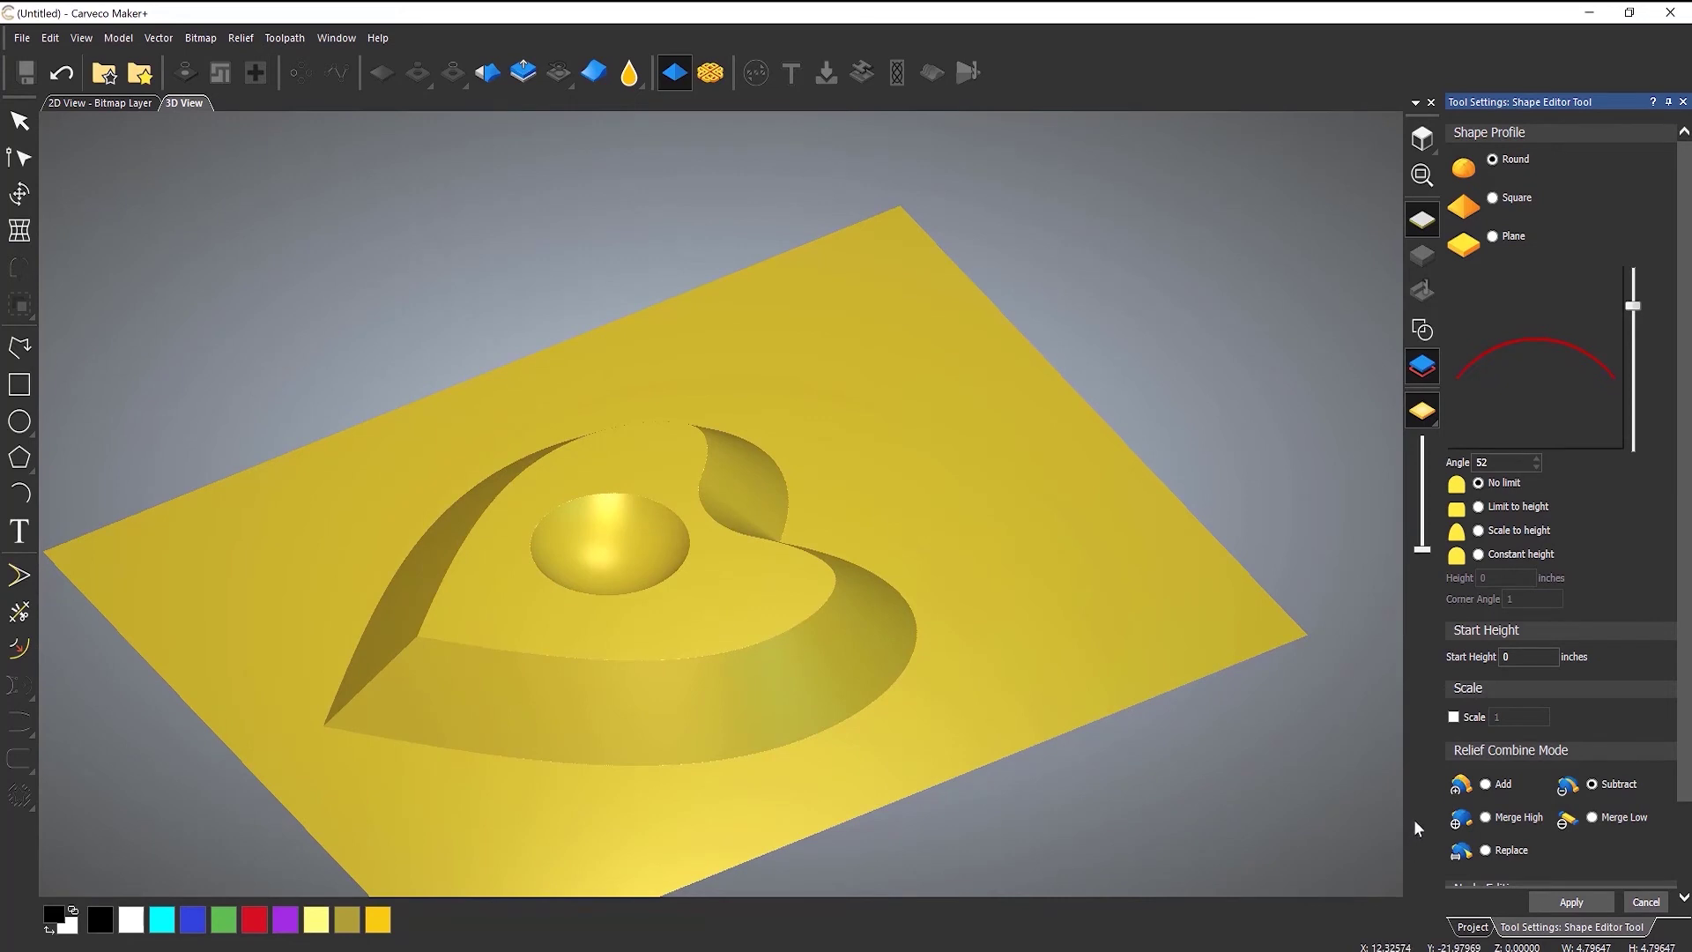
{"action": "left_click", "coordinate": [1487, 785]}
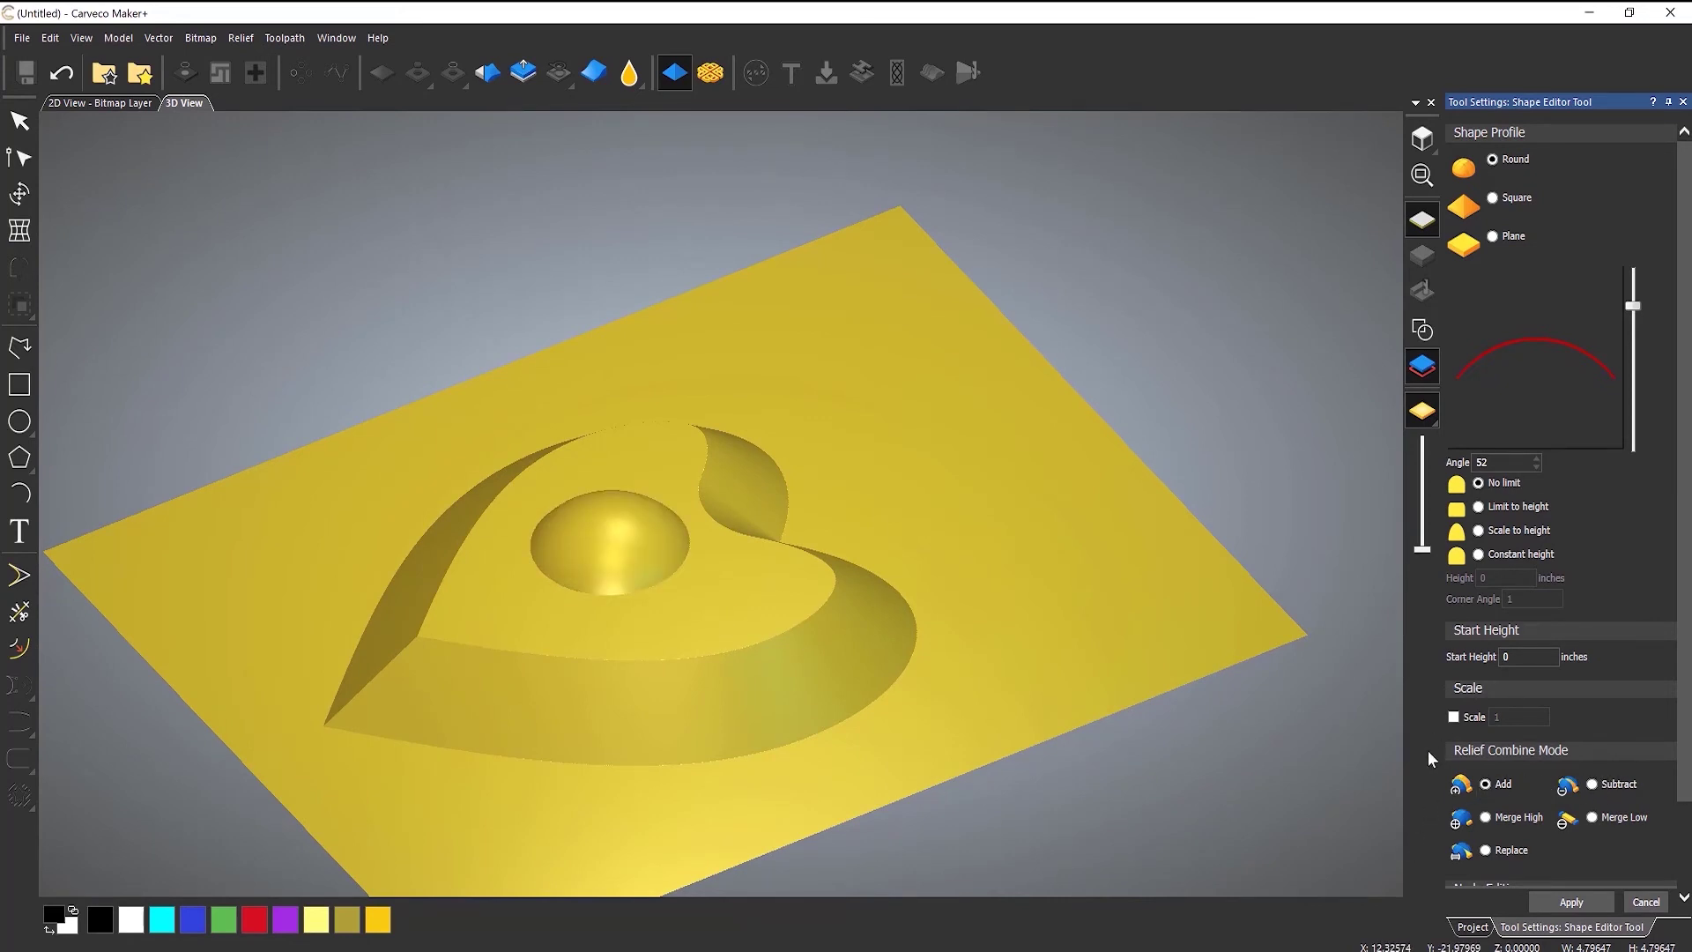
{"action": "left_click", "coordinate": [1582, 907]}
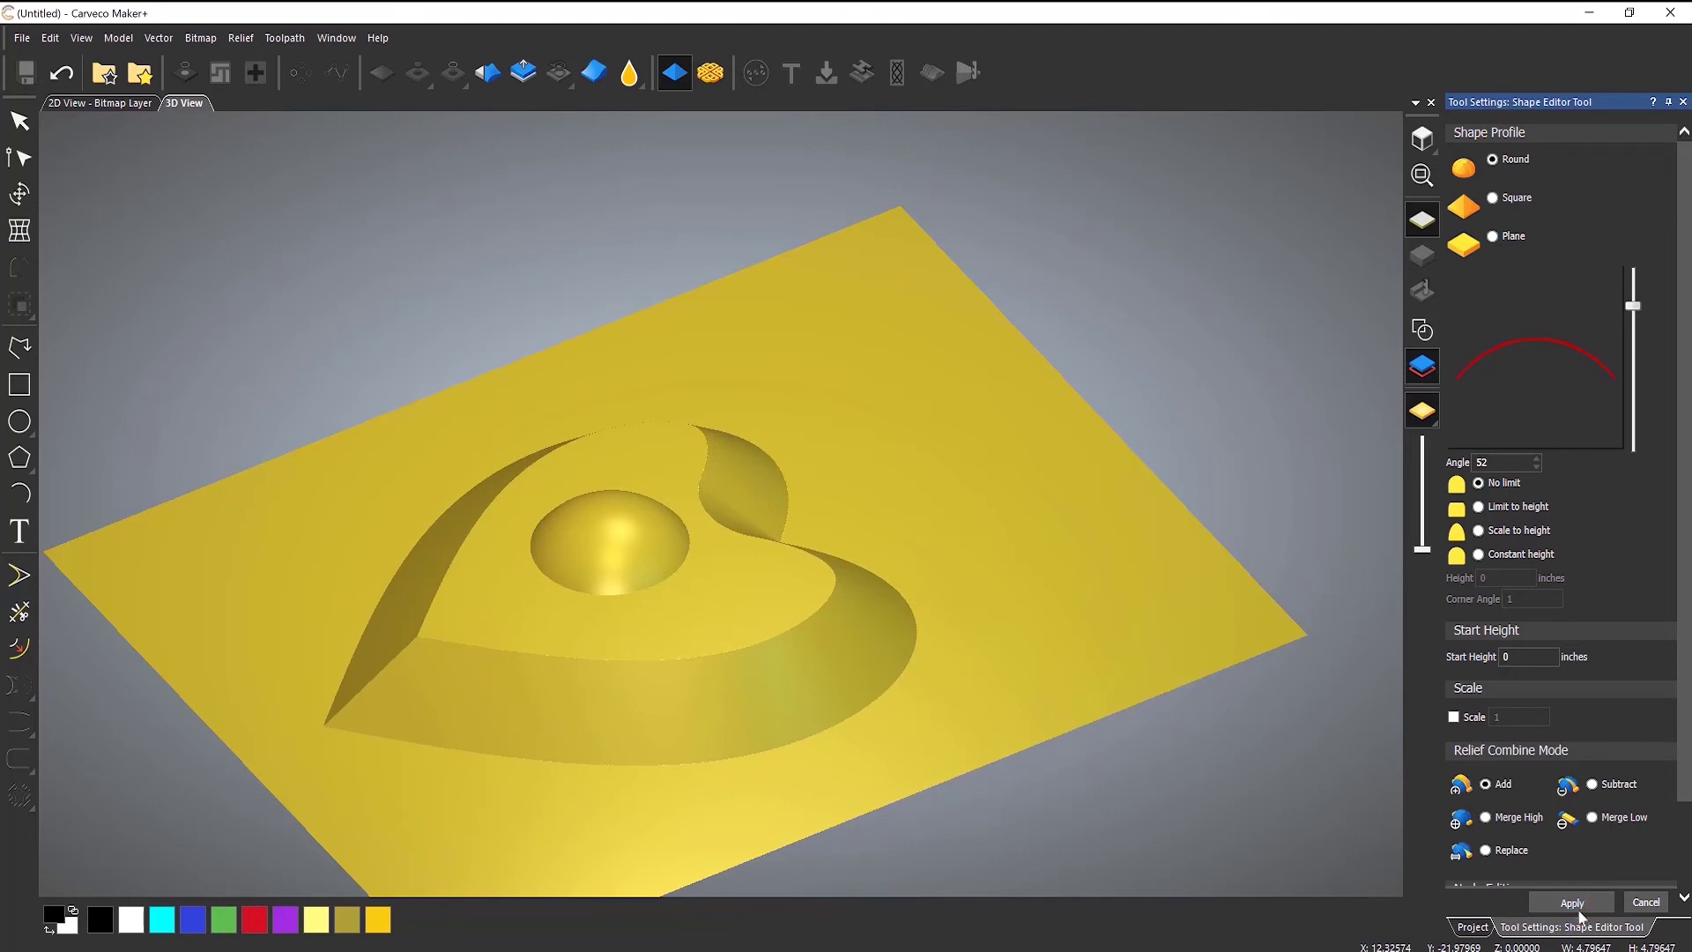
{"action": "left_click", "coordinate": [1683, 102]}
{"action": "mouse_move", "coordinate": [703, 578]}
{"action": "left_mouse_down"}
{"action": "mouse_move", "coordinate": [691, 807]}
{"action": "mouse_move", "coordinate": [748, 420]}
{"action": "mouse_move", "coordinate": [738, 575]}
{"action": "mouse_move", "coordinate": [688, 648]}
{"action": "left_mouse_up"}
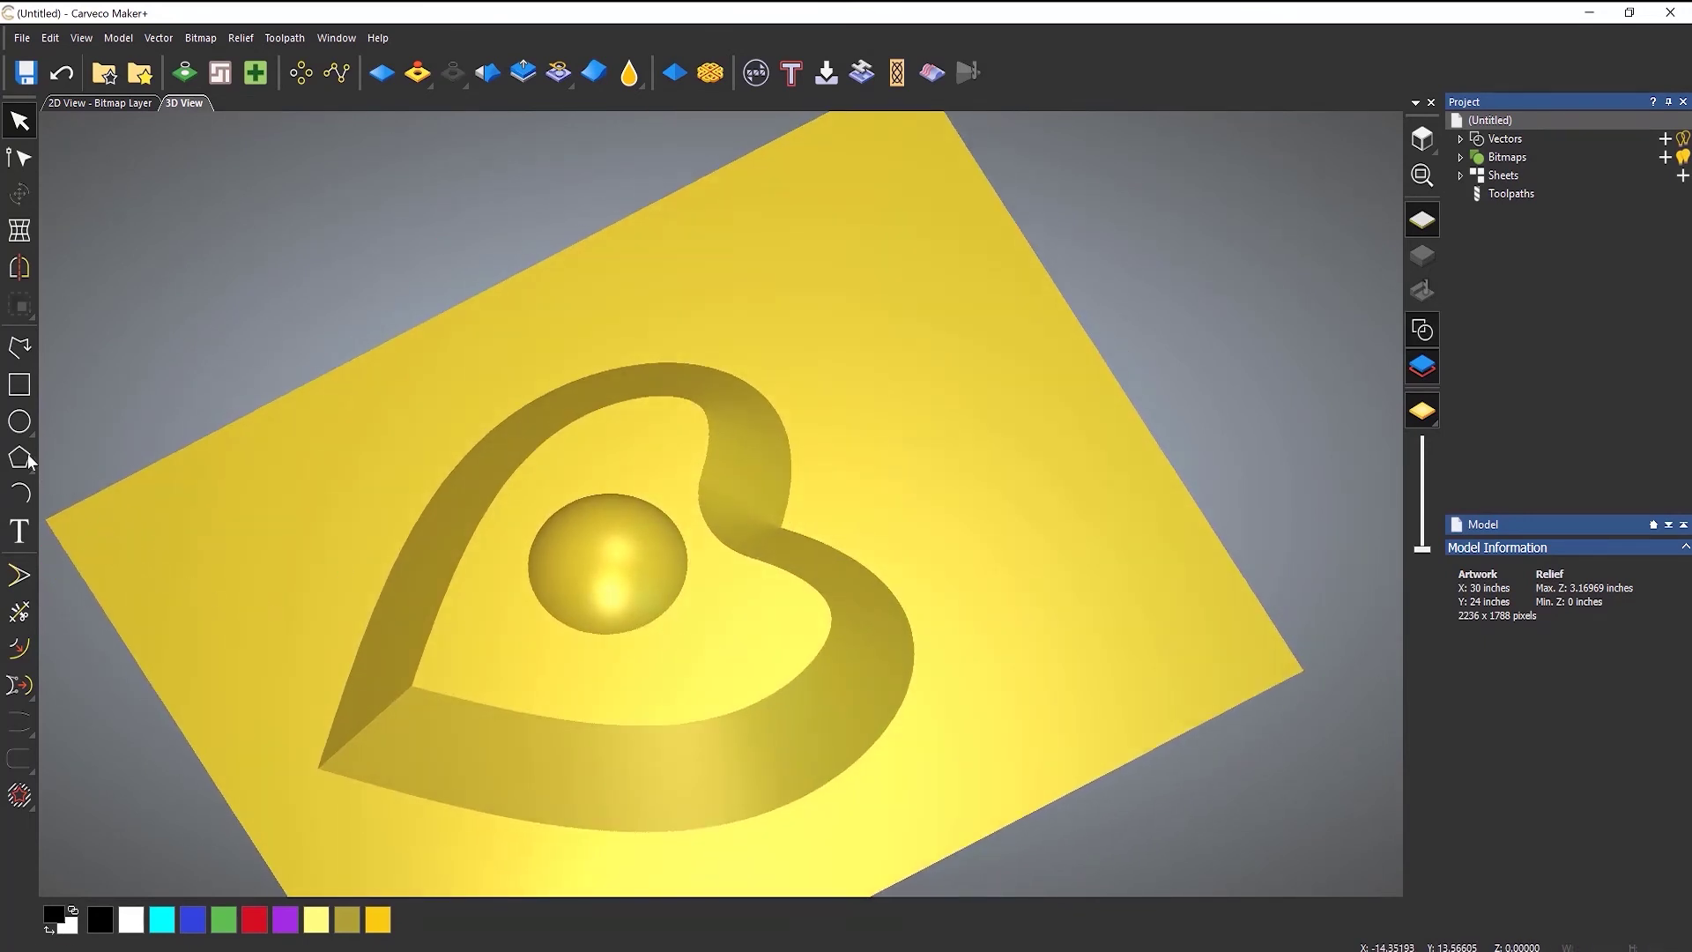
- Draw a long rectangle diagonally across the heart
{"action": "left_click", "coordinate": [19, 384]}
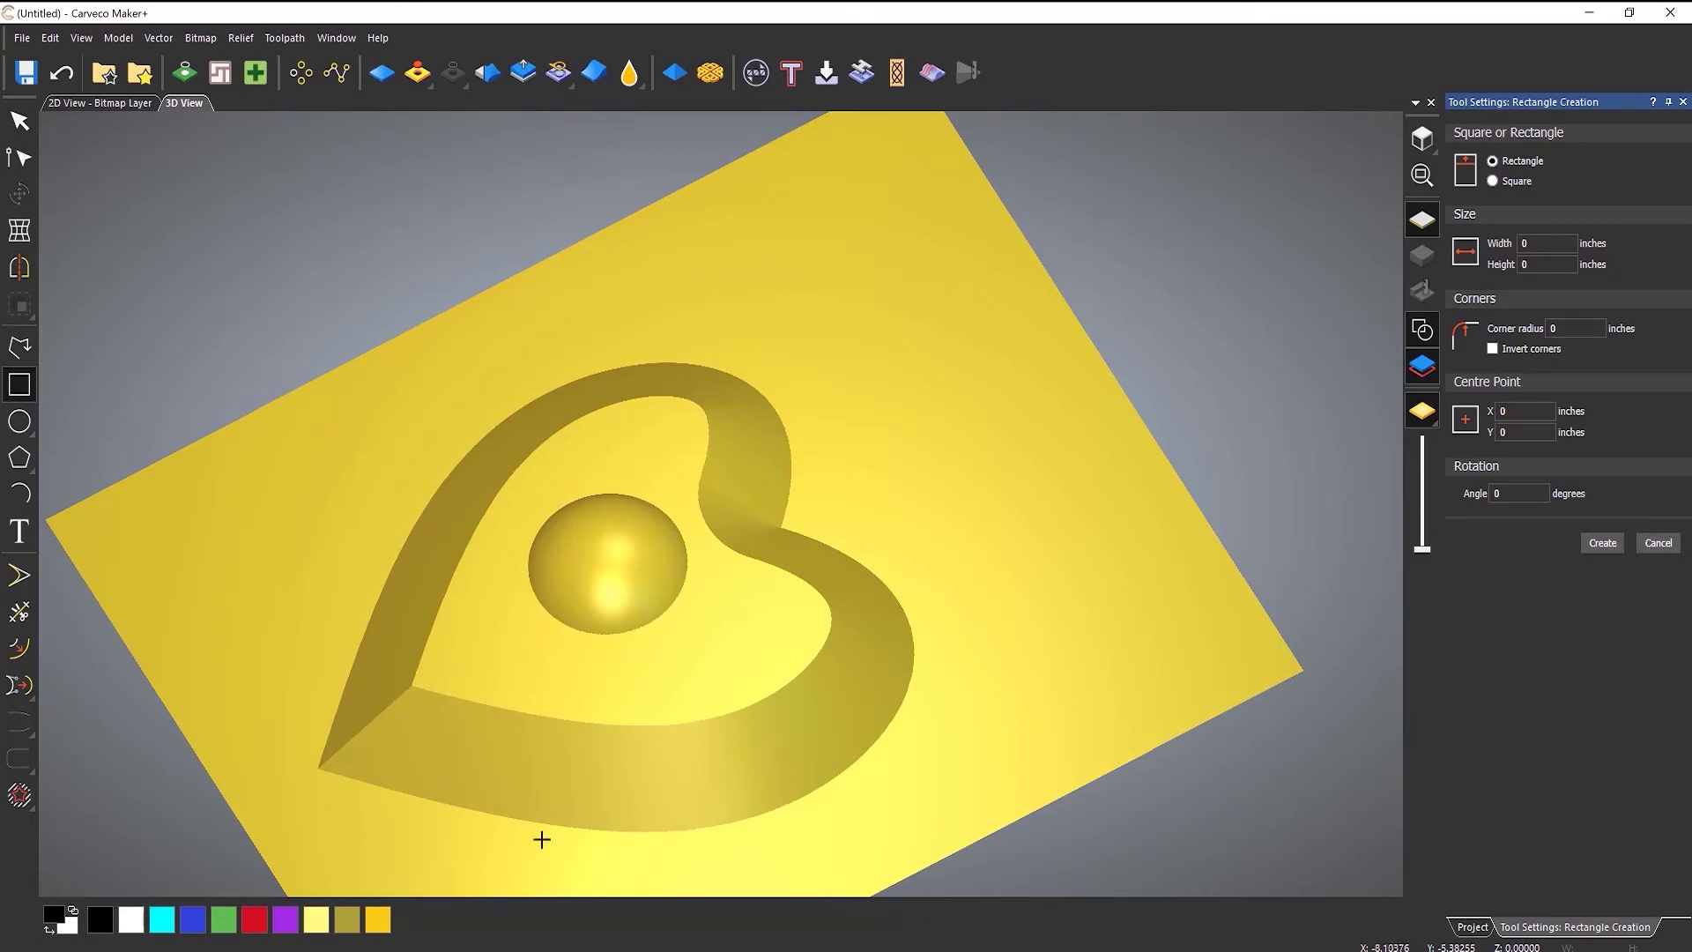
{"action": "left_click_drag", "start_coordinate": [529, 847], "coordinate": [1045, 475]}
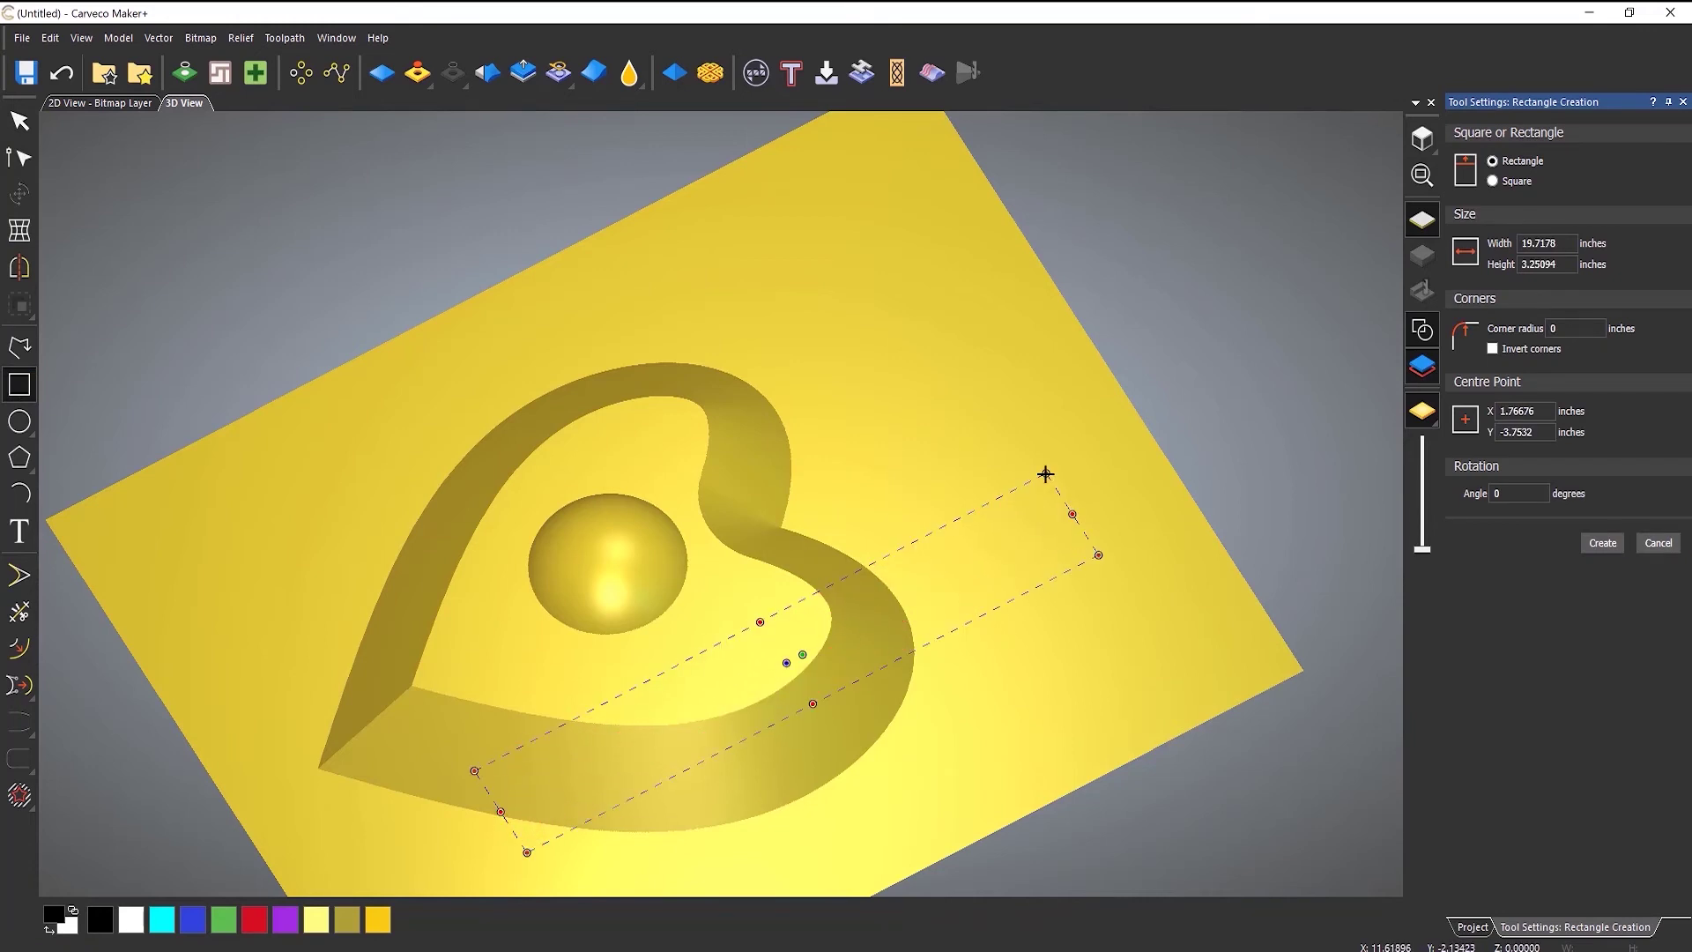
{"action": "key", "text": "Escape"}
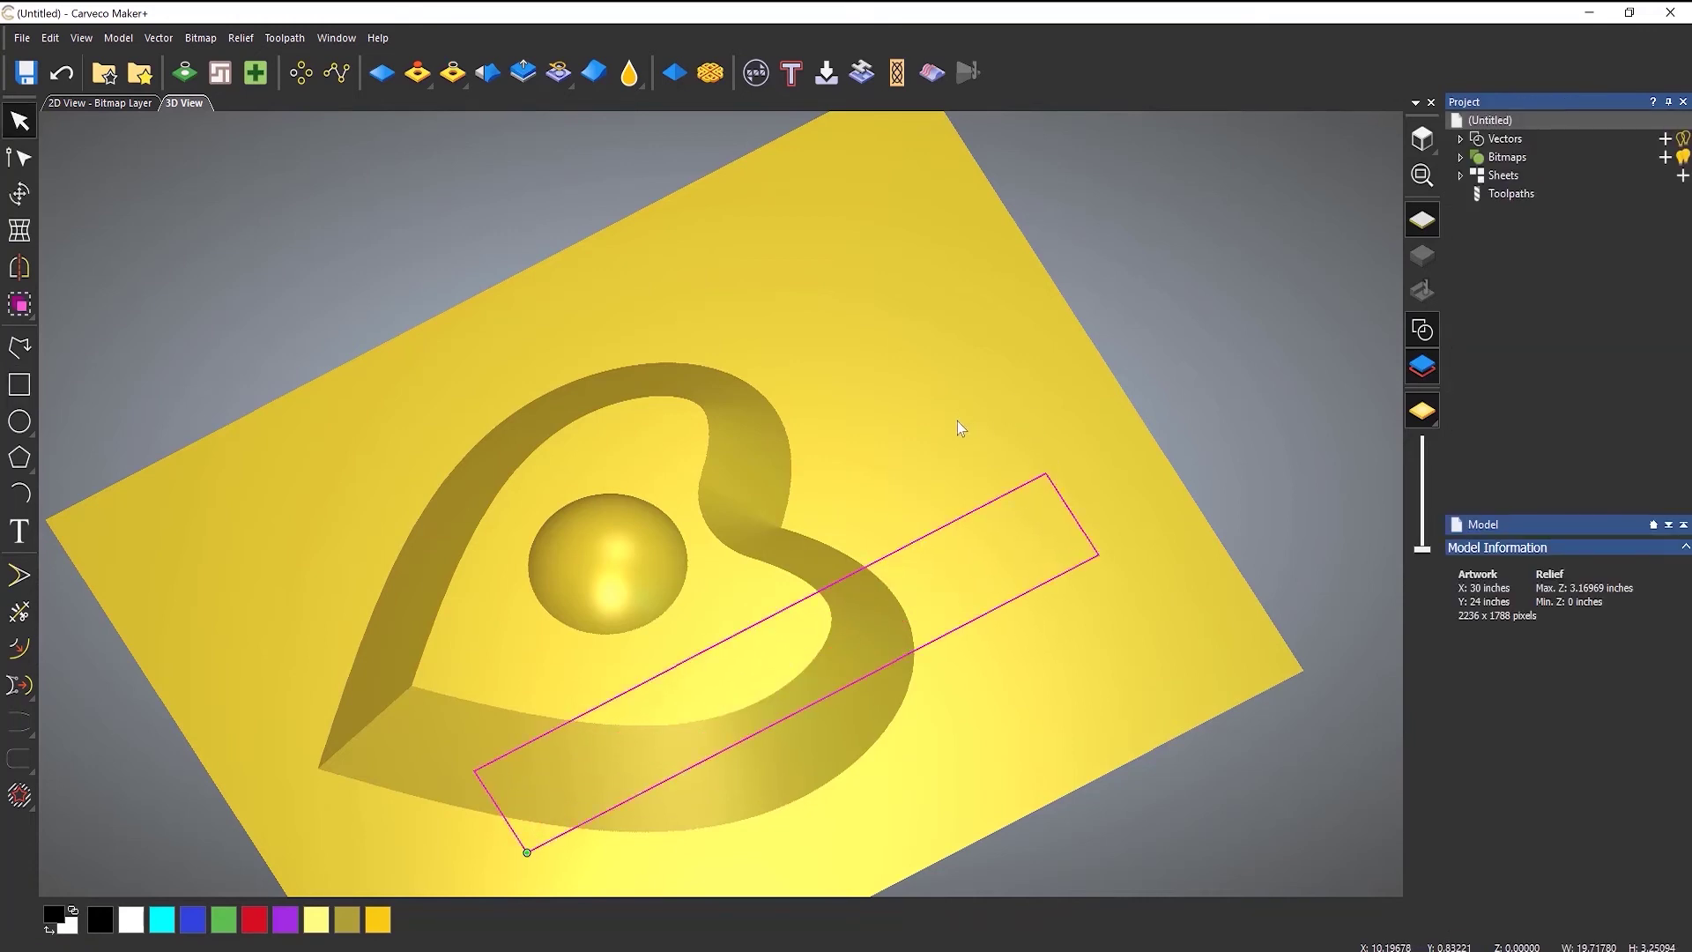
- Preview the rectangle as a 45° Square-profile bar added onto the heart
{"action": "left_click", "coordinate": [684, 70]}
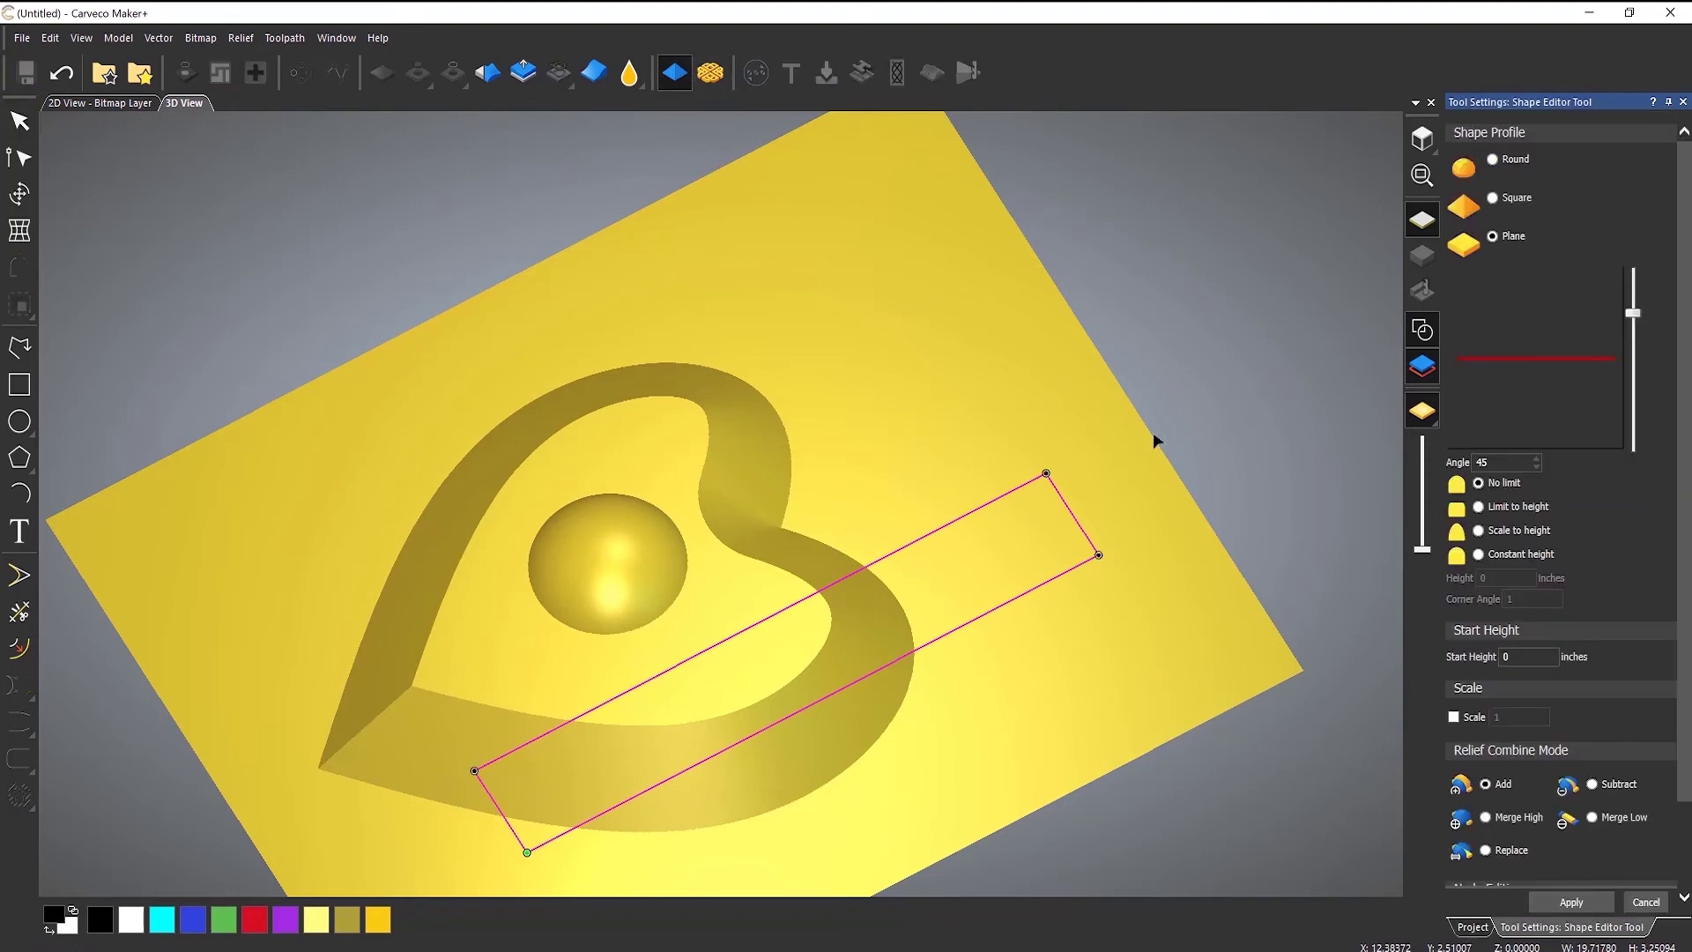
{"action": "left_click", "coordinate": [1493, 198]}
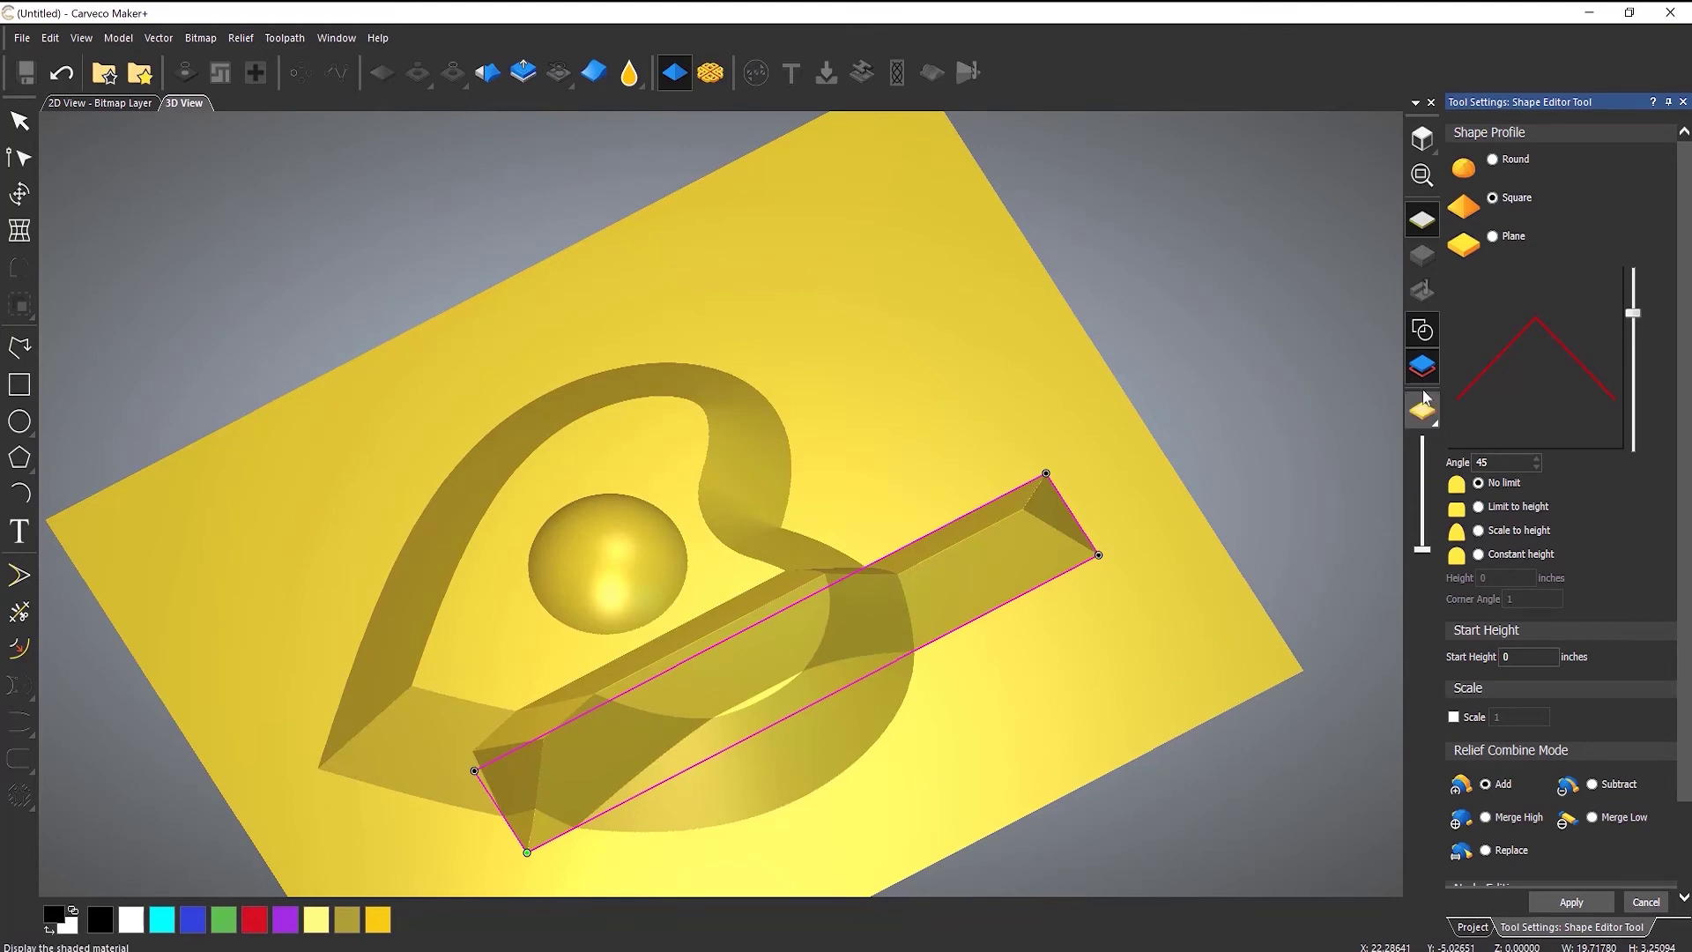
{"action": "left_click", "coordinate": [1419, 343]}
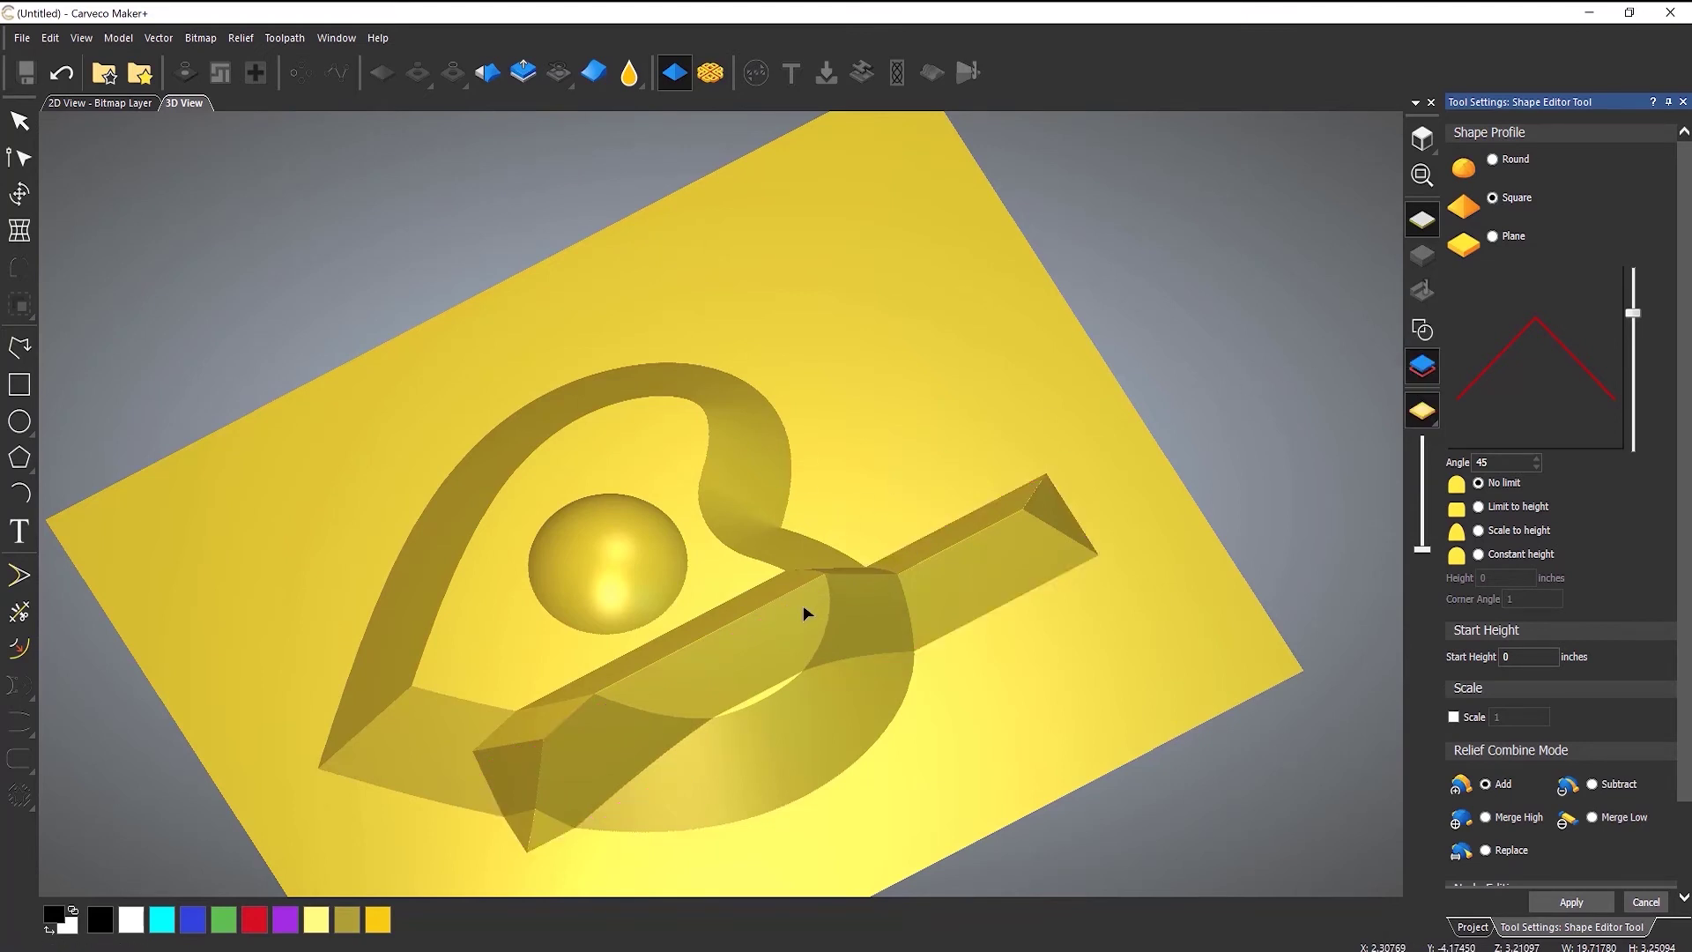
{"action": "mouse_move", "coordinate": [816, 601]}
{"action": "left_mouse_down"}
{"action": "mouse_move", "coordinate": [841, 464]}
{"action": "mouse_move", "coordinate": [943, 305]}
{"action": "mouse_move", "coordinate": [835, 621]}
{"action": "left_mouse_up"}
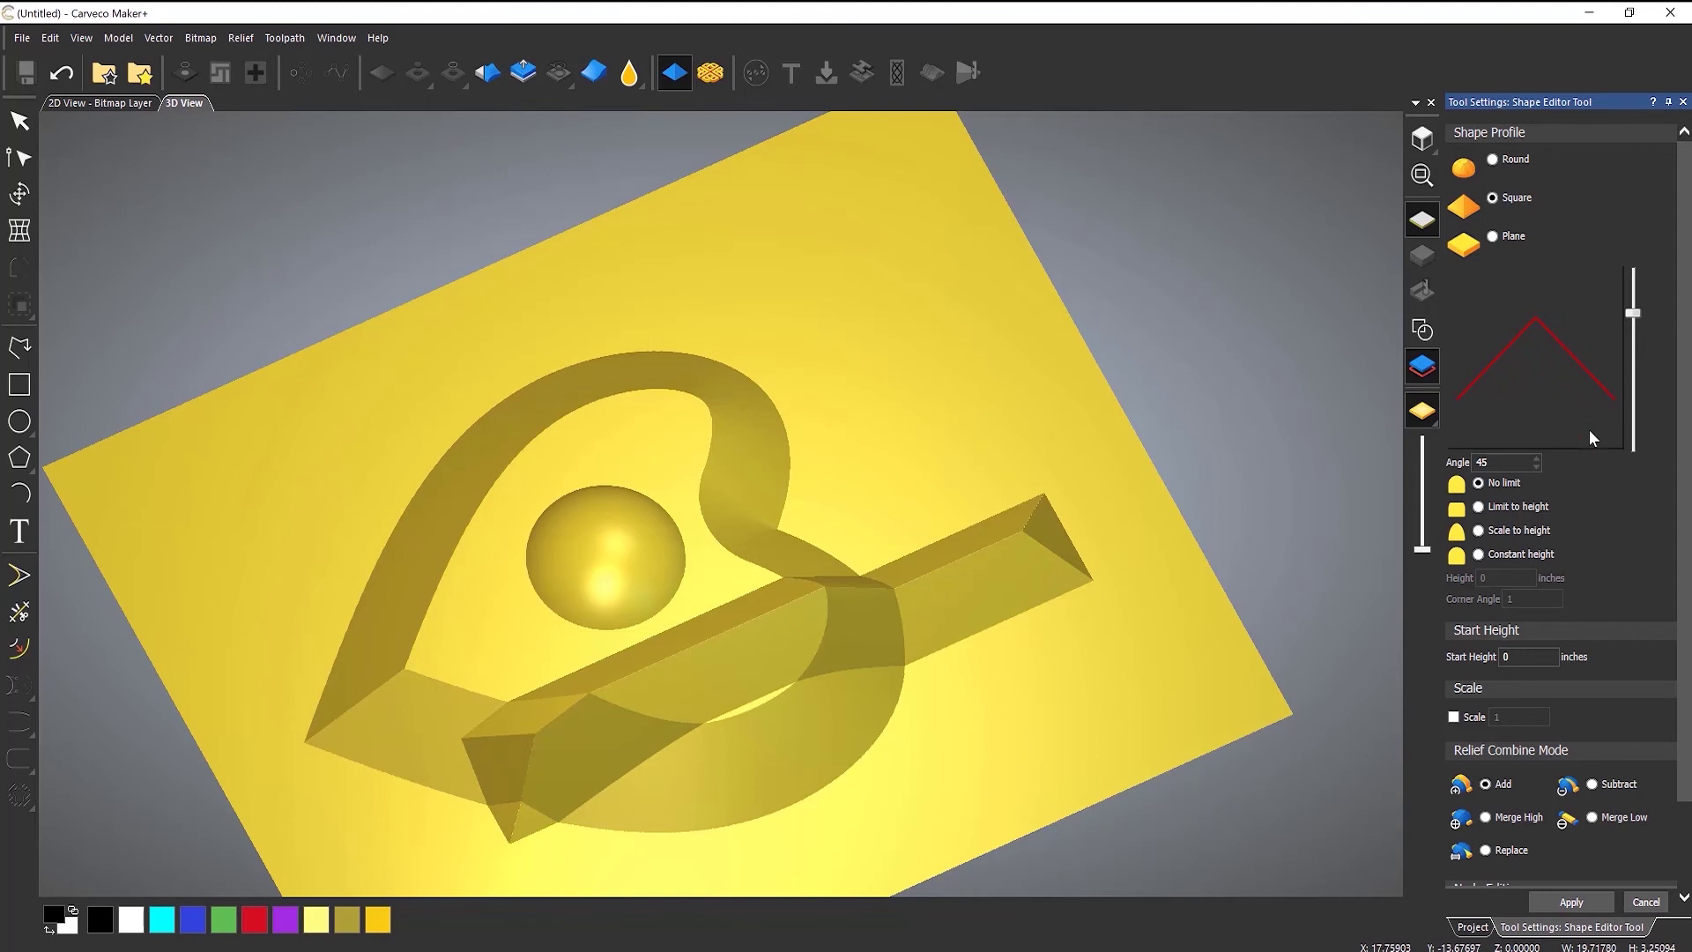
- Set the bar's combine mode to Merge High so only its higher surface shows
{"action": "left_click", "coordinate": [1490, 821]}
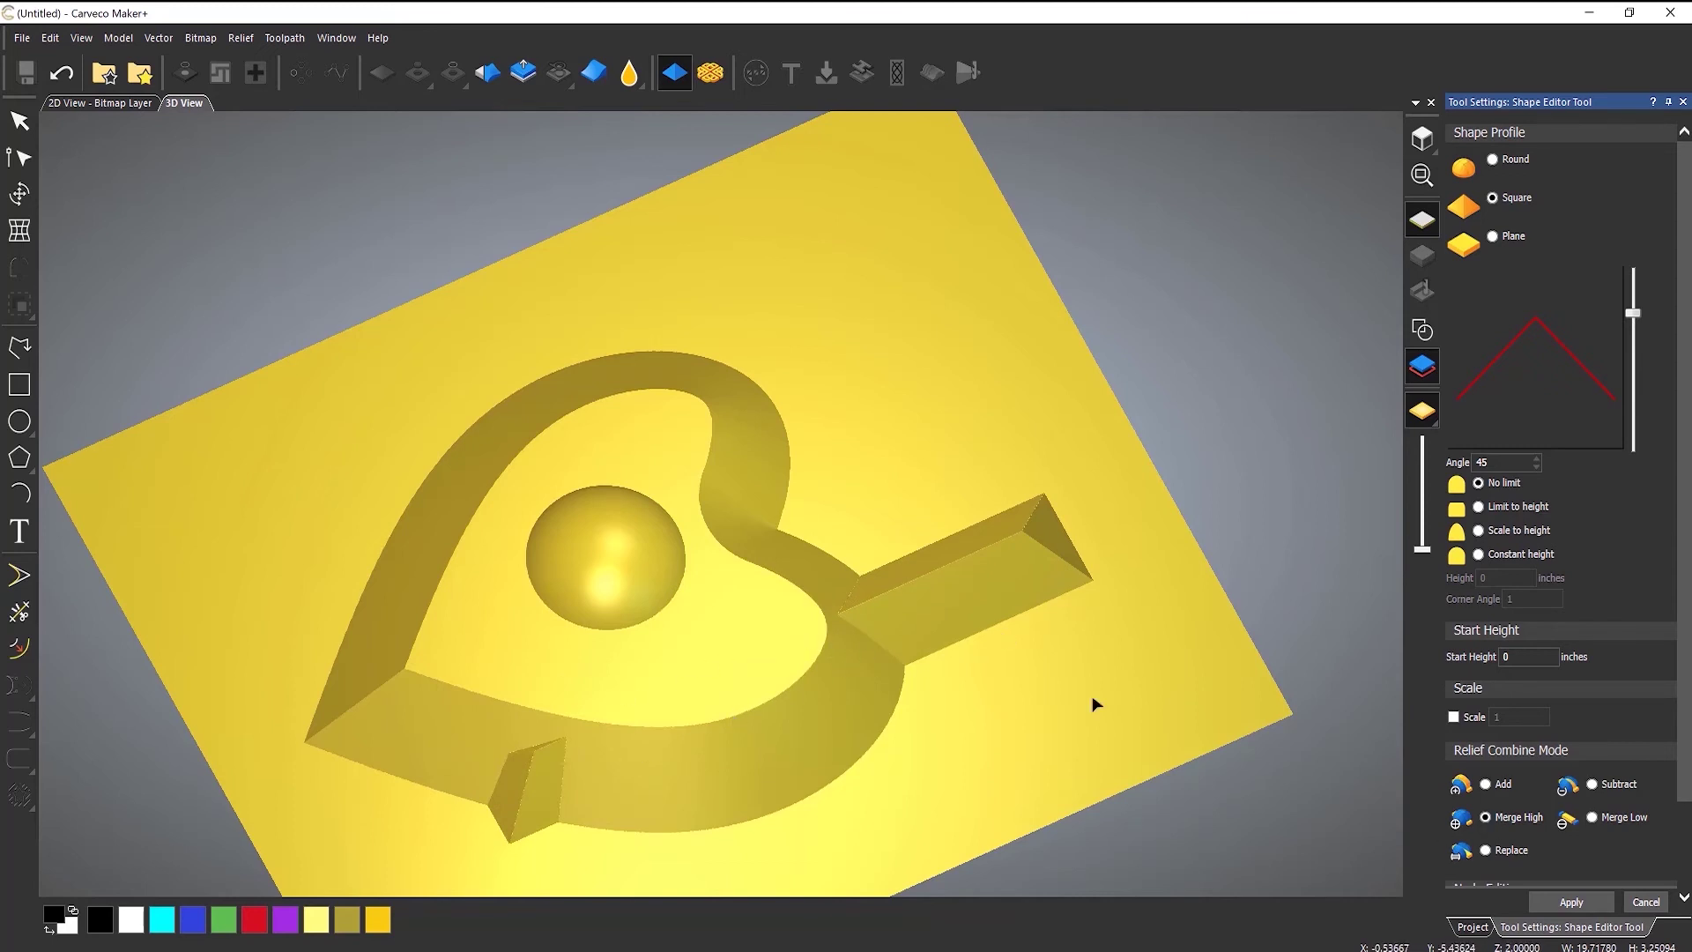
{"action": "mouse_move", "coordinate": [728, 649]}
{"action": "left_mouse_down"}
{"action": "mouse_move", "coordinate": [837, 453]}
{"action": "mouse_move", "coordinate": [815, 428]}
{"action": "mouse_move", "coordinate": [775, 621]}
{"action": "left_mouse_up"}
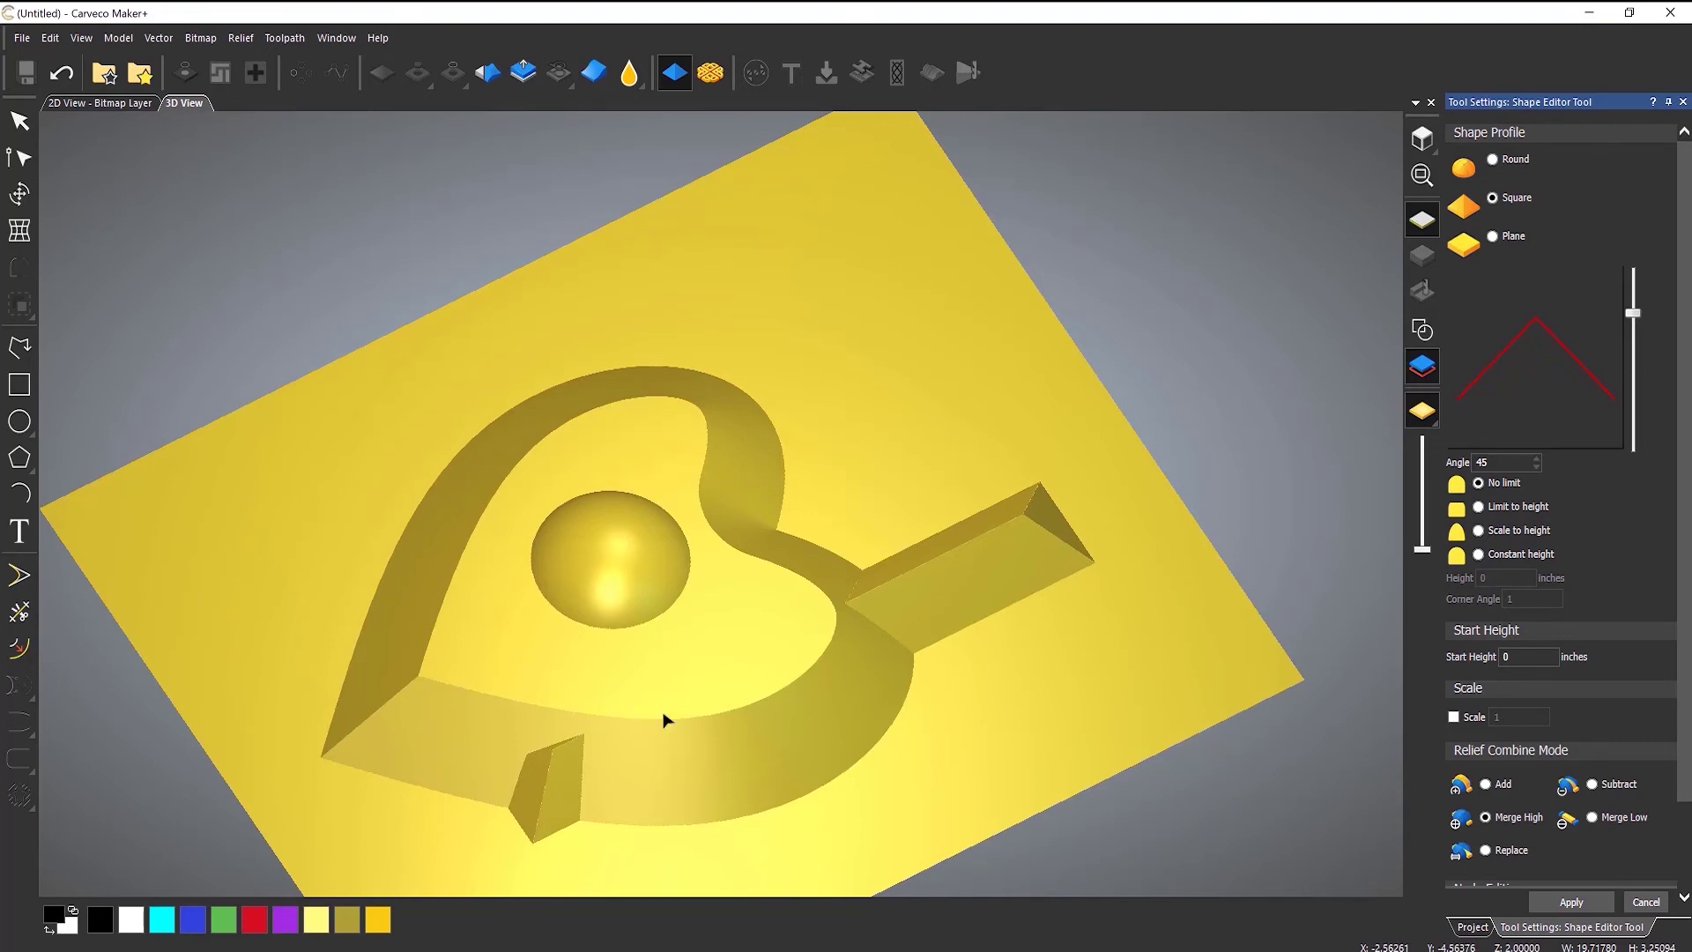
- Try bar start heights of 0.5 and then 0.75 inches
{"action": "double_click", "coordinate": [1504, 656]}
{"action": "type", "text": "0.5"}
{"action": "key", "text": "Return"}
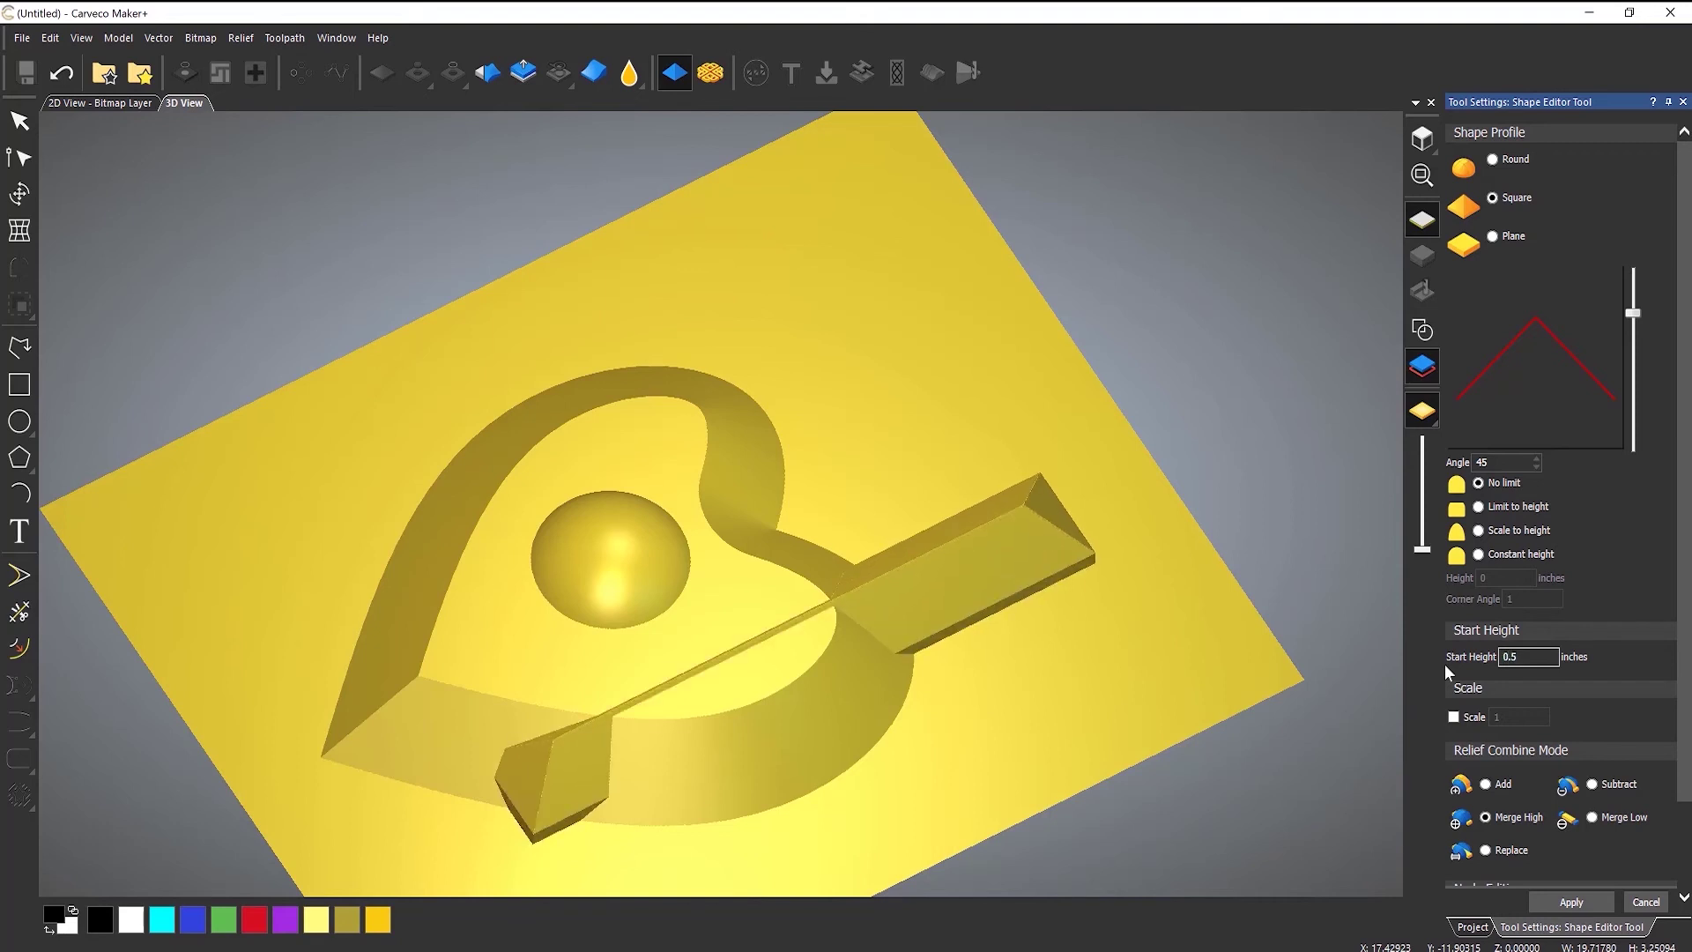
{"action": "key", "text": "BackSpace"}
{"action": "key", "text": "BackSpace"}
{"action": "key", "text": "BackSpace"}
{"action": "type", "text": "0"}
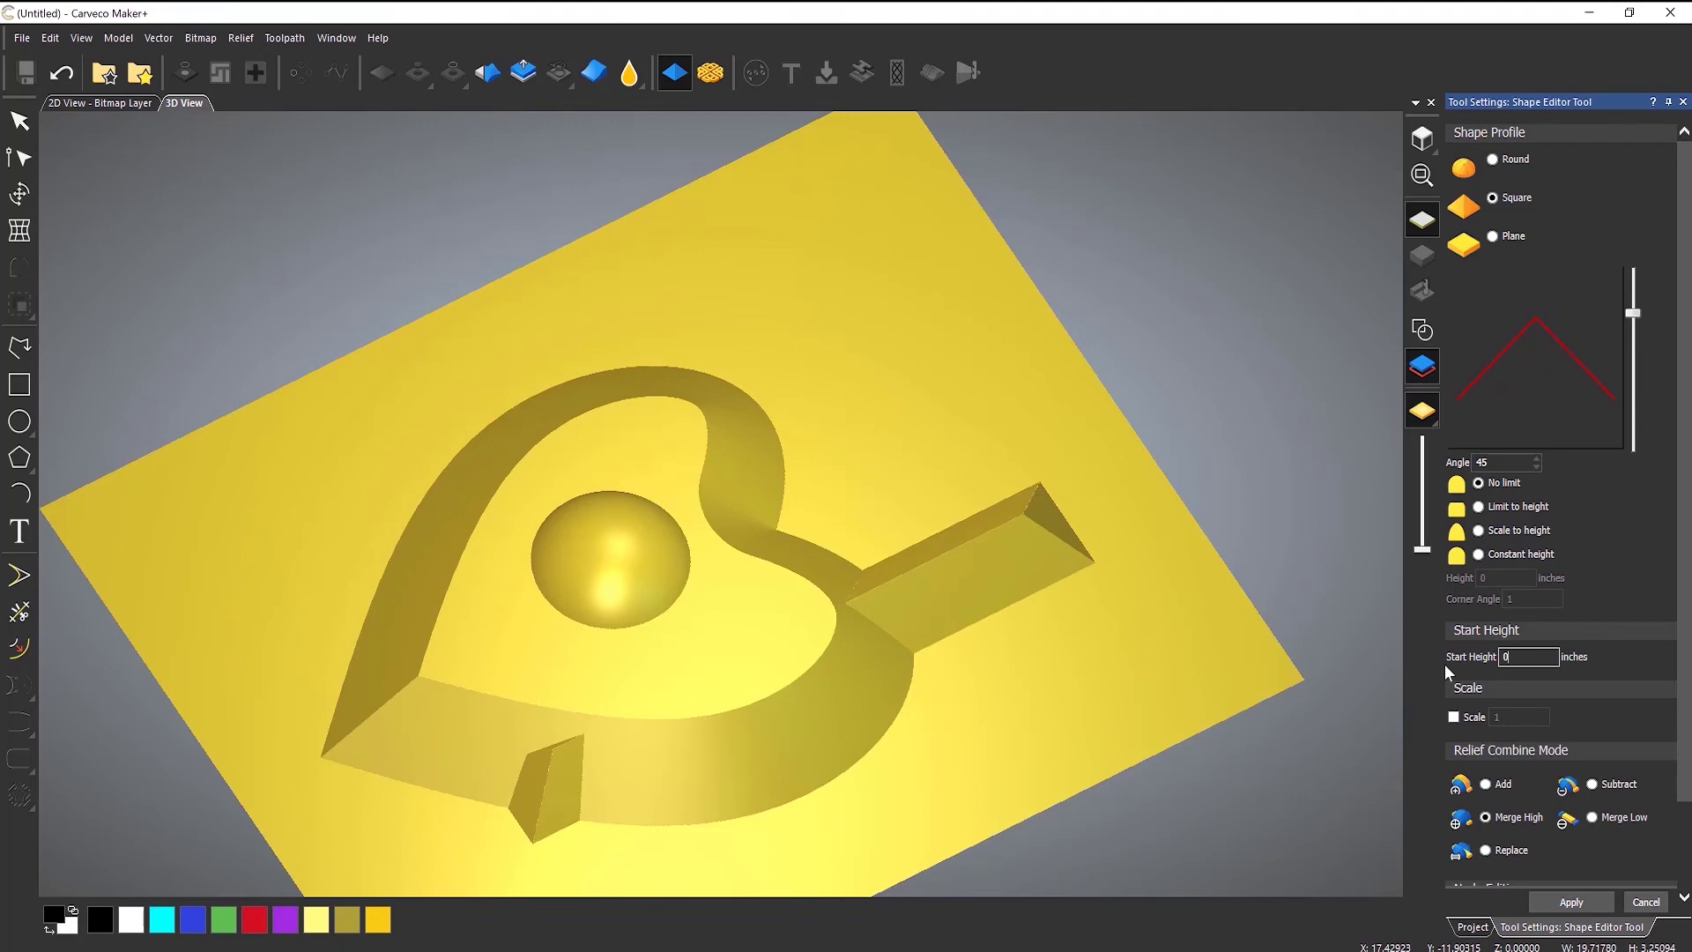
{"action": "type", "text": ".75"}
{"action": "key", "text": "Return"}
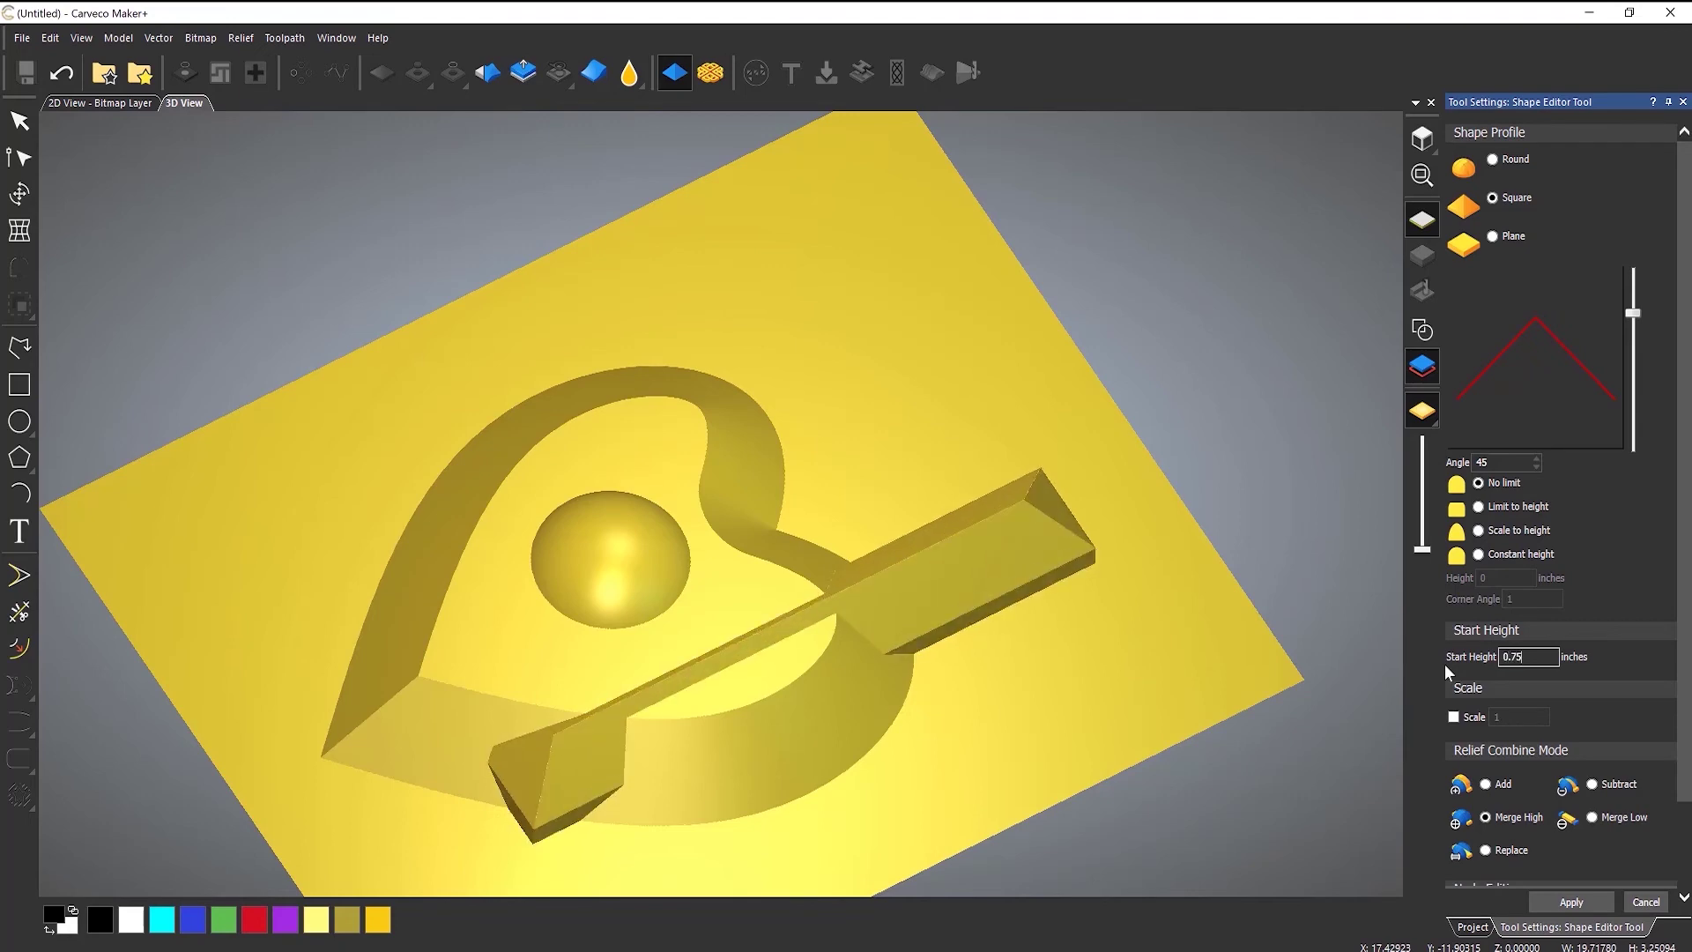
{"action": "left_click_drag", "start_coordinate": [839, 664], "coordinate": [838, 615]}
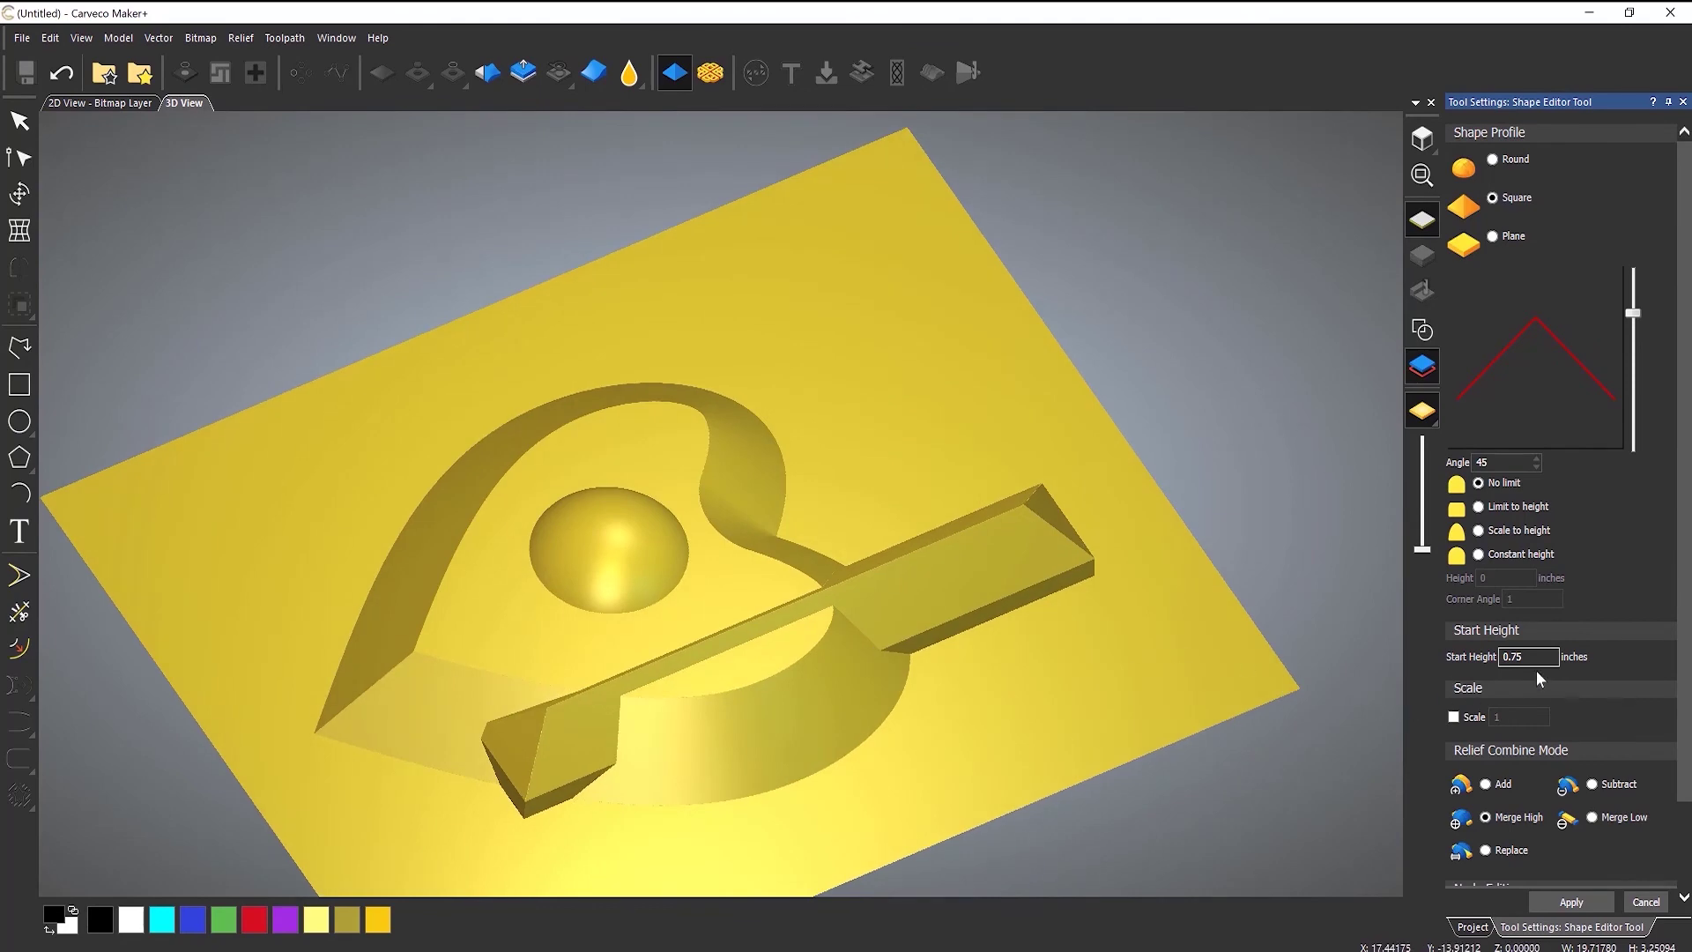
- Set the bar's start height to 2 inches and apply it, reaching 3.62-inch maximum height
{"action": "left_click_drag", "start_coordinate": [1538, 658], "coordinate": [1427, 653]}
{"action": "type", "text": "2"}
{"action": "key", "text": "Return"}
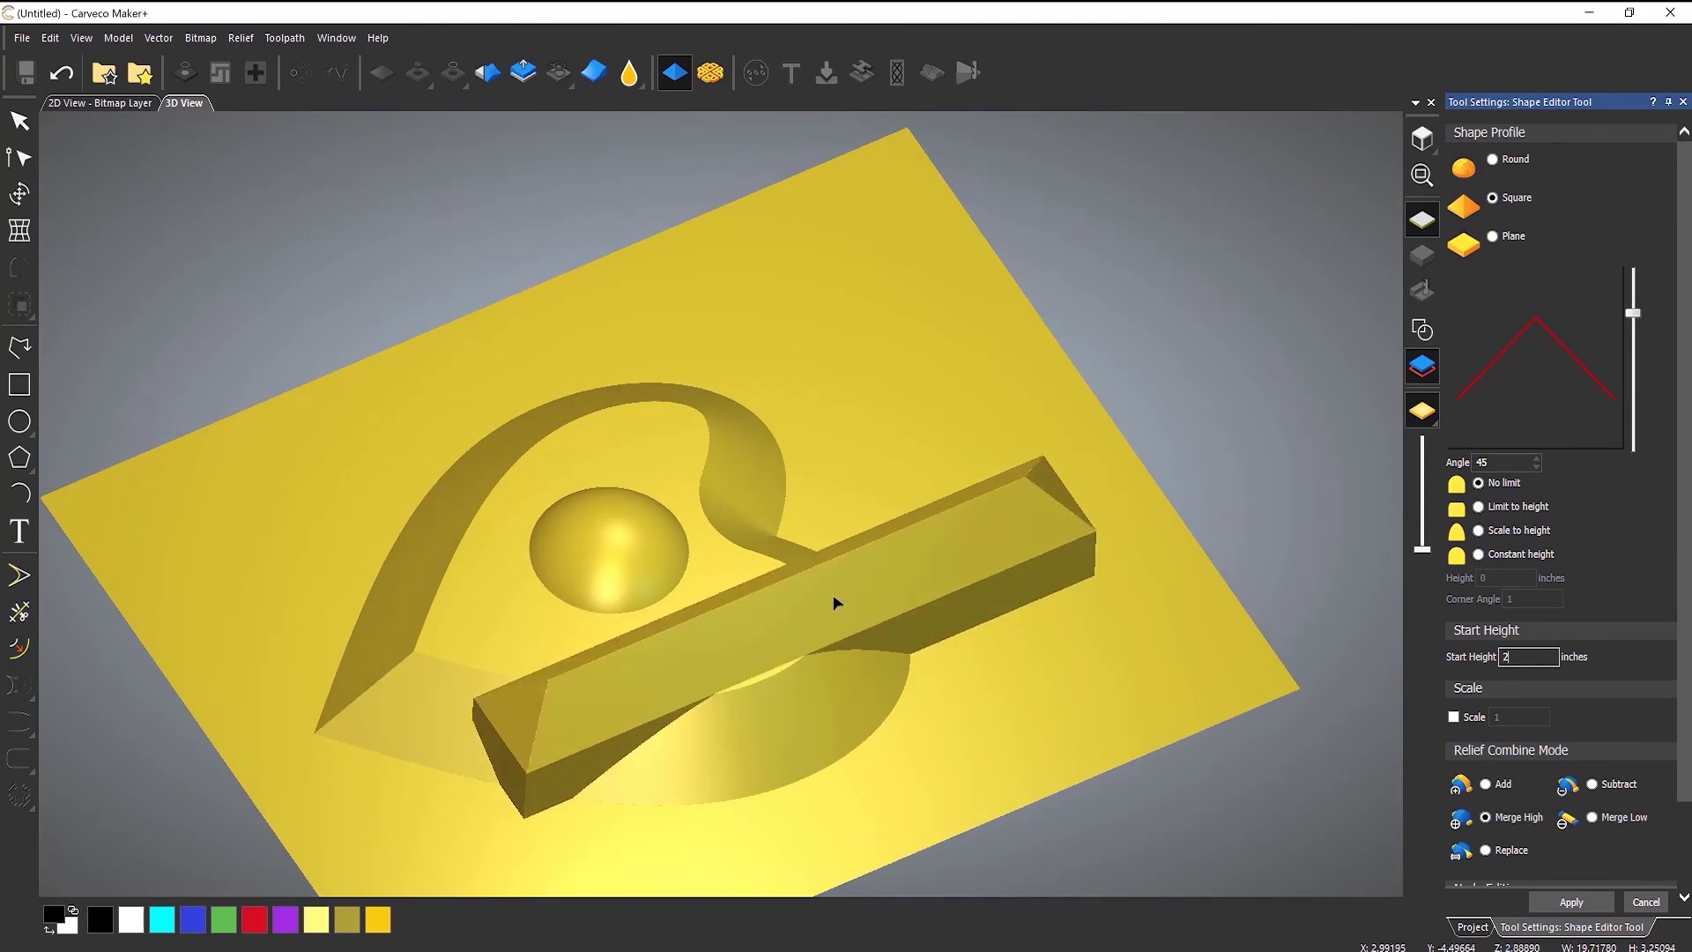
{"action": "mouse_move", "coordinate": [833, 594]}
{"action": "left_mouse_down"}
{"action": "mouse_move", "coordinate": [807, 555]}
{"action": "mouse_move", "coordinate": [872, 608]}
{"action": "left_mouse_up"}
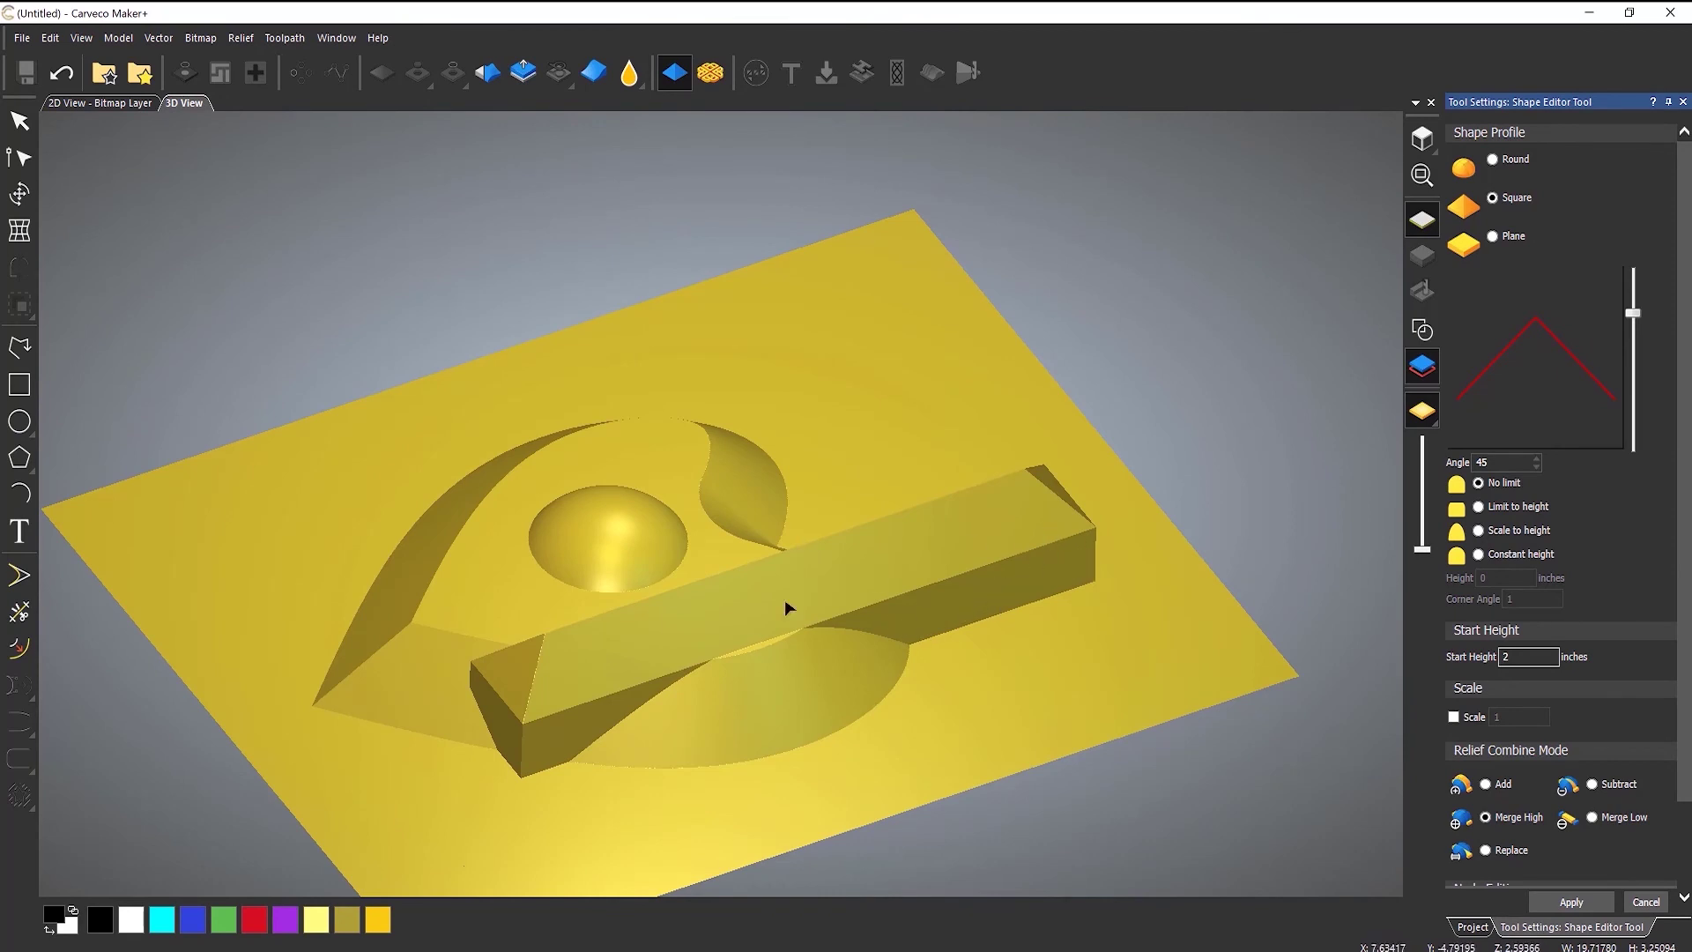
{"action": "mouse_move", "coordinate": [835, 627]}
{"action": "left_mouse_down"}
{"action": "mouse_move", "coordinate": [764, 705]}
{"action": "mouse_move", "coordinate": [784, 753]}
{"action": "mouse_move", "coordinate": [766, 716]}
{"action": "left_mouse_up"}
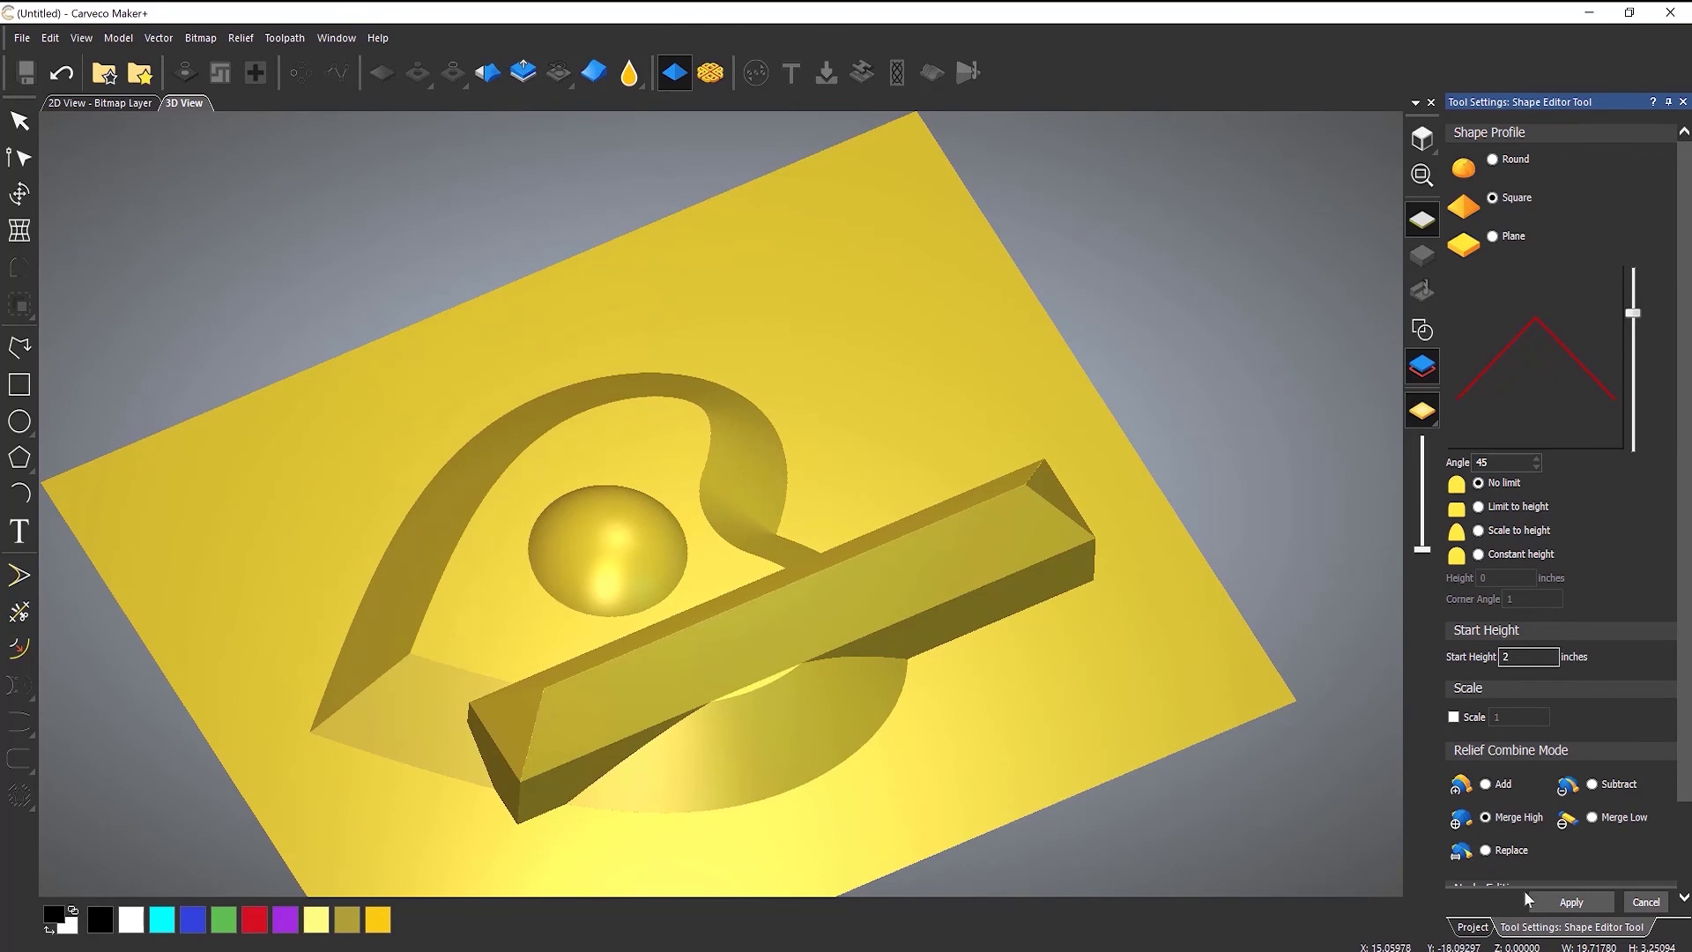
{"action": "left_click", "coordinate": [1556, 902]}
{"action": "left_click", "coordinate": [1646, 903]}
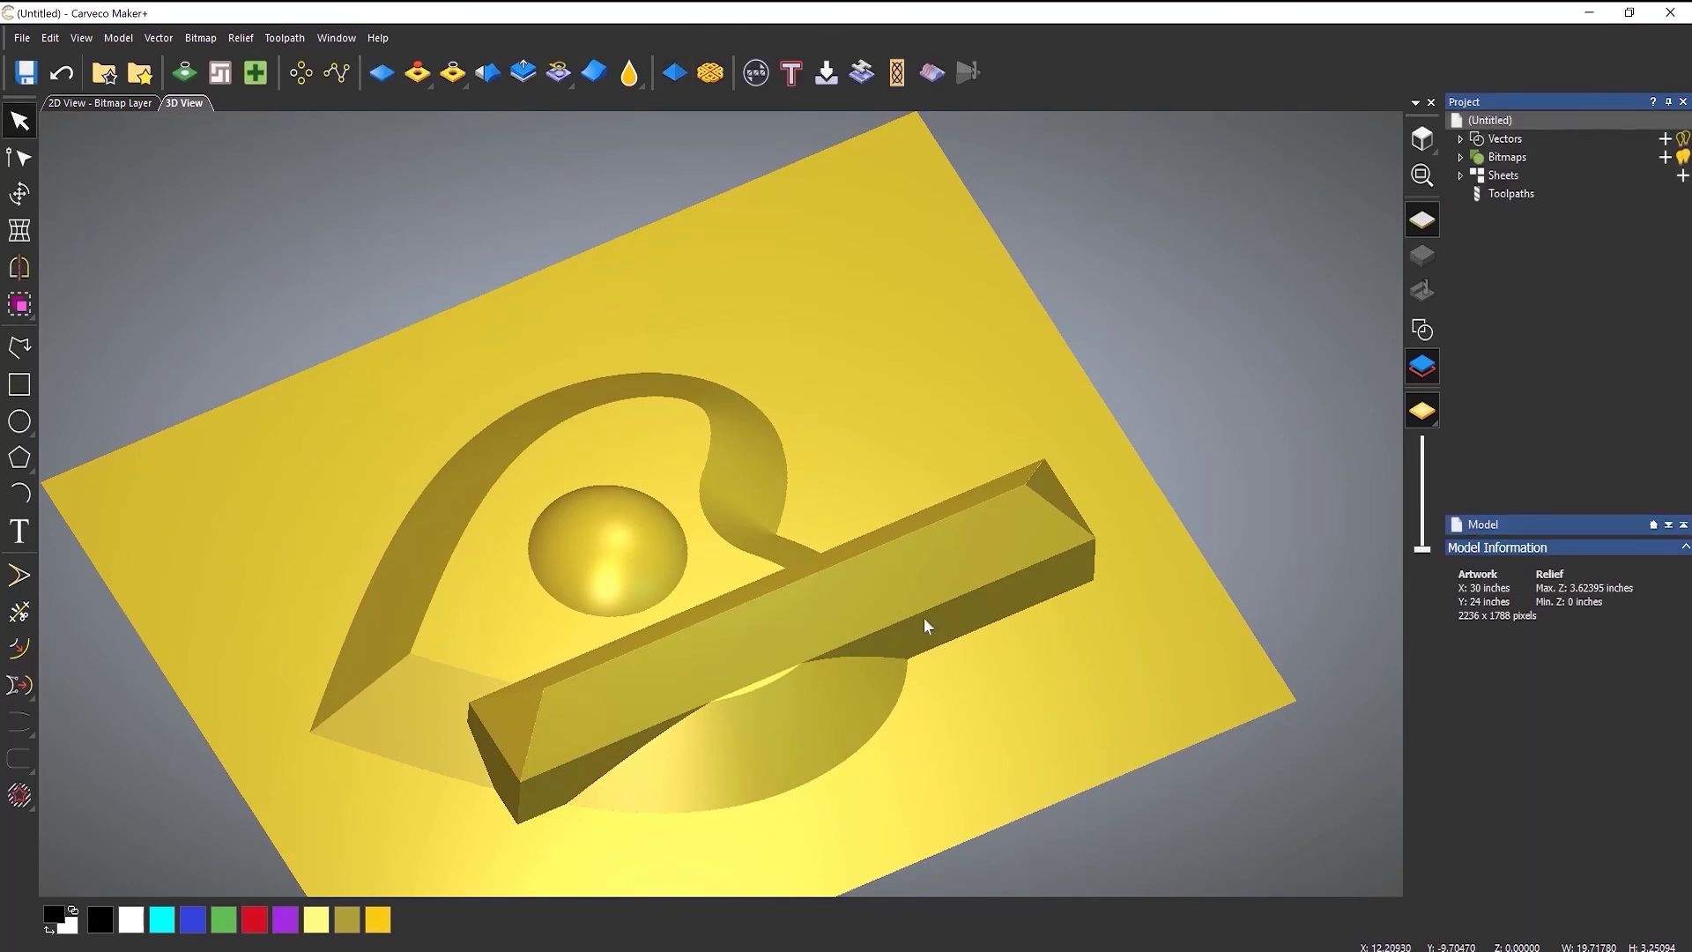
{"action": "mouse_move", "coordinate": [679, 602]}
{"action": "left_mouse_down"}
{"action": "mouse_move", "coordinate": [691, 666]}
{"action": "mouse_move", "coordinate": [692, 622]}
{"action": "left_mouse_up"}
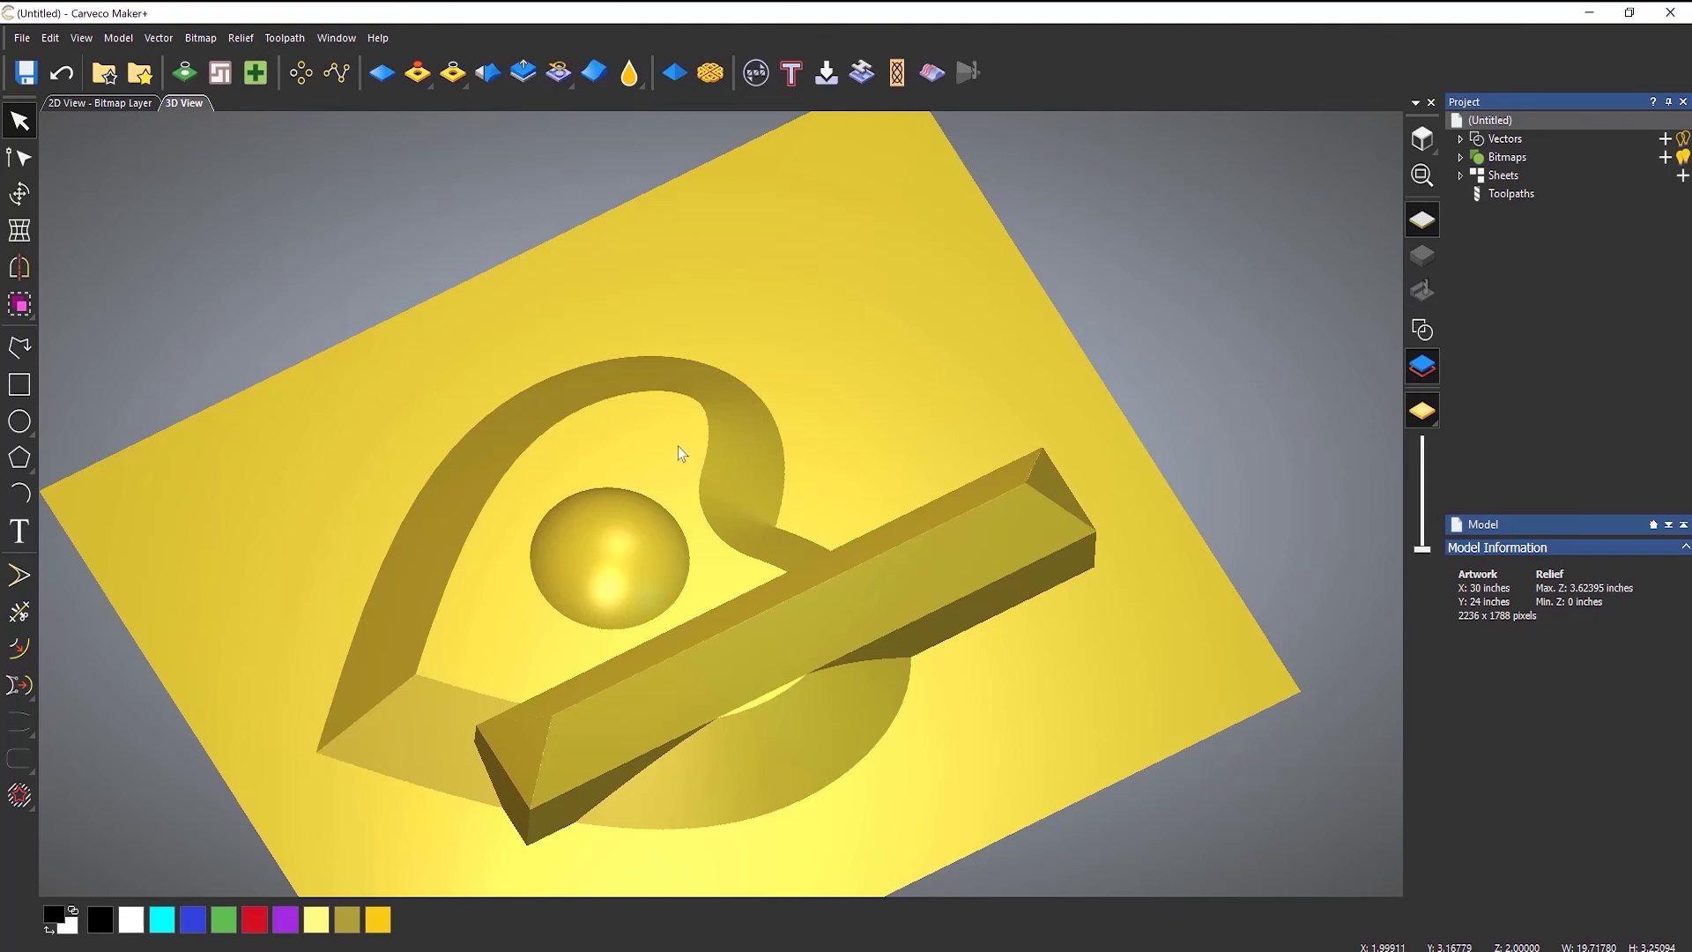
- Undo eight times to remove the bar relief, leaving a 2-inch maximum height
{"action": "left_click", "coordinate": [71, 77]}
{"action": "left_click", "coordinate": [70, 78]}
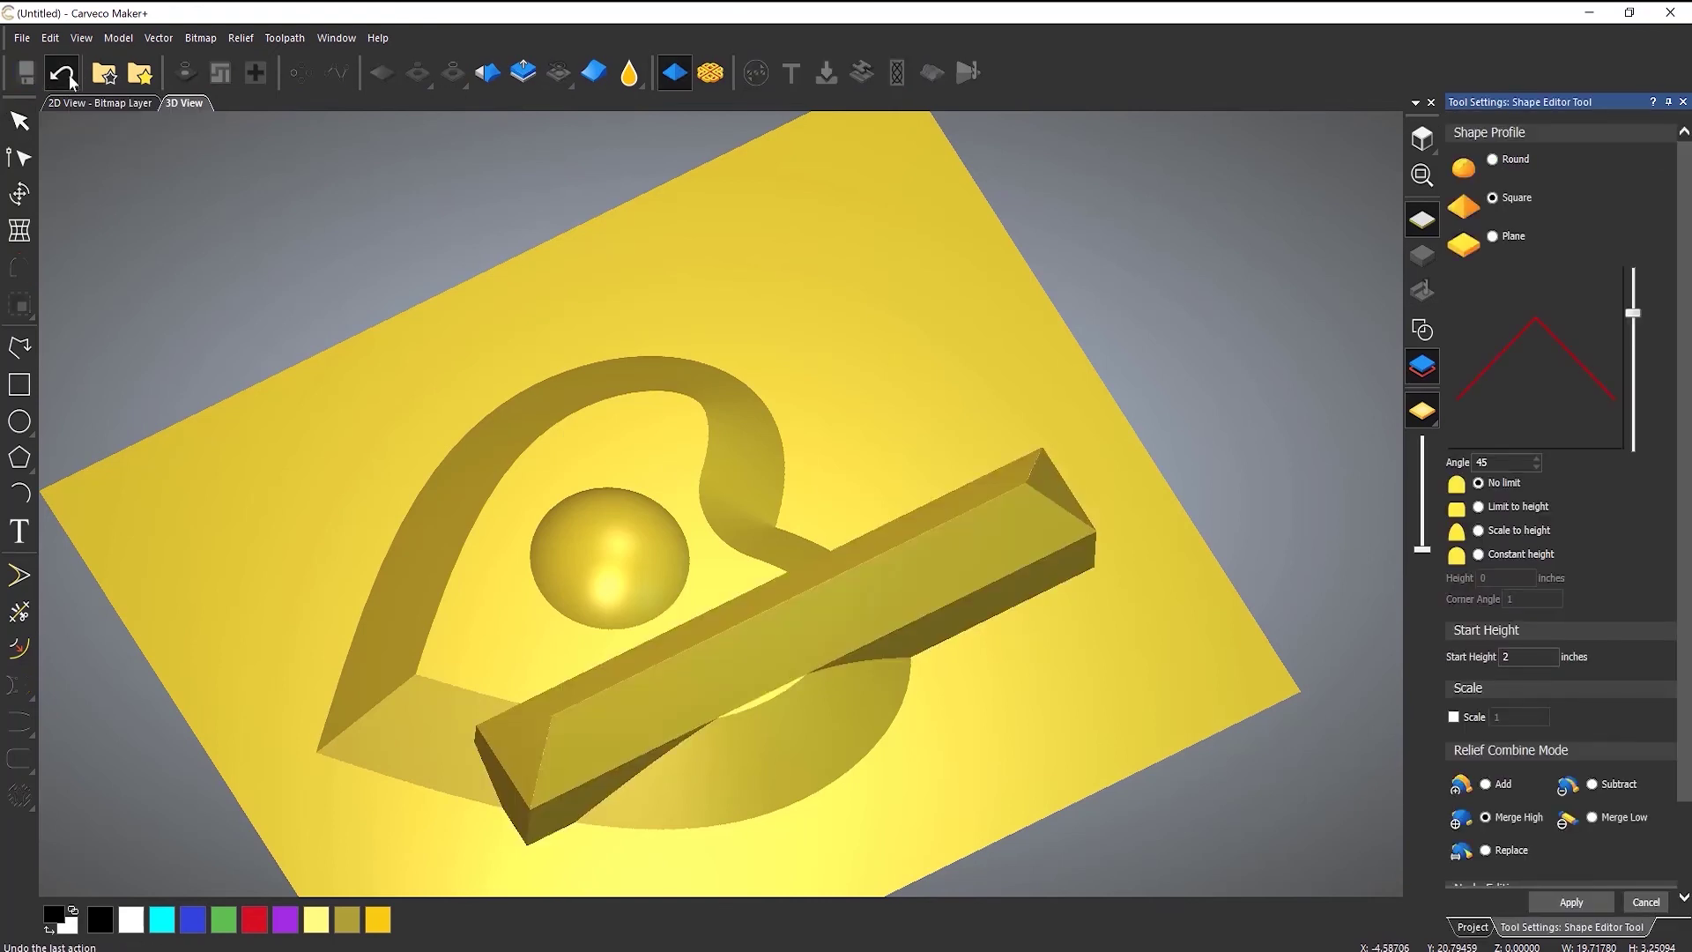
{"action": "left_click", "coordinate": [71, 78]}
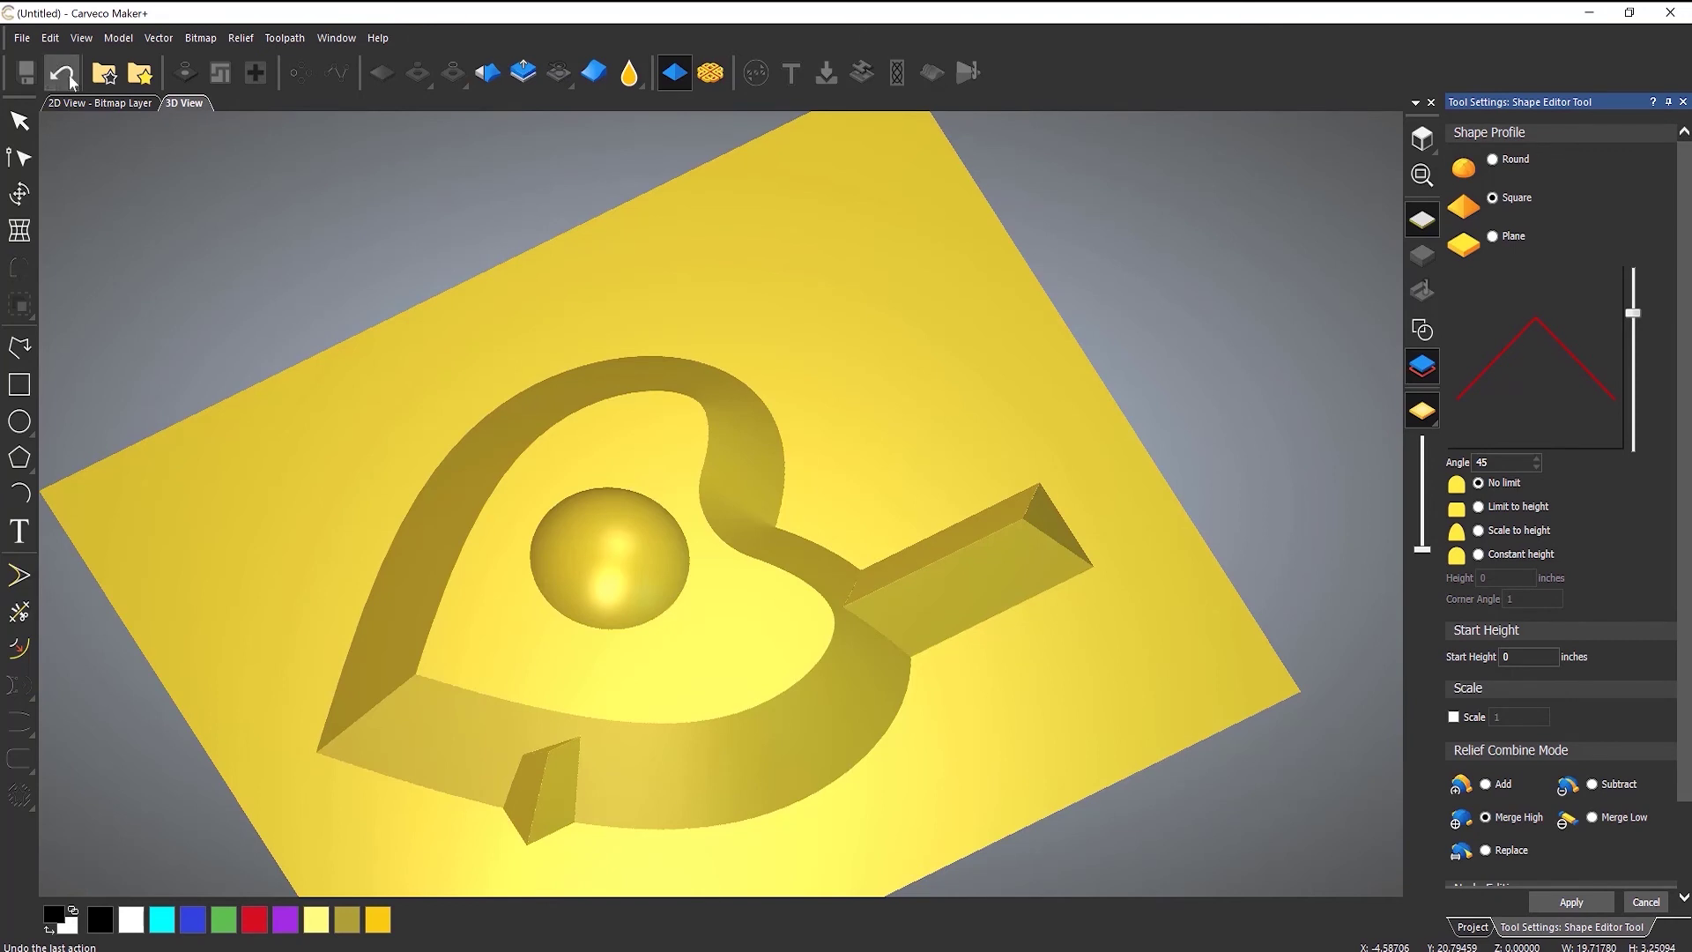
{"action": "left_click", "coordinate": [70, 78]}
{"action": "left_click", "coordinate": [70, 77]}
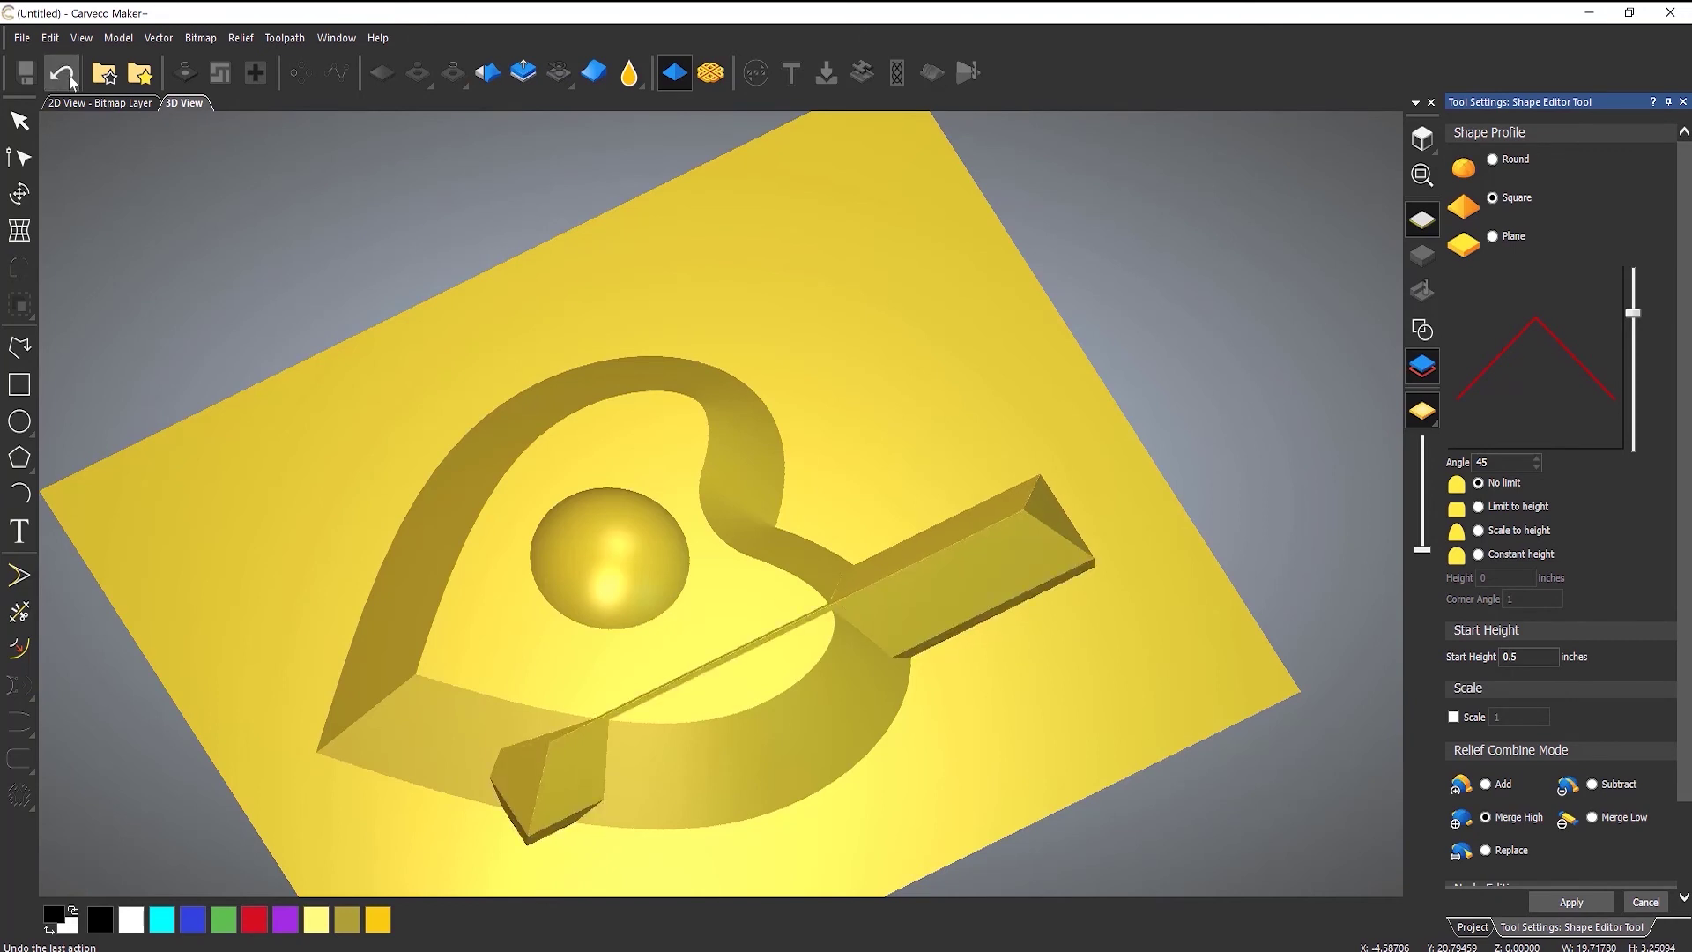
{"action": "left_click", "coordinate": [71, 78]}
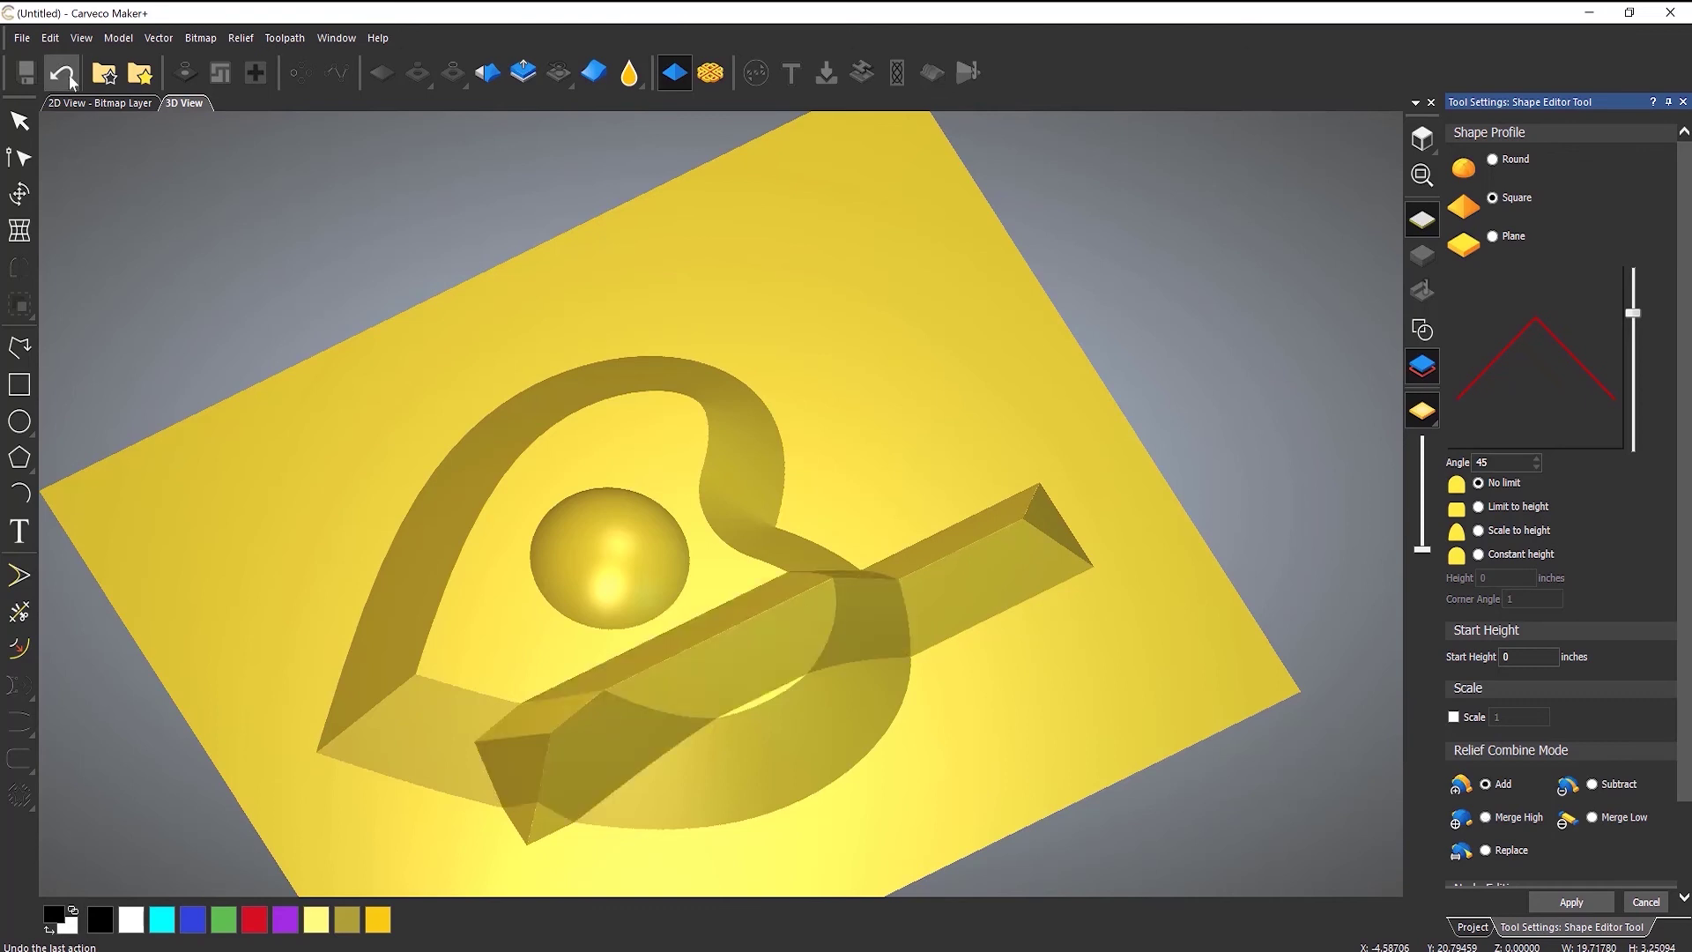
{"action": "left_click", "coordinate": [70, 78]}
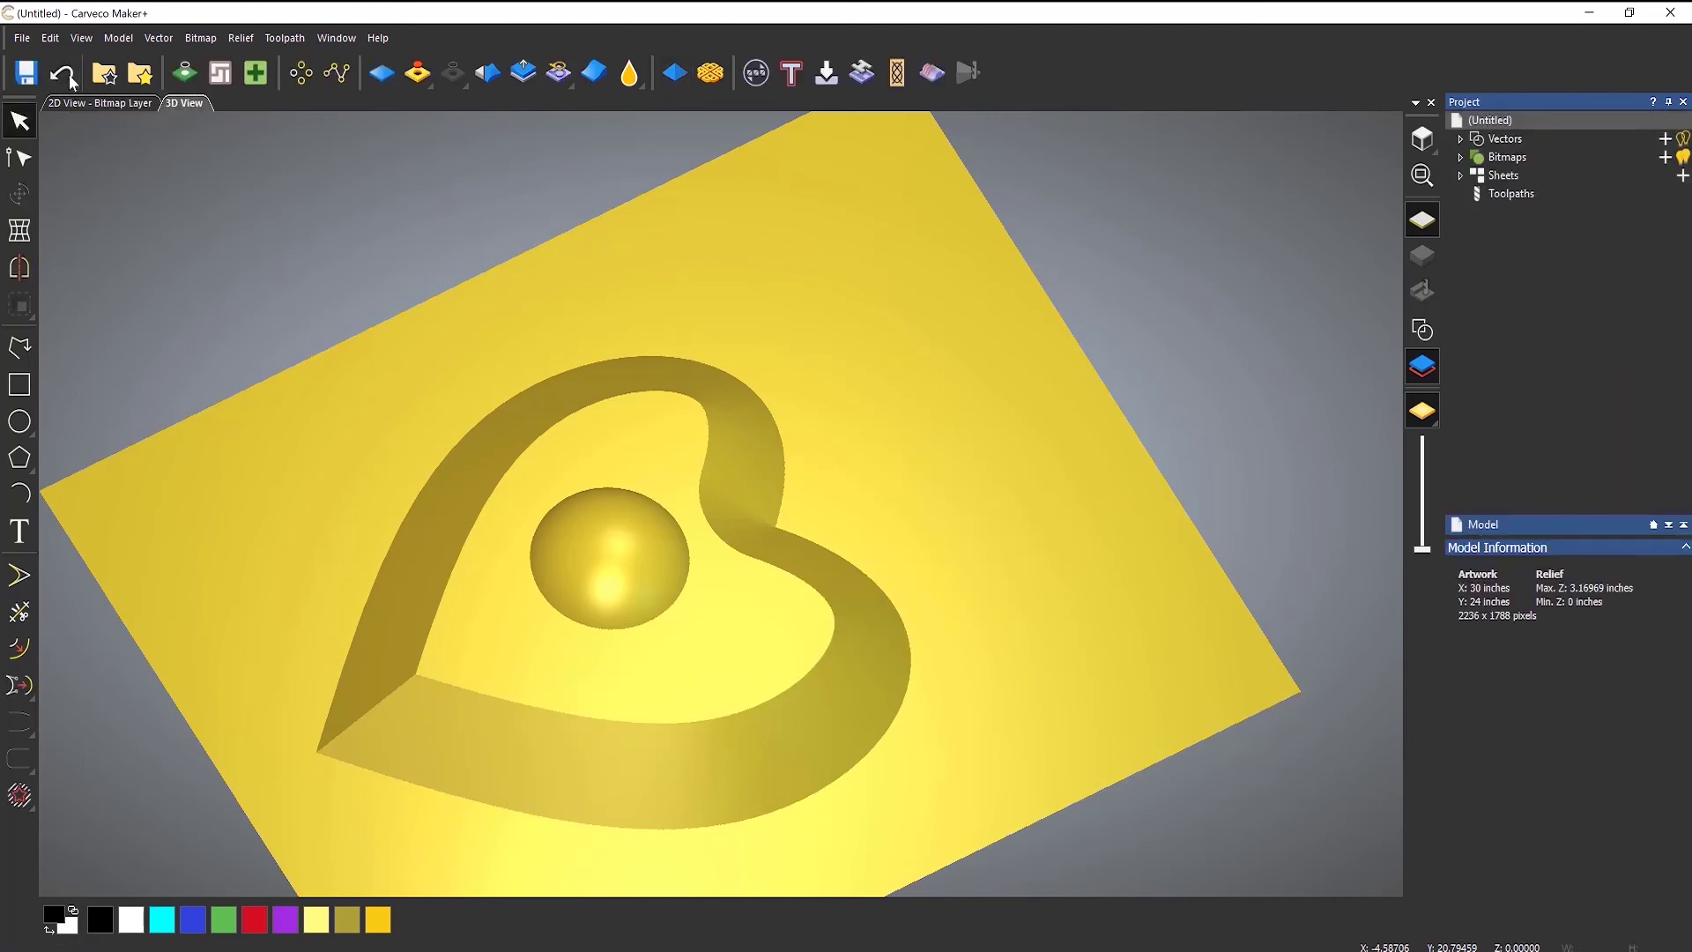
{"action": "left_click", "coordinate": [70, 78]}
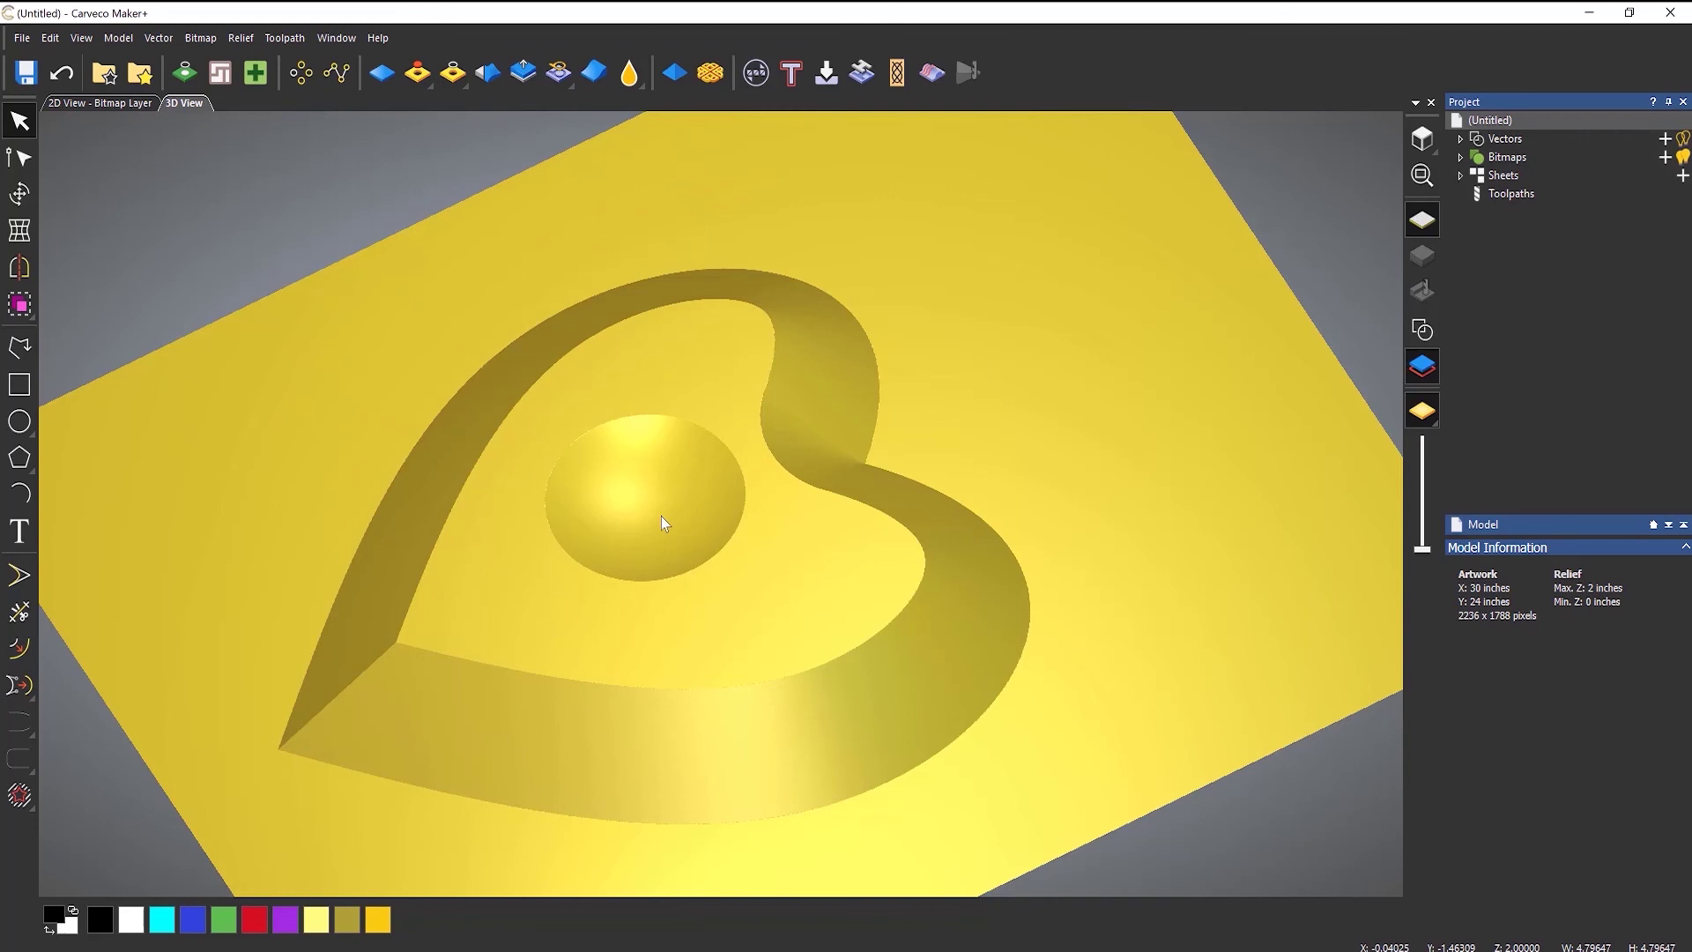
- Switch to the 2D view and delete the circle outline
{"action": "left_click", "coordinate": [108, 104]}
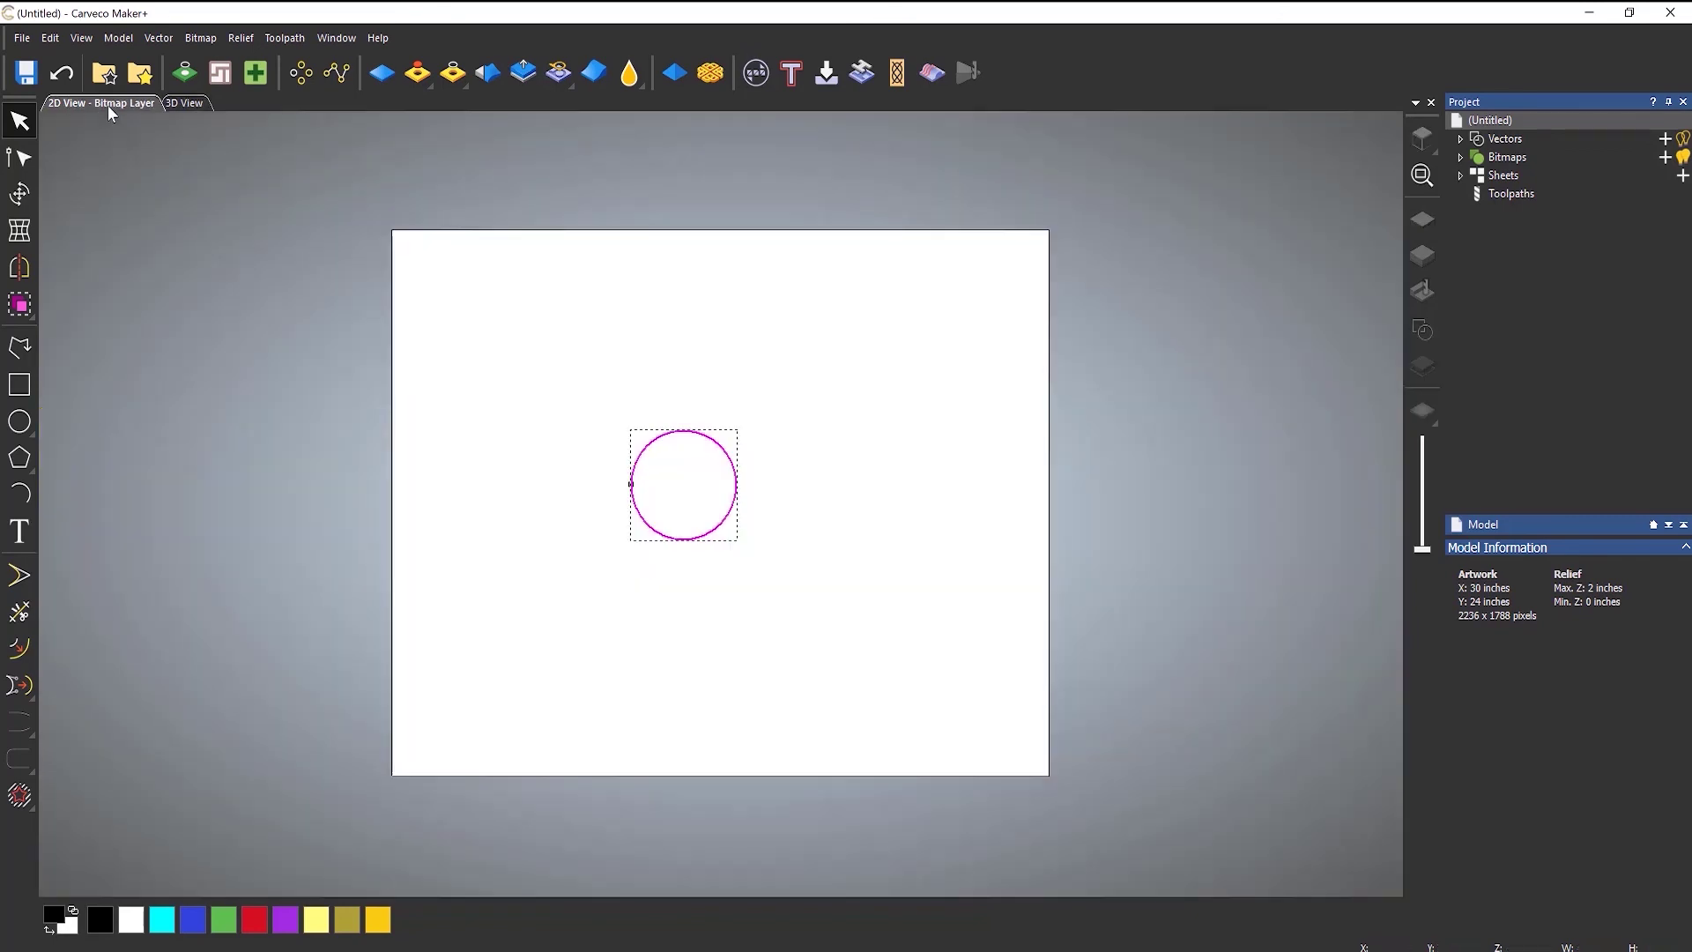
{"action": "left_click", "coordinate": [846, 500]}
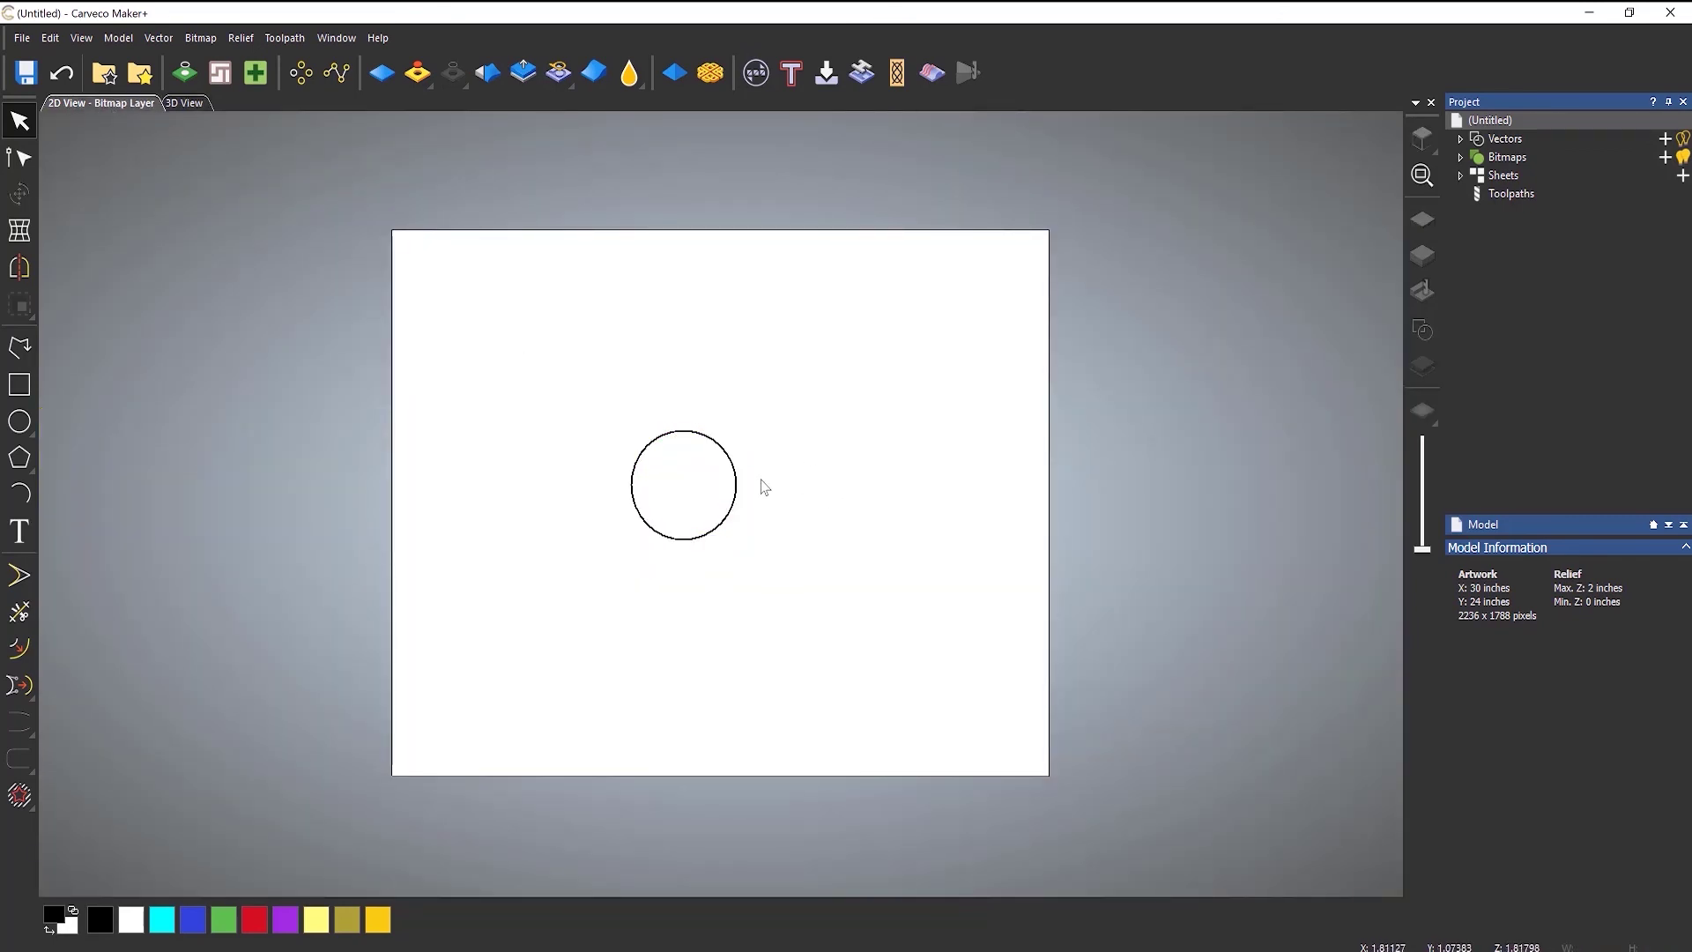
{"action": "left_click", "coordinate": [727, 458]}
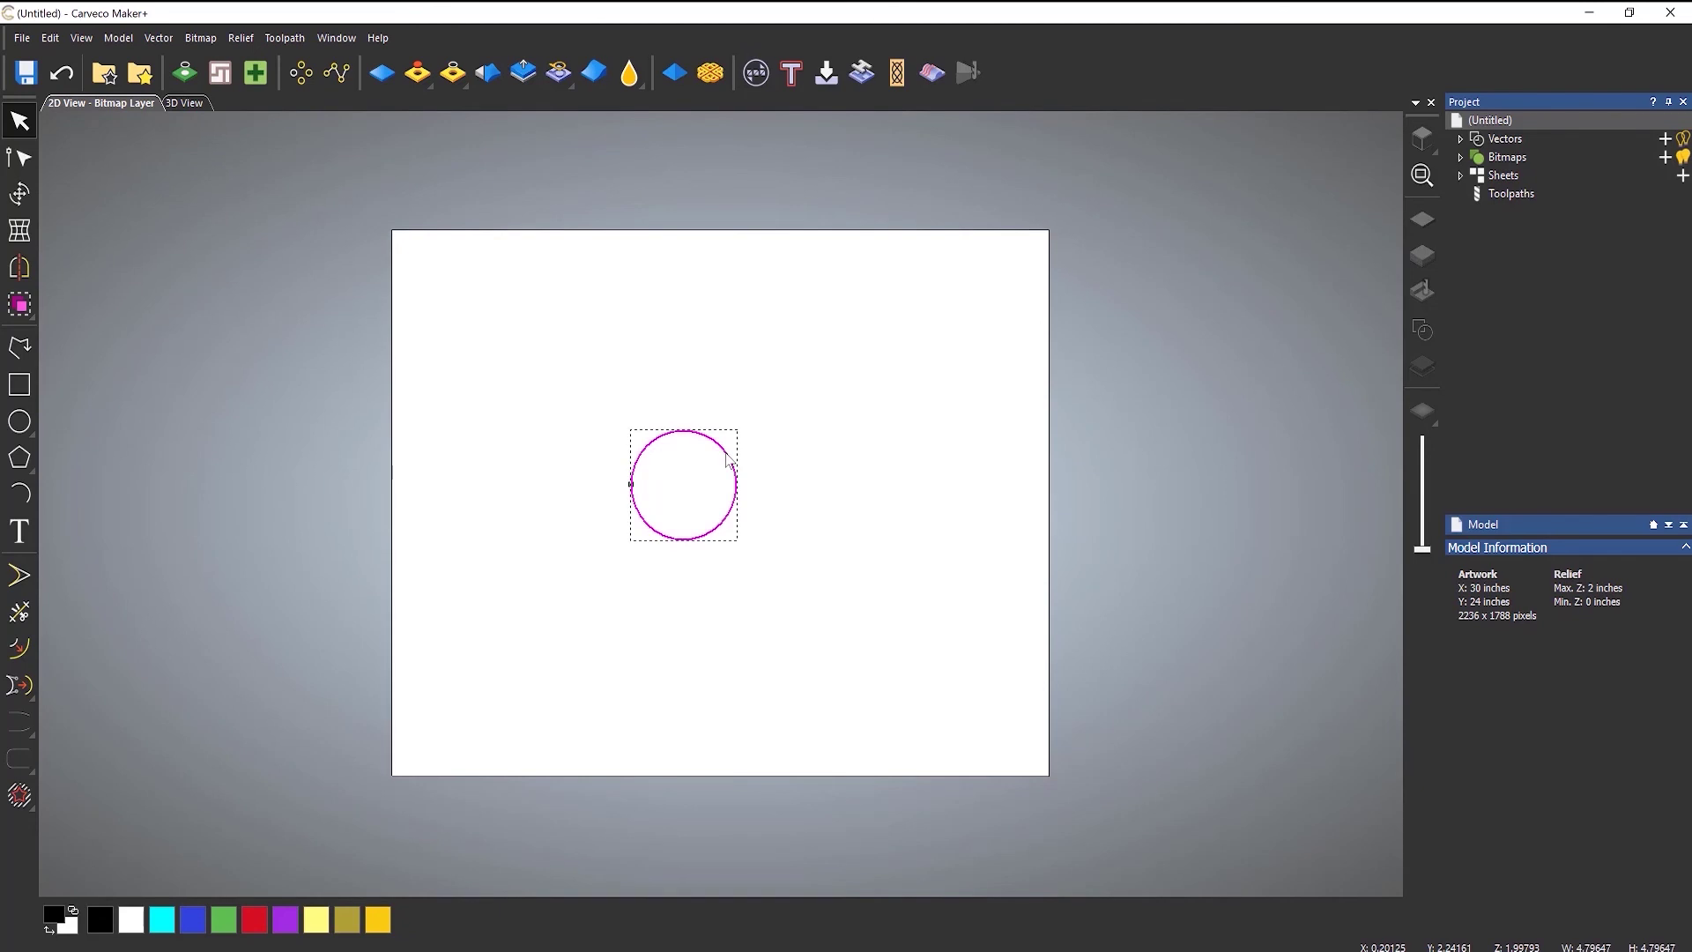
{"action": "key", "text": "Delete"}
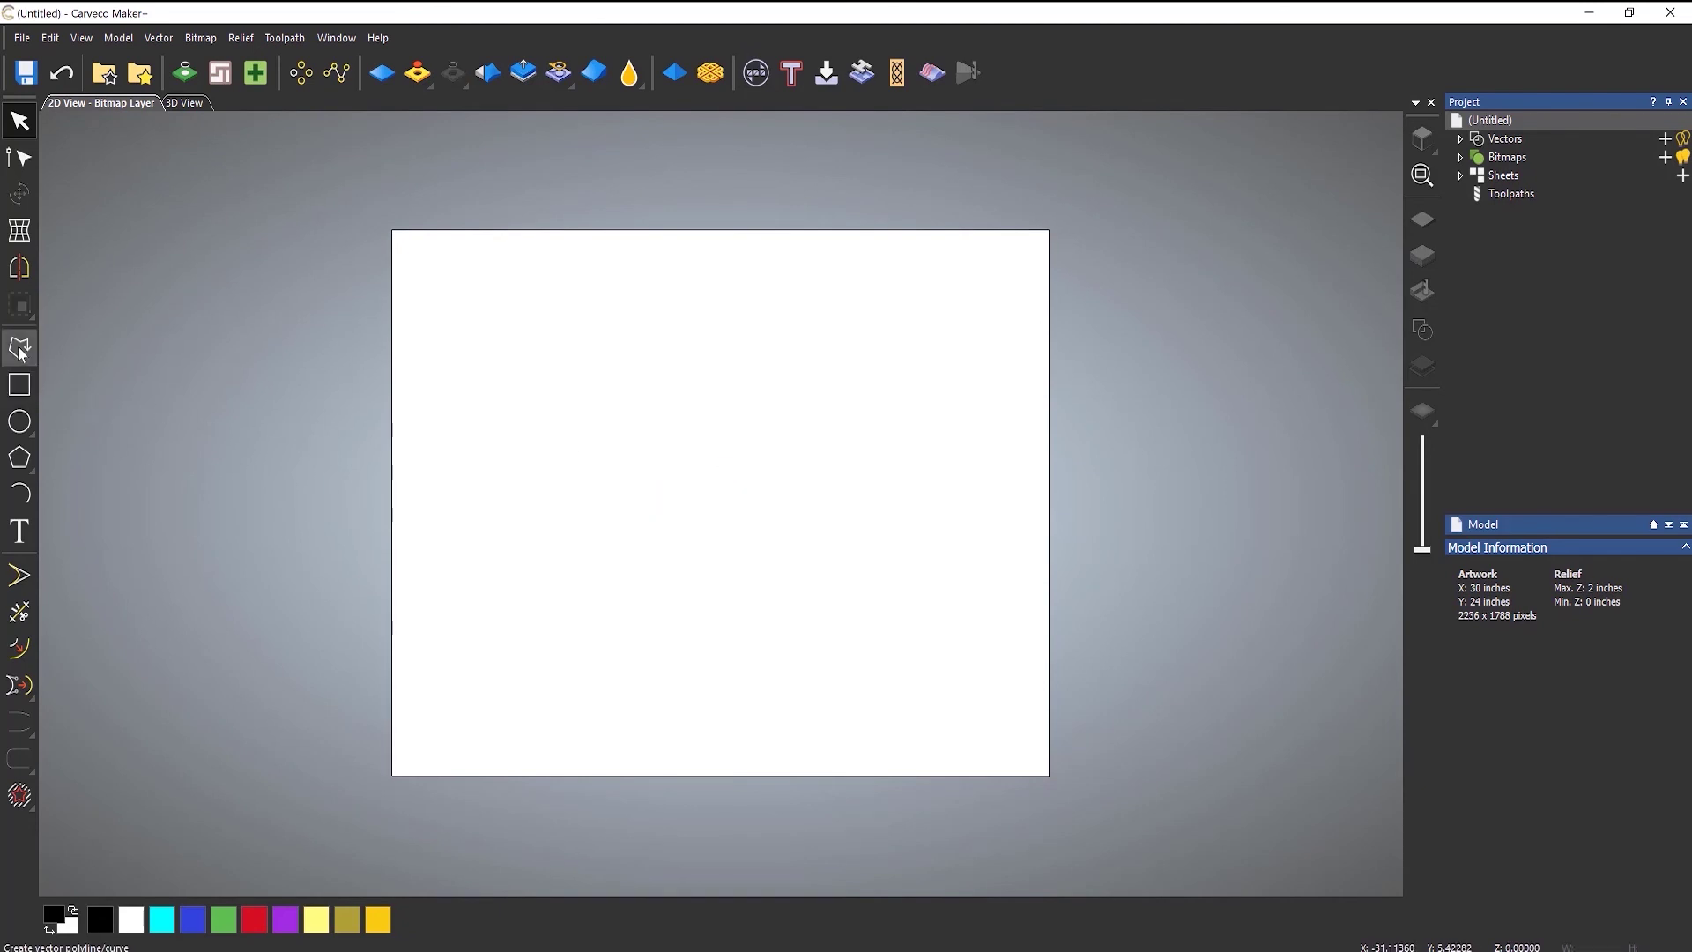
- Start a polyline with straight corner points on the right of the page
{"action": "left_click", "coordinate": [19, 346]}
{"action": "left_click", "coordinate": [817, 497]}
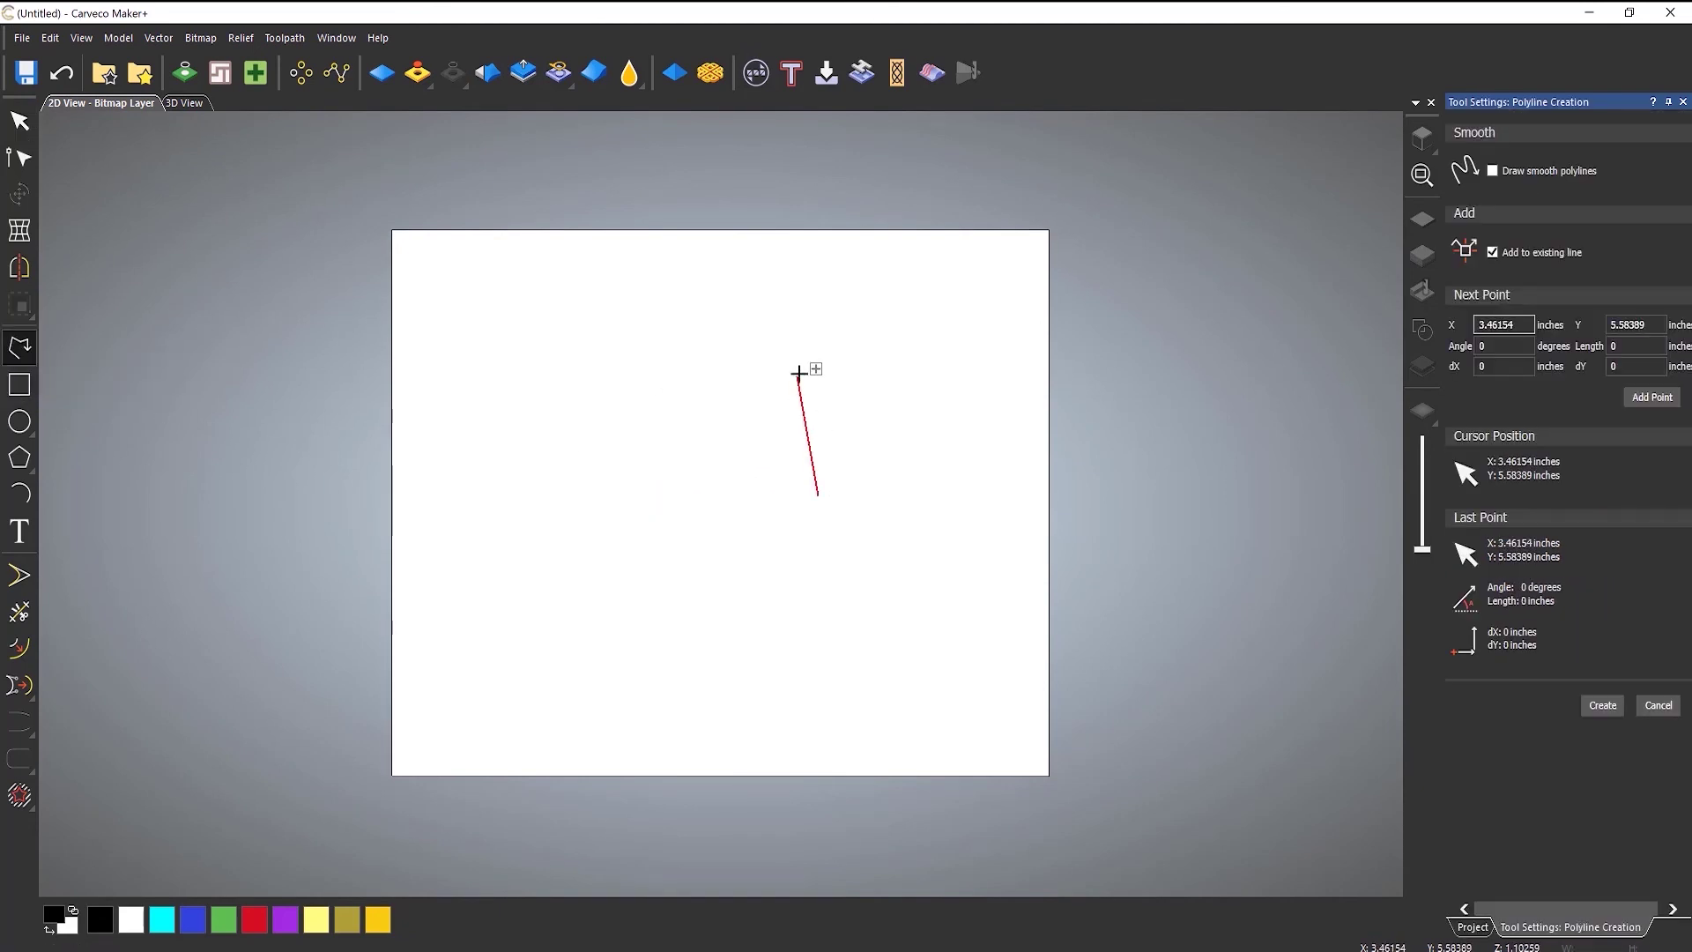
{"action": "left_click", "coordinate": [798, 376]}
{"action": "left_click", "coordinate": [890, 335]}
{"action": "left_click", "coordinate": [958, 435]}
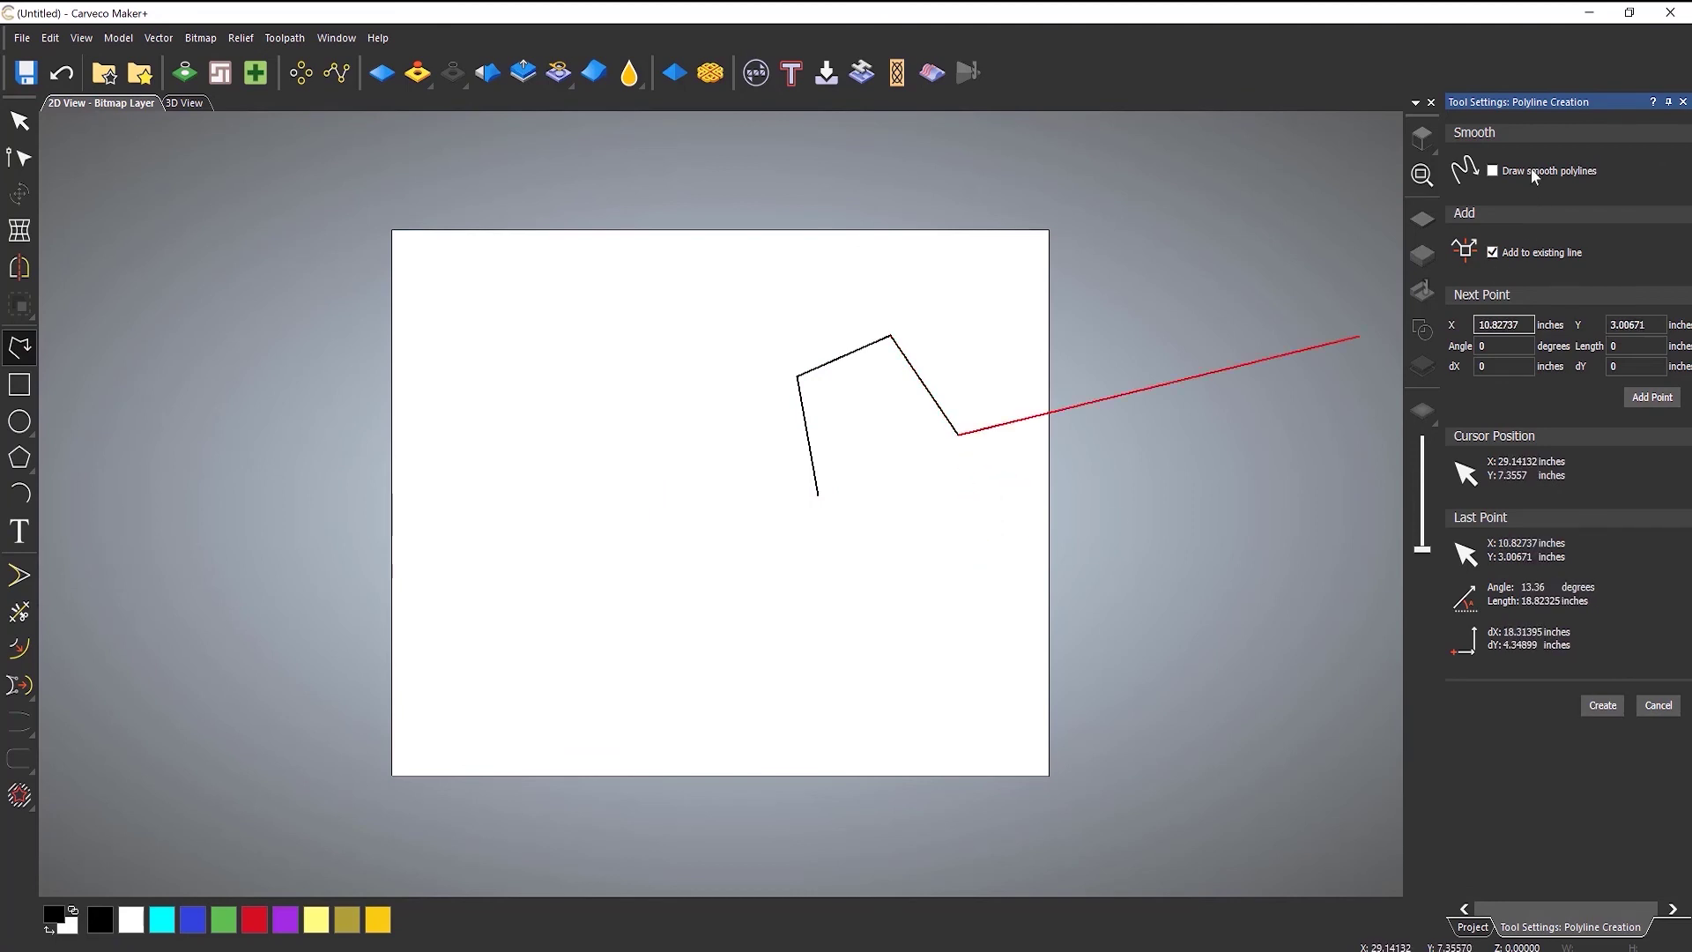
- Finish the polyline with smooth curved points, closing it into a mitten shape
{"action": "left_click", "coordinate": [1492, 170]}
{"action": "left_click", "coordinate": [994, 618]}
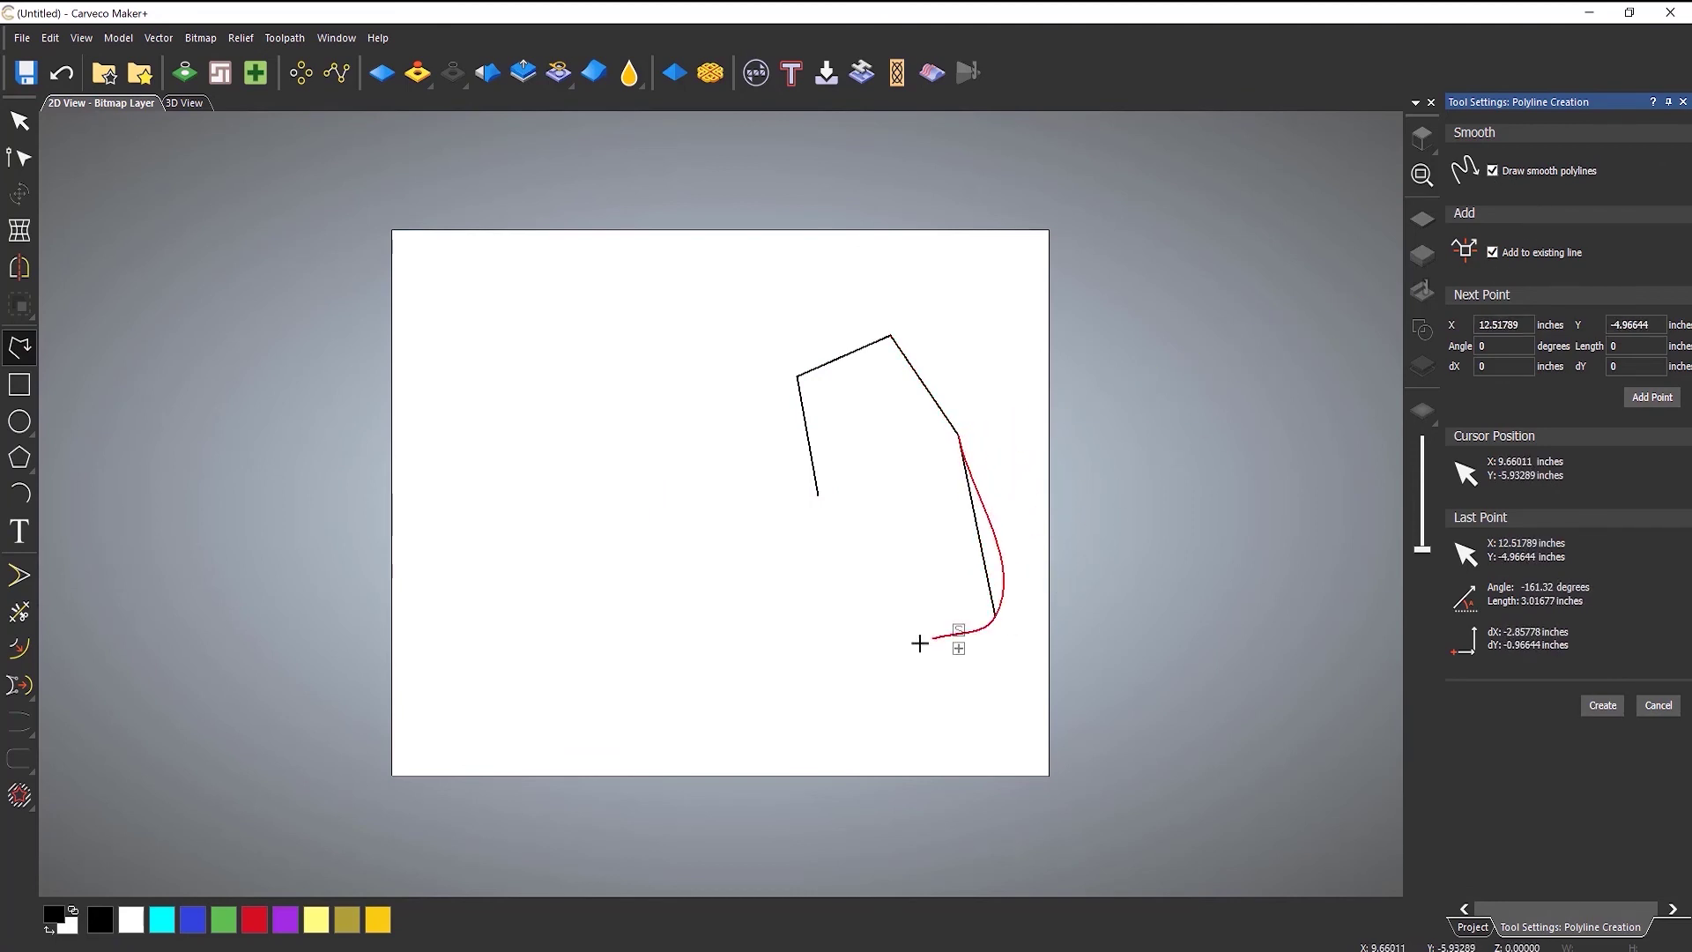
{"action": "left_click", "coordinate": [917, 642]}
{"action": "left_click", "coordinate": [852, 568]}
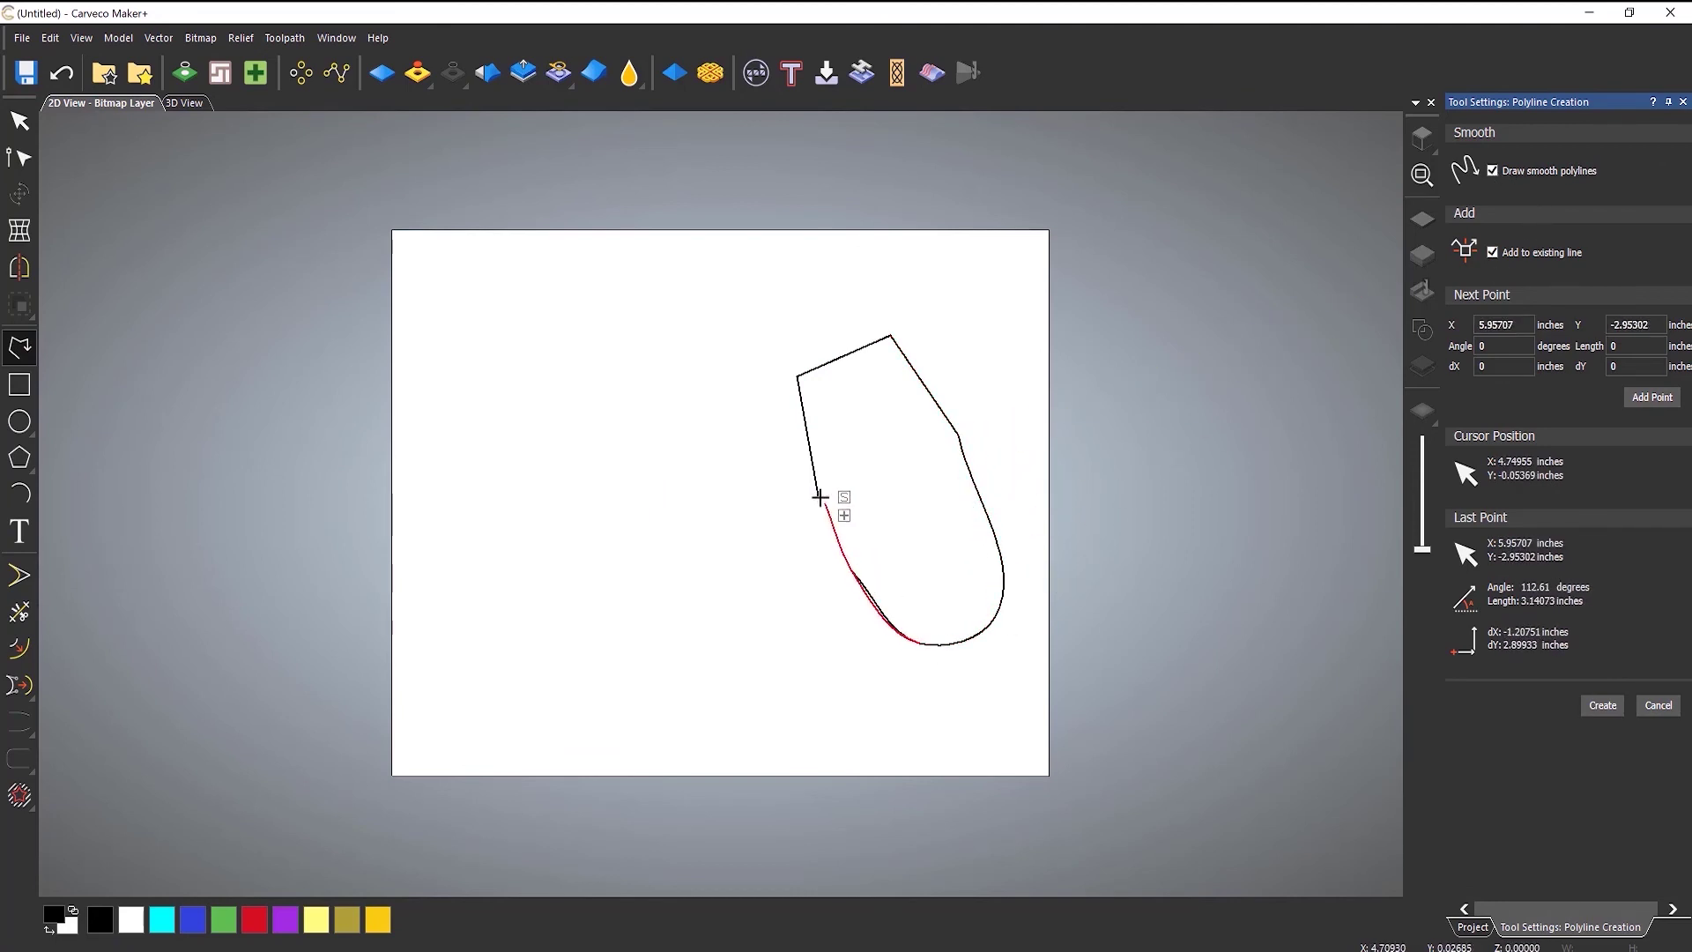
{"action": "left_click", "coordinate": [892, 506]}
{"action": "left_click", "coordinate": [820, 493]}
{"action": "key", "text": "Escape"}
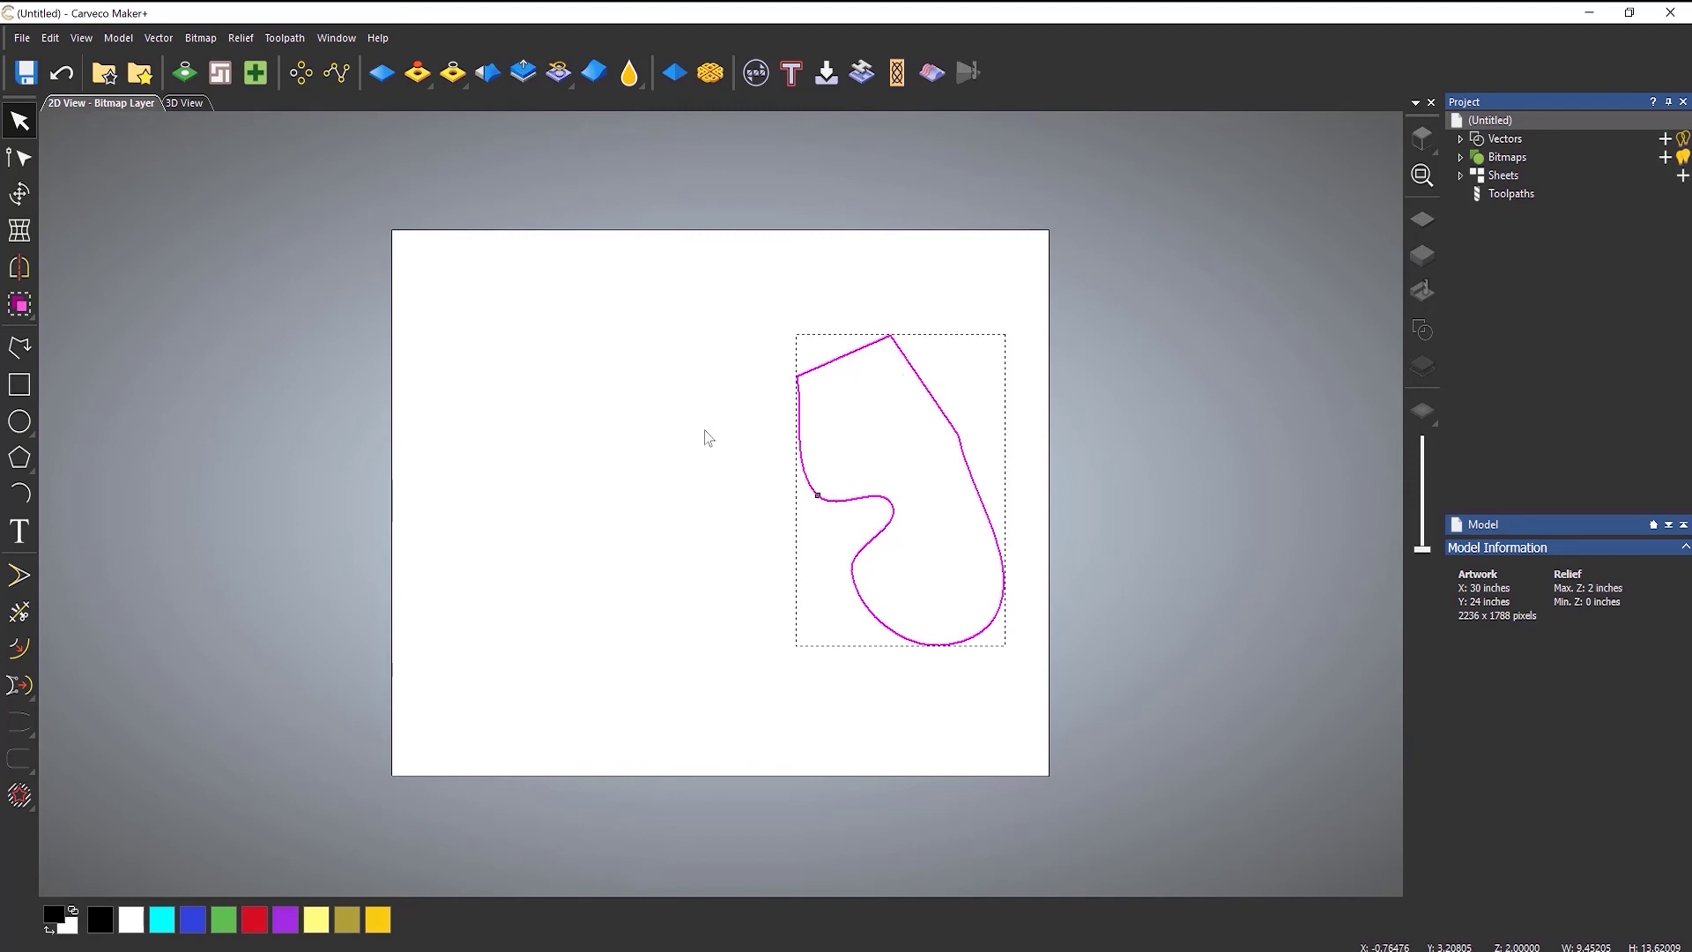
- Flood-fill the mitten-shaped vector with red on the bitmap layer, then deselect it
{"action": "left_click", "coordinate": [255, 921]}
{"action": "left_click", "coordinate": [160, 44]}
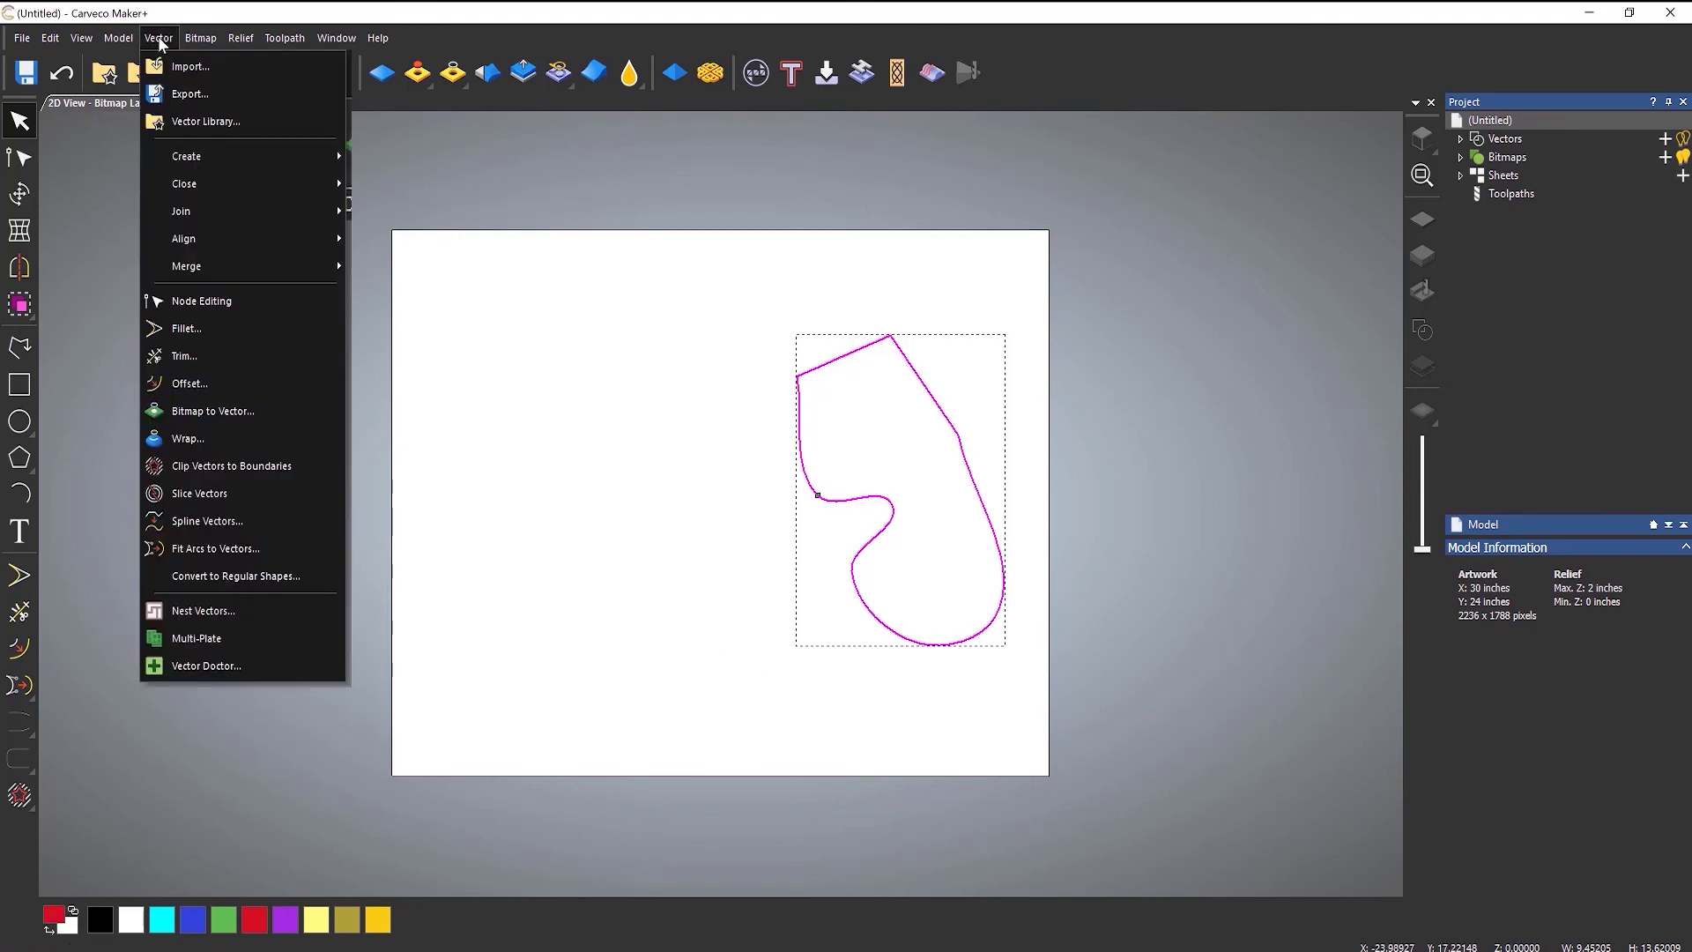
{"action": "mouse_move", "coordinate": [199, 37]}
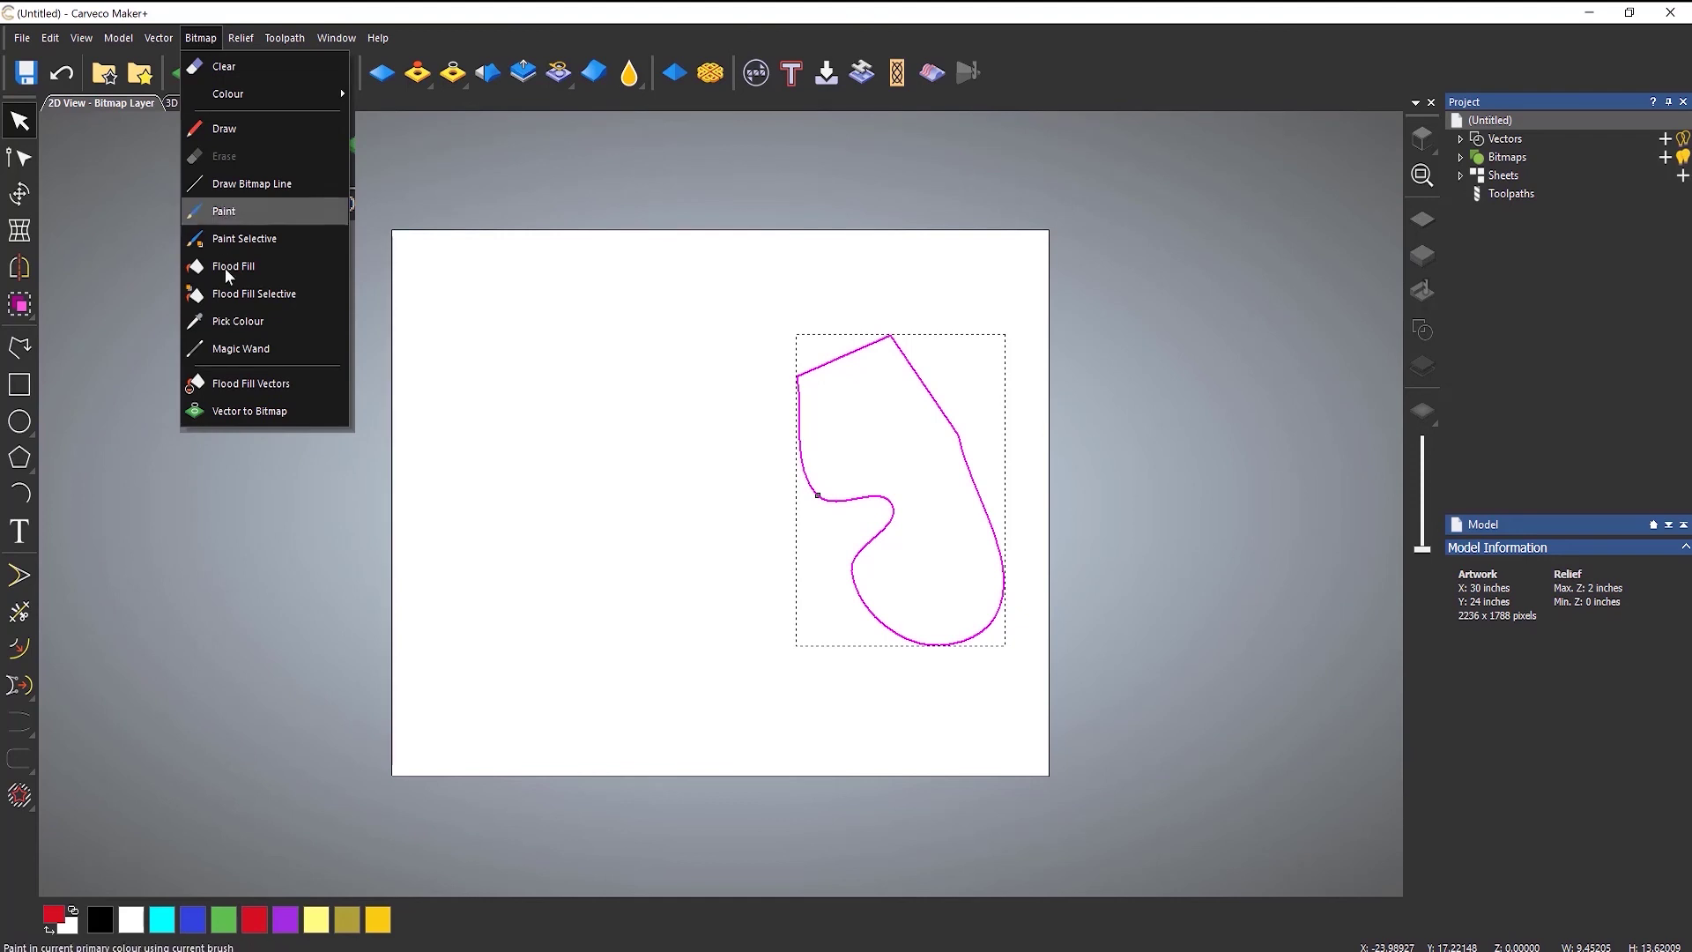
{"action": "left_click", "coordinate": [295, 385]}
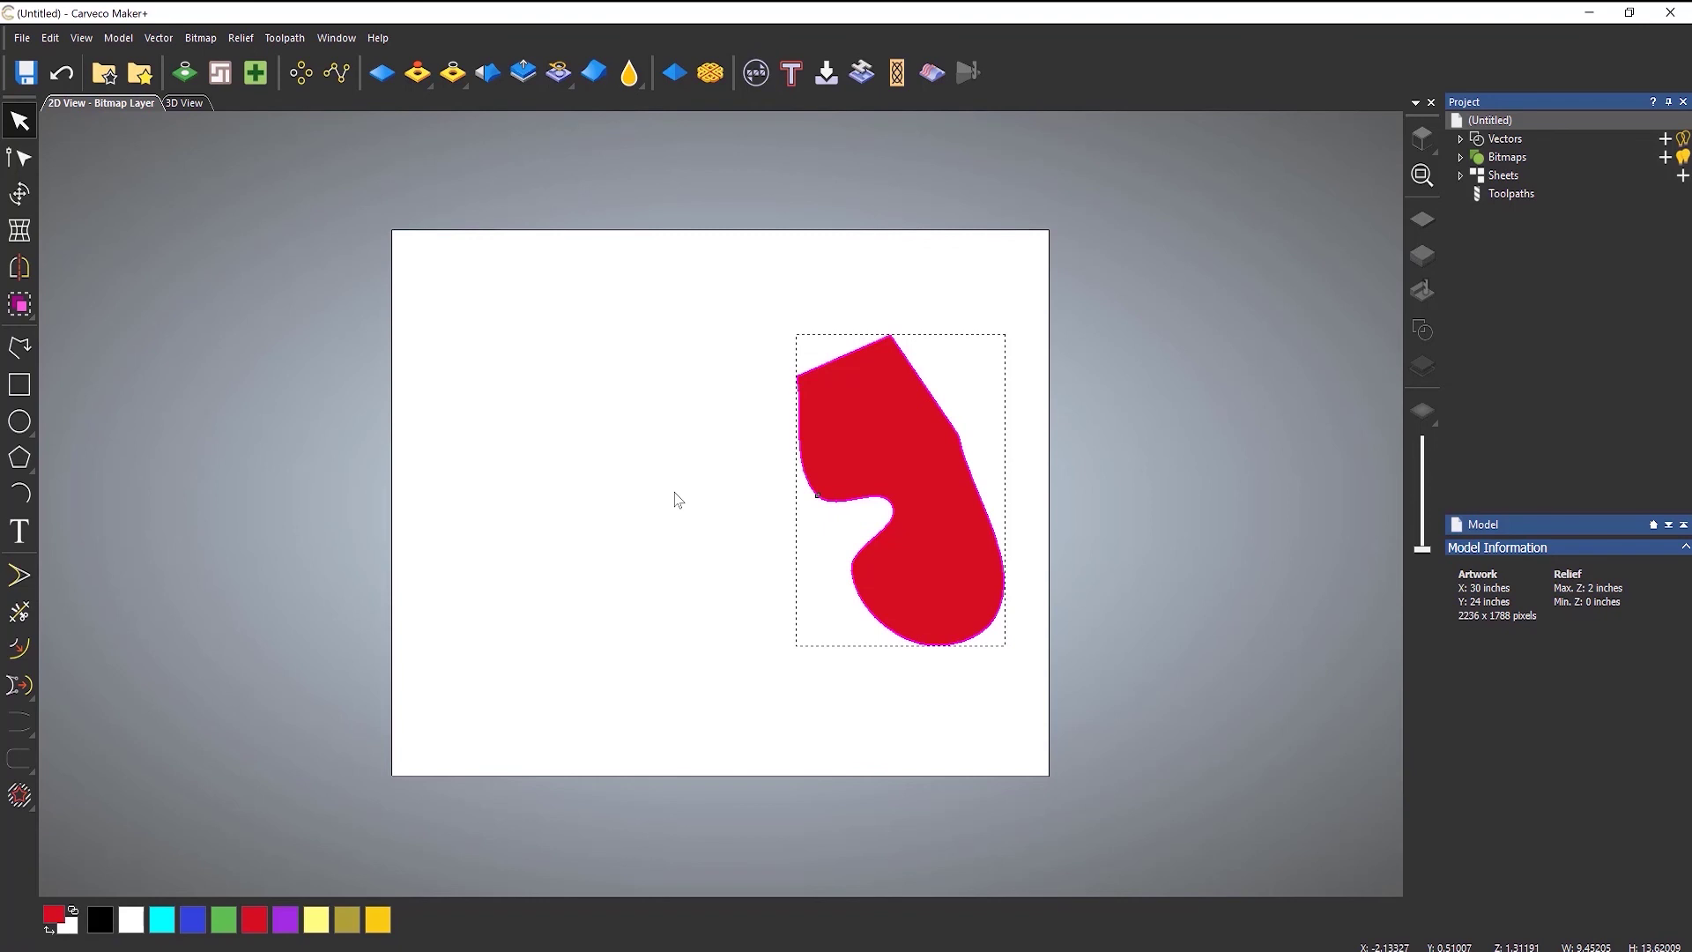
{"action": "left_click", "coordinate": [739, 486]}
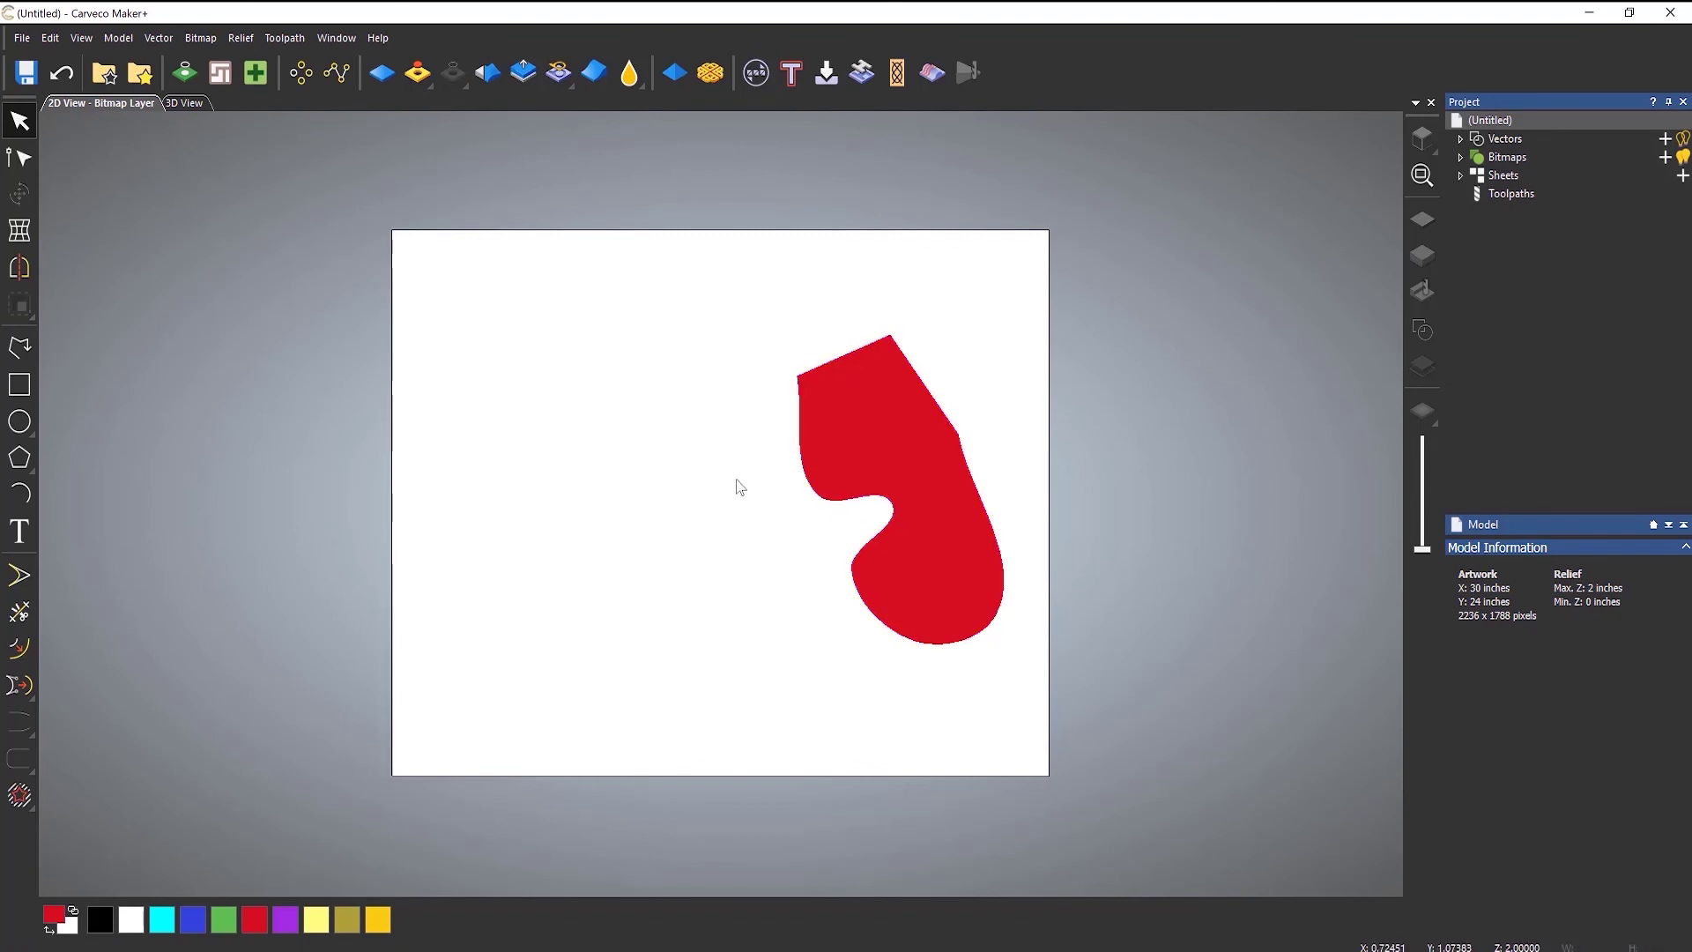
- Show the heart relief in the 3D view using Display Bitmap colours
{"action": "left_click", "coordinate": [165, 104]}
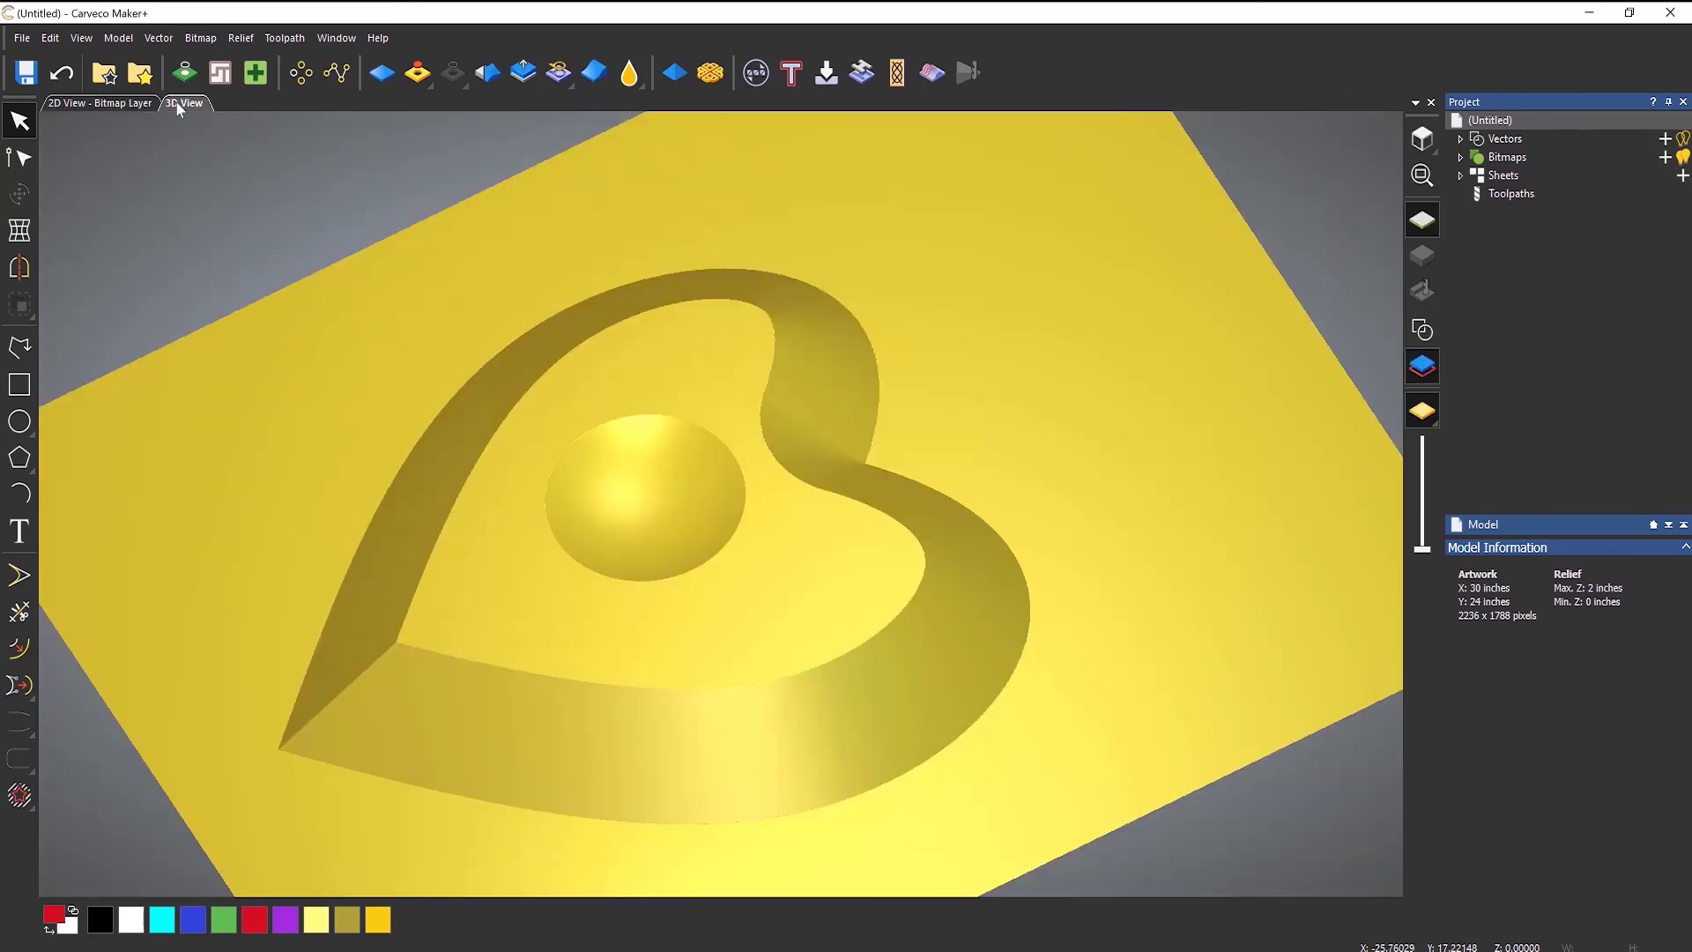
{"action": "left_click", "coordinate": [1410, 417]}
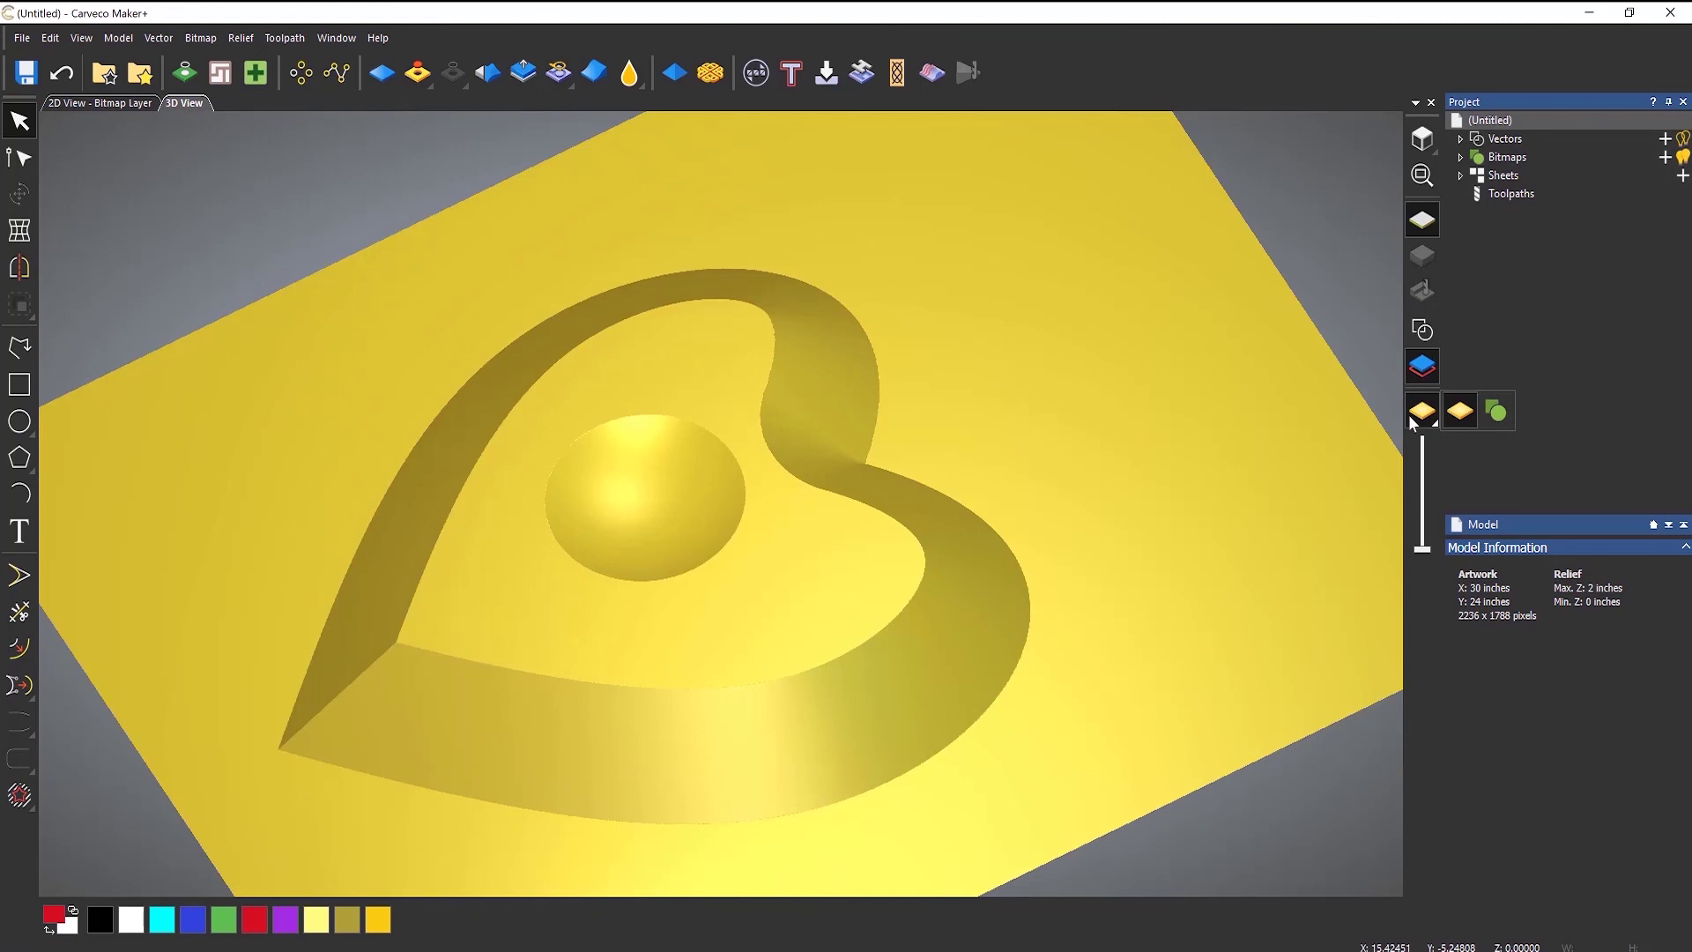
{"action": "left_click", "coordinate": [1488, 410]}
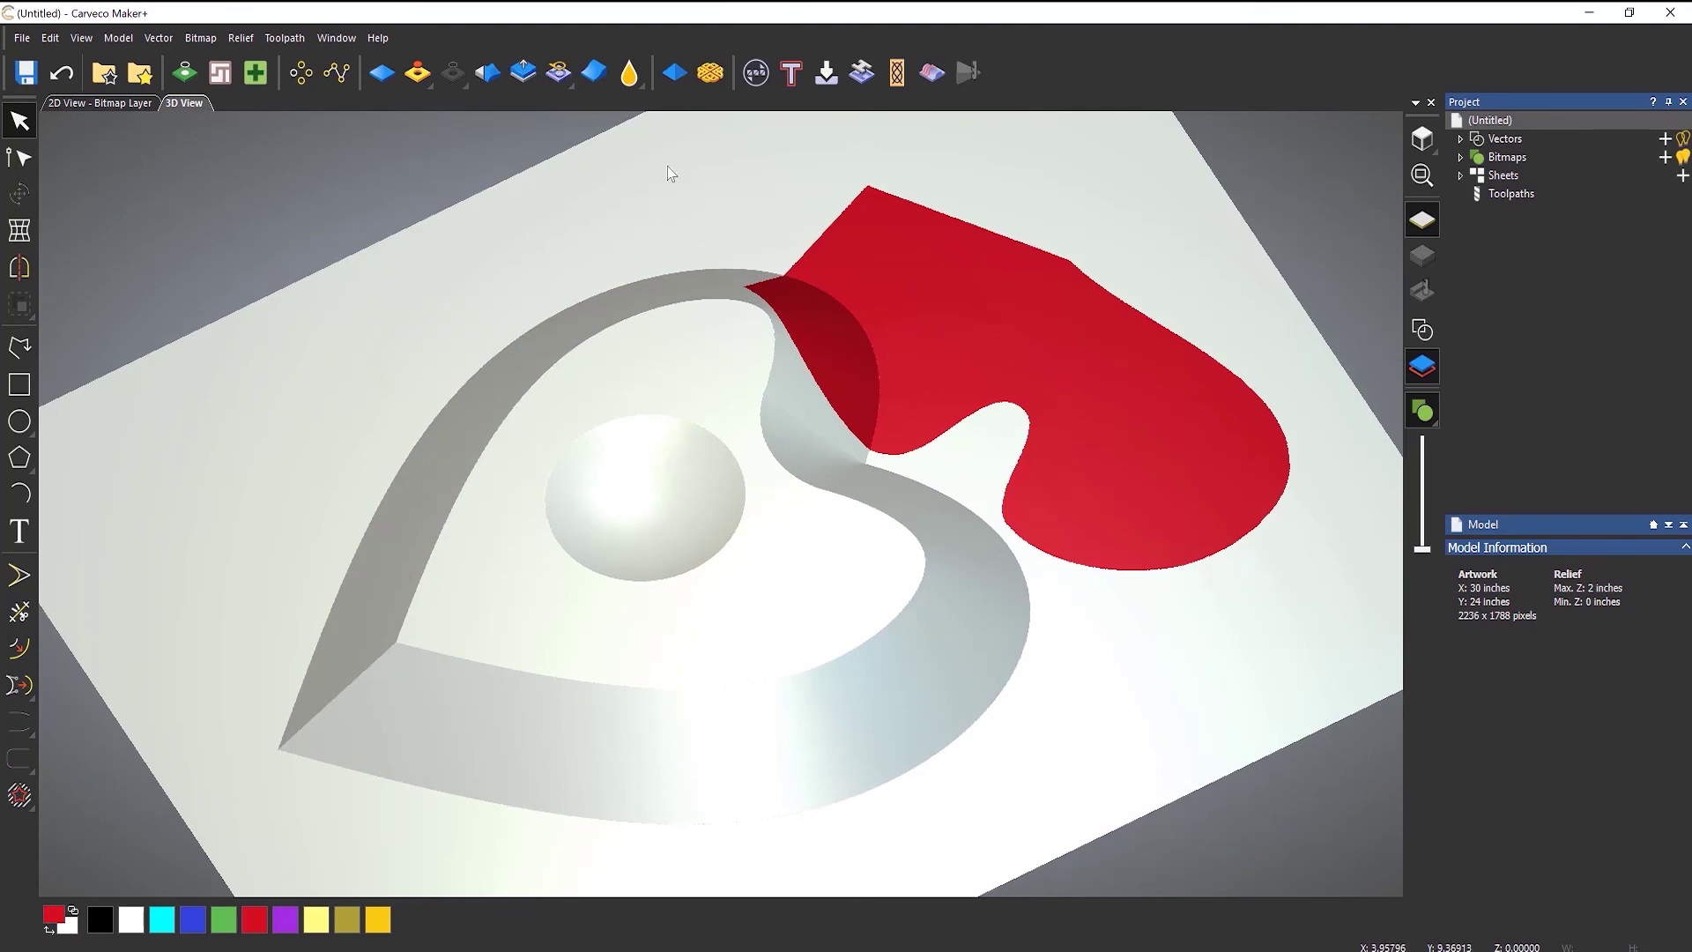
- Start the Shape Editor, try several palette swatches, then pick the red region to shape
{"action": "left_click", "coordinate": [674, 75]}
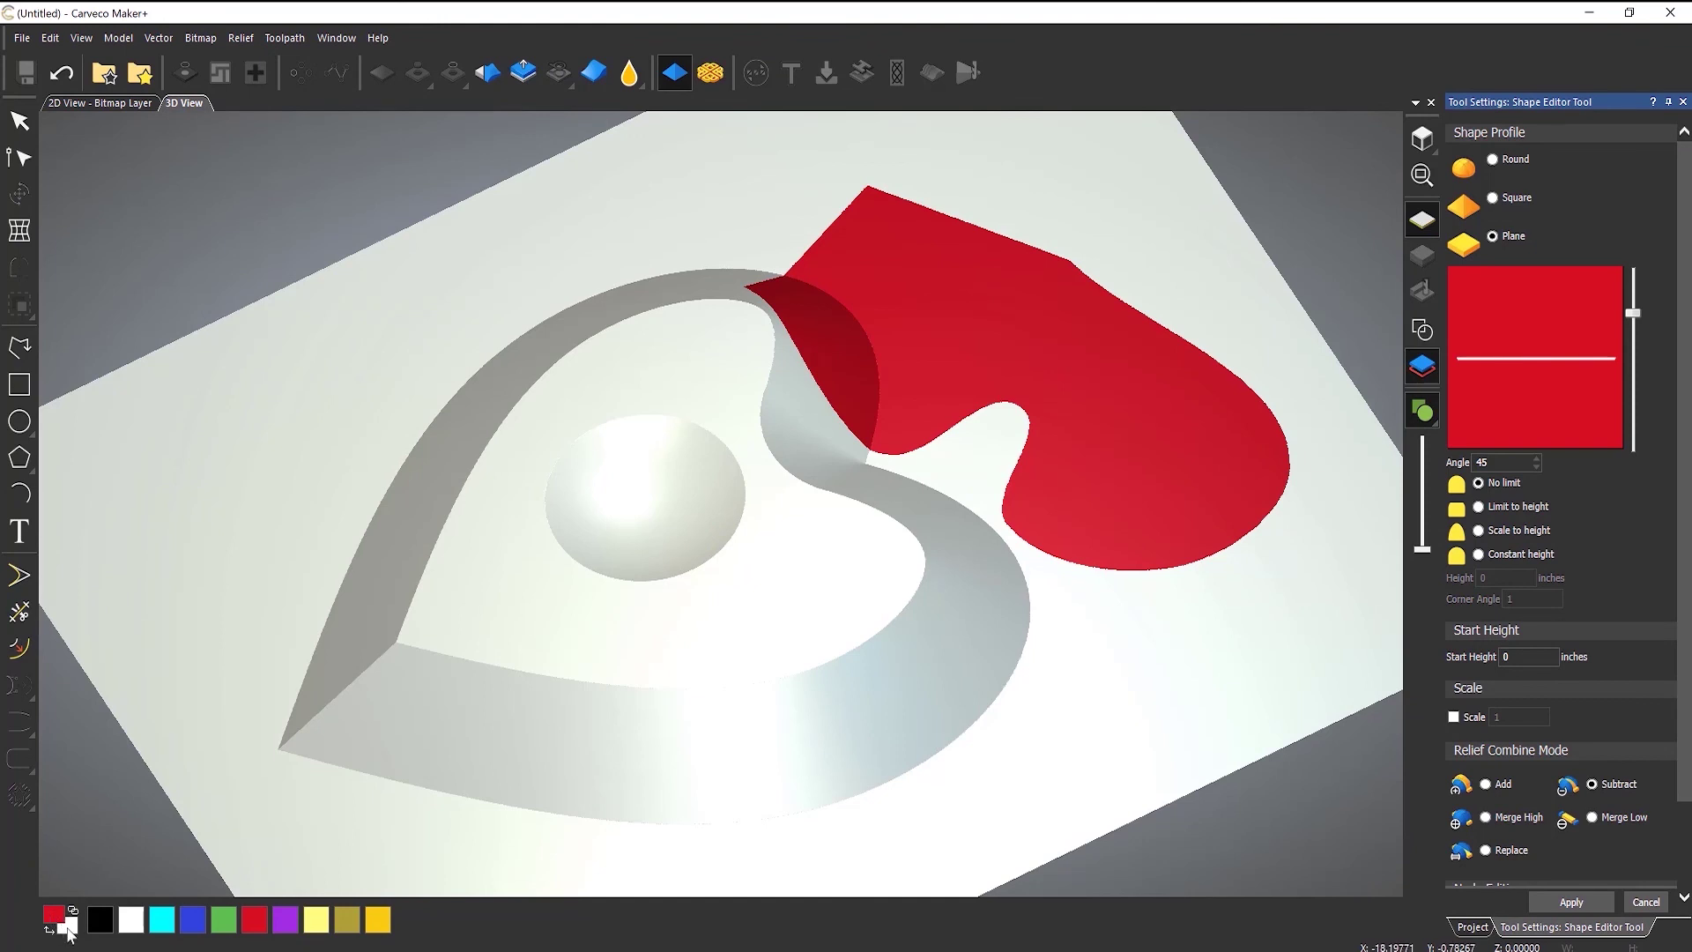
{"action": "left_click", "coordinate": [130, 921]}
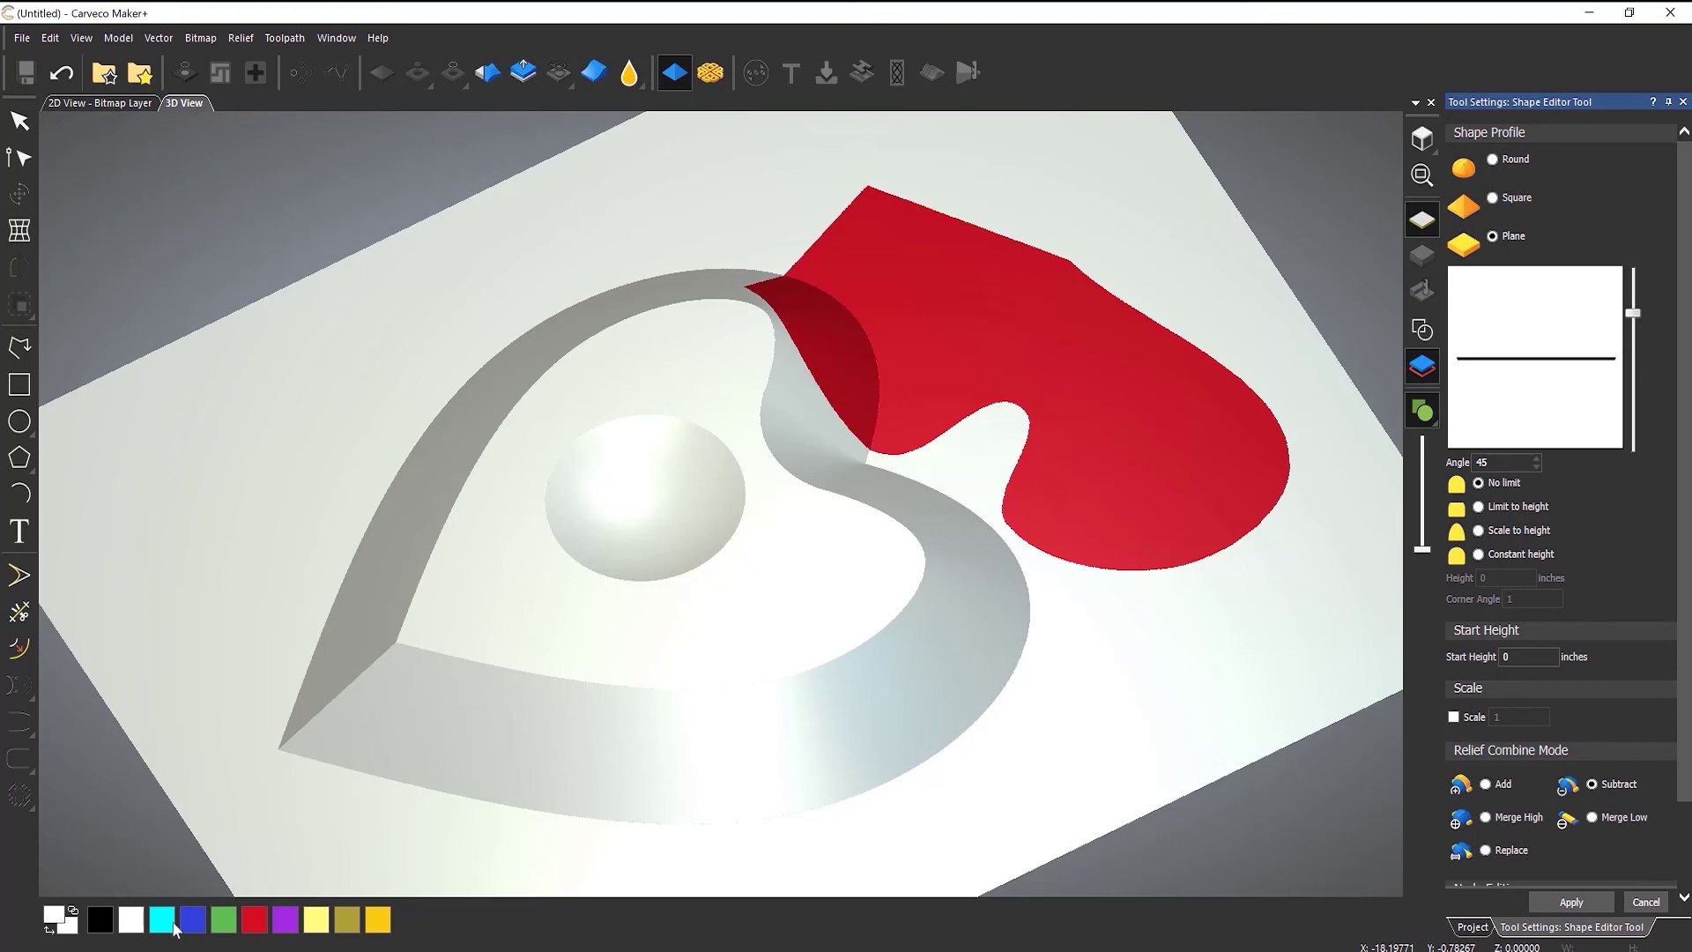
{"action": "left_click", "coordinate": [168, 921]}
{"action": "left_click", "coordinate": [280, 924]}
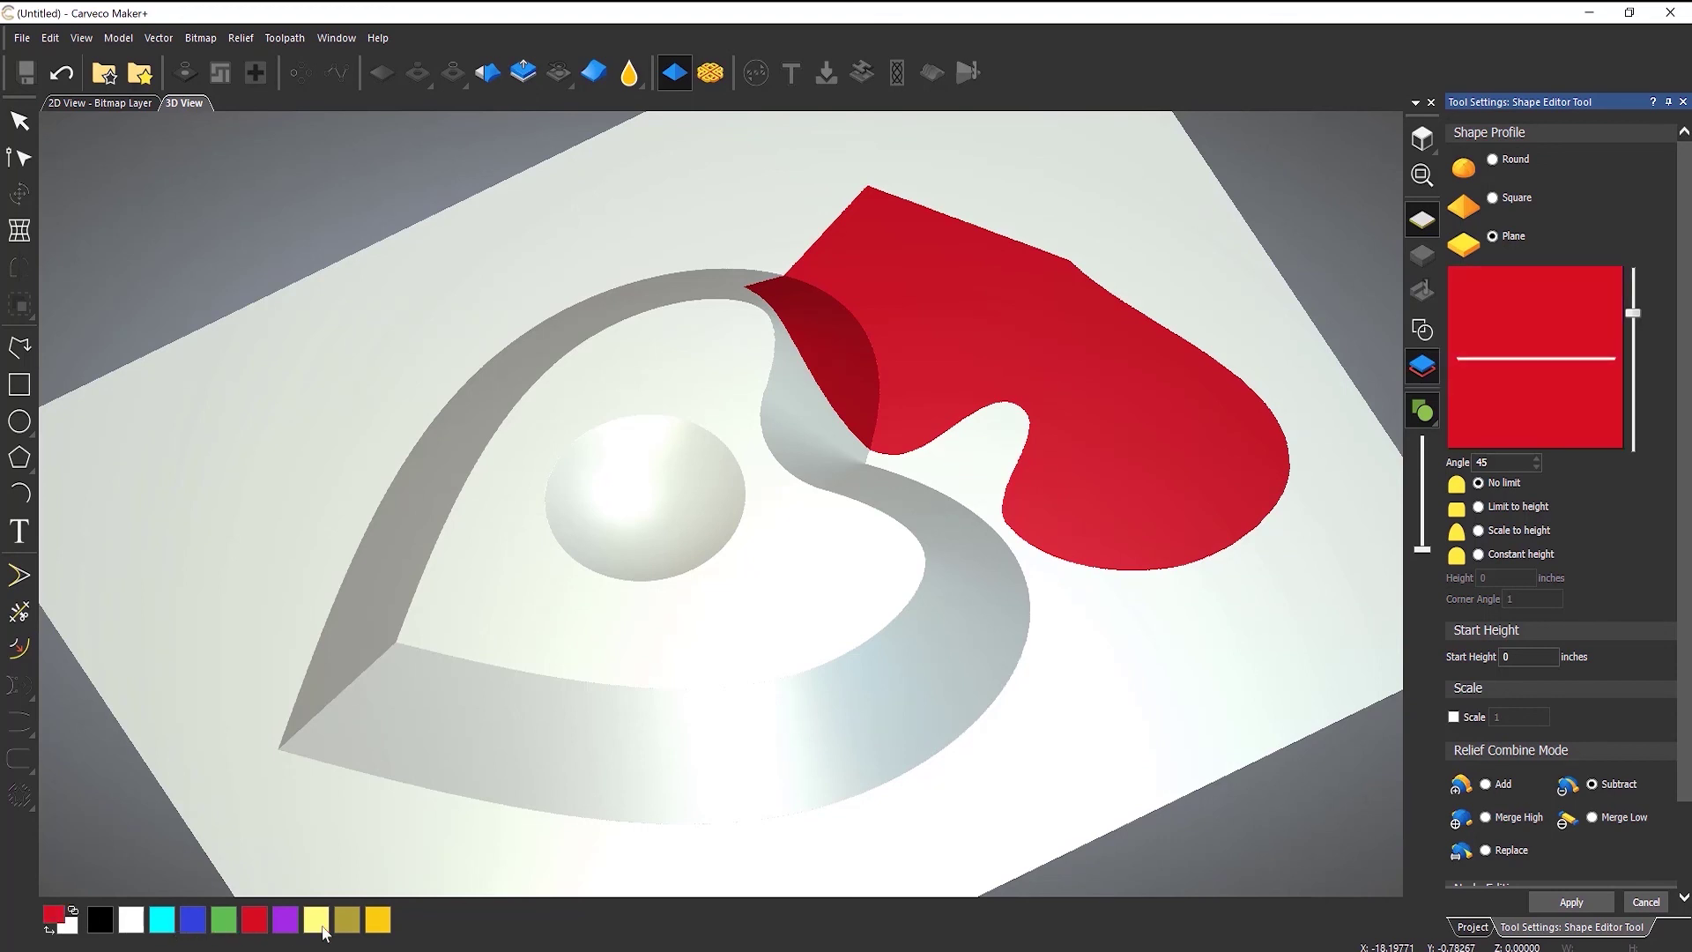
{"action": "left_click", "coordinate": [381, 925]}
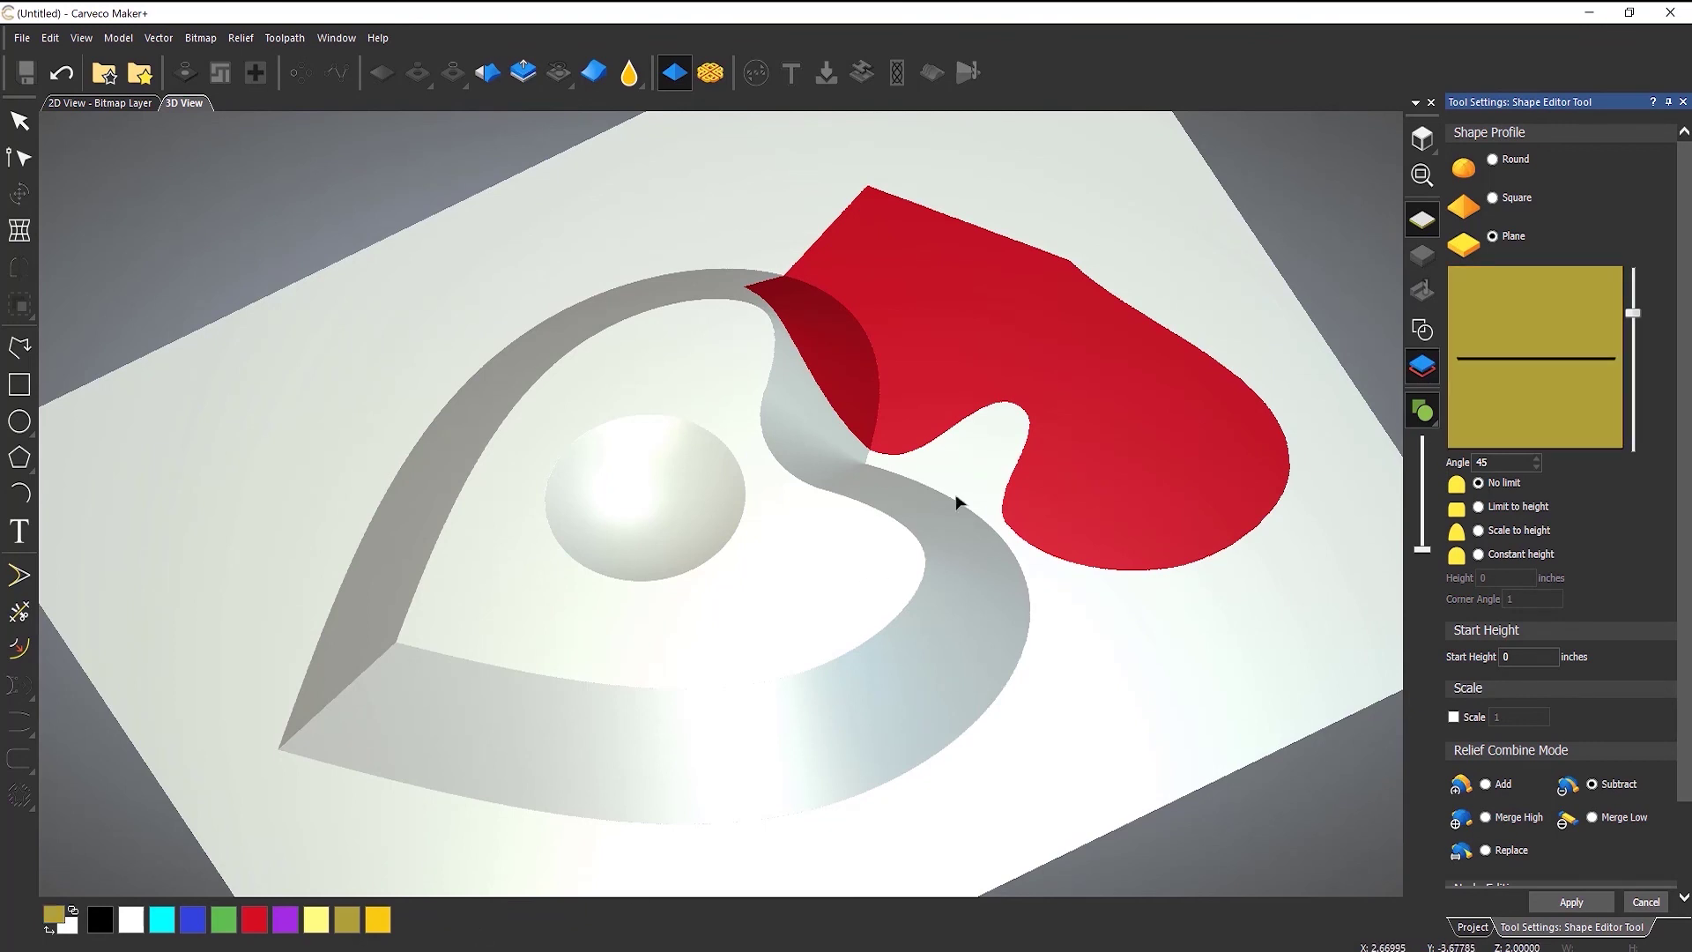
{"action": "left_click", "coordinate": [964, 331]}
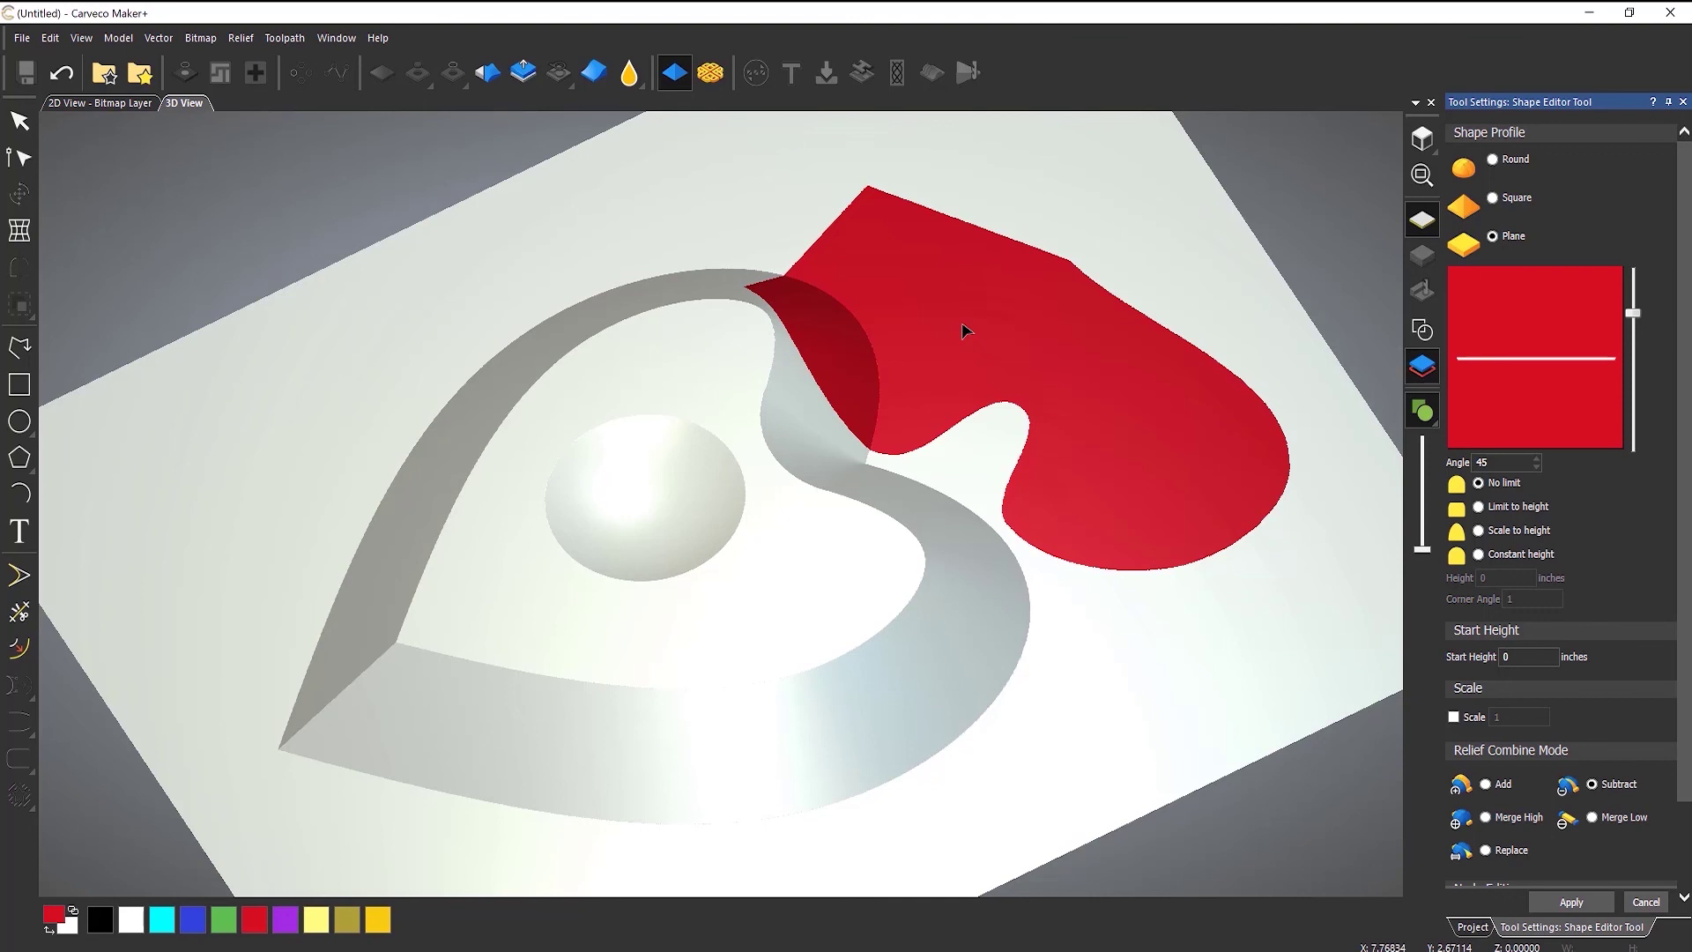
- Give the red region a Round profile at angle 90, limited to 1 inch height
{"action": "left_click", "coordinate": [1493, 160]}
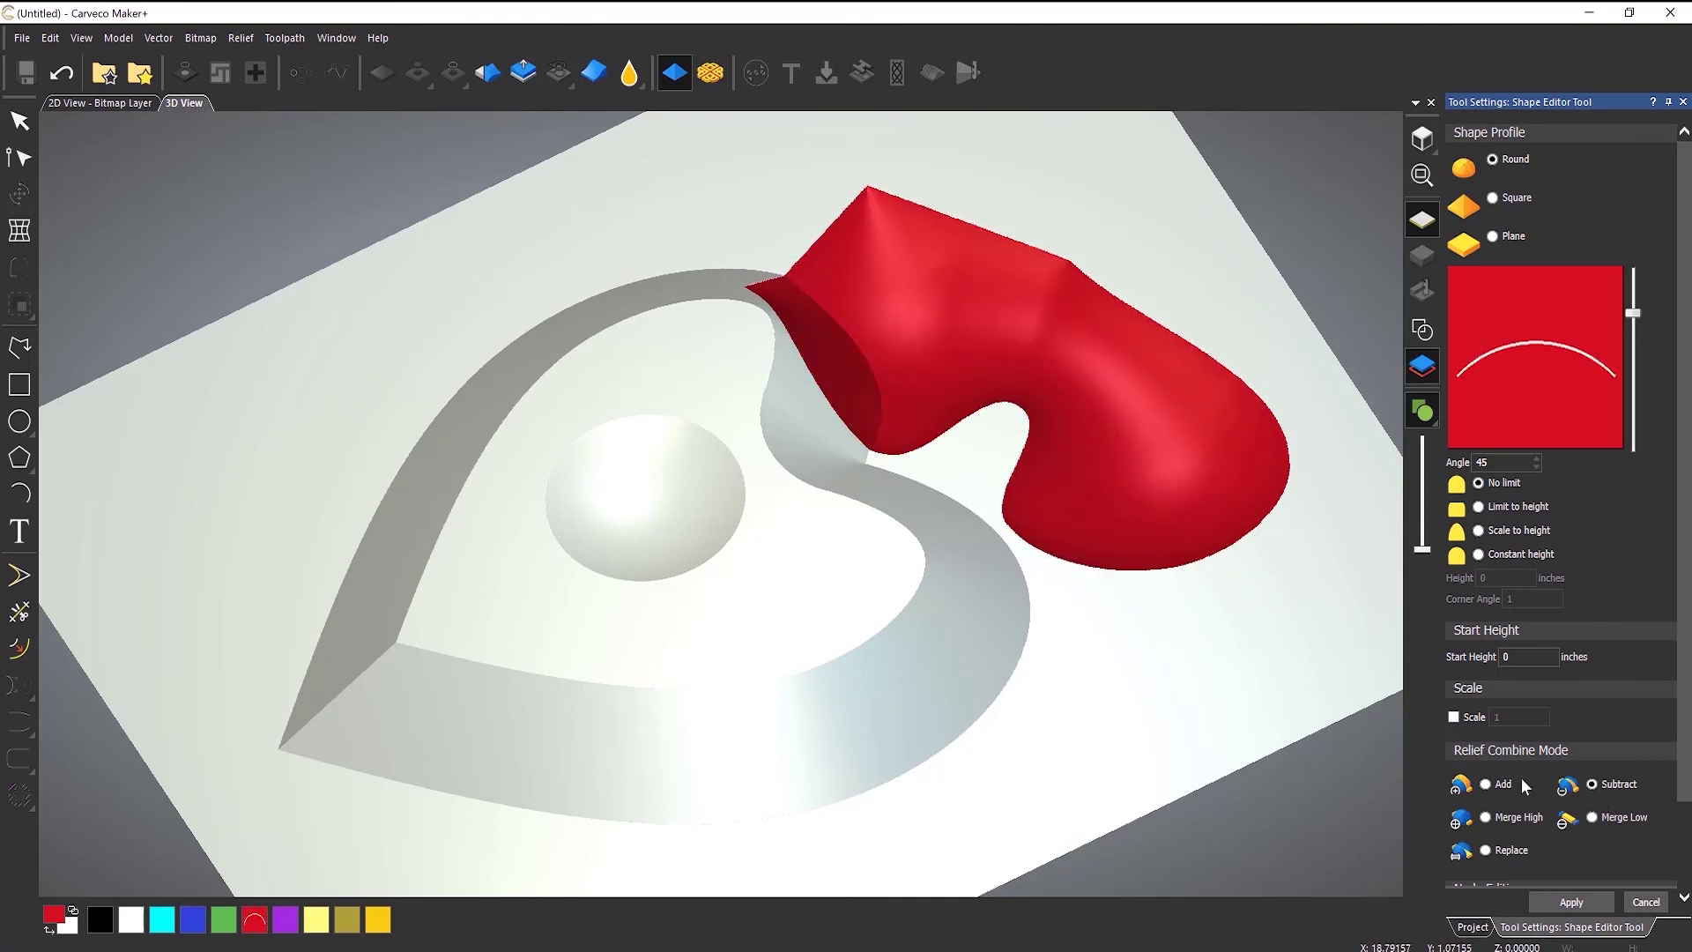
{"action": "left_click", "coordinate": [1487, 784]}
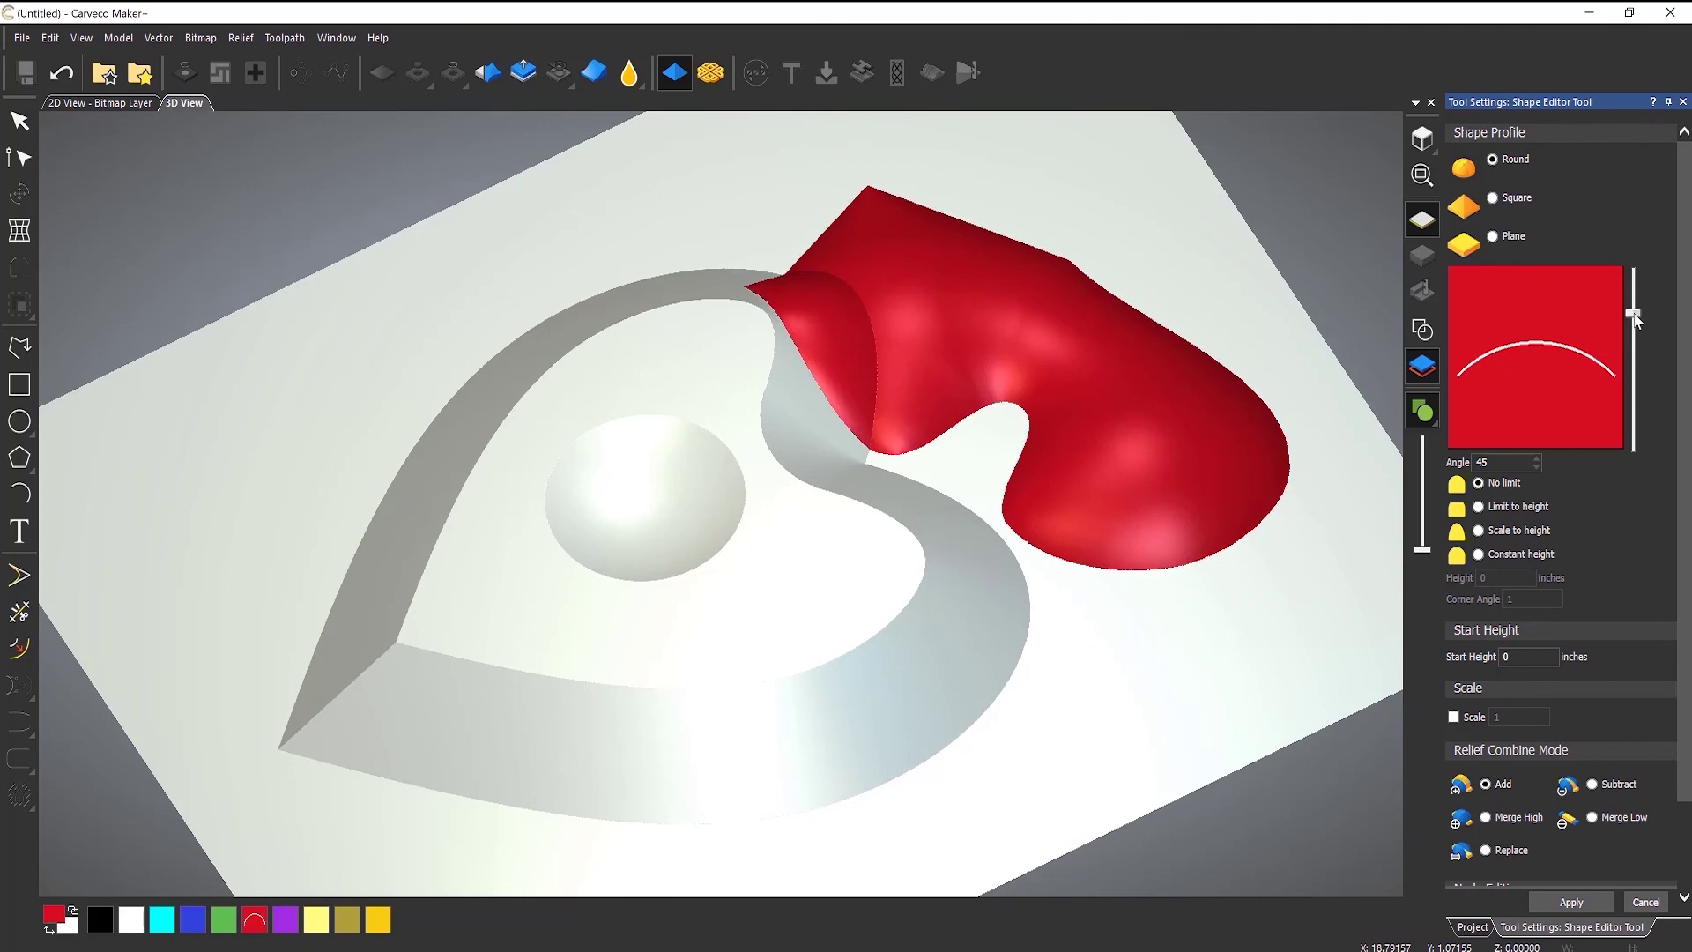
{"action": "left_click_drag", "start_coordinate": [1633, 314], "coordinate": [1633, 266]}
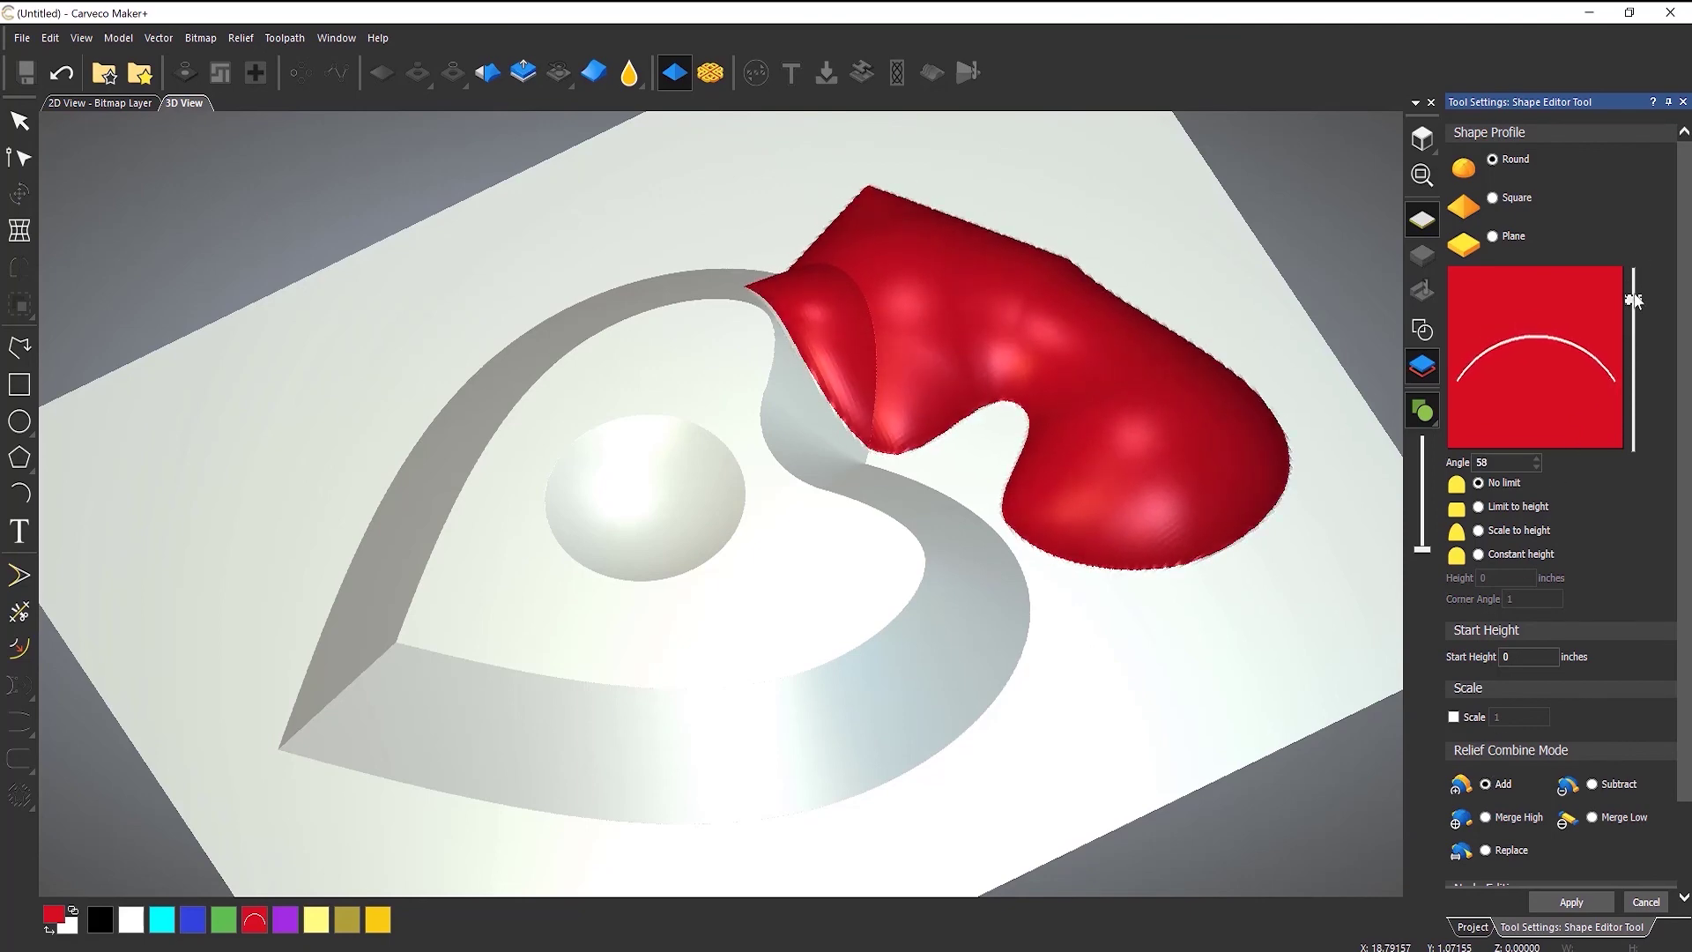
{"action": "mouse_move", "coordinate": [987, 494]}
{"action": "left_mouse_down"}
{"action": "mouse_move", "coordinate": [899, 542]}
{"action": "mouse_move", "coordinate": [934, 533]}
{"action": "left_mouse_up"}
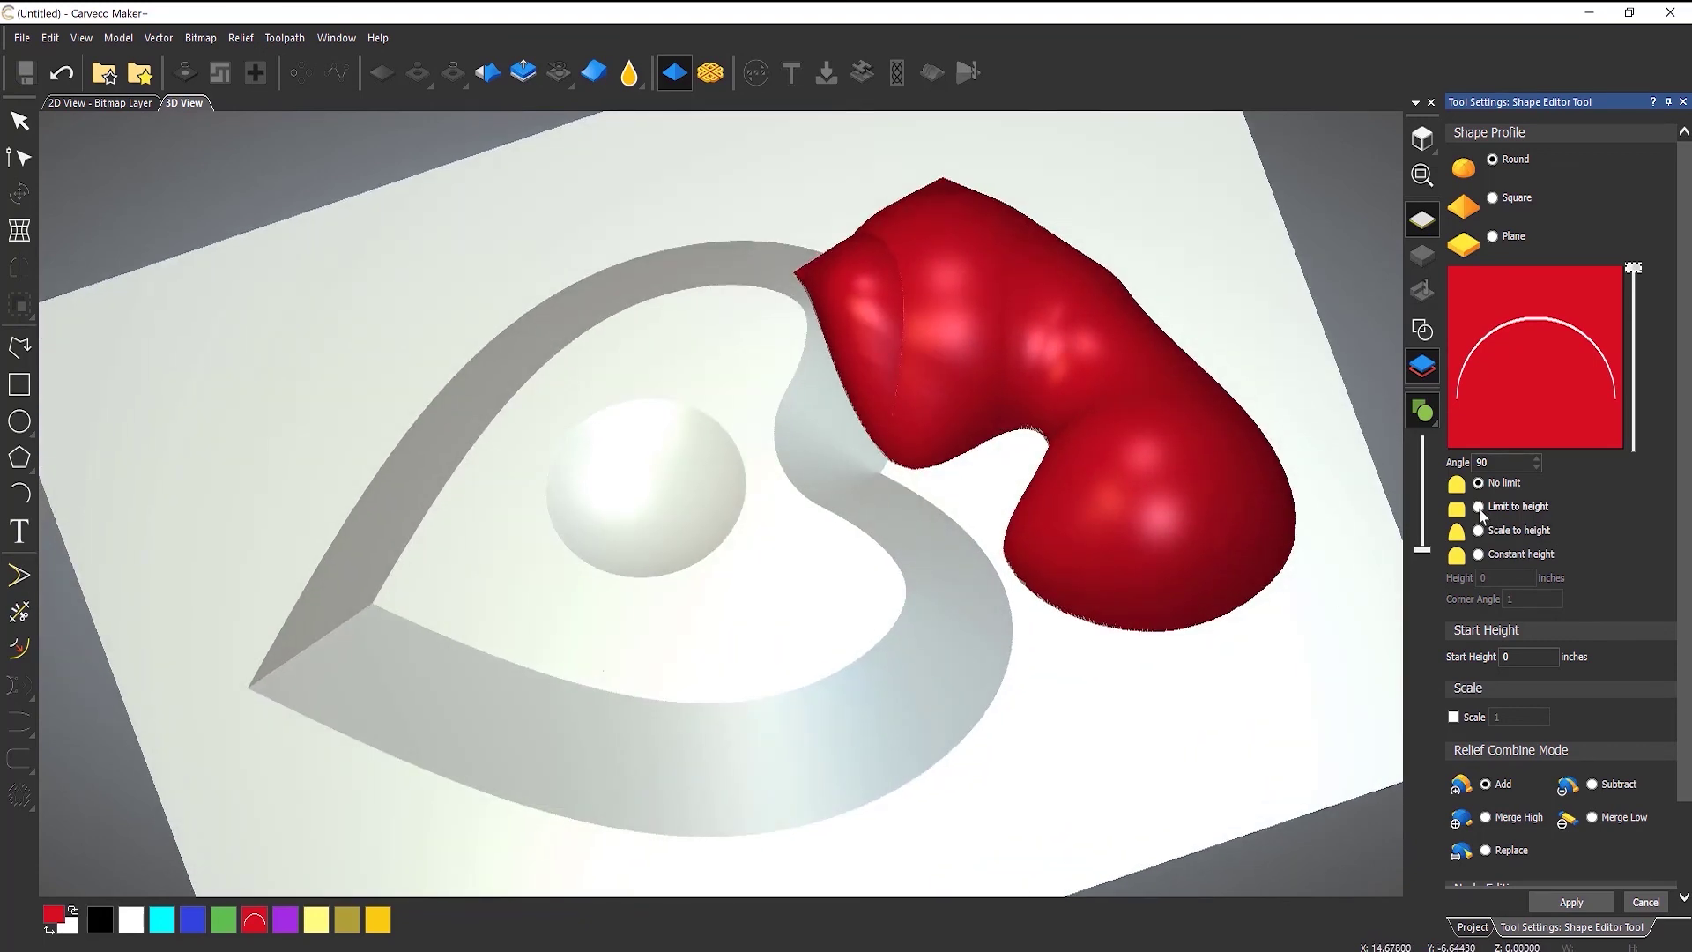
{"action": "left_click", "coordinate": [1480, 507]}
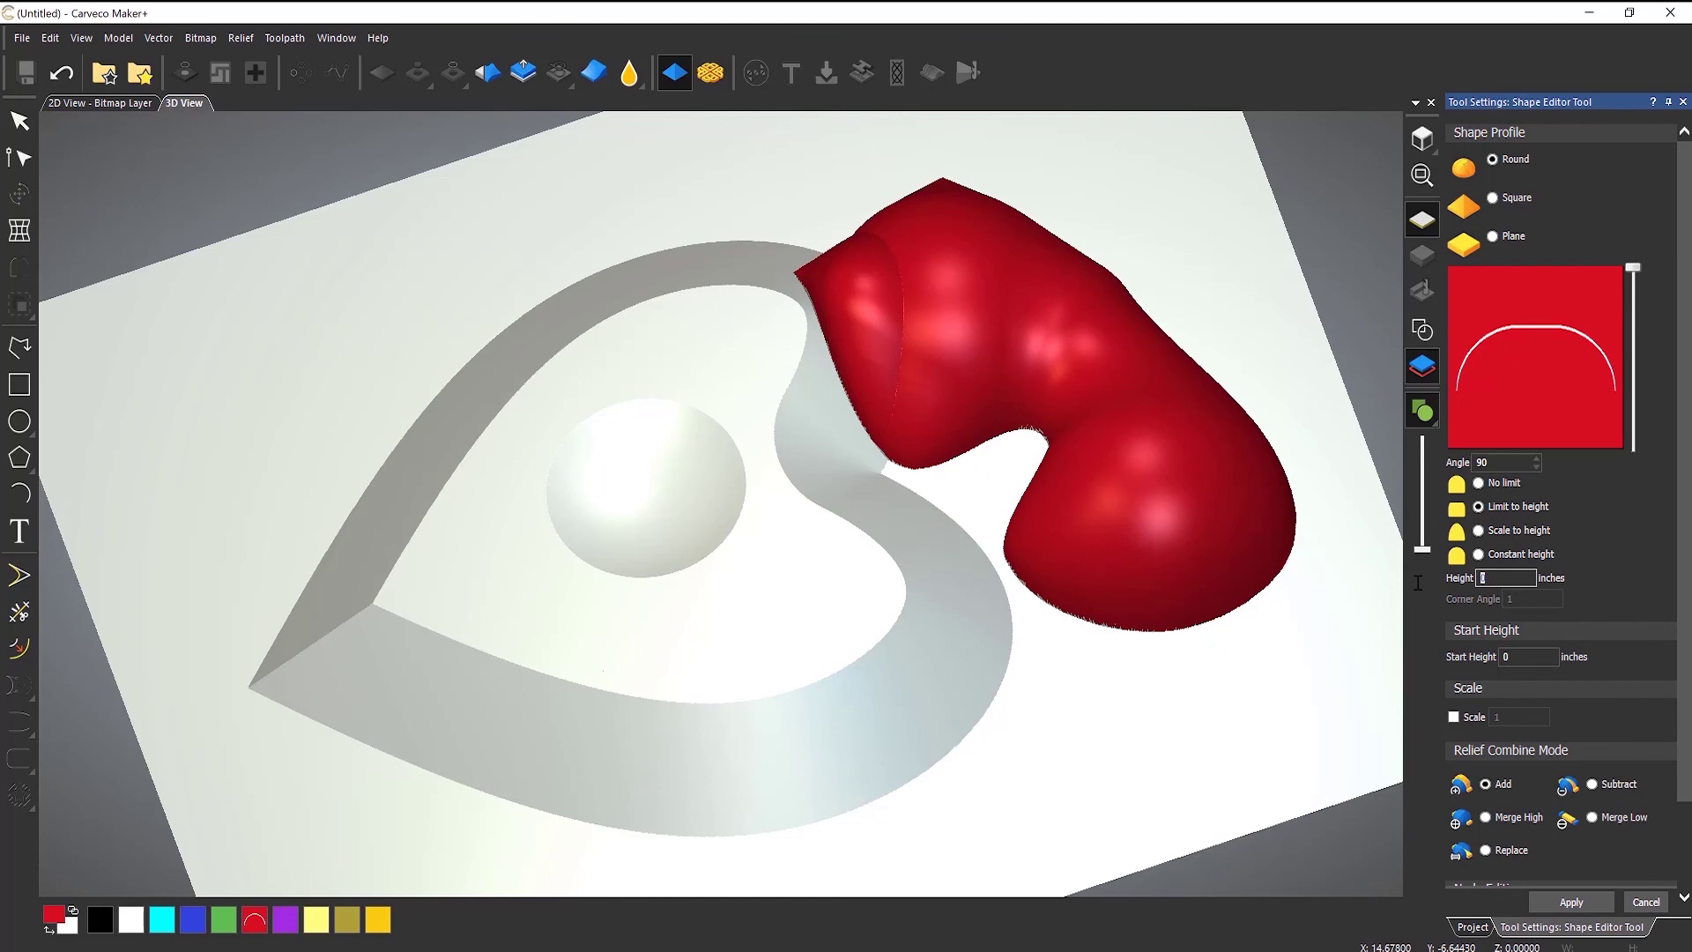
{"action": "type", "text": "1"}
{"action": "key", "text": "Return"}
{"action": "mouse_move", "coordinate": [1107, 491]}
{"action": "left_mouse_down"}
{"action": "mouse_move", "coordinate": [1076, 605]}
{"action": "mouse_move", "coordinate": [1144, 502]}
{"action": "left_mouse_up"}
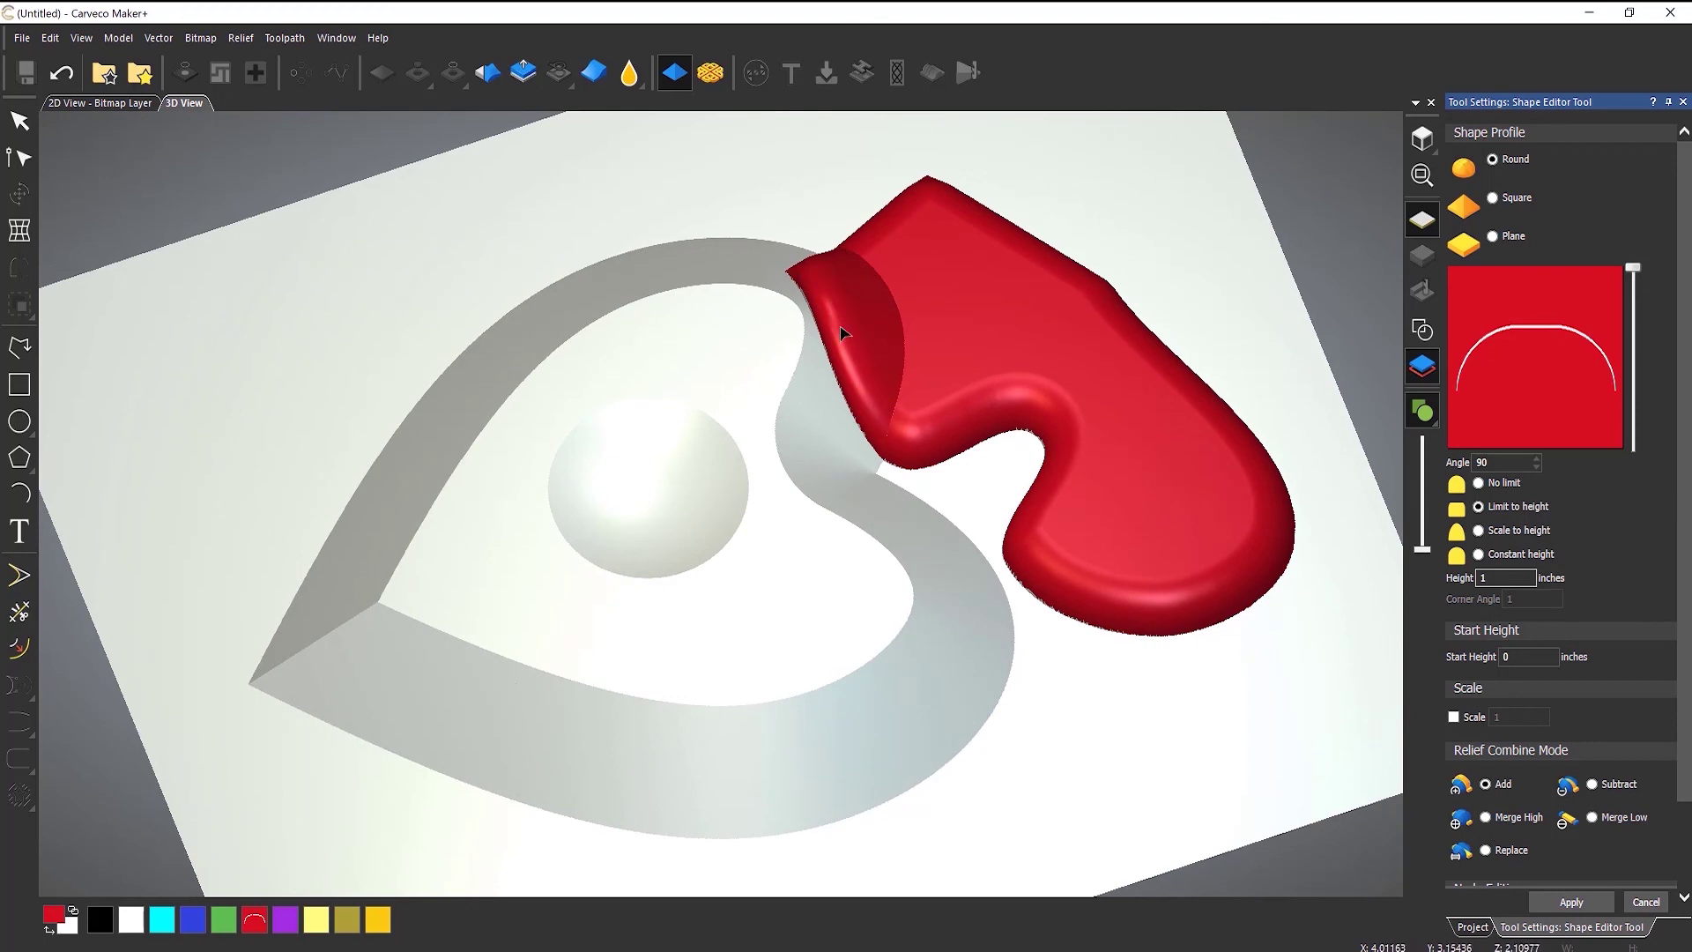
- Switch to Display Material, set Merge High, and apply the rounded red relief
{"action": "left_click", "coordinate": [1425, 414]}
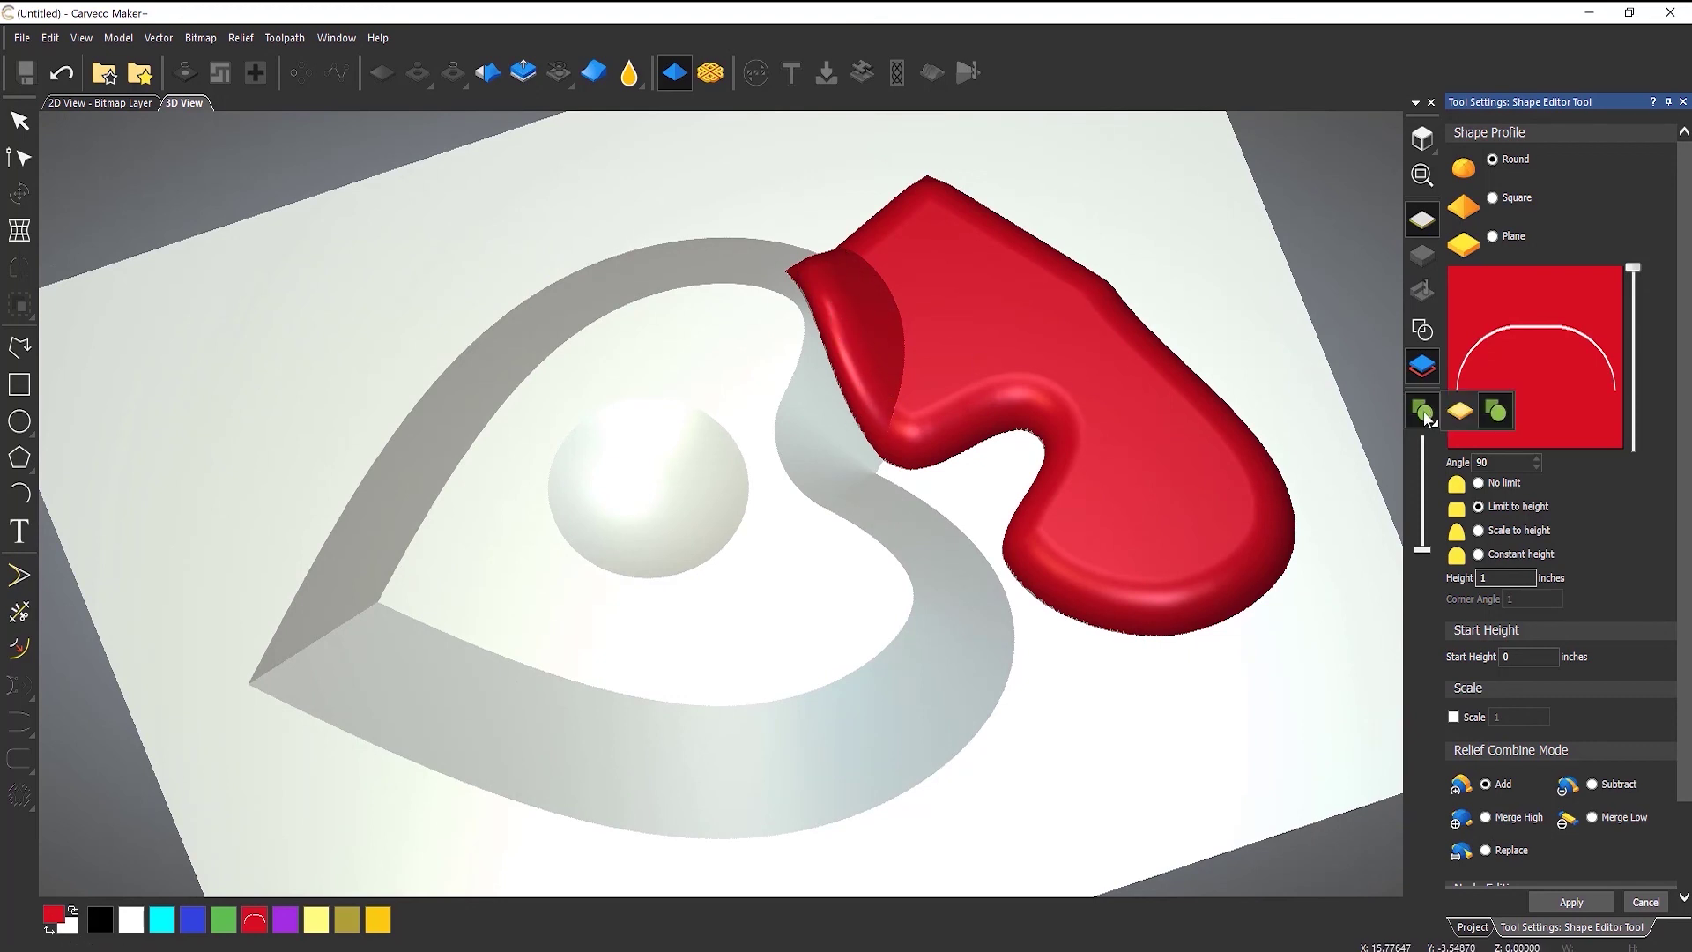
{"action": "left_click", "coordinate": [1463, 410]}
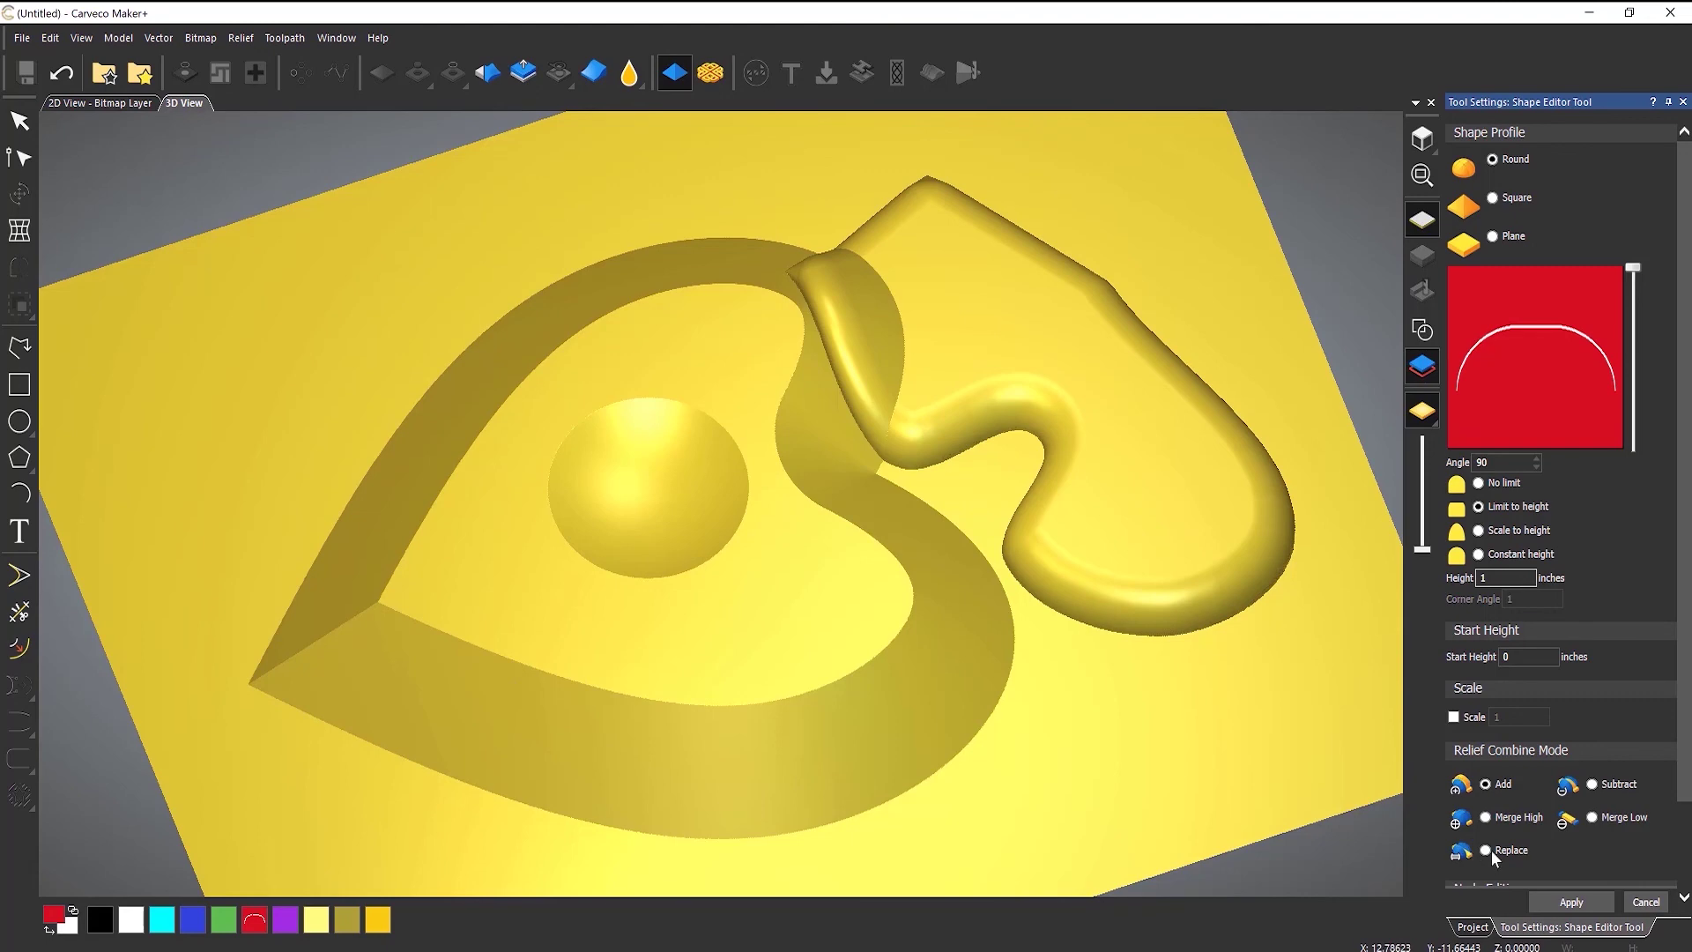
{"action": "left_click", "coordinate": [1485, 817]}
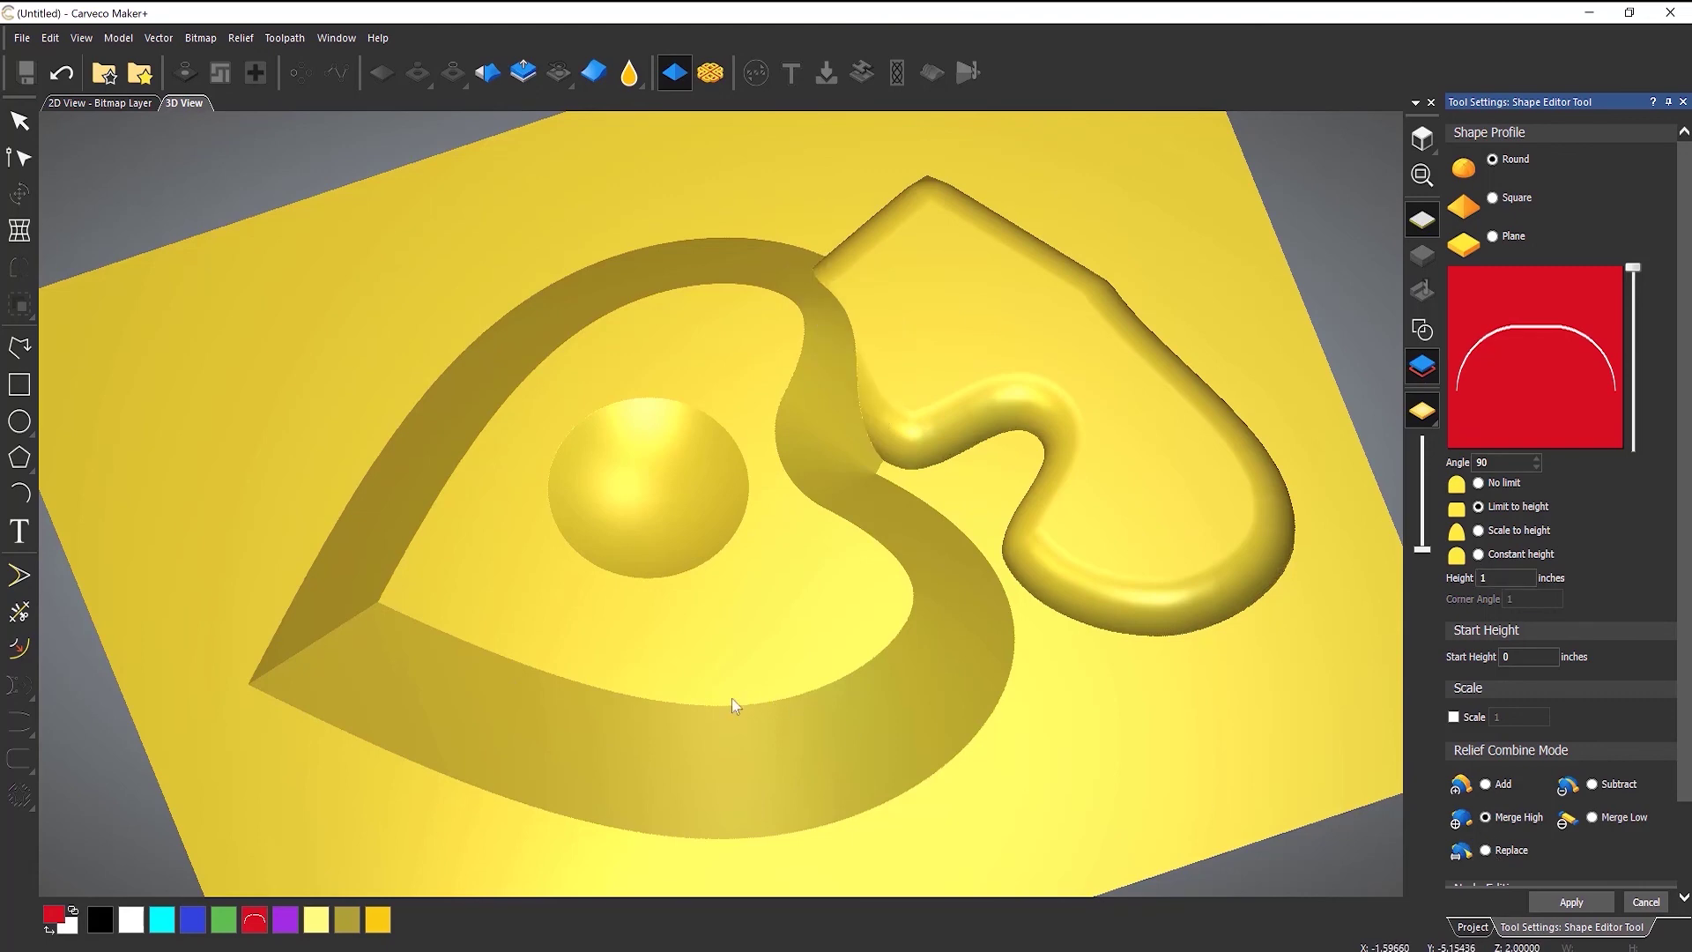
{"action": "mouse_move", "coordinate": [731, 698]}
{"action": "left_mouse_down"}
{"action": "mouse_move", "coordinate": [508, 538]}
{"action": "mouse_move", "coordinate": [627, 726]}
{"action": "mouse_move", "coordinate": [633, 706]}
{"action": "left_mouse_up"}
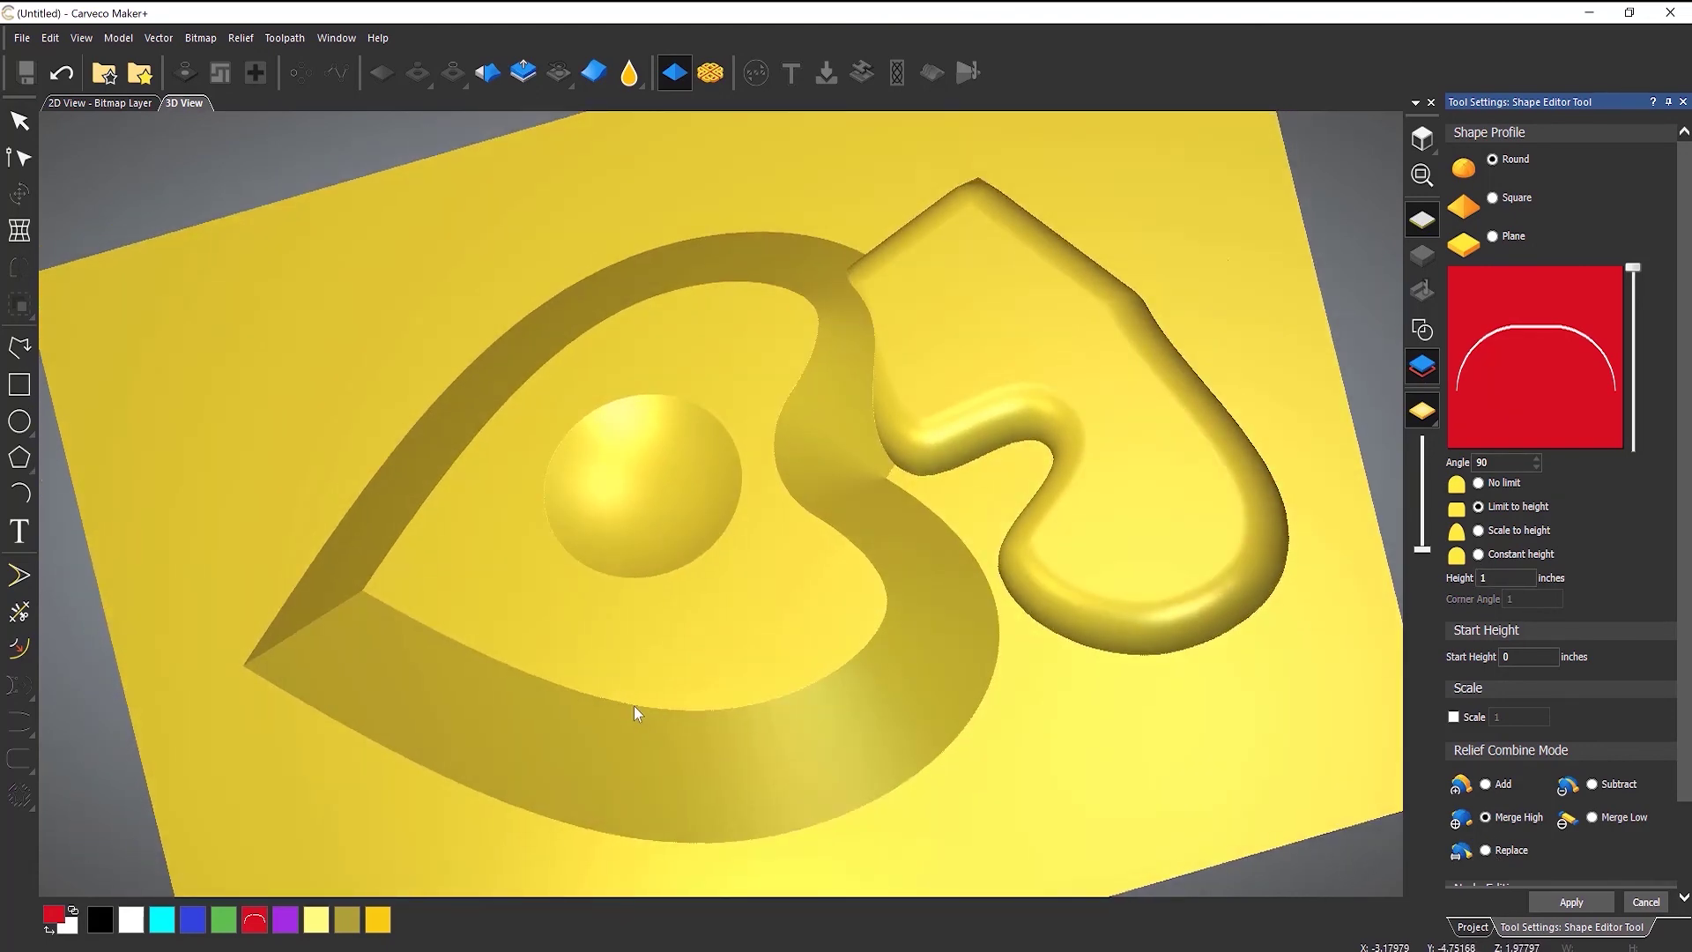
{"action": "left_click", "coordinate": [1573, 901]}
{"action": "left_click", "coordinate": [1683, 101]}
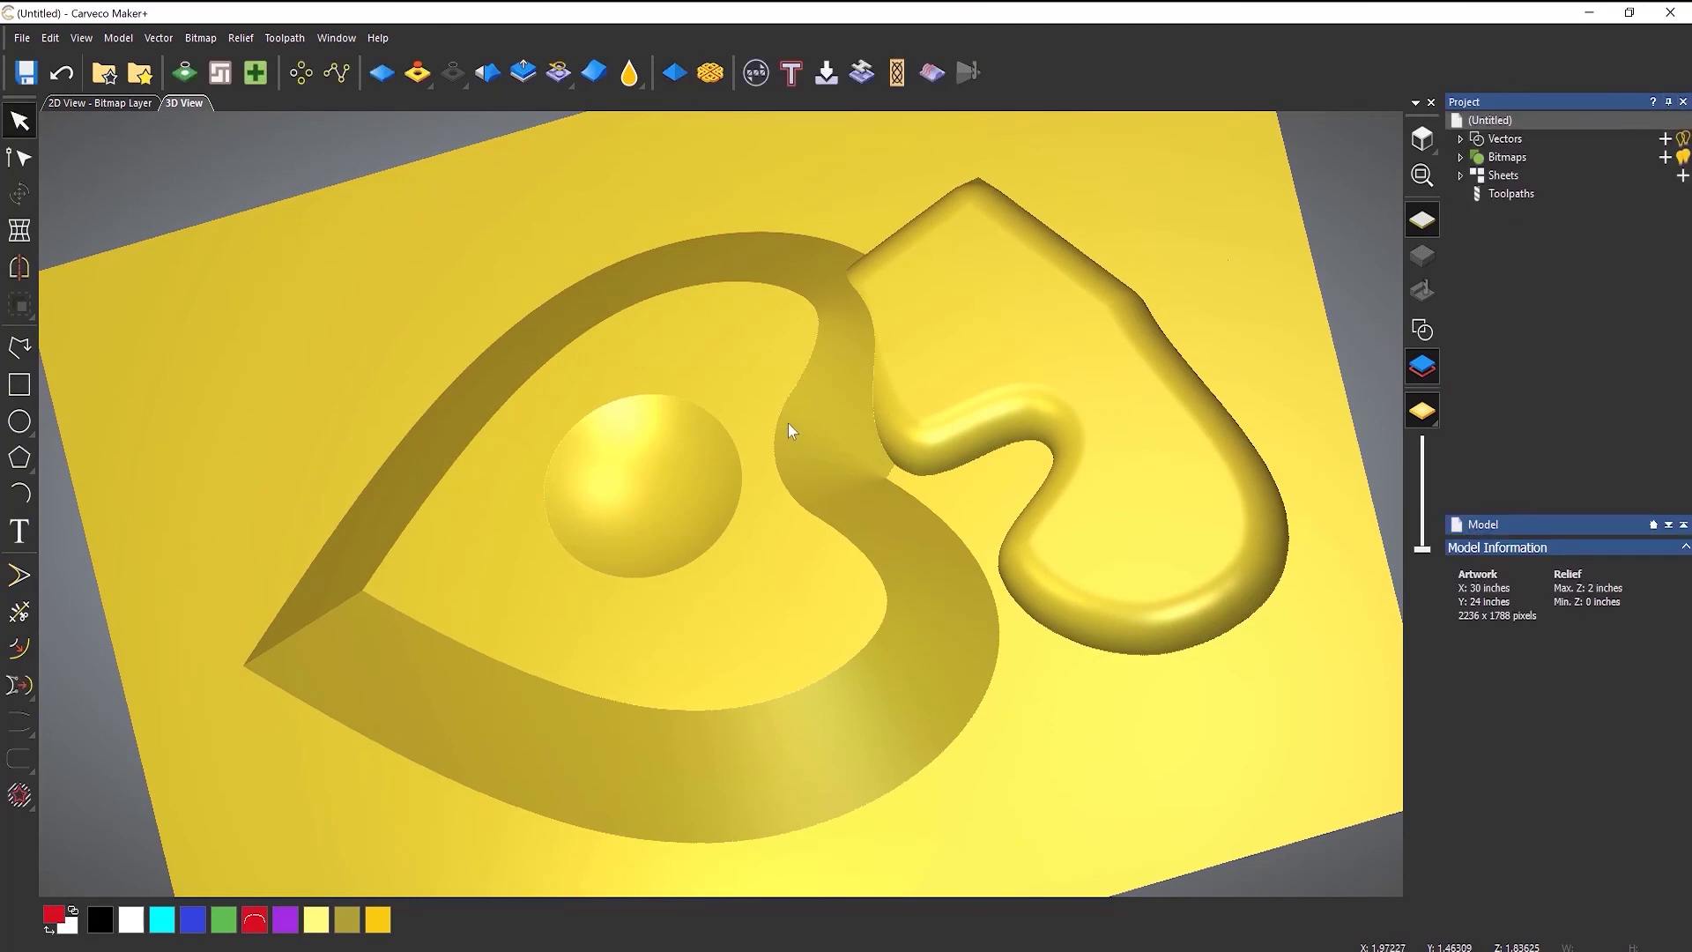
{"action": "mouse_move", "coordinate": [788, 423]}
{"action": "left_mouse_down"}
{"action": "mouse_move", "coordinate": [793, 559]}
{"action": "mouse_move", "coordinate": [813, 401]}
{"action": "mouse_move", "coordinate": [793, 400]}
{"action": "left_mouse_up"}
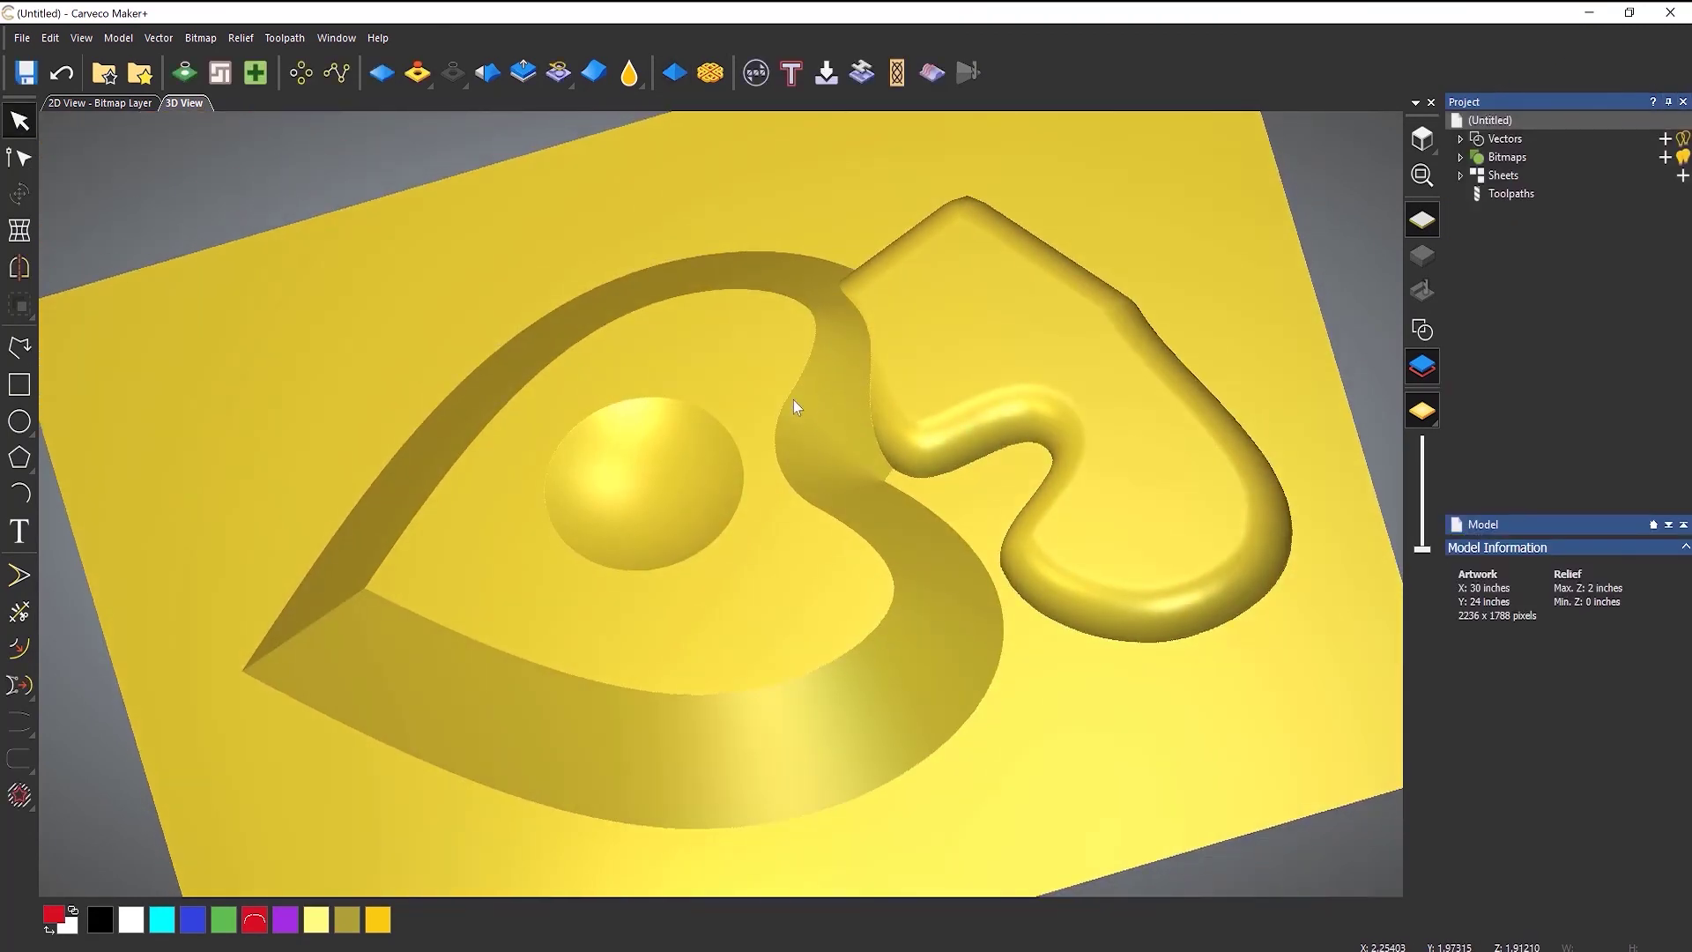